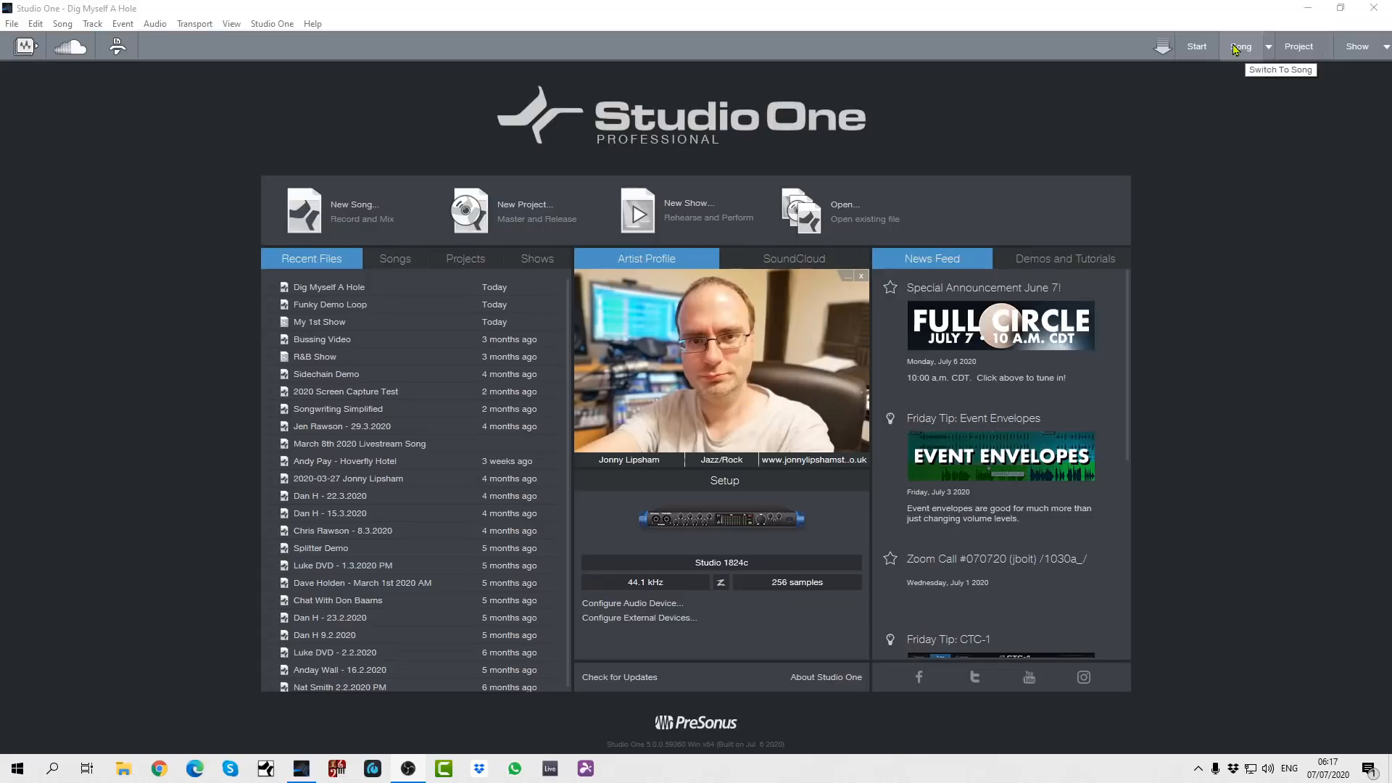
Switch from the start page to the open Dig Myself A Hole song
left_click(1269, 50)
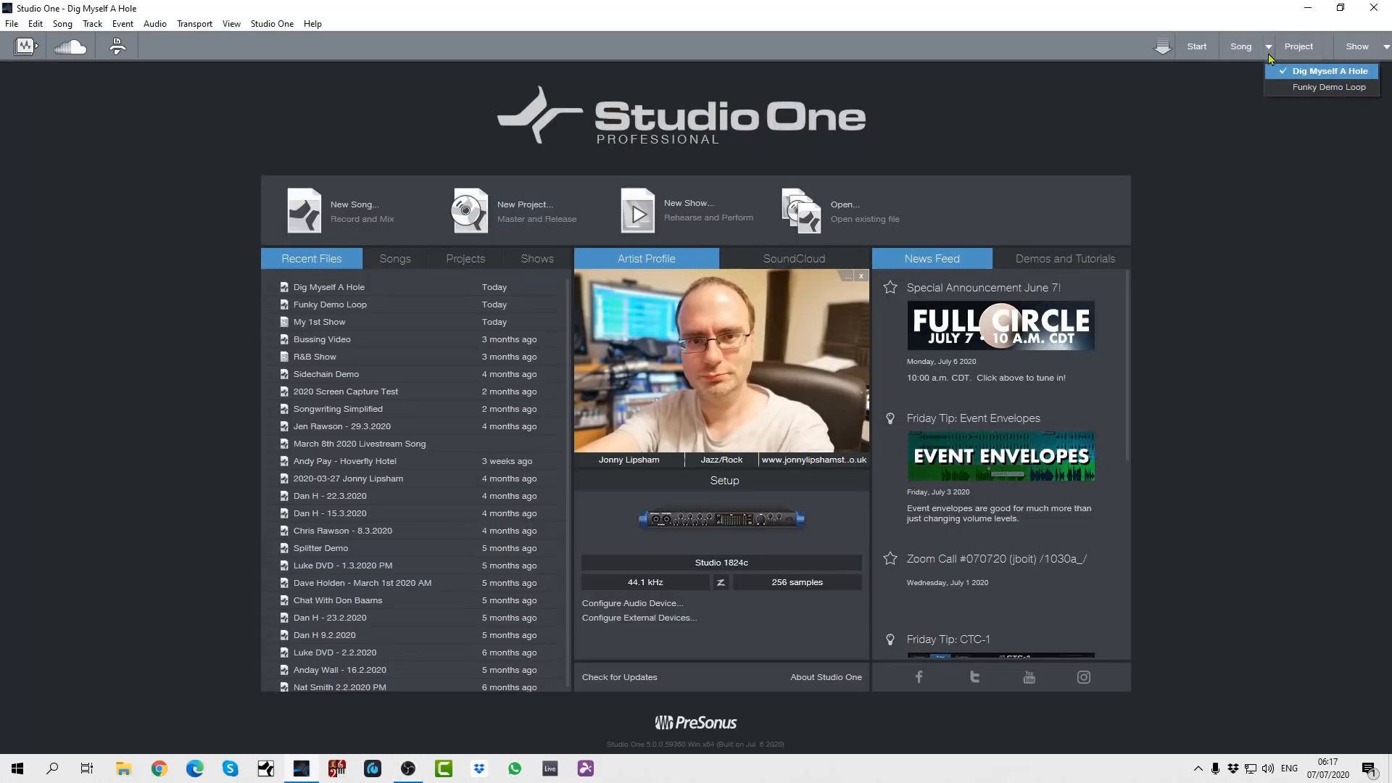
left_click(1279, 72)
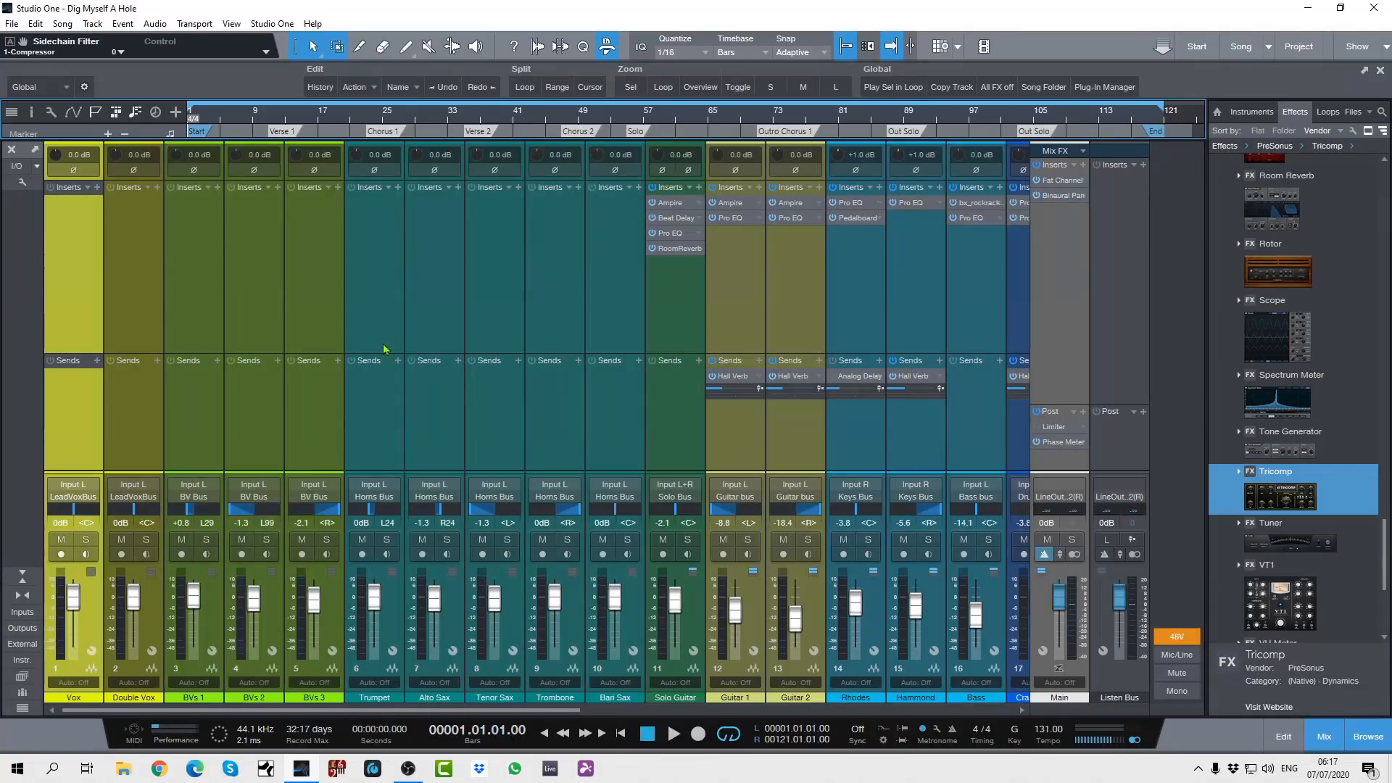
left_click_drag(578, 718, 544, 727)
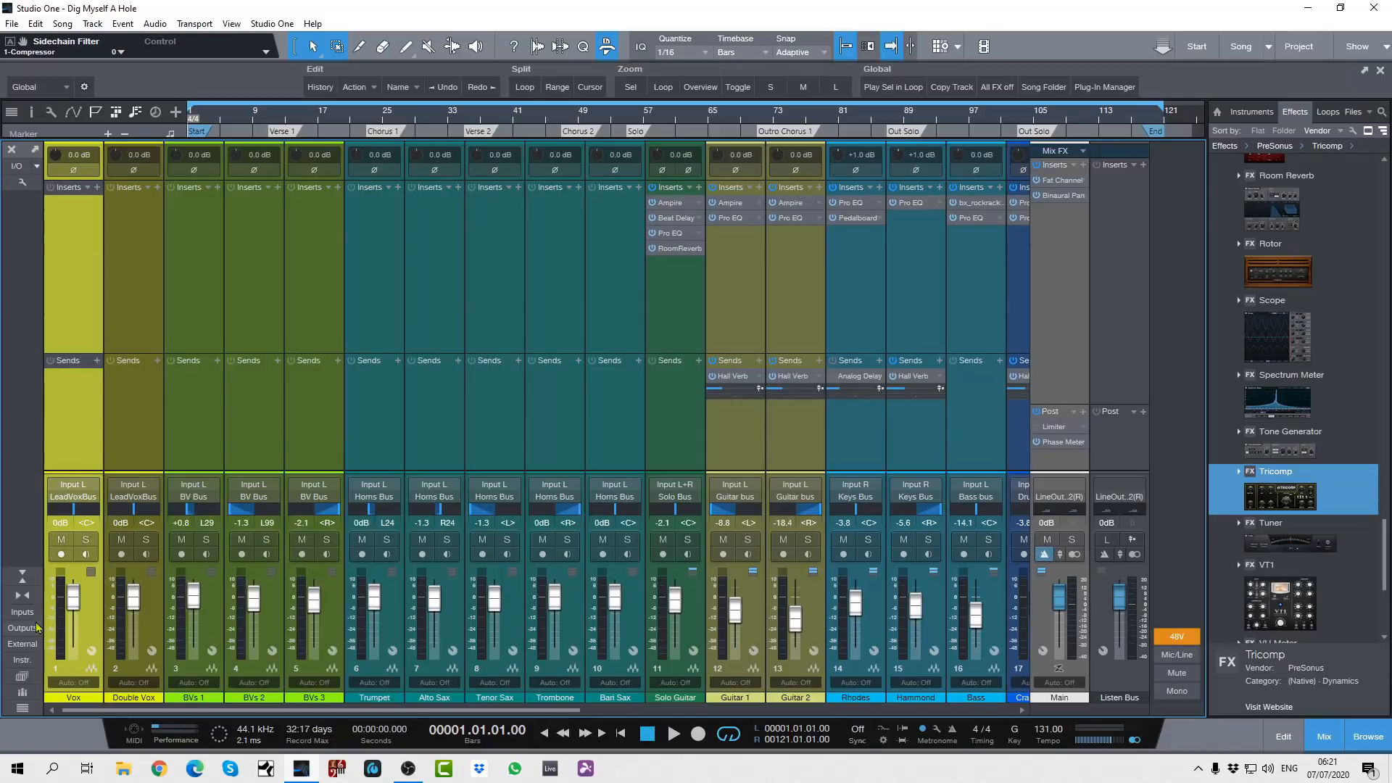
Enable Solo through Listen Bus in the console options, and toggle the Listen Bus's Prefader Listen on and back off
left_click(22, 183)
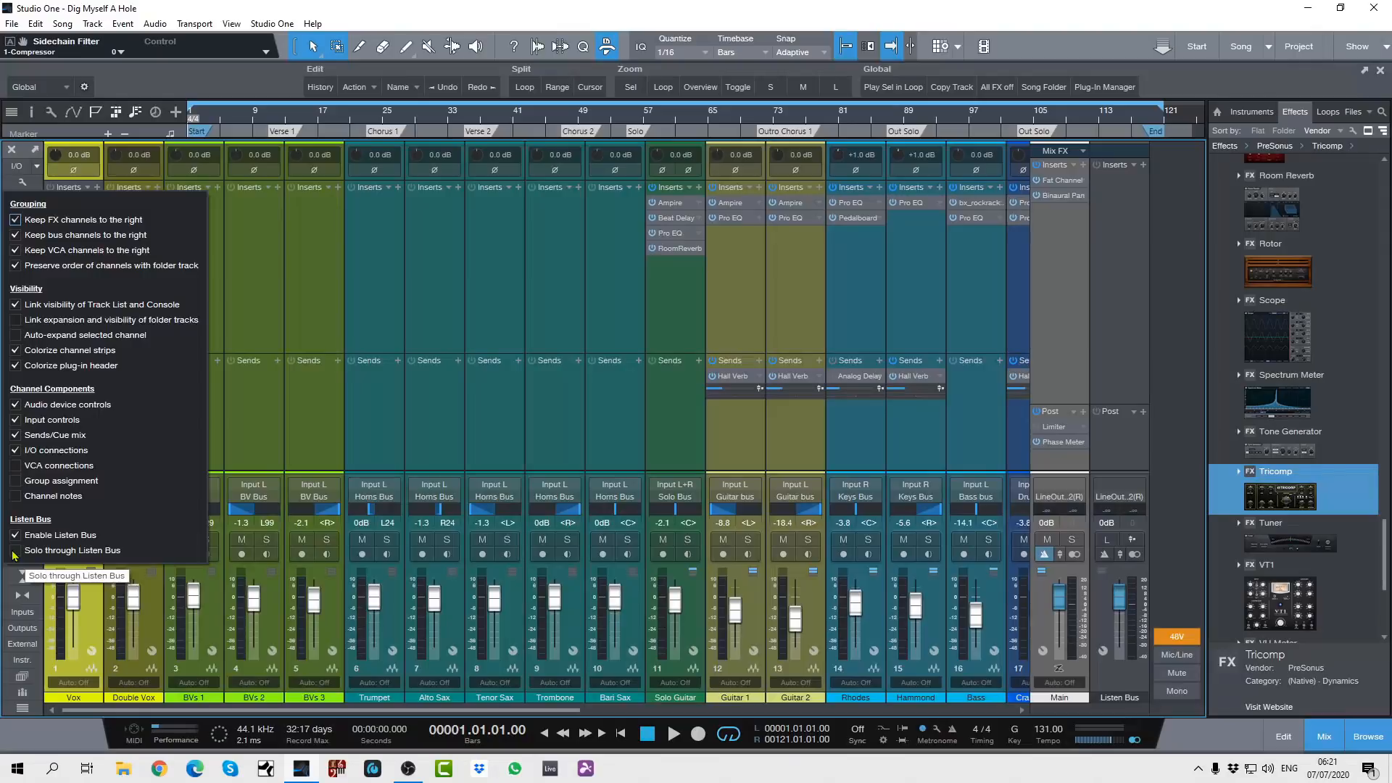
left_click(14, 551)
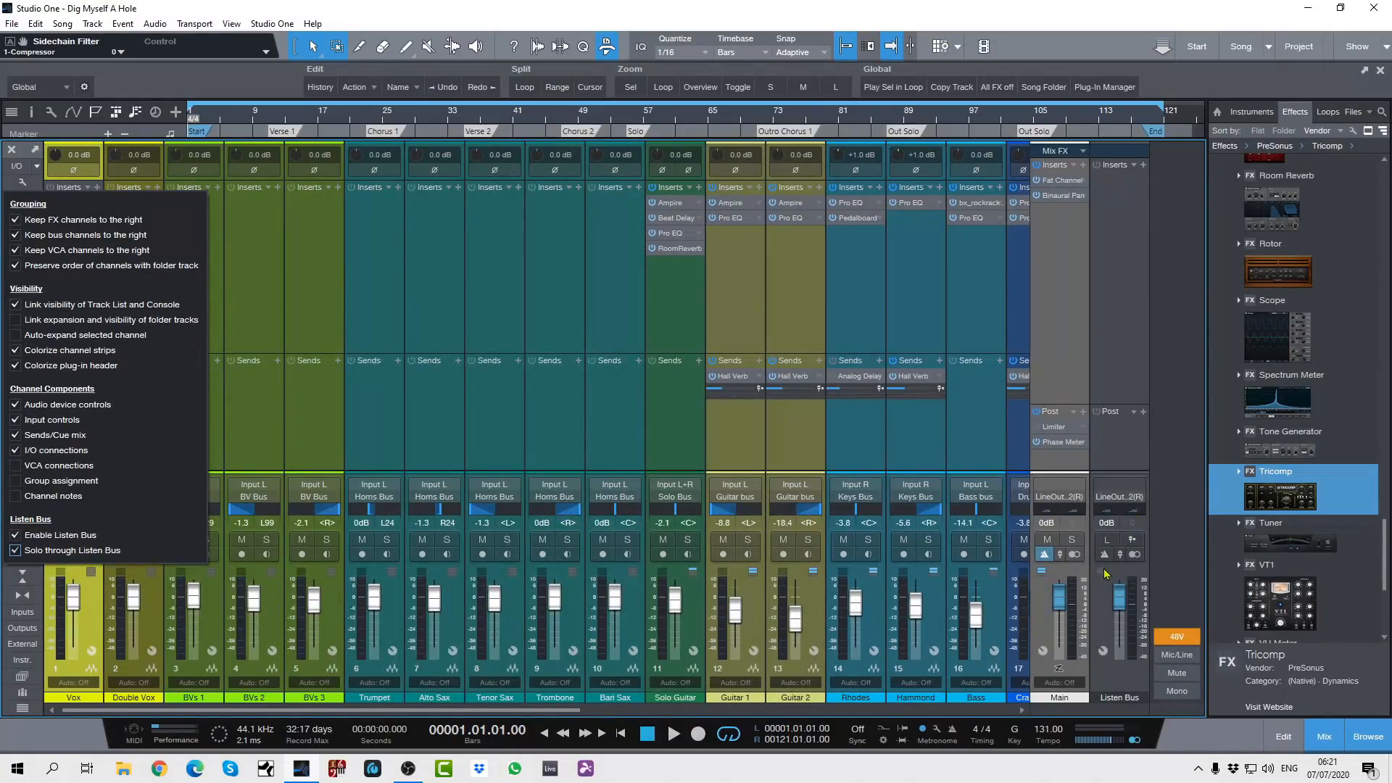
left_click(1133, 540)
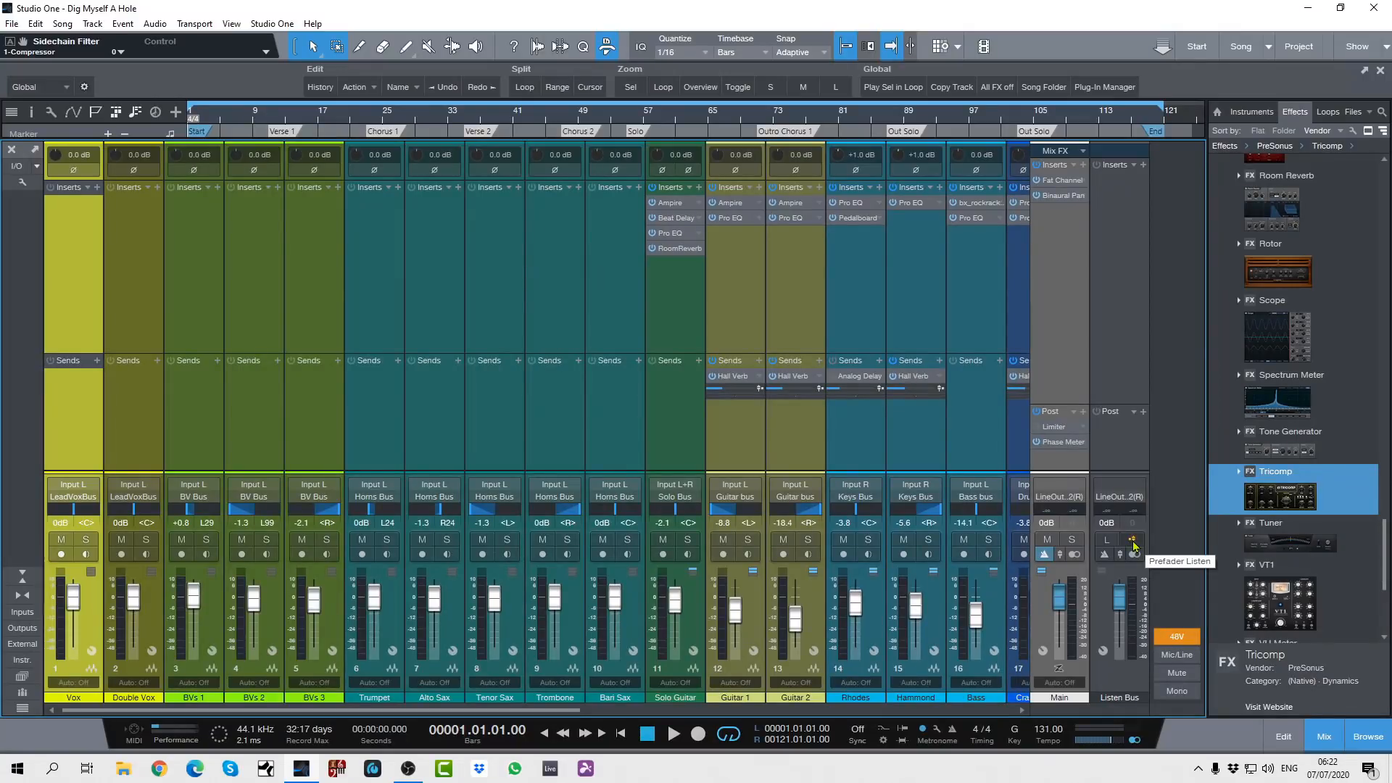
left_click(1135, 545)
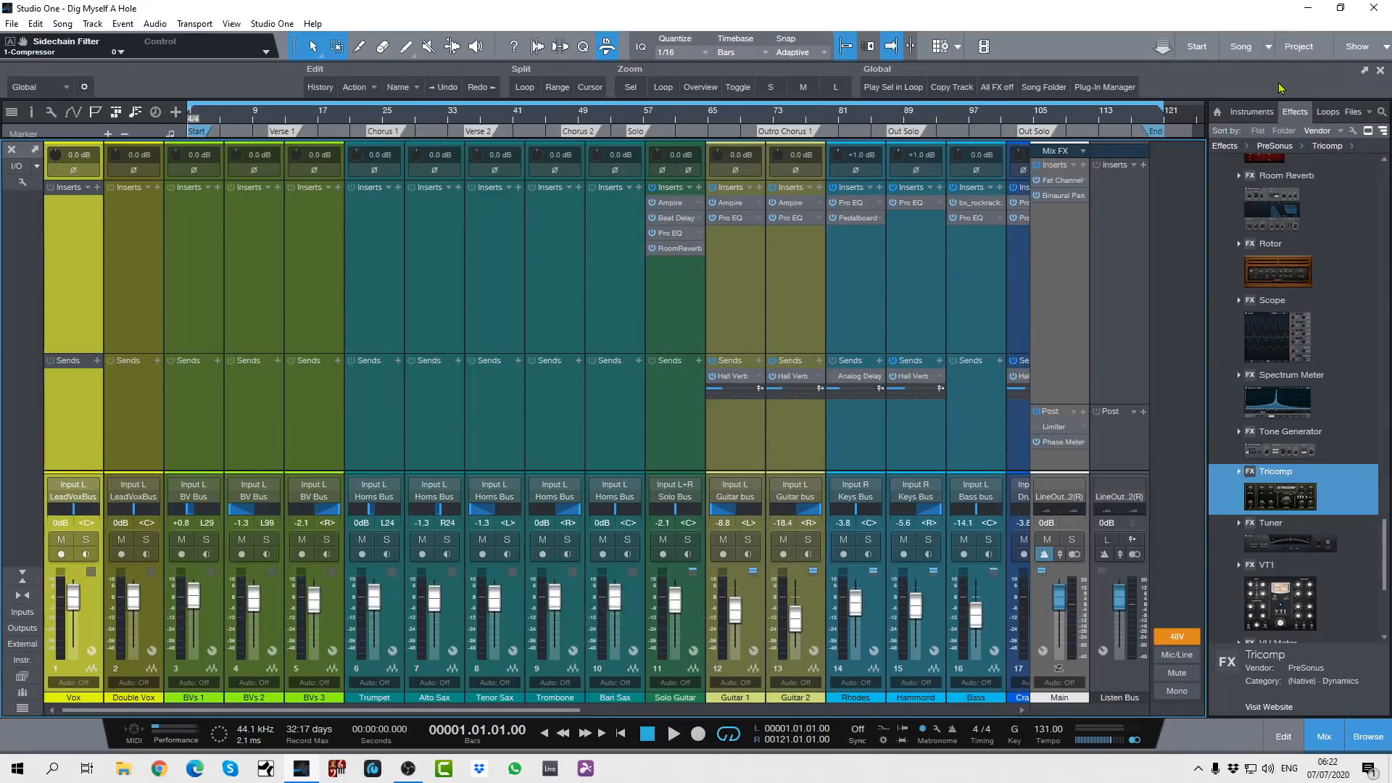
Switch to the Funky Demo Loop song and look through the console's channel commands without choosing one
key("ctrl+Tab")
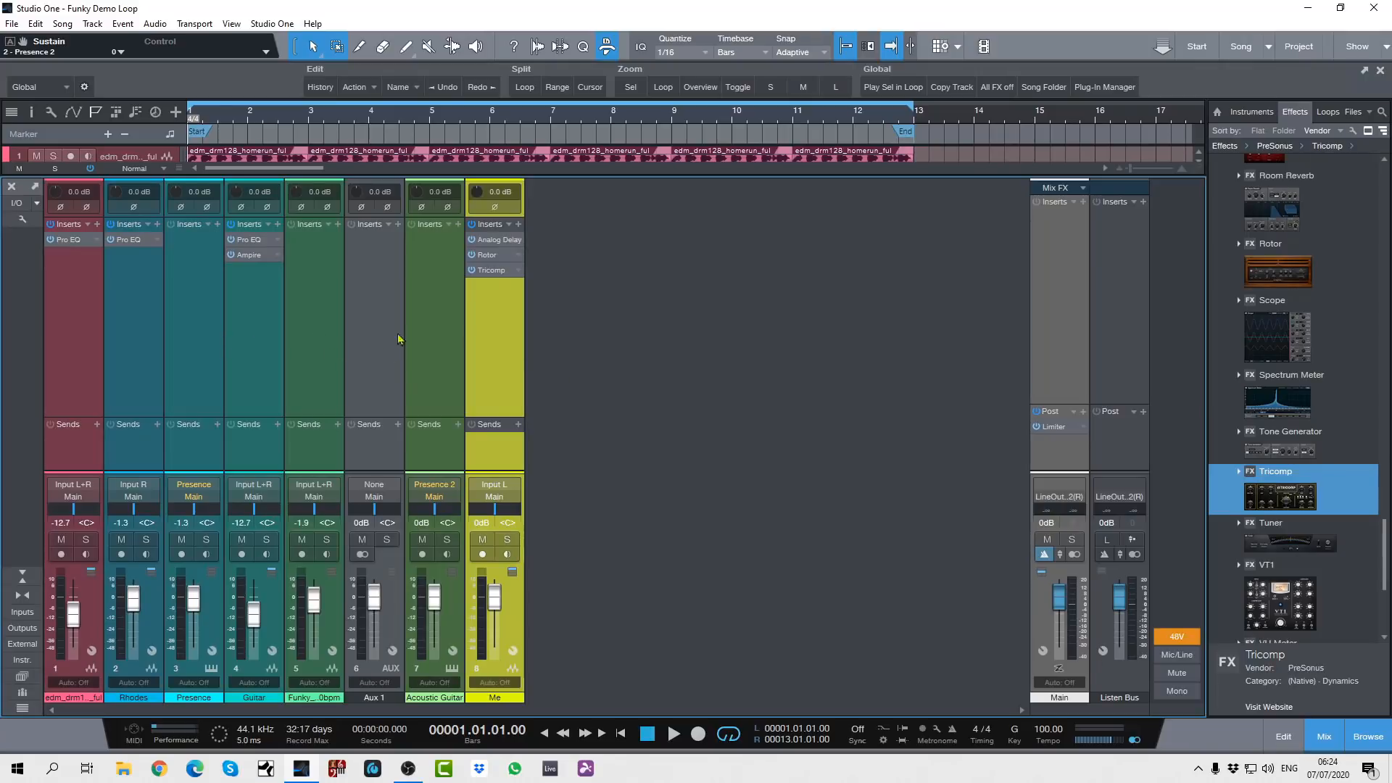
right_click(578, 339)
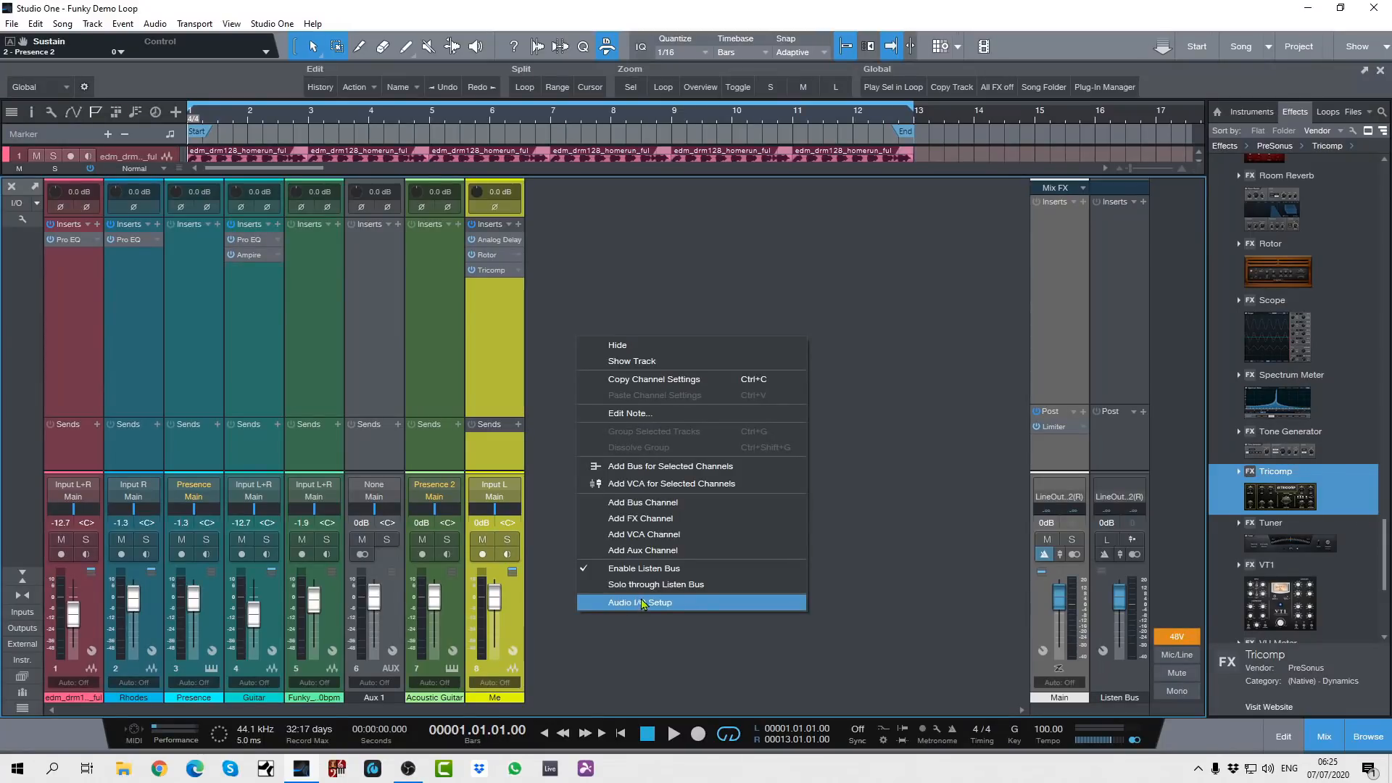
left_click(869, 372)
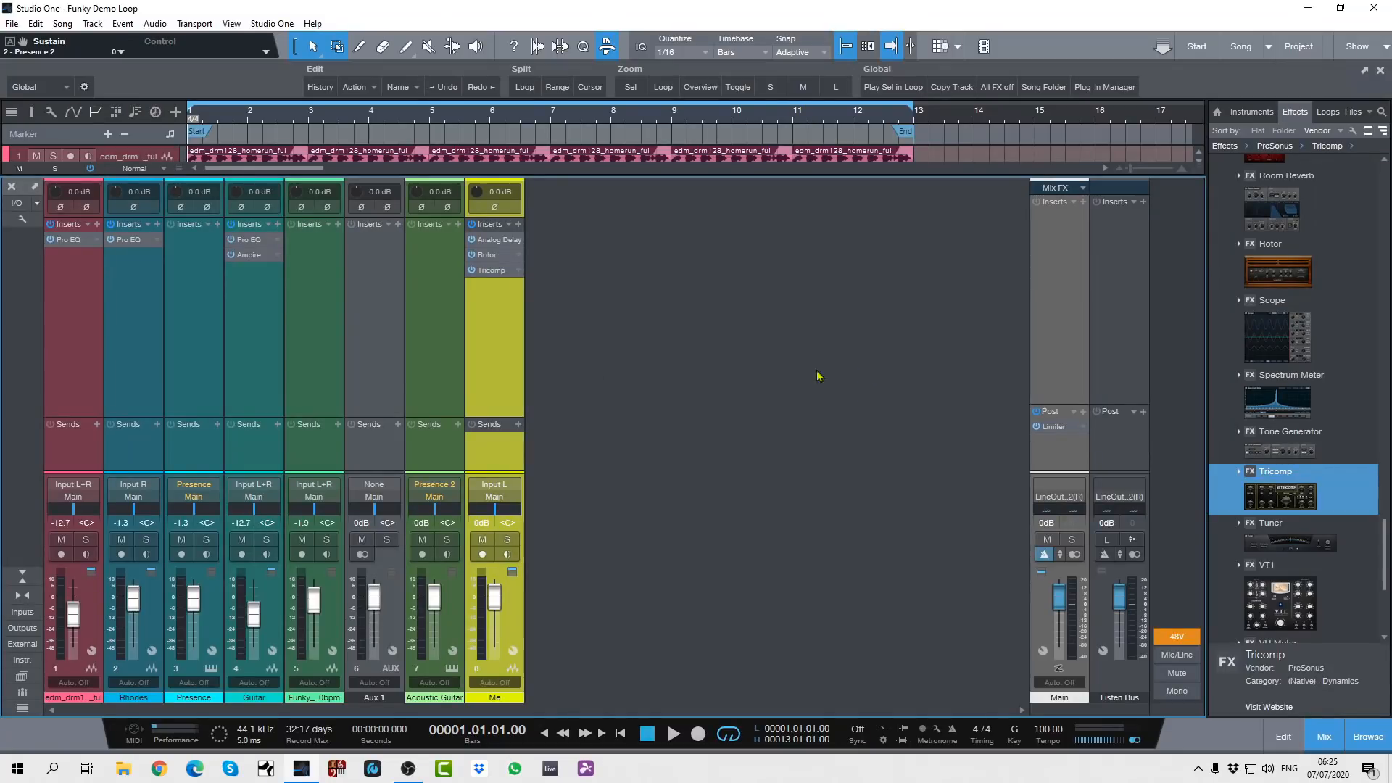
Add a new Aux channel to the console and remove it again
right_click(609, 358)
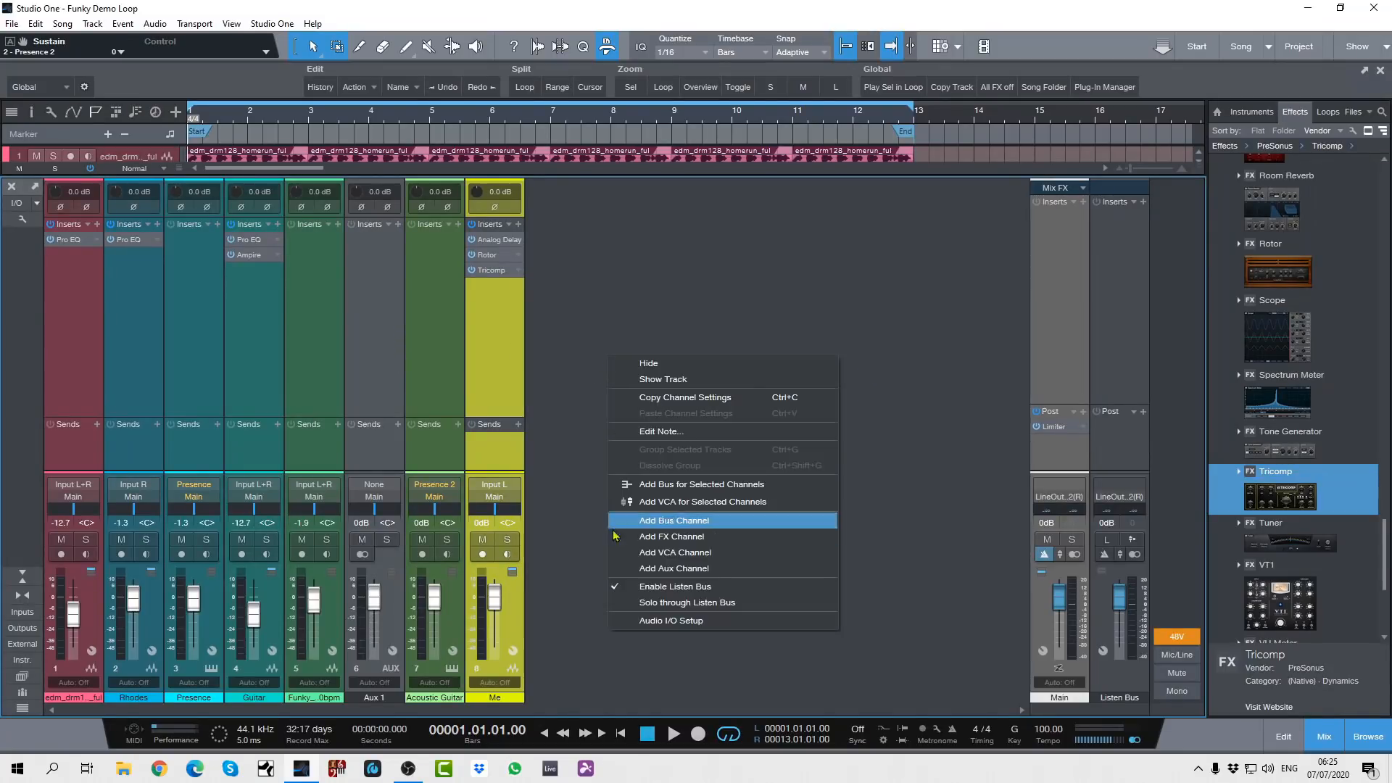
left_click(639, 569)
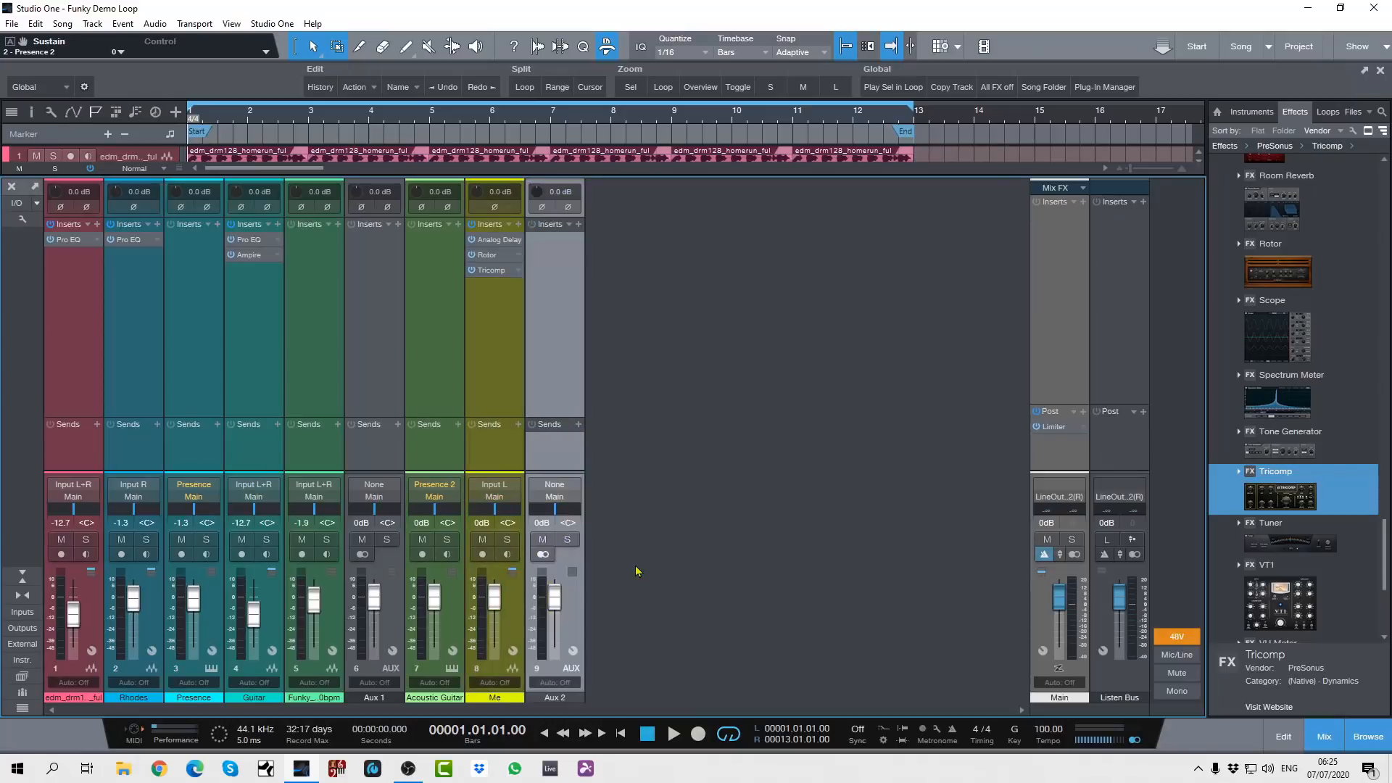
right_click(557, 314)
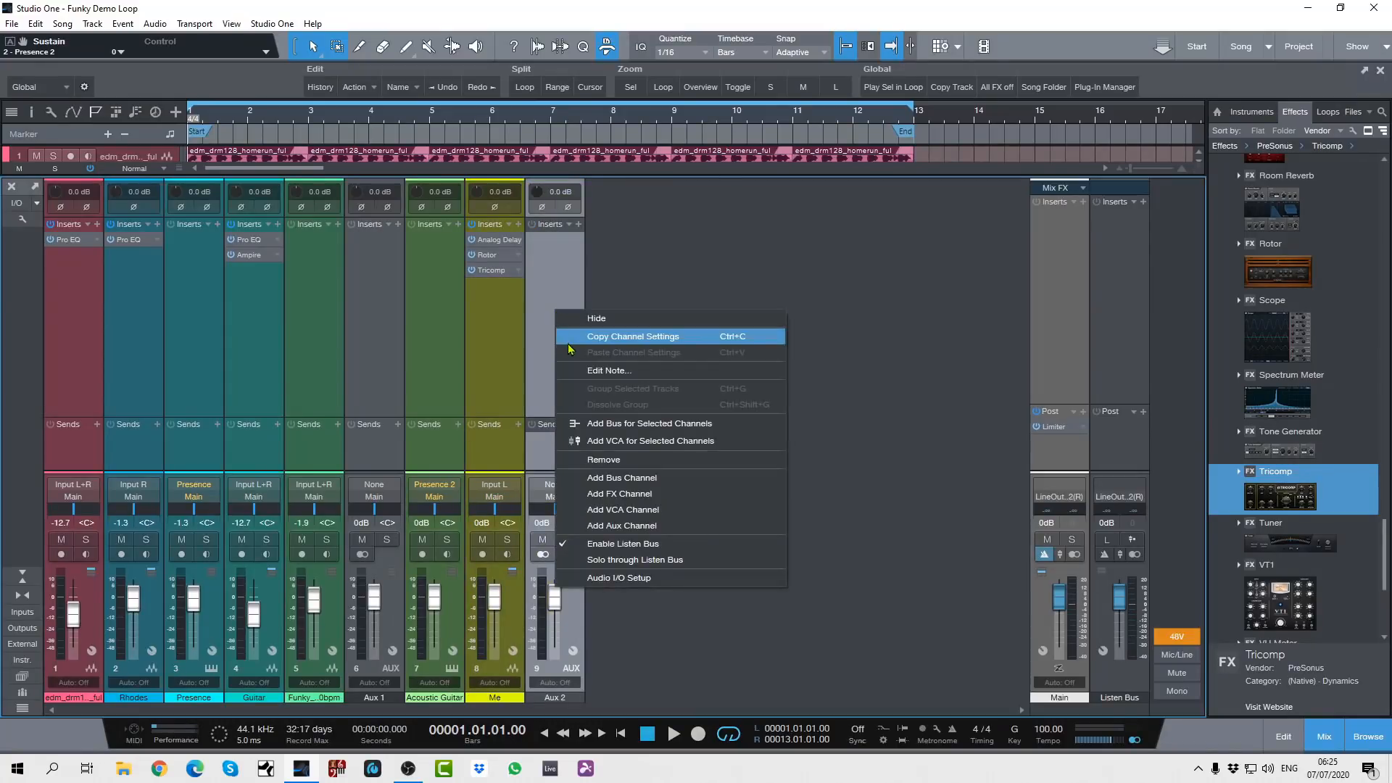
left_click(606, 463)
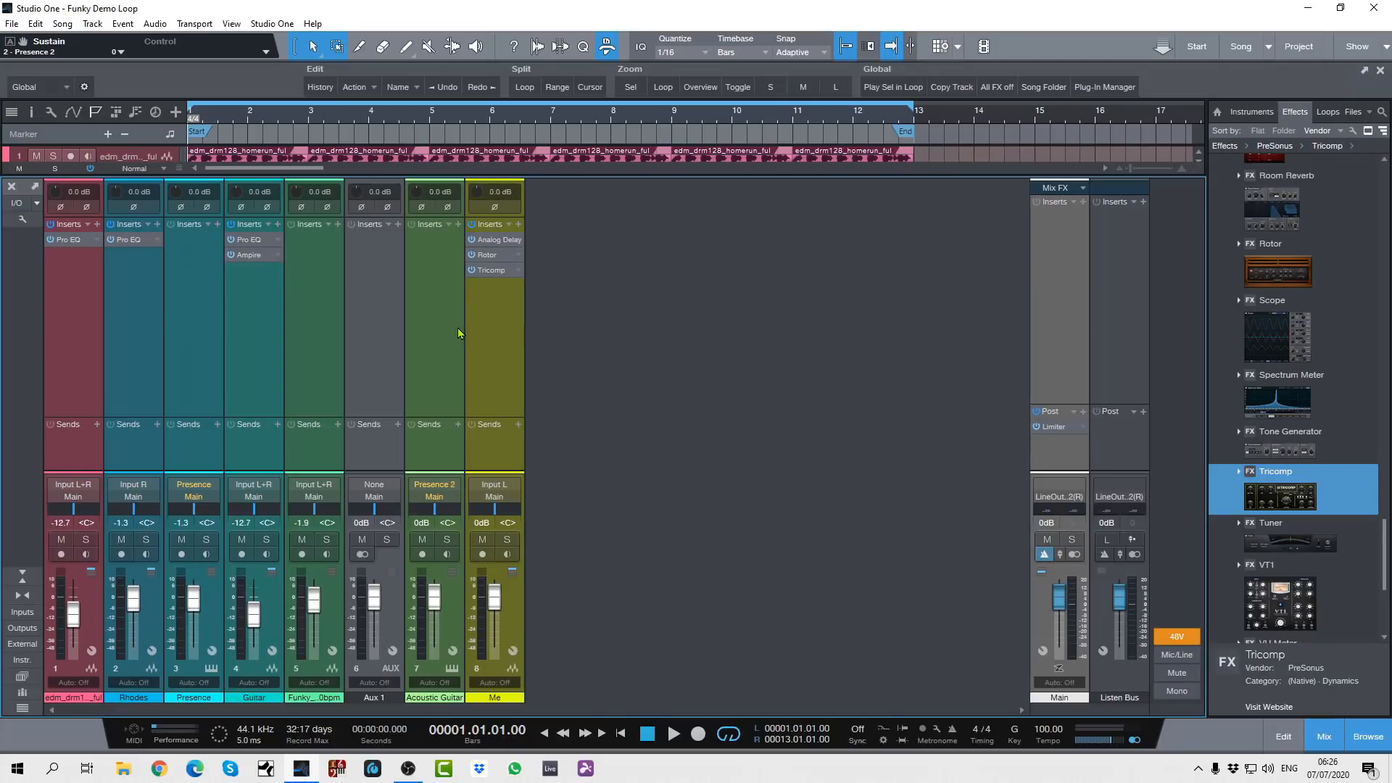
Browse the available instruments and expand the External Instruments folder
left_click(1255, 114)
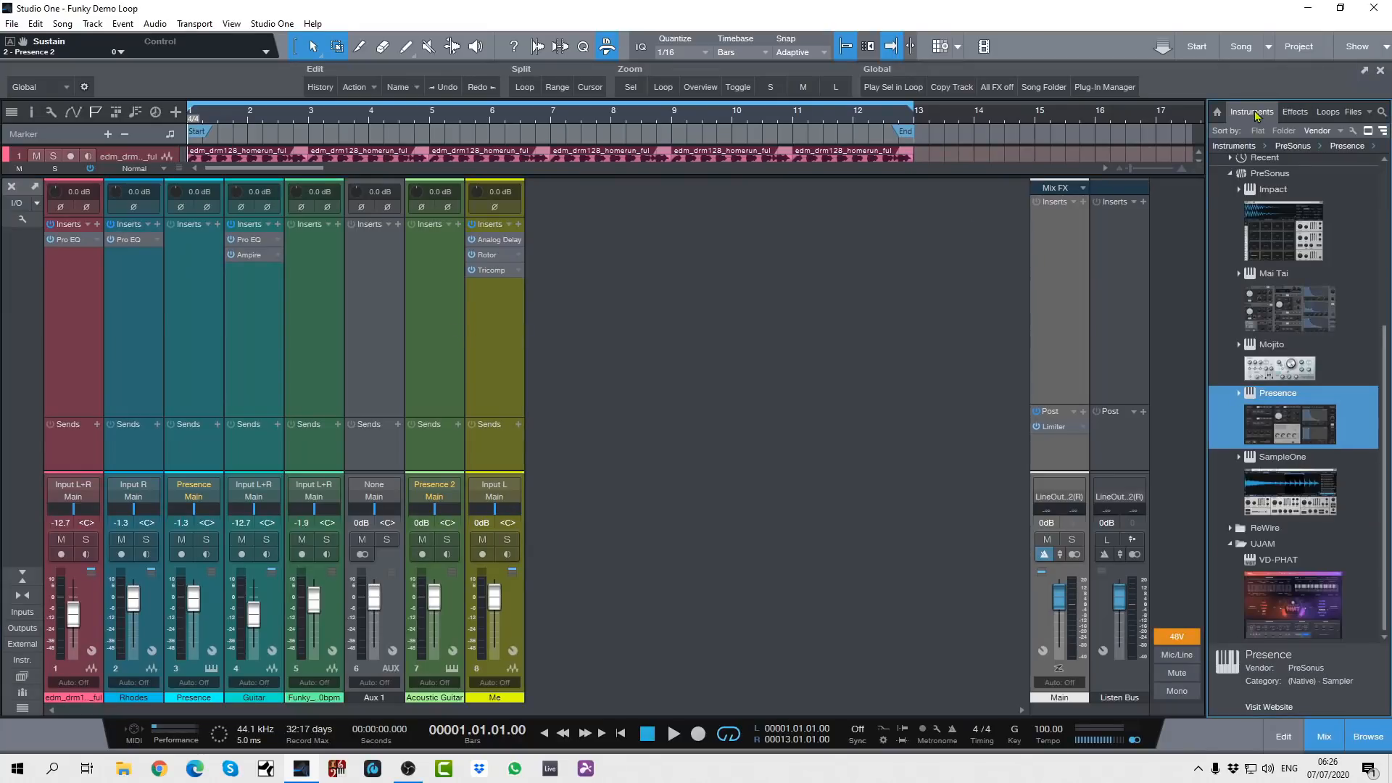
scroll(1231, 325, "up", 4)
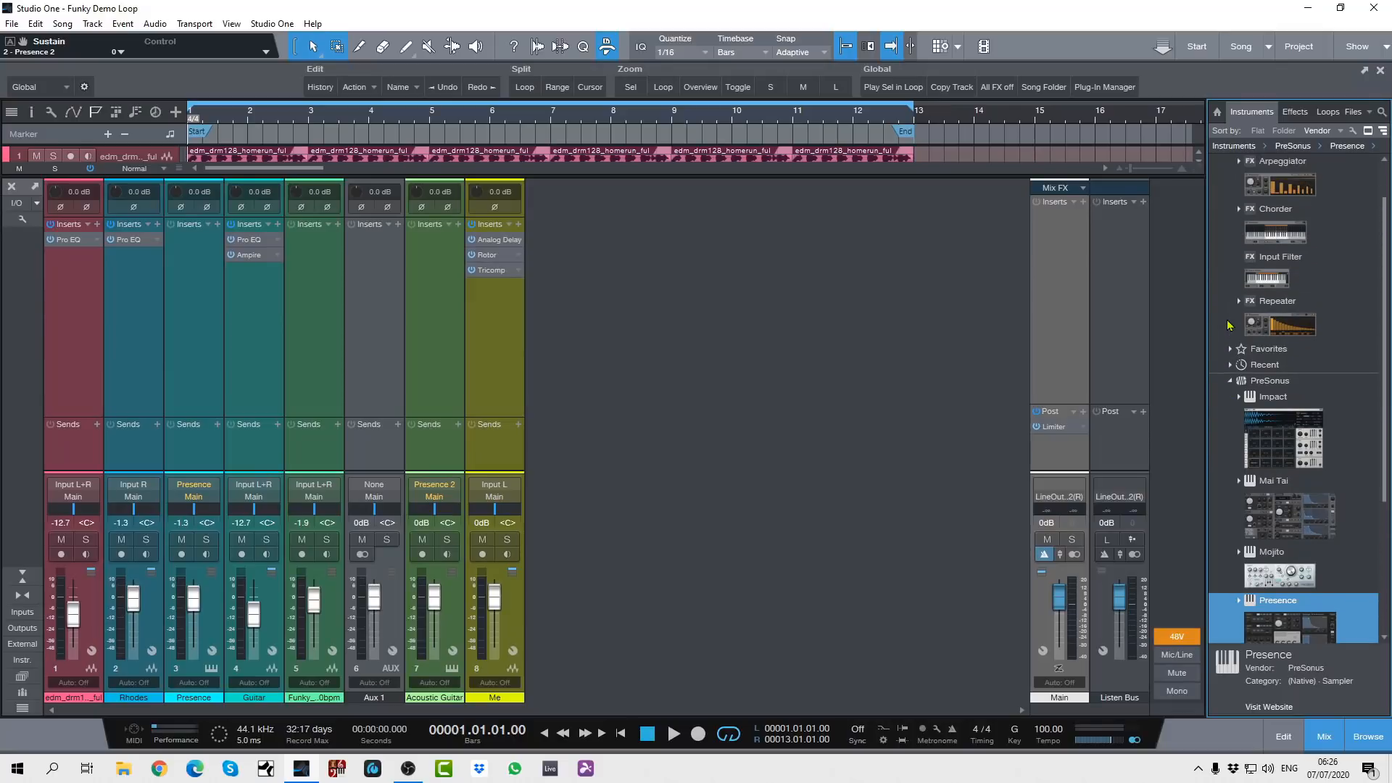
scroll(1231, 325, "up", 2)
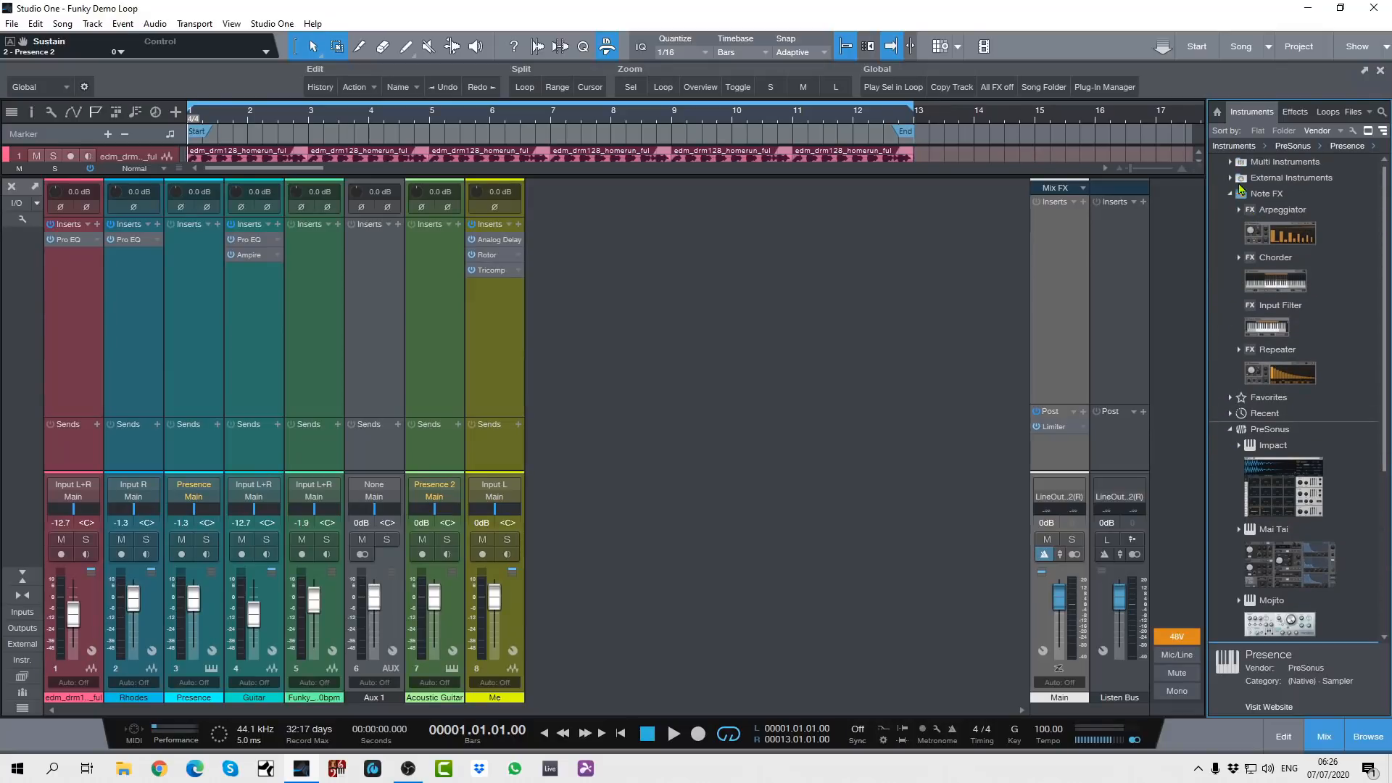
left_click(1236, 179)
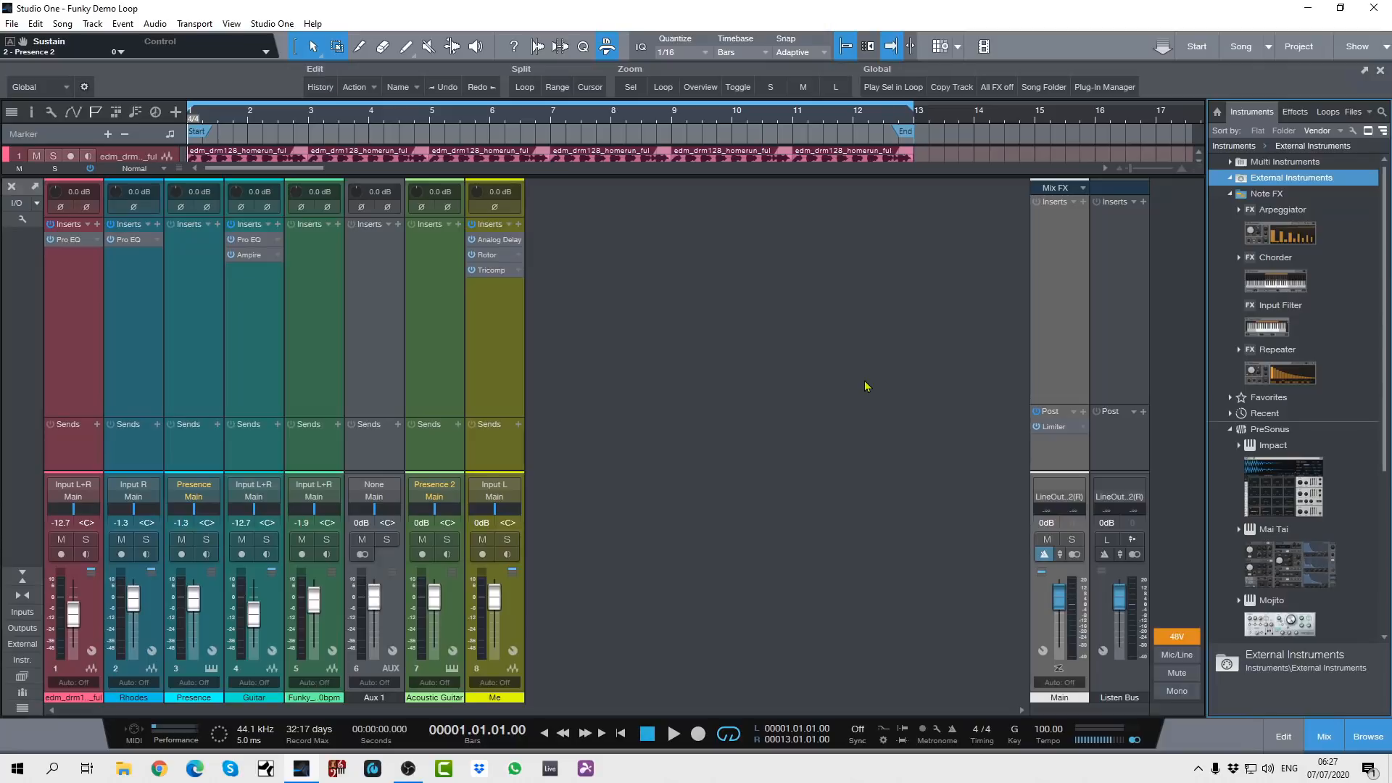
Hide the console, show the Presence part as notation in the score editor, and apply Fill with Rests
key("F3")
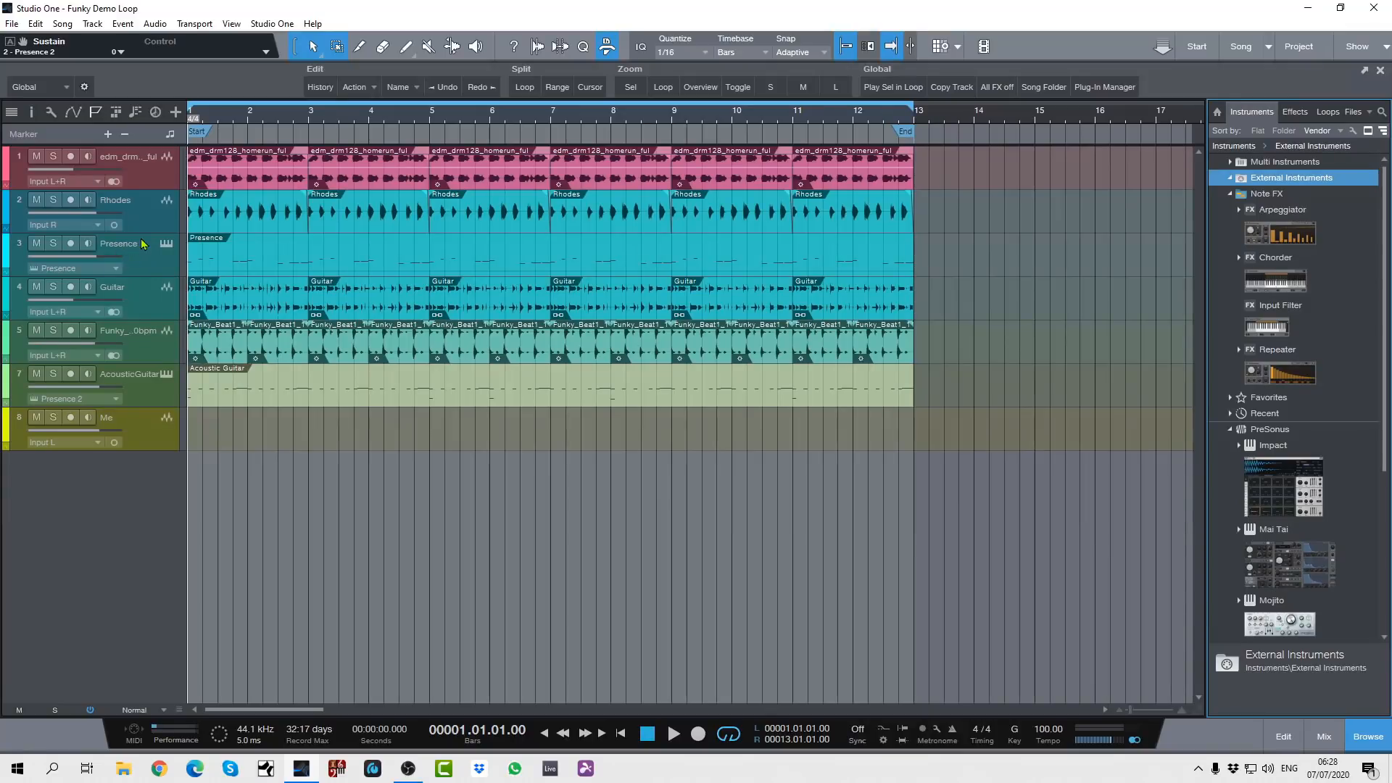
double_click(282, 266)
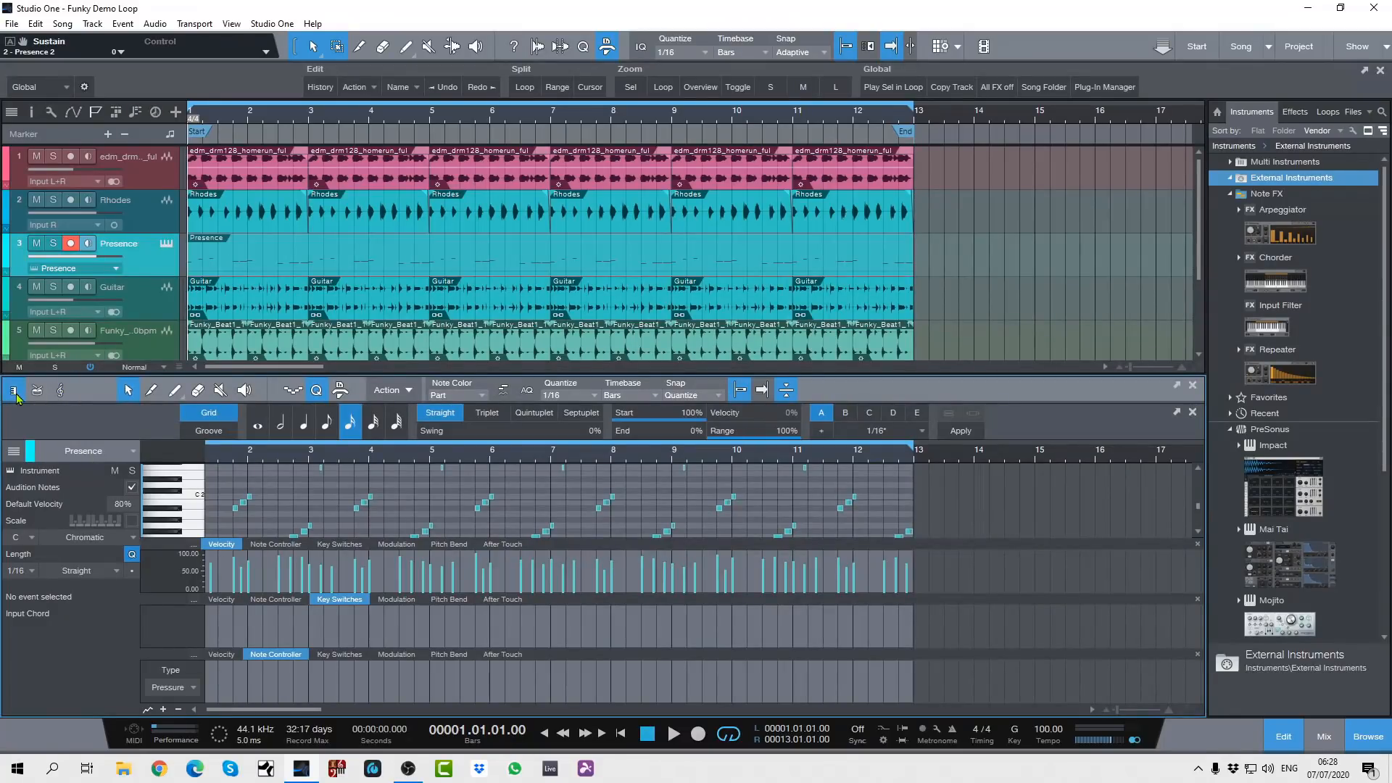
left_click(61, 393)
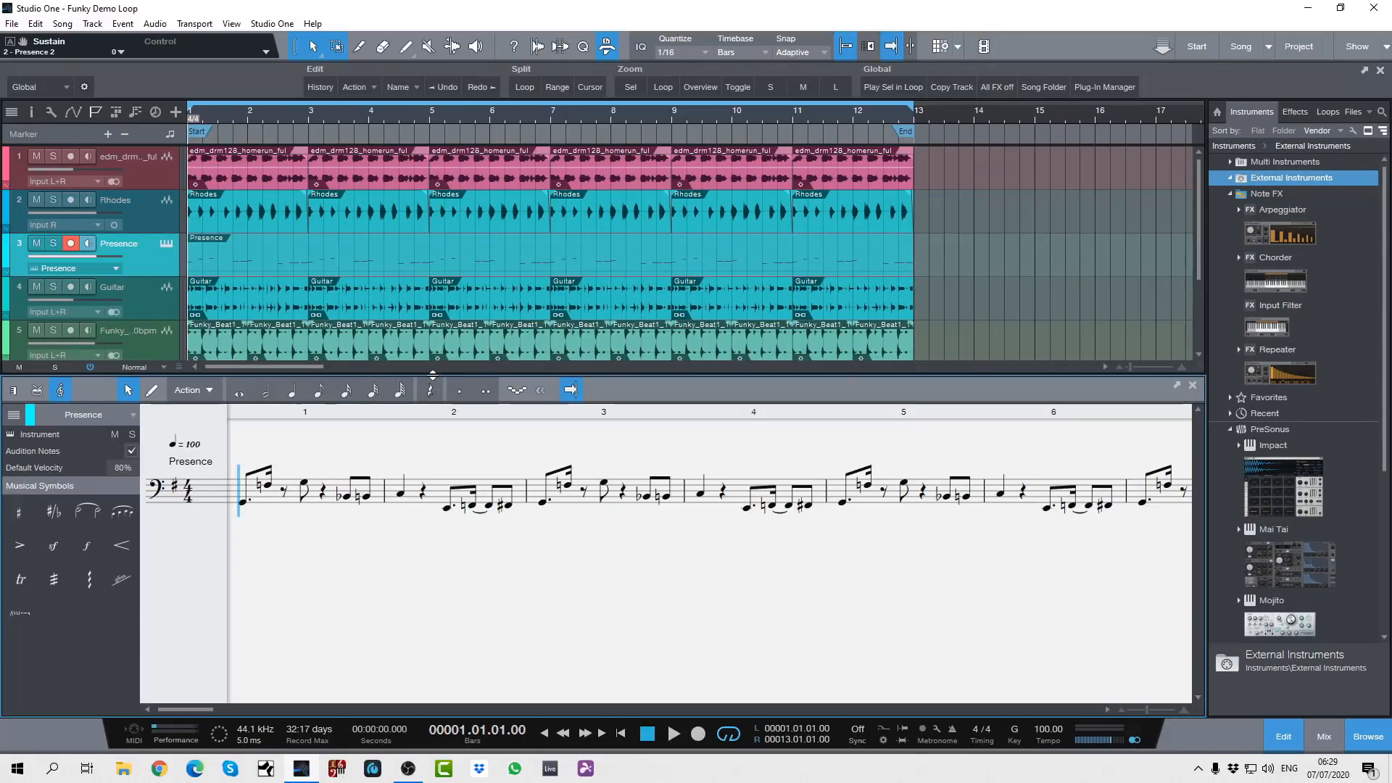
left_click(209, 390)
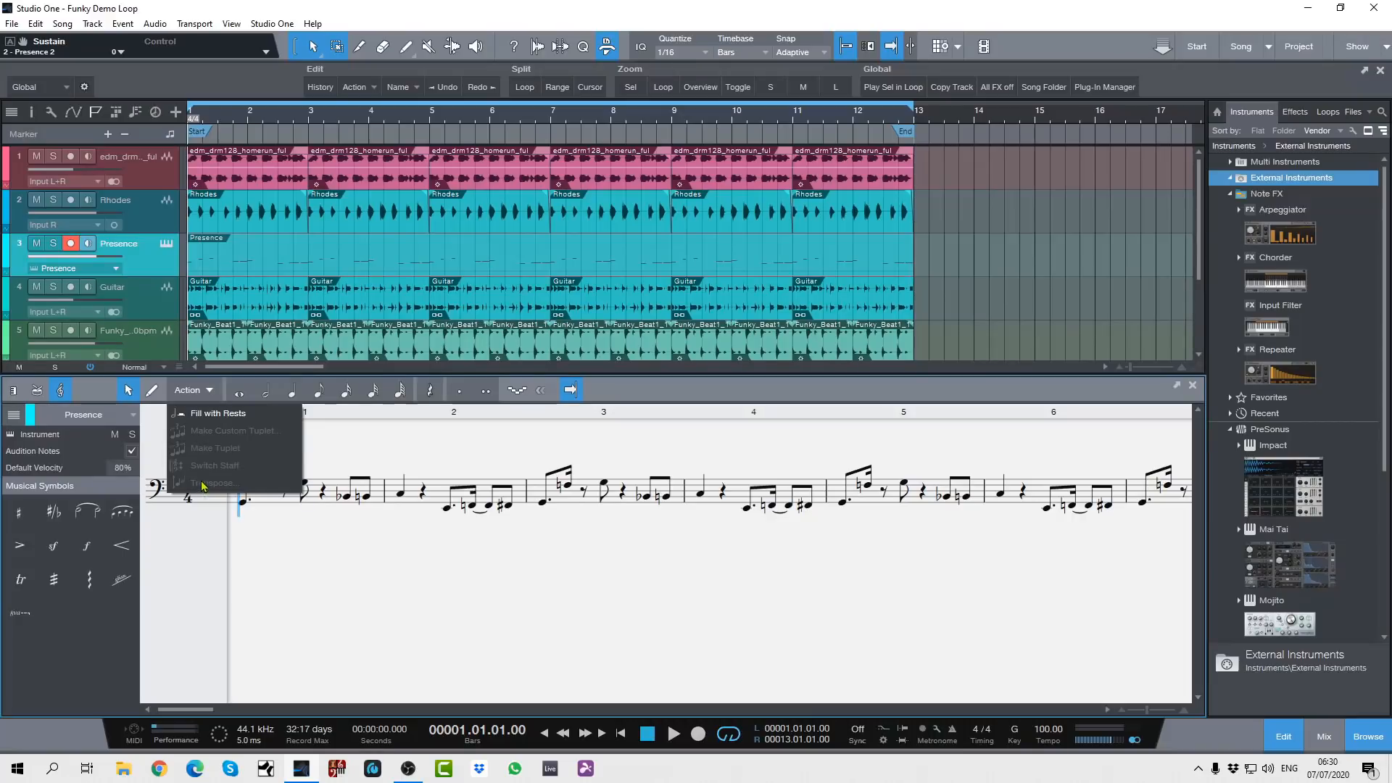
left_click(227, 418)
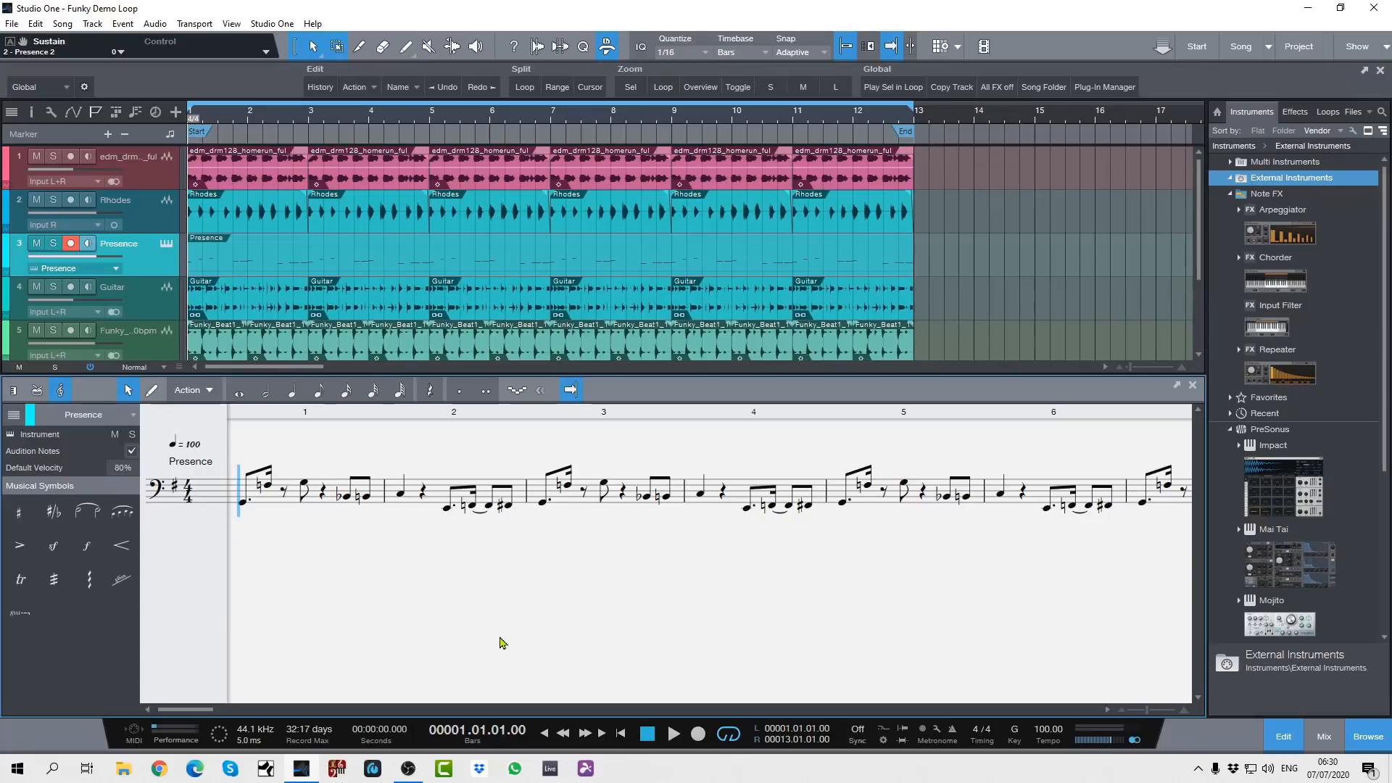
Disarm recording on the Presence track and play the song while following its score, closing the editor when finished
left_click(67, 245)
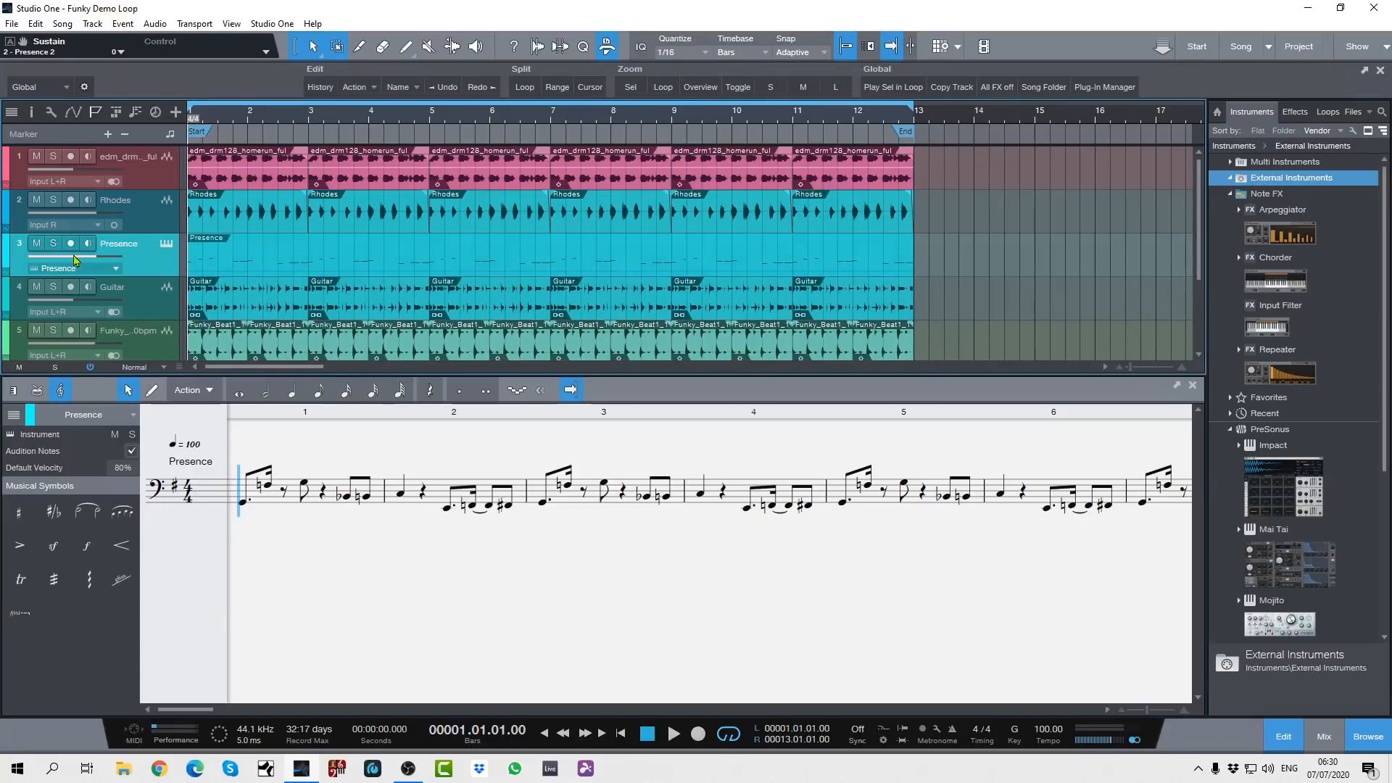
key("space")
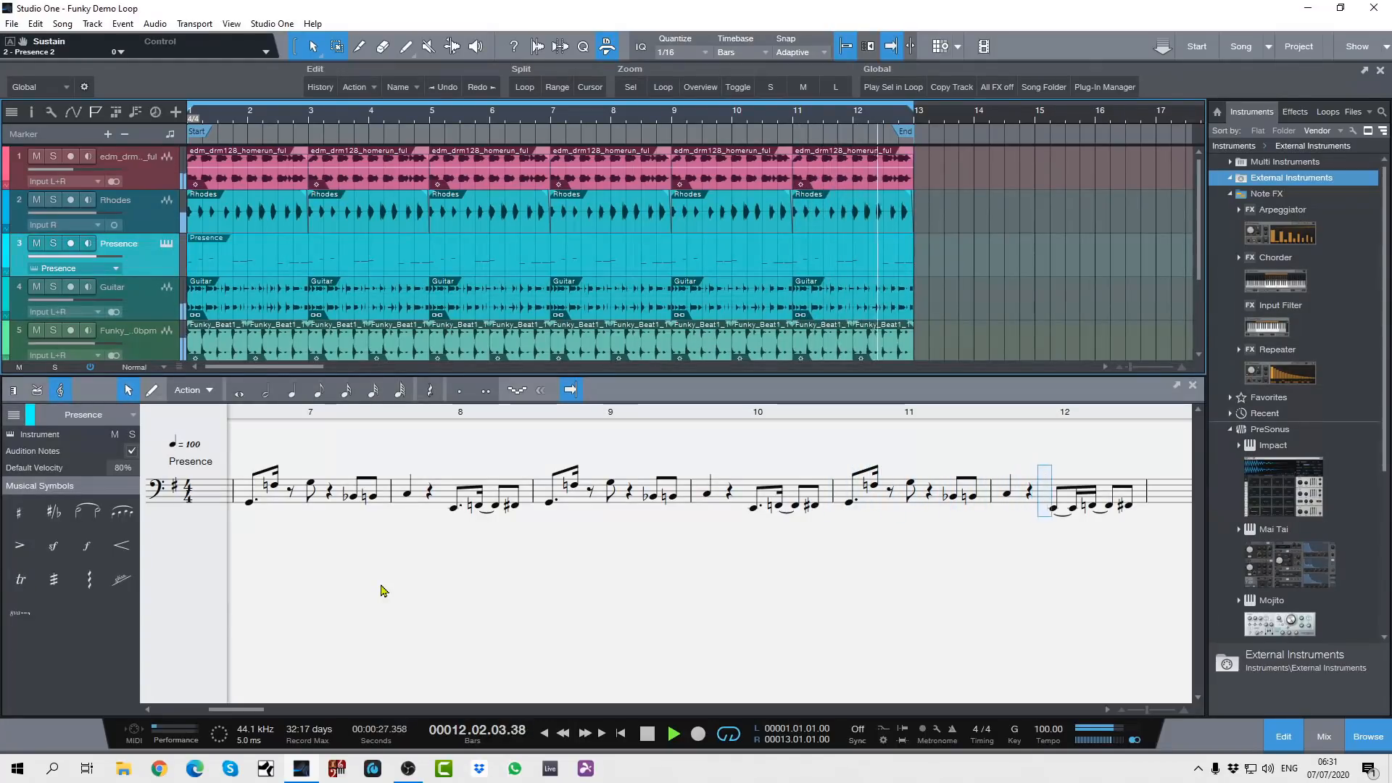
key("space")
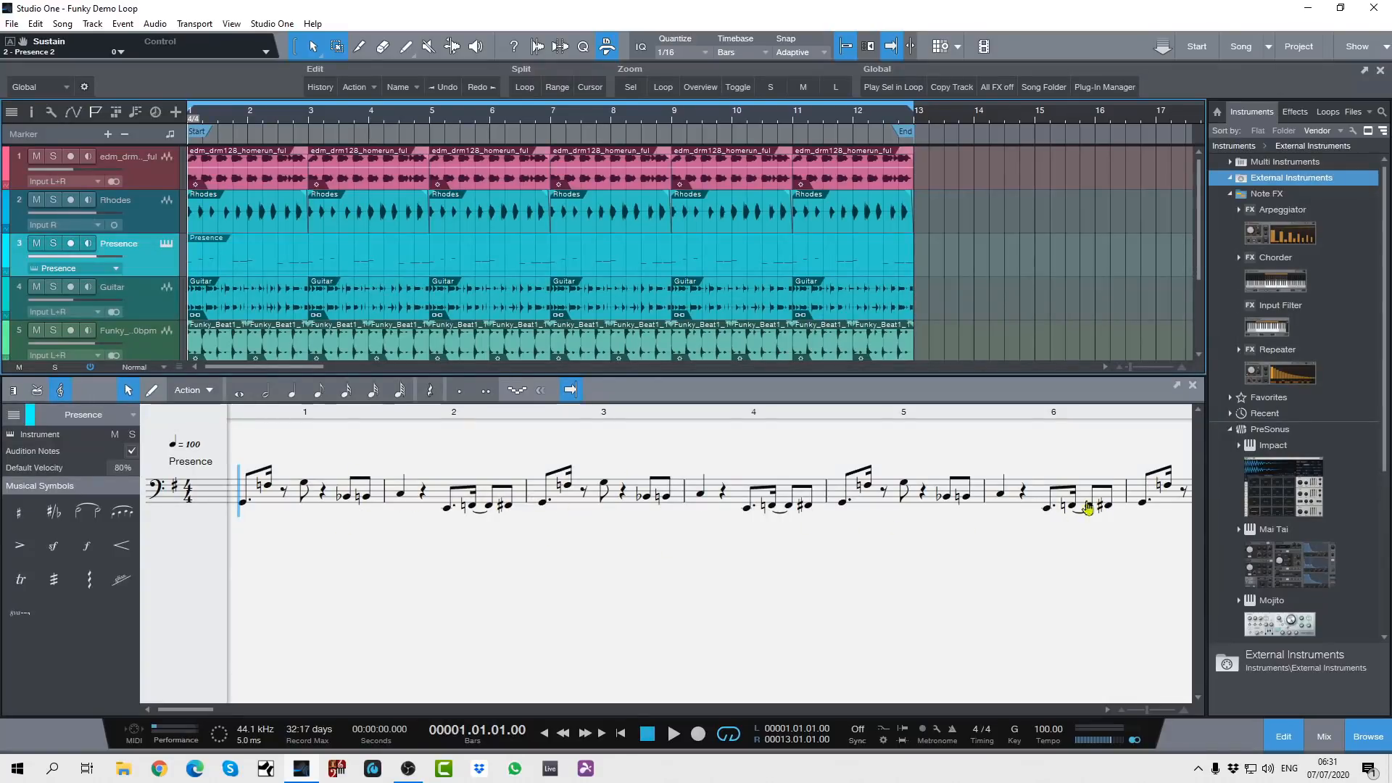
left_click(1193, 390)
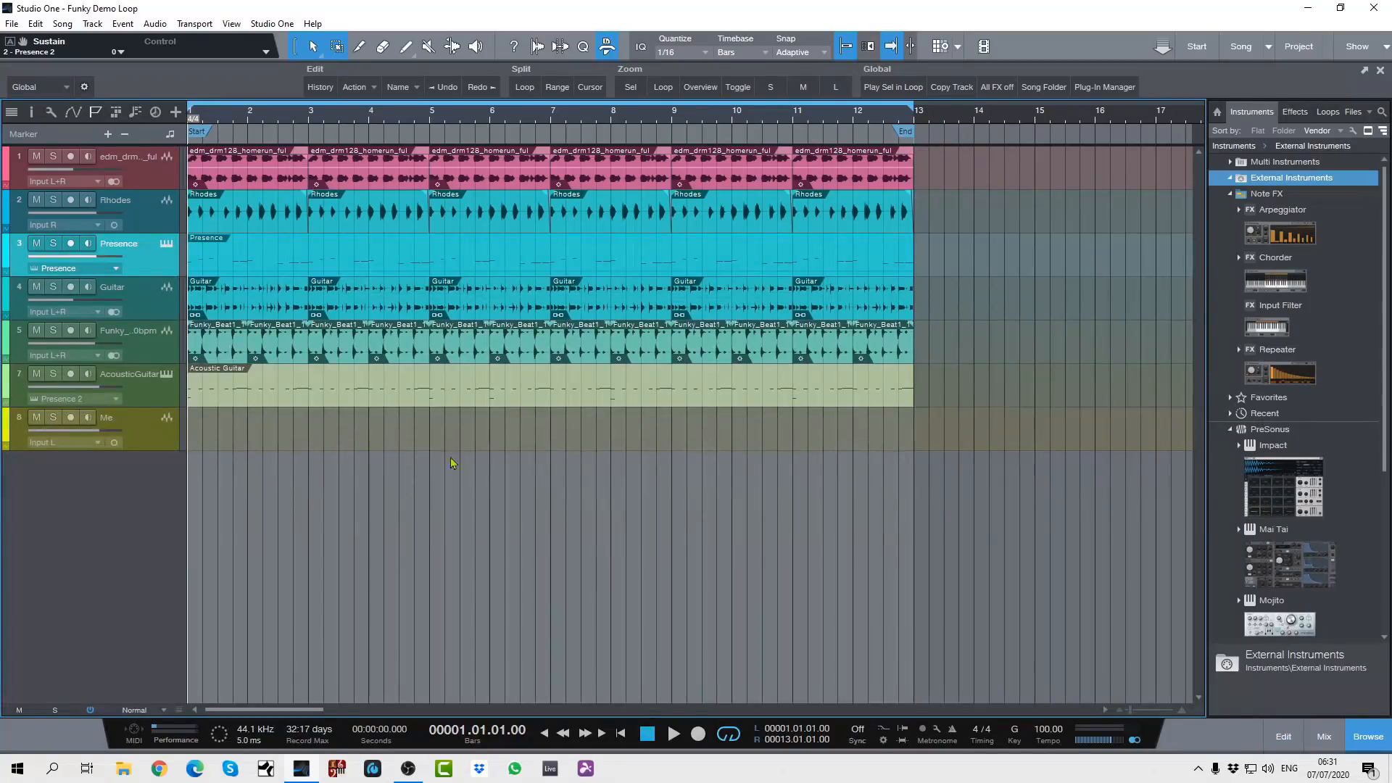
Open the Acoustic Guitar part in the piano roll view and enlarge the editor to show its notes and key switches
left_click(145, 388)
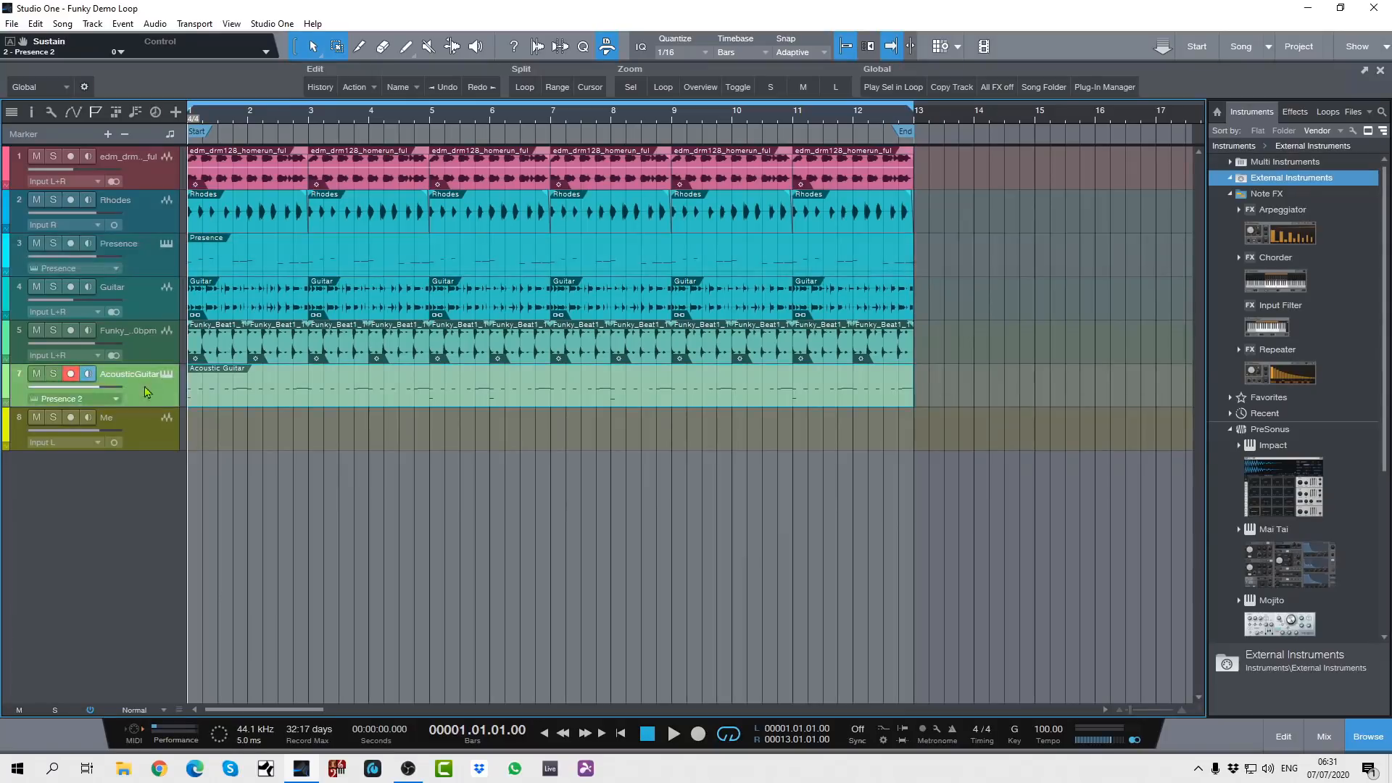
double_click(321, 403)
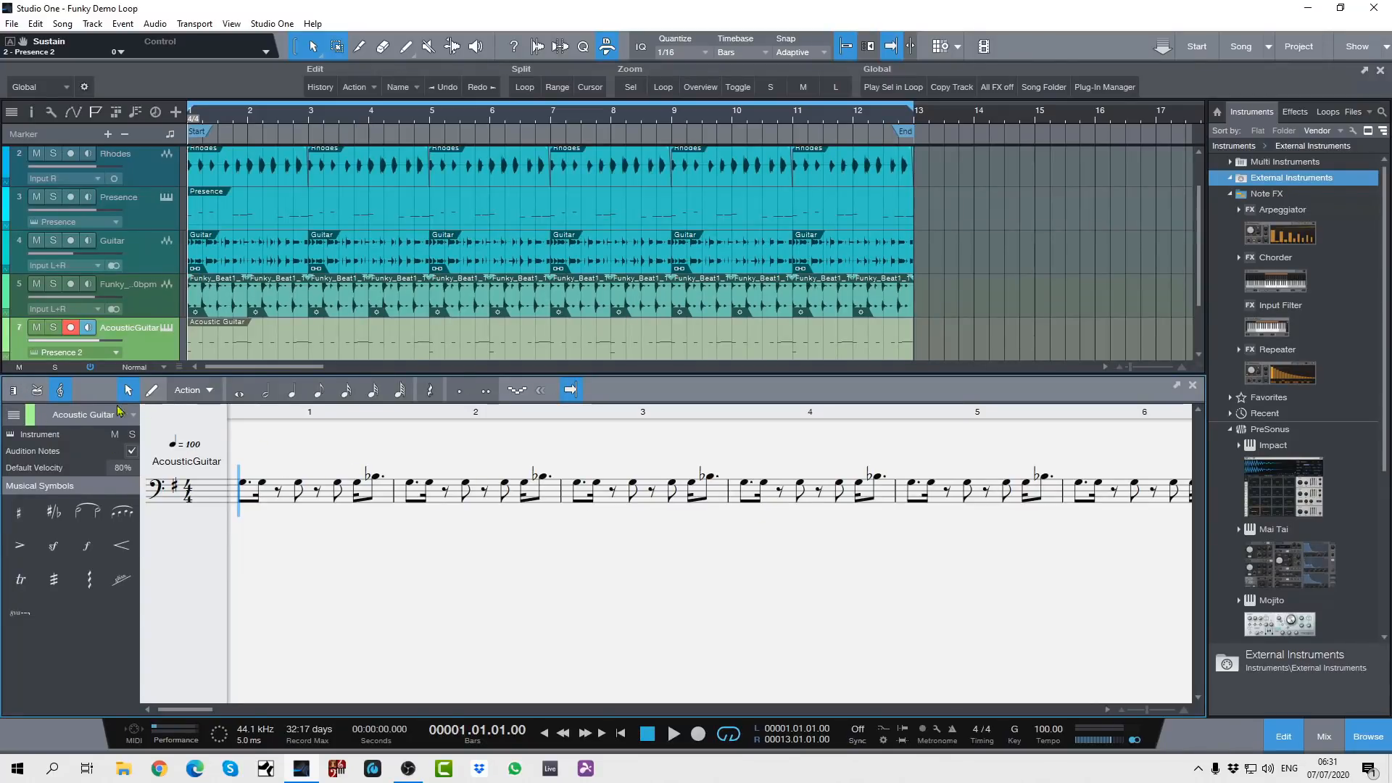
left_click(11, 391)
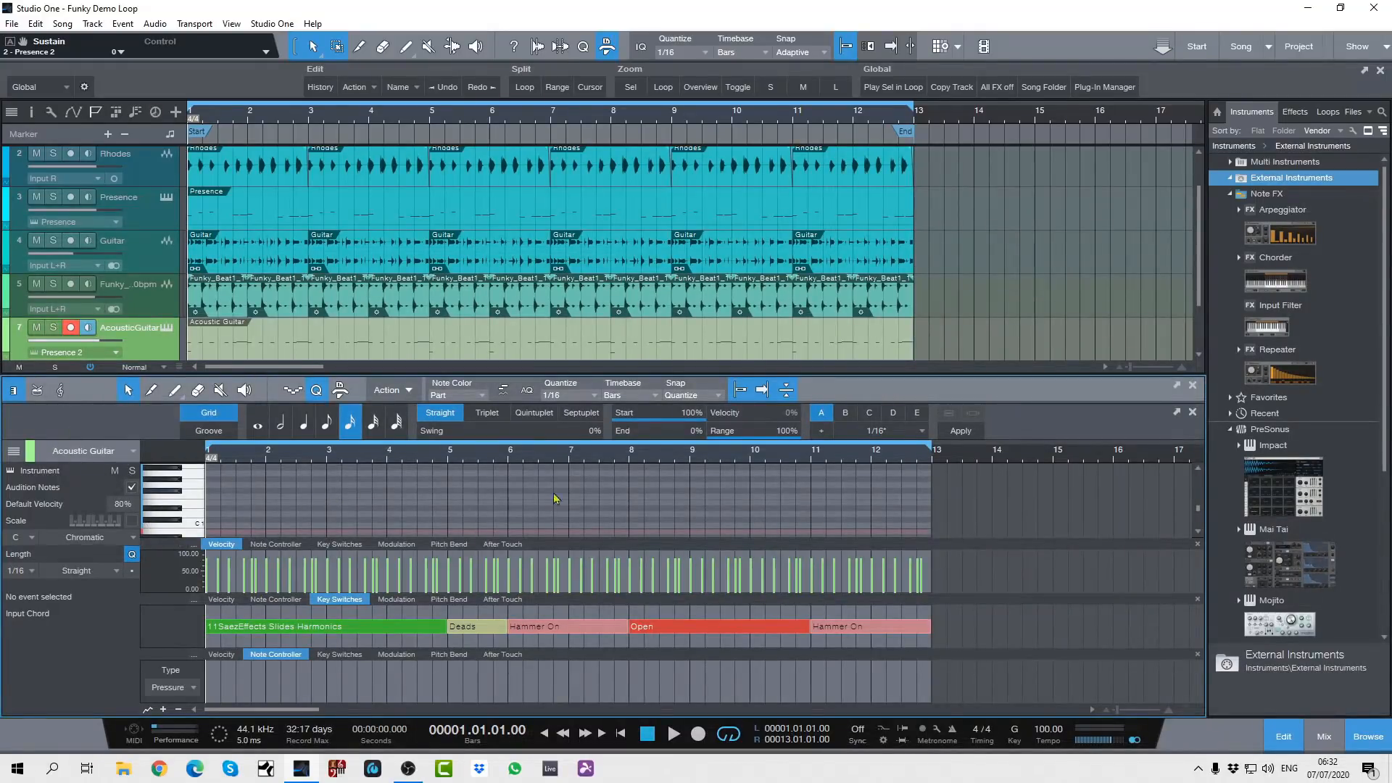
left_click_drag(873, 375, 879, 244)
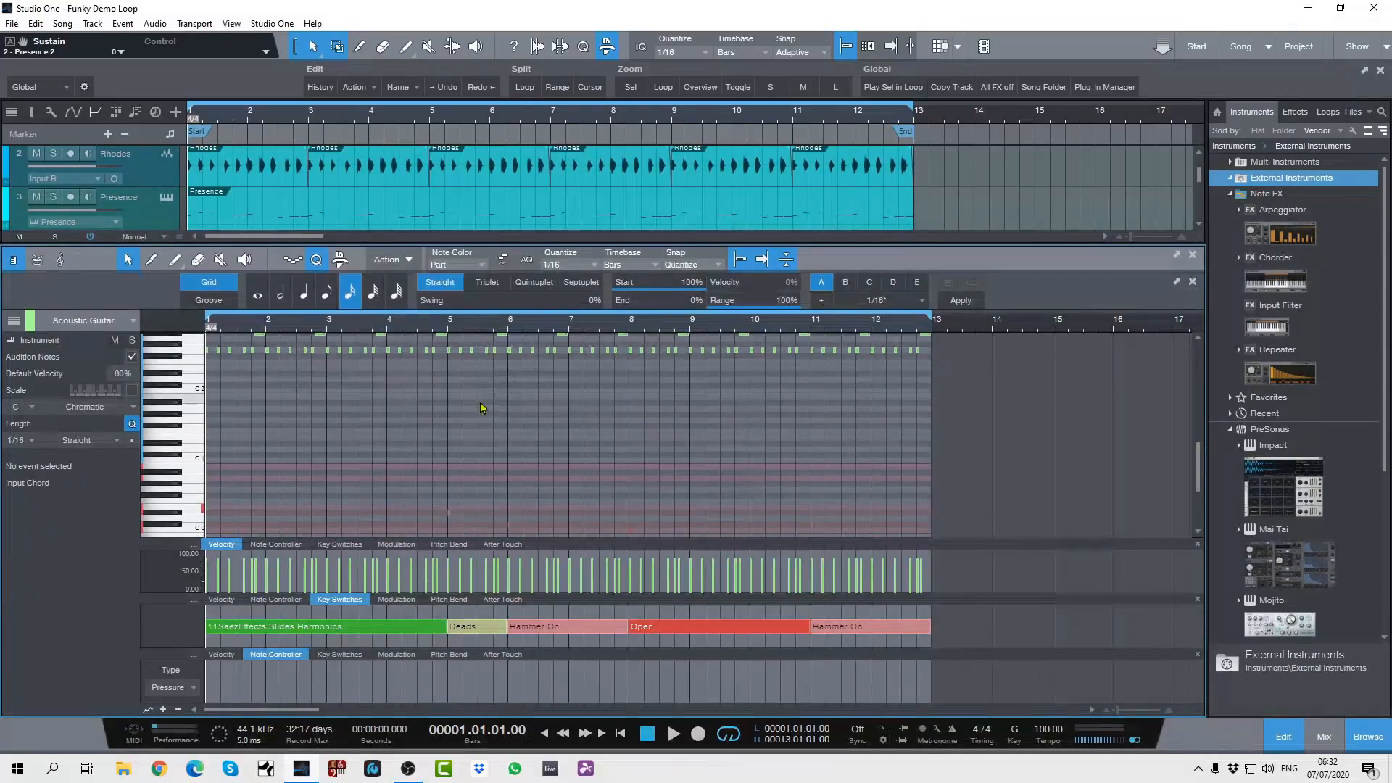
scroll(1198, 464, "up", 3)
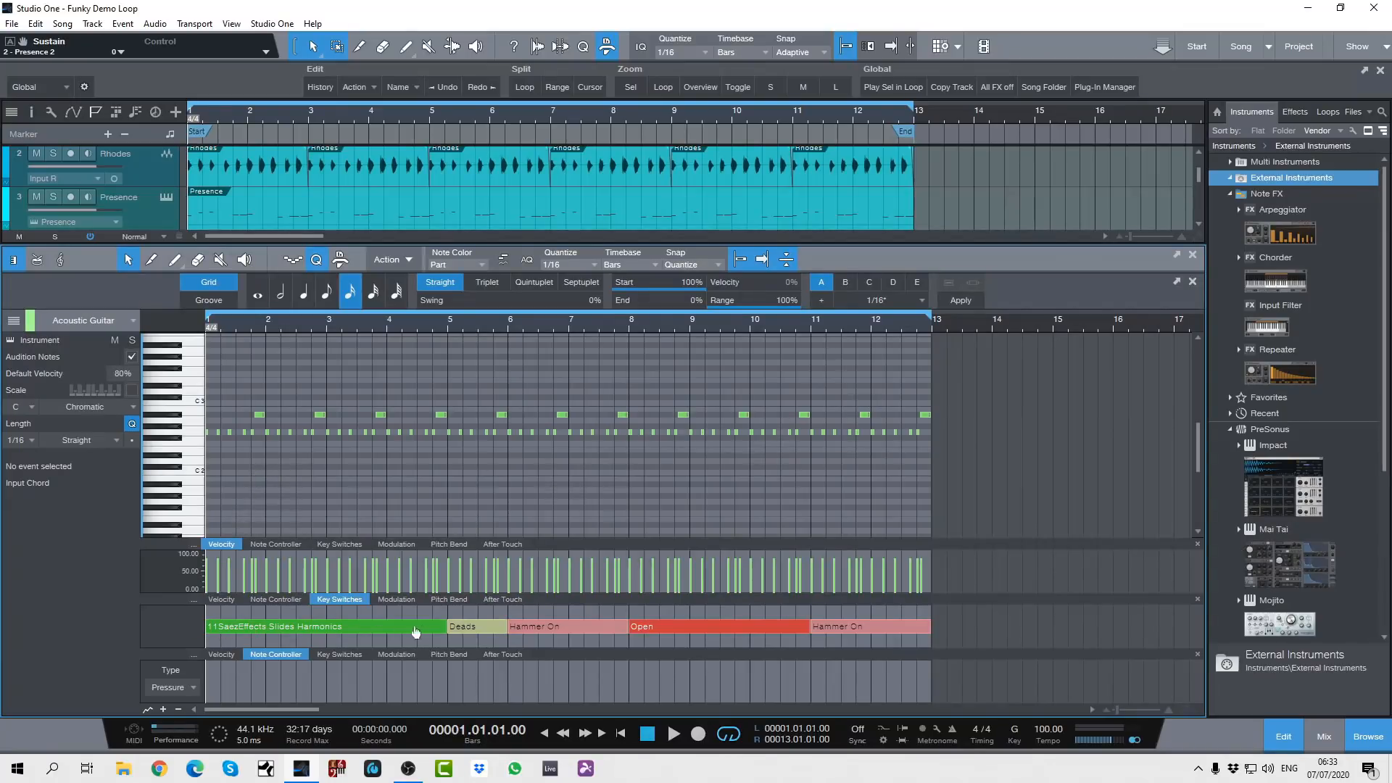
Inspect the key switch choices for the 11SaezEffects Slides Harmonics event and select the Deads key switch
left_click(250, 628)
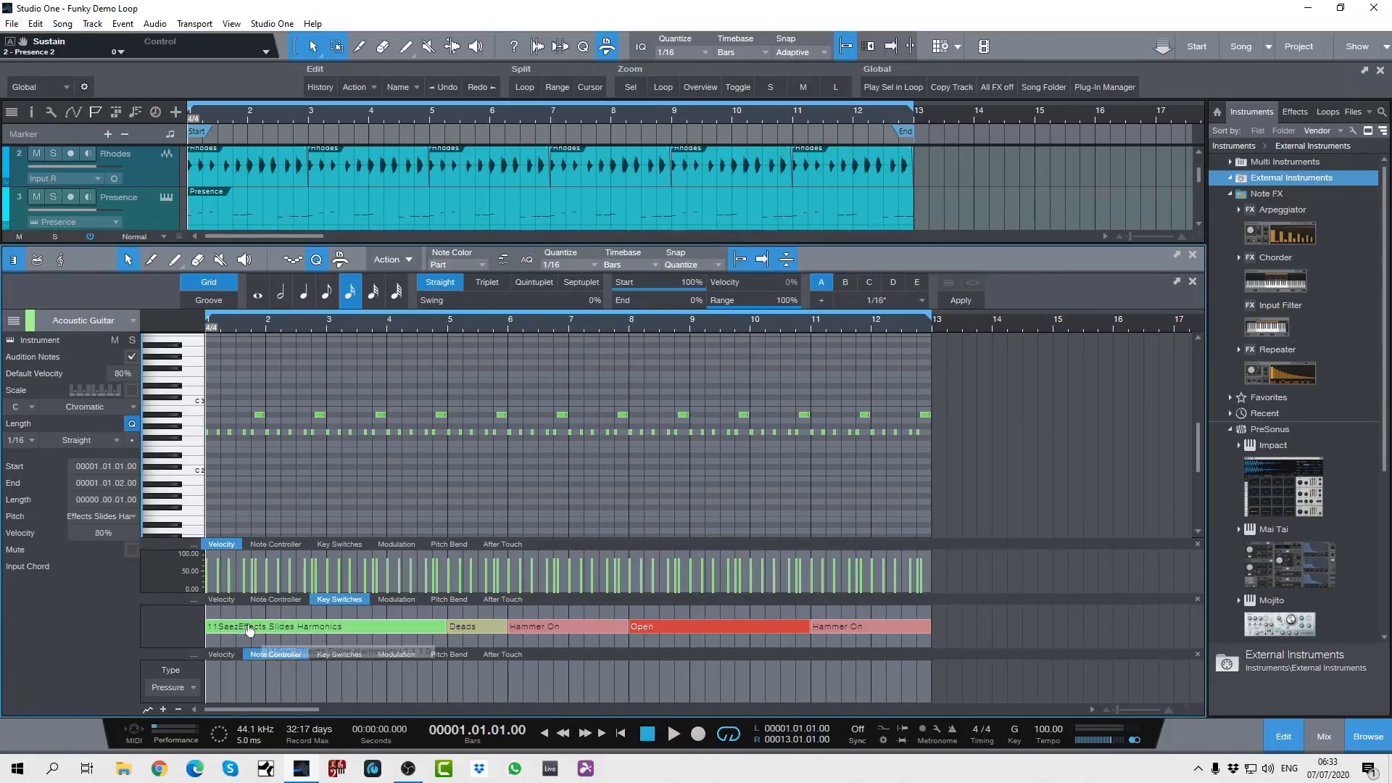
right_click(249, 629)
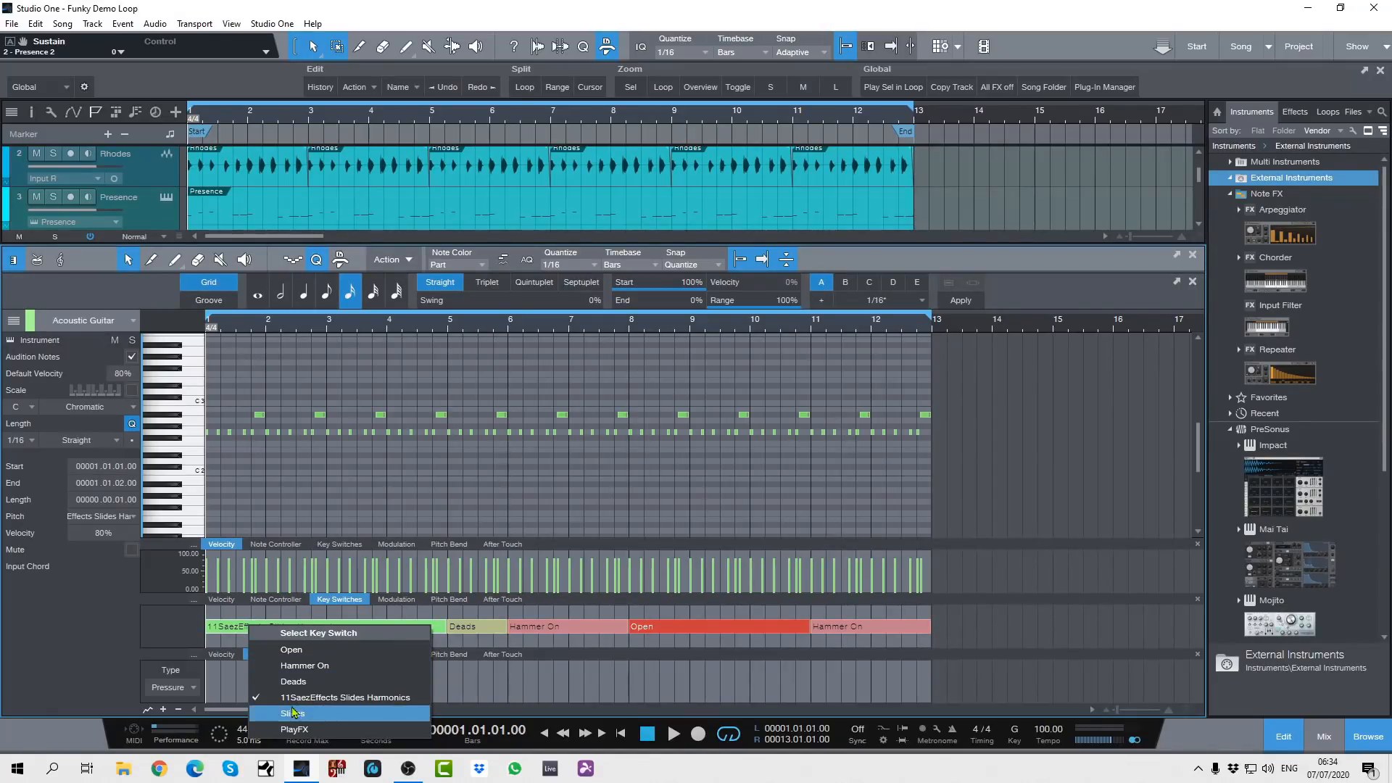
left_click(475, 633)
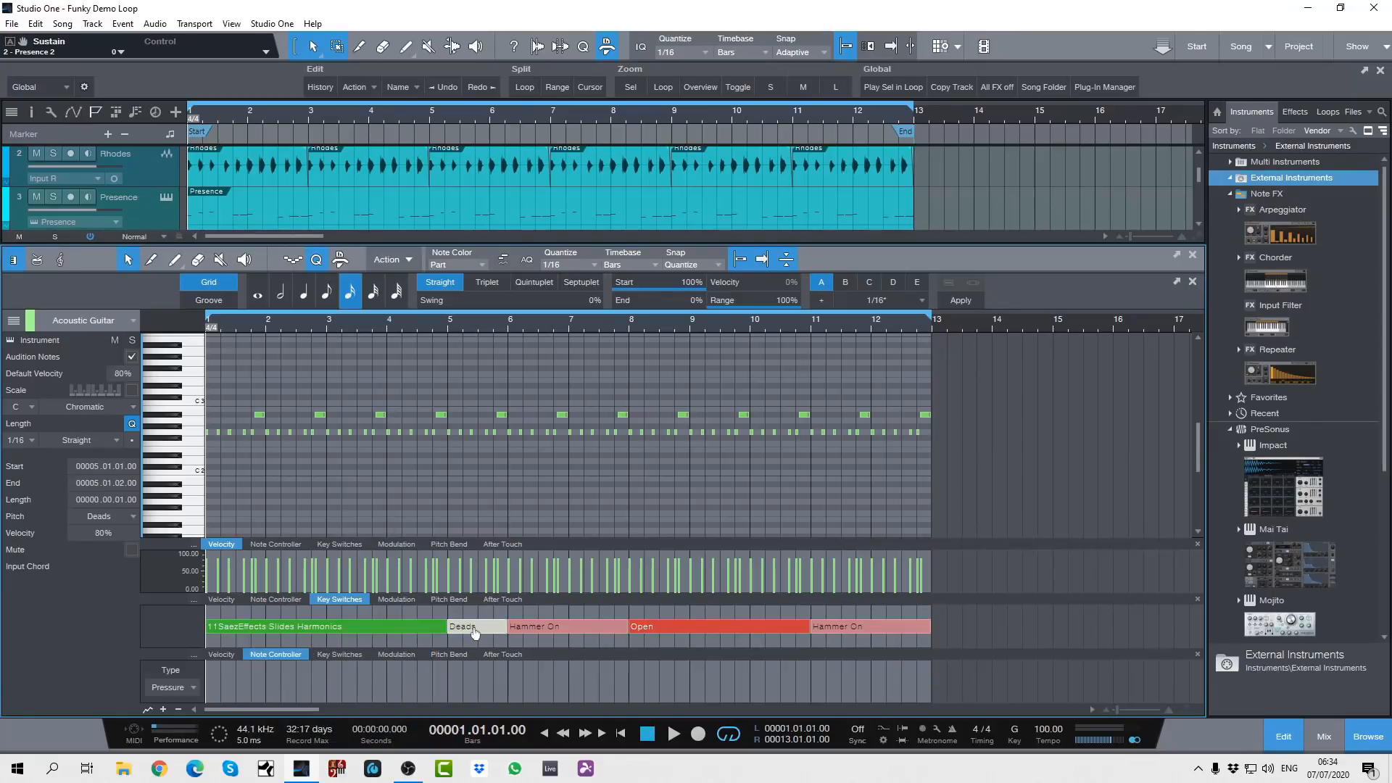
Change the Deads key switch at bar 5 to PlayFX, solo the Acoustic Guitar track and play the part
left_click(476, 634)
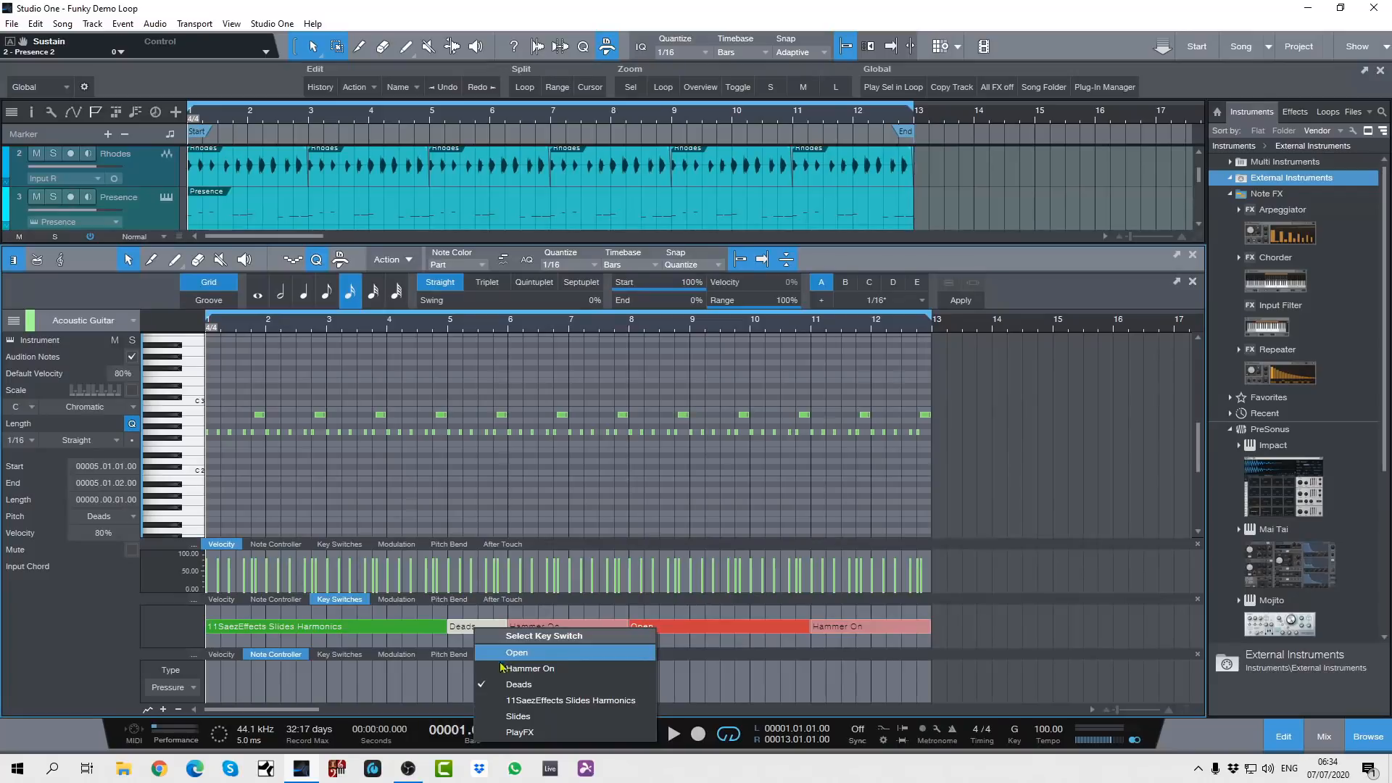
left_click(519, 732)
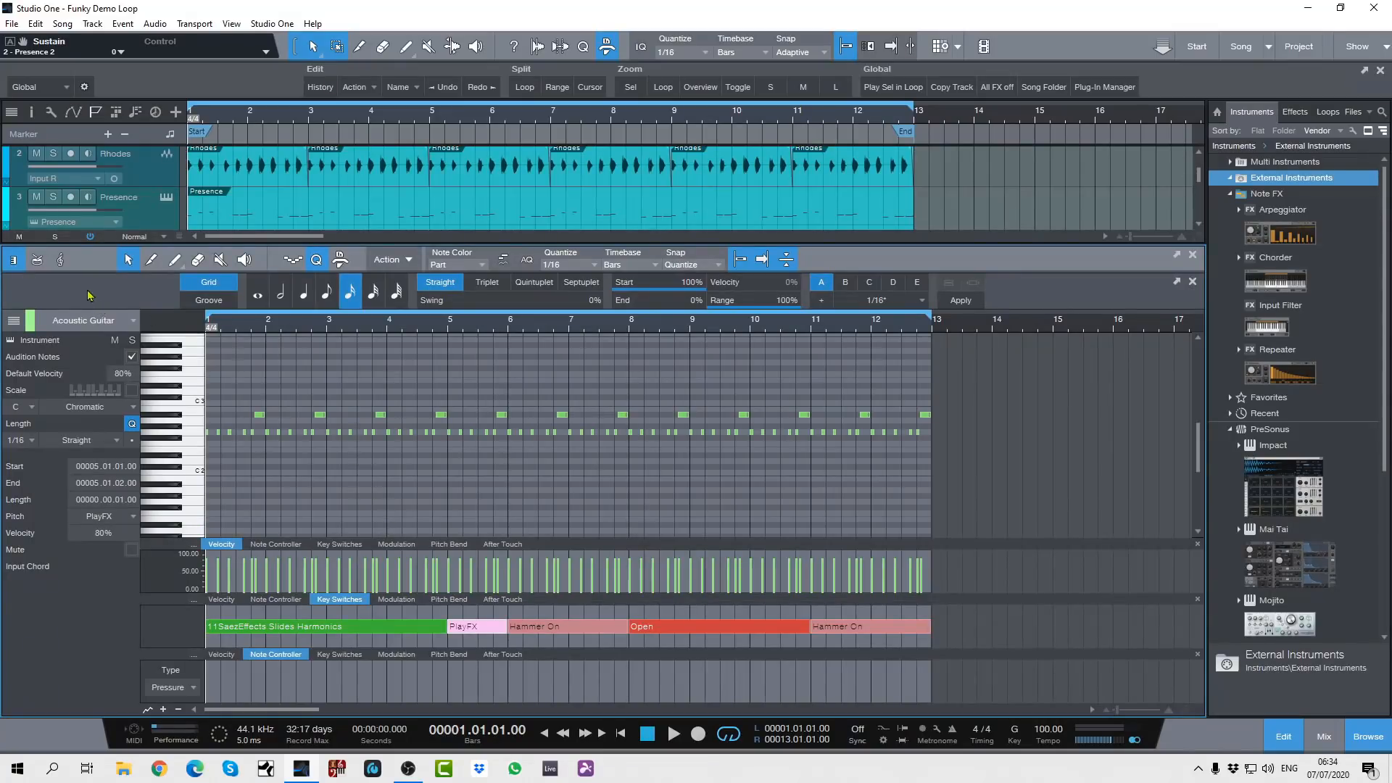
left_click(132, 340)
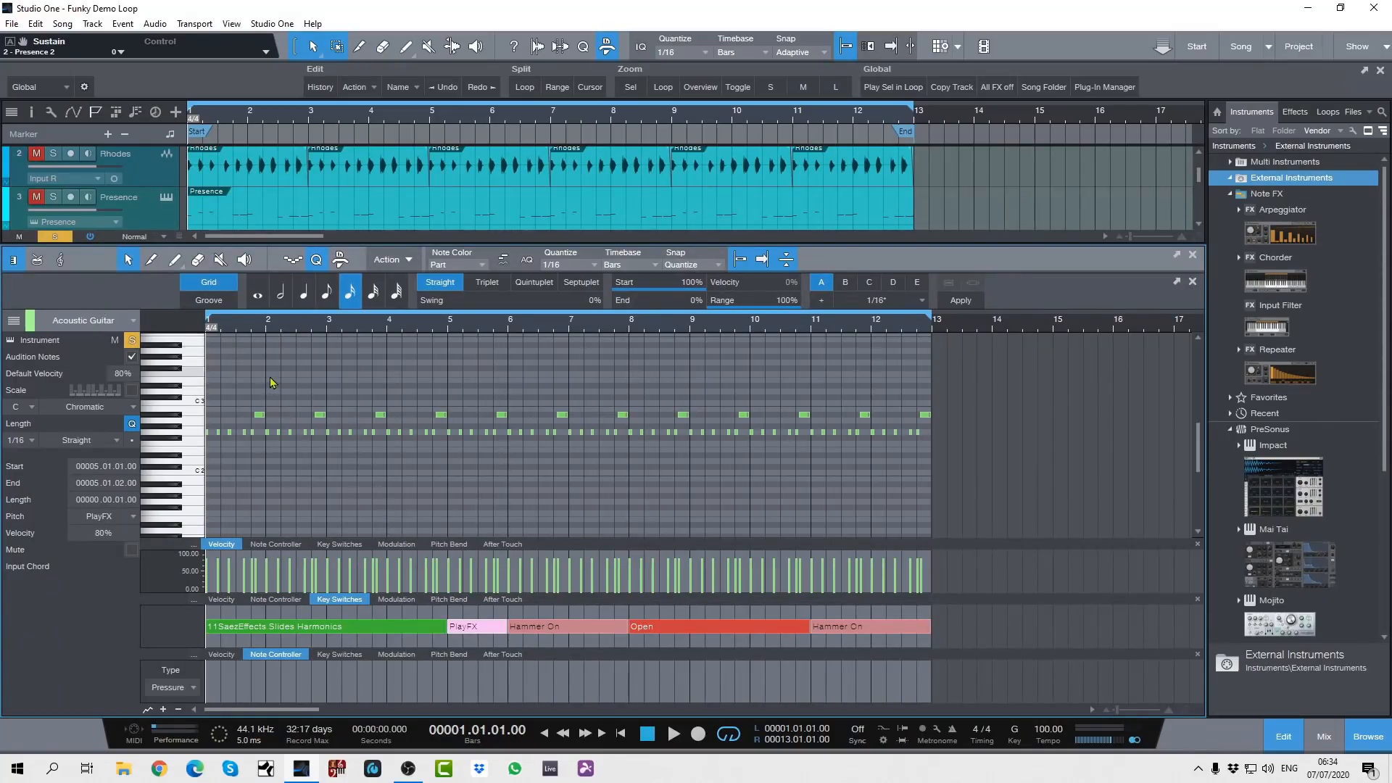
key("space")
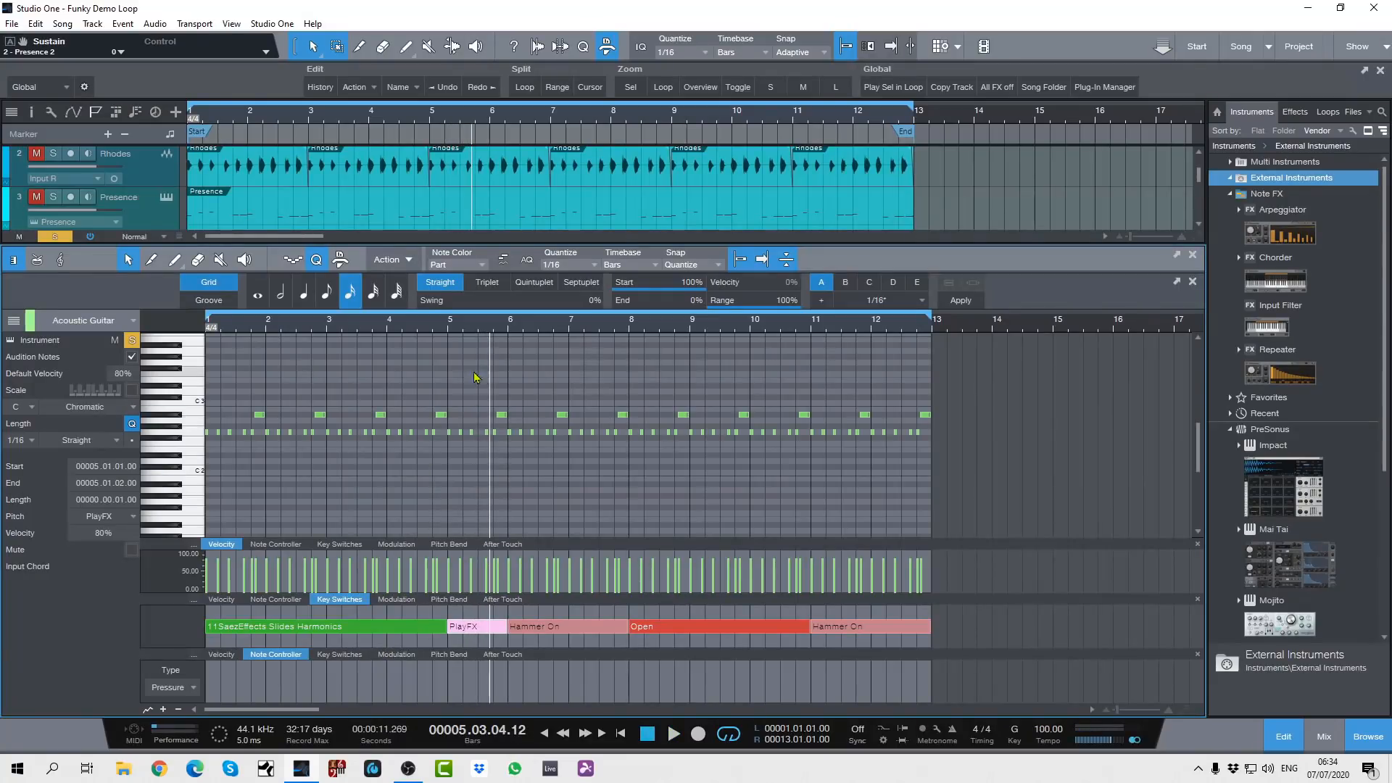
Change the key switch at bar 5 to Open and play the guitar part from just before that bar
left_click(462, 628)
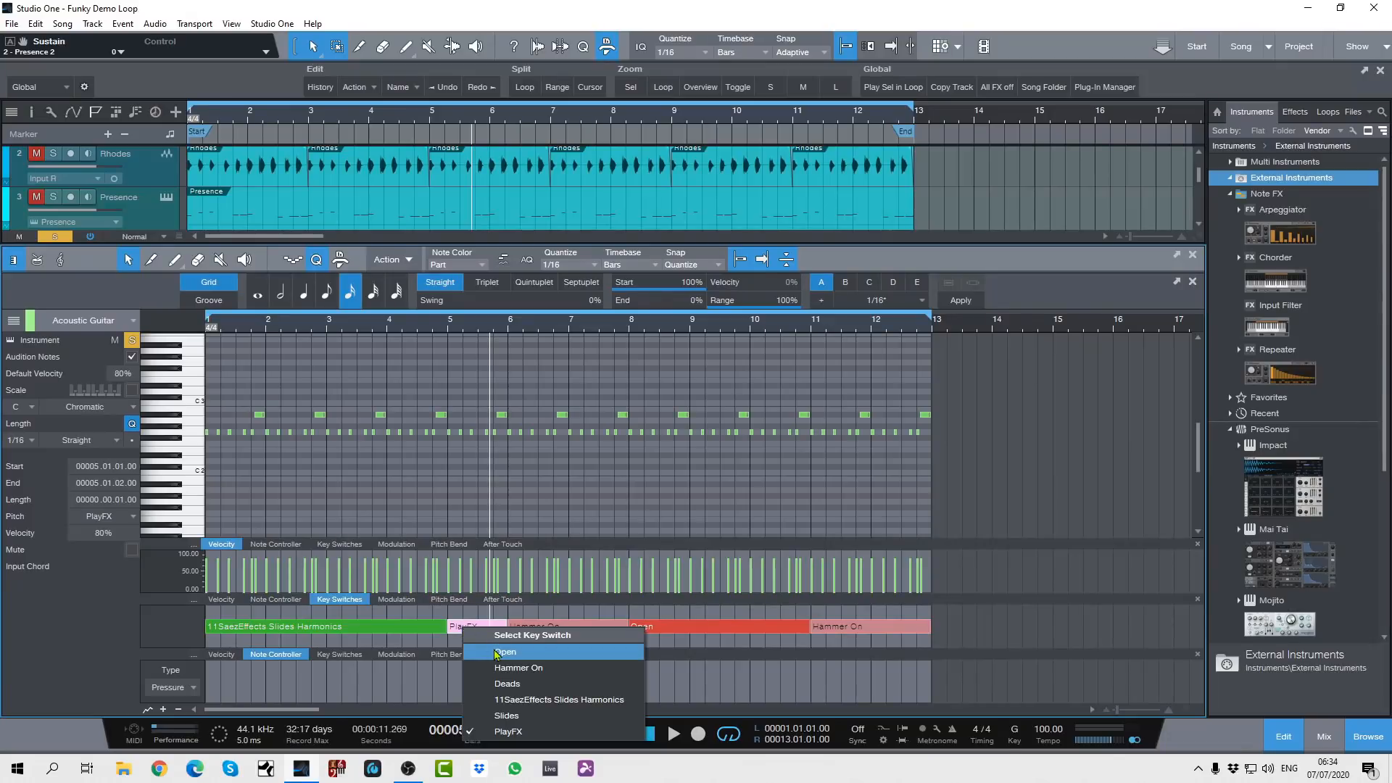
left_click(498, 652)
left_click(433, 328)
key("space")
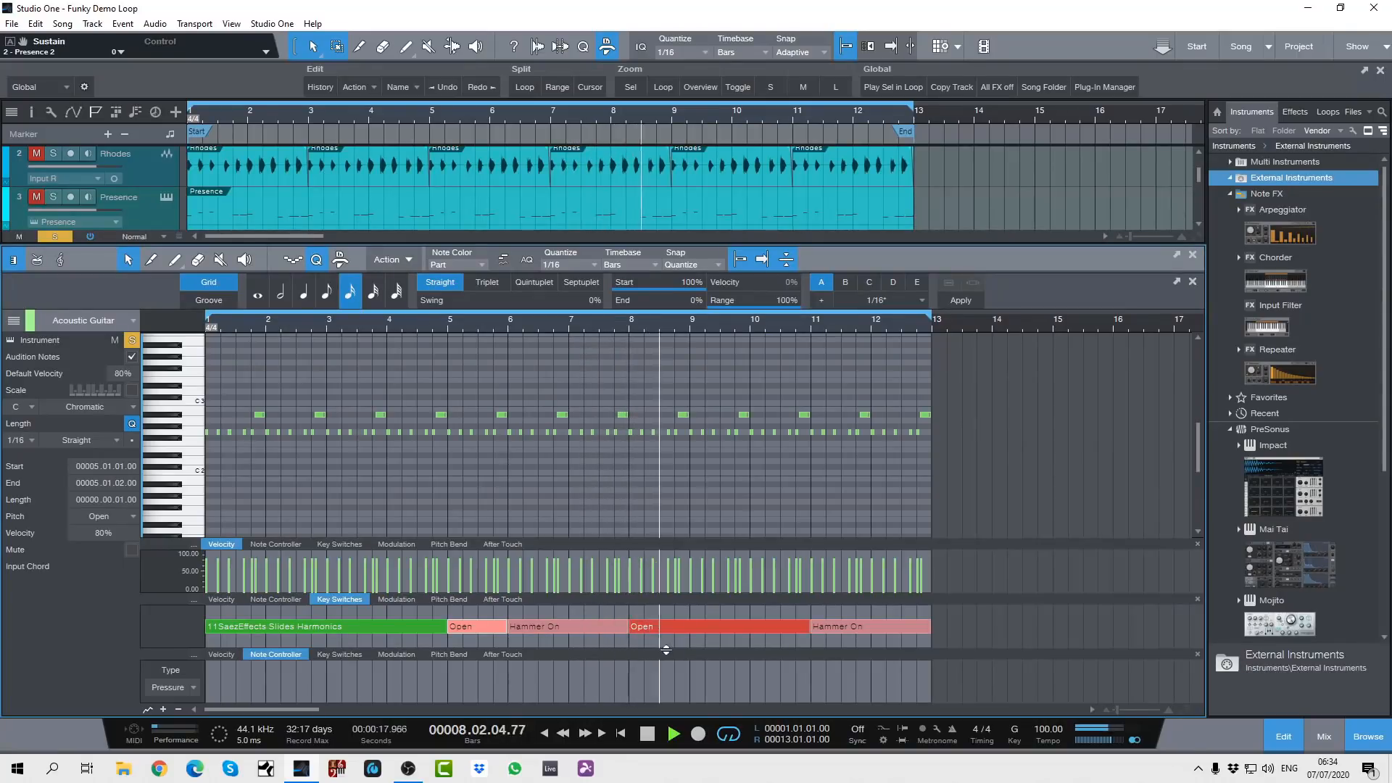
Change the Hammer On key switch at bar 11 to 11SaezEffects Slides Harmonics and stop playback
left_click(855, 631)
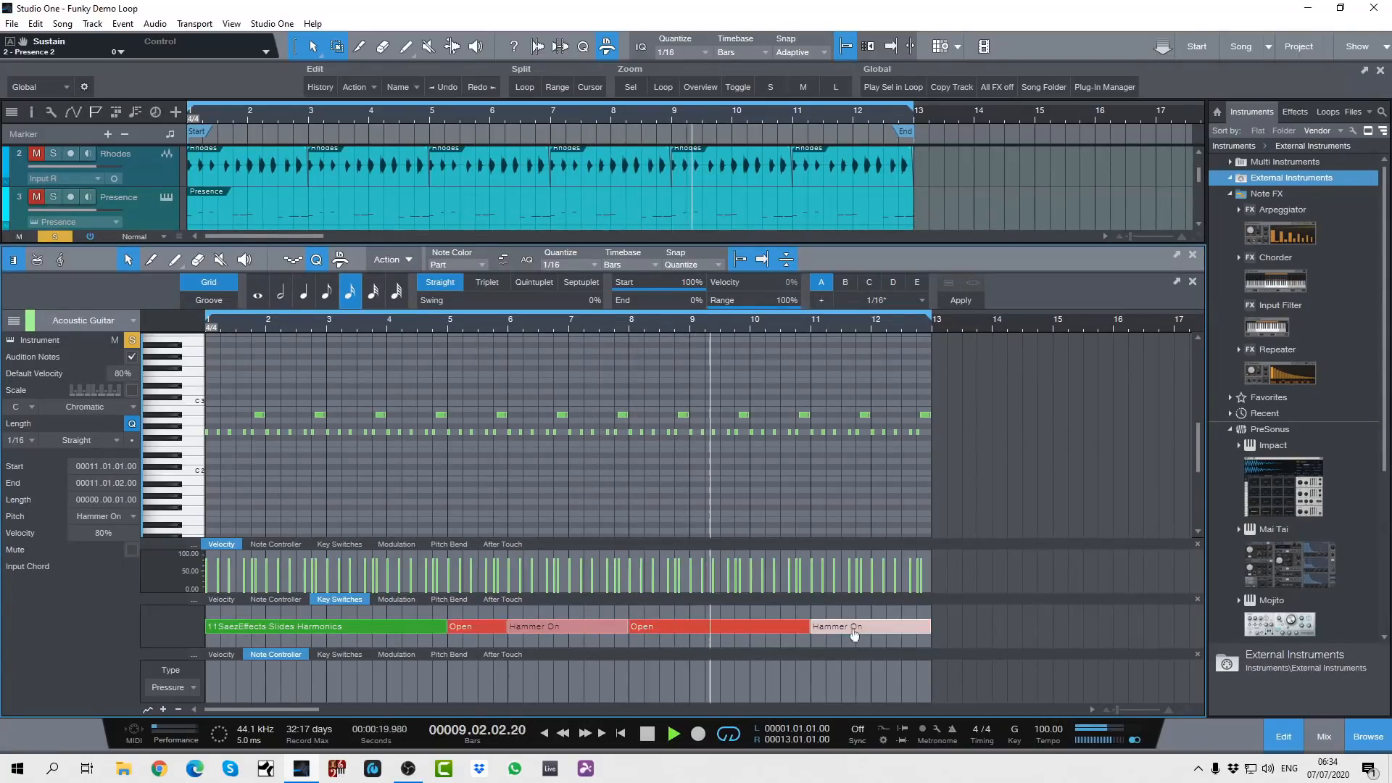
right_click(855, 631)
left_click(943, 702)
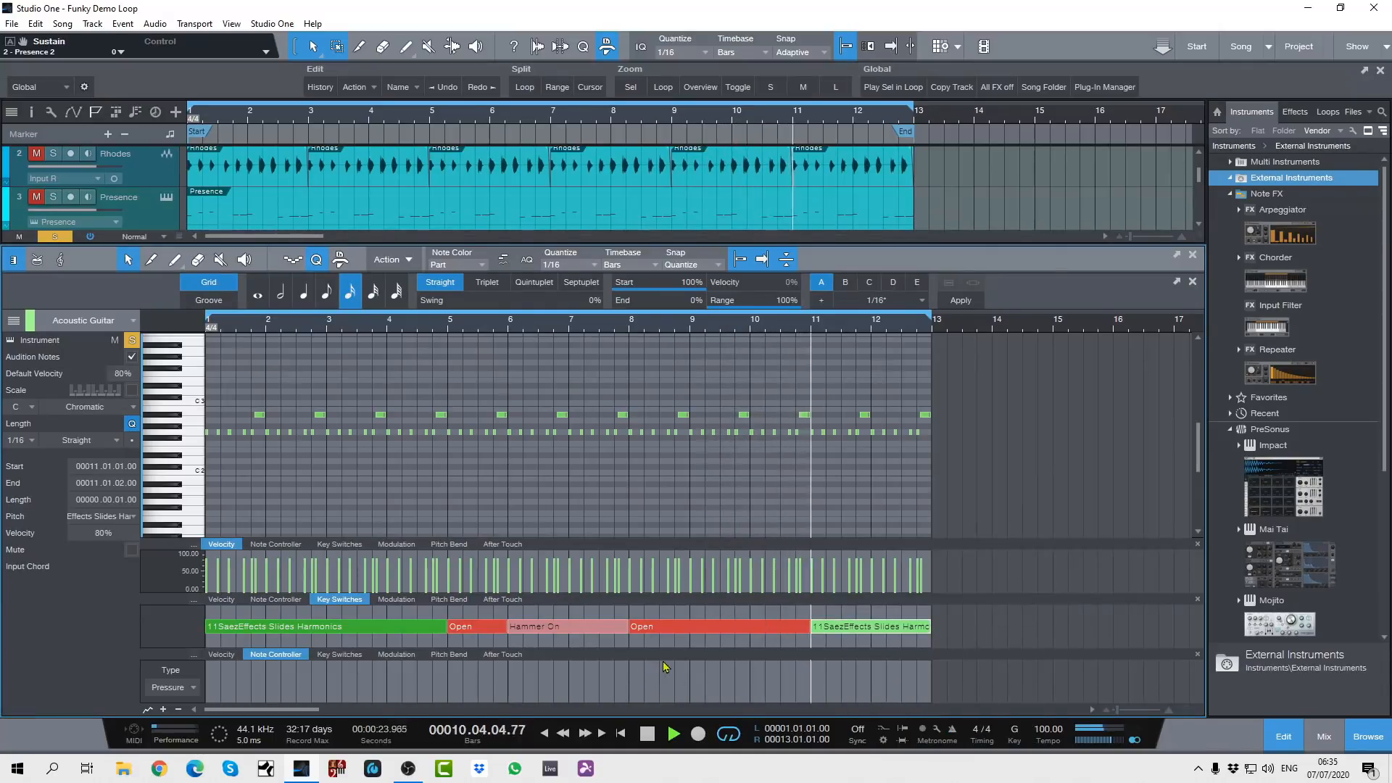
key("space")
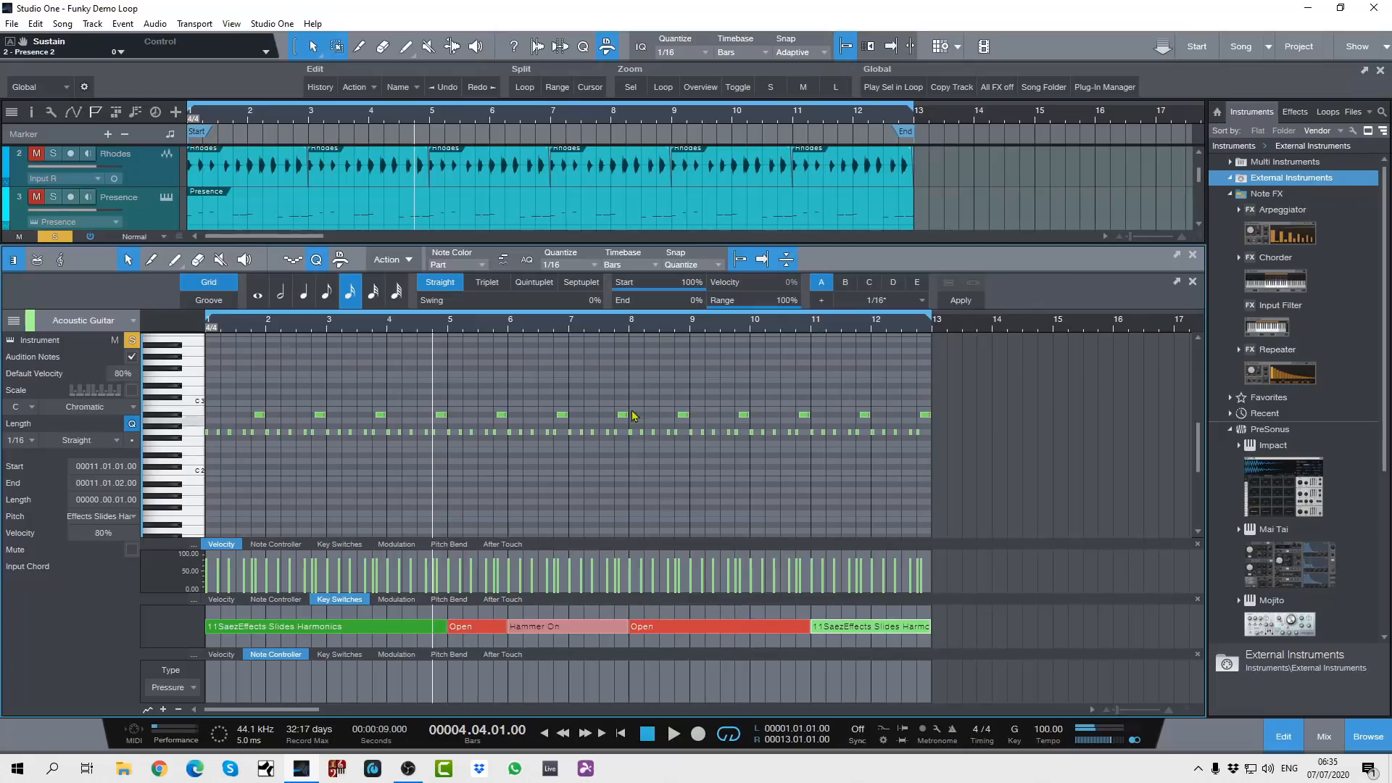
Play the guitar part from bar 8 past the bar 11 key switch, and stop playback
left_click(628, 322)
key("space")
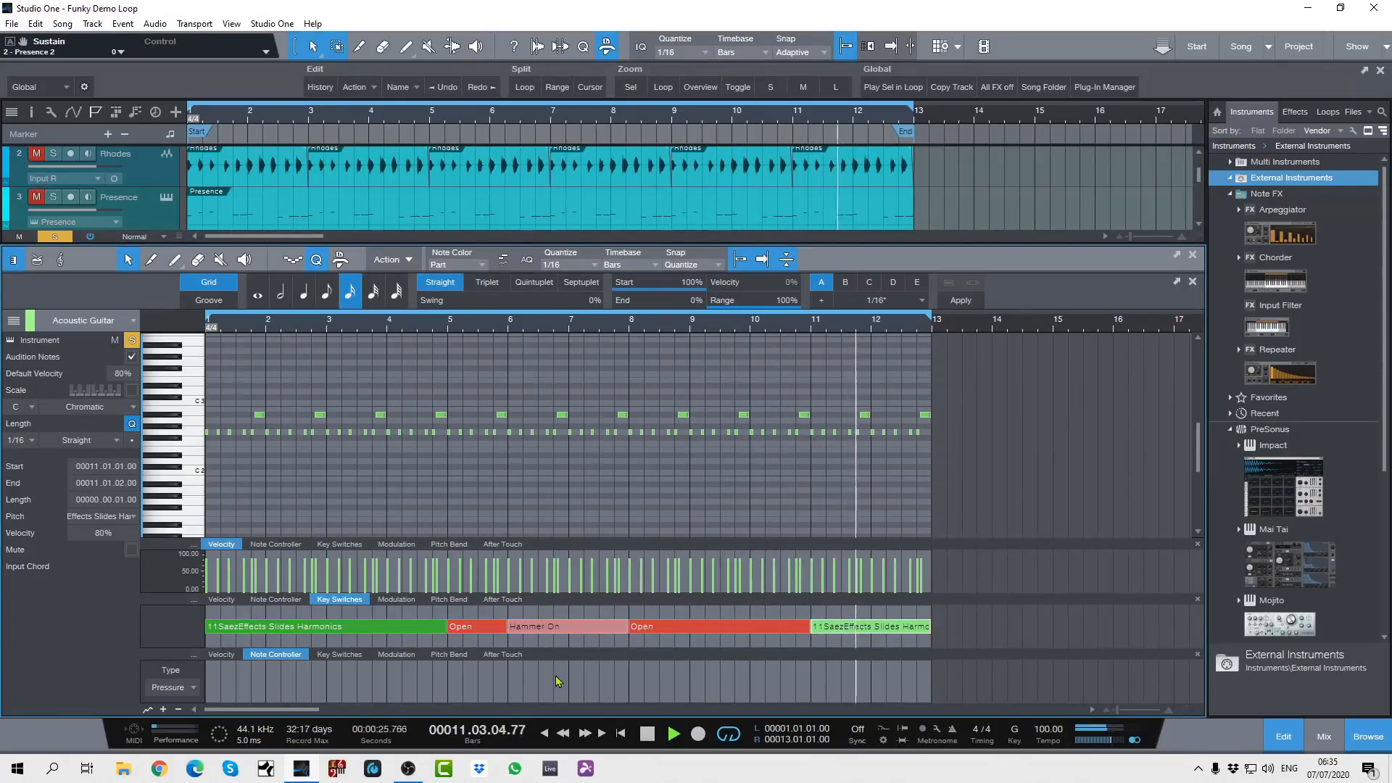
key("space")
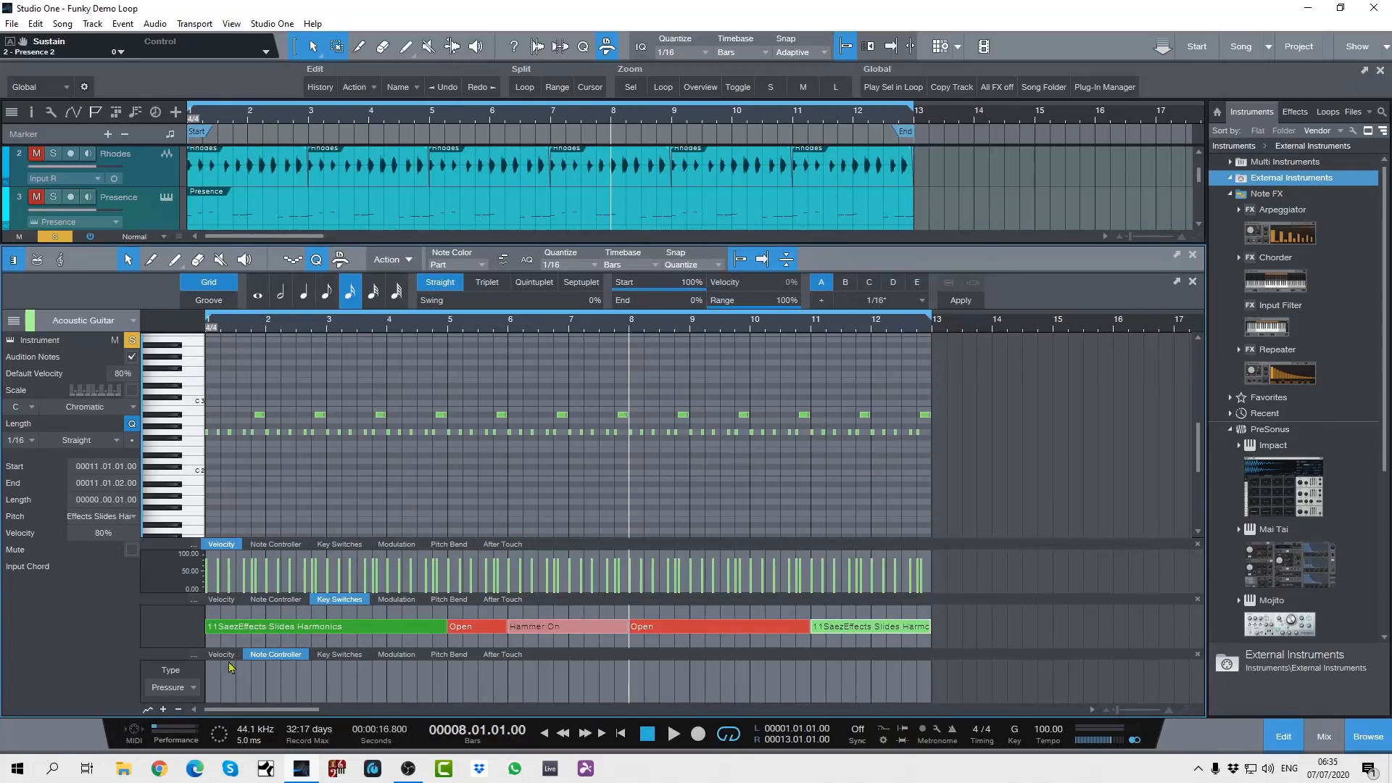
Examine the Type choices available for the Note Controller lane, leaving Pressure selected
left_click(193, 686)
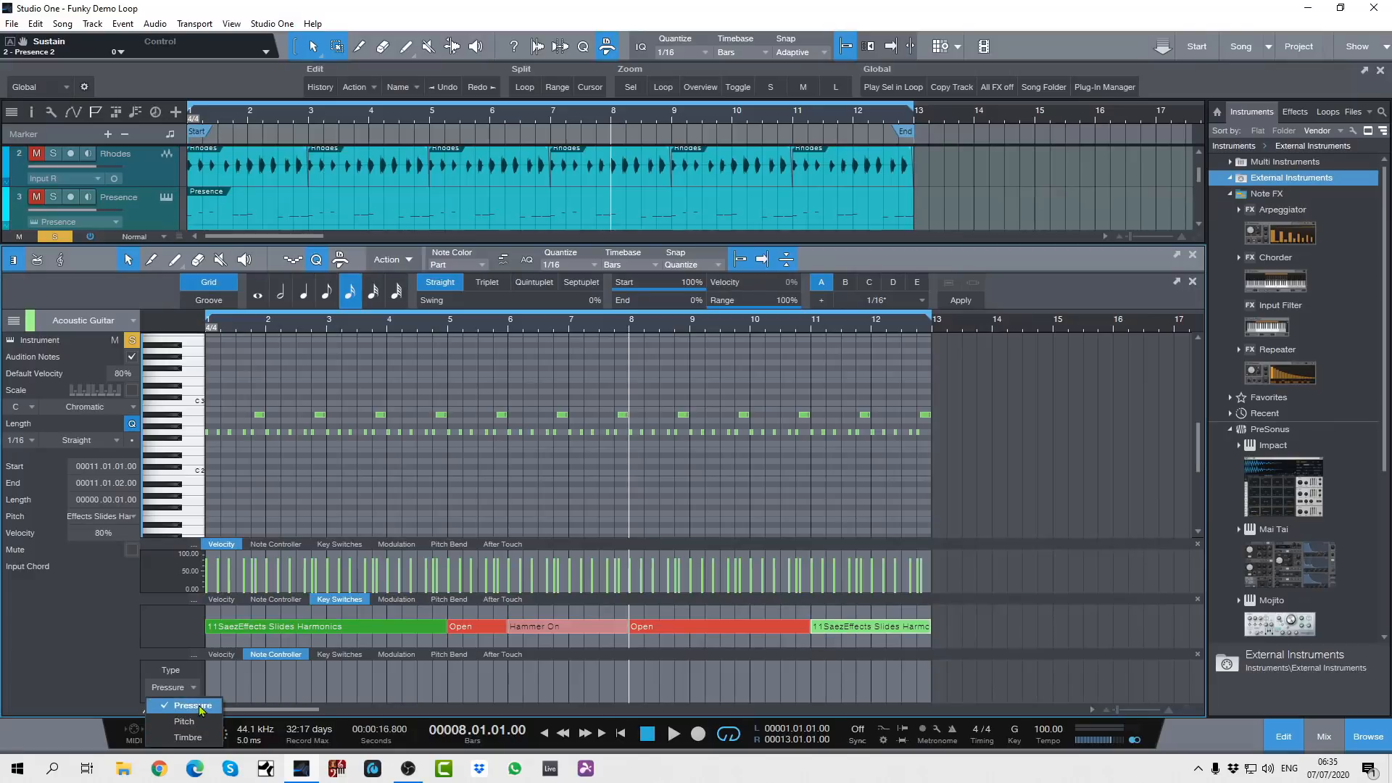
left_click(109, 676)
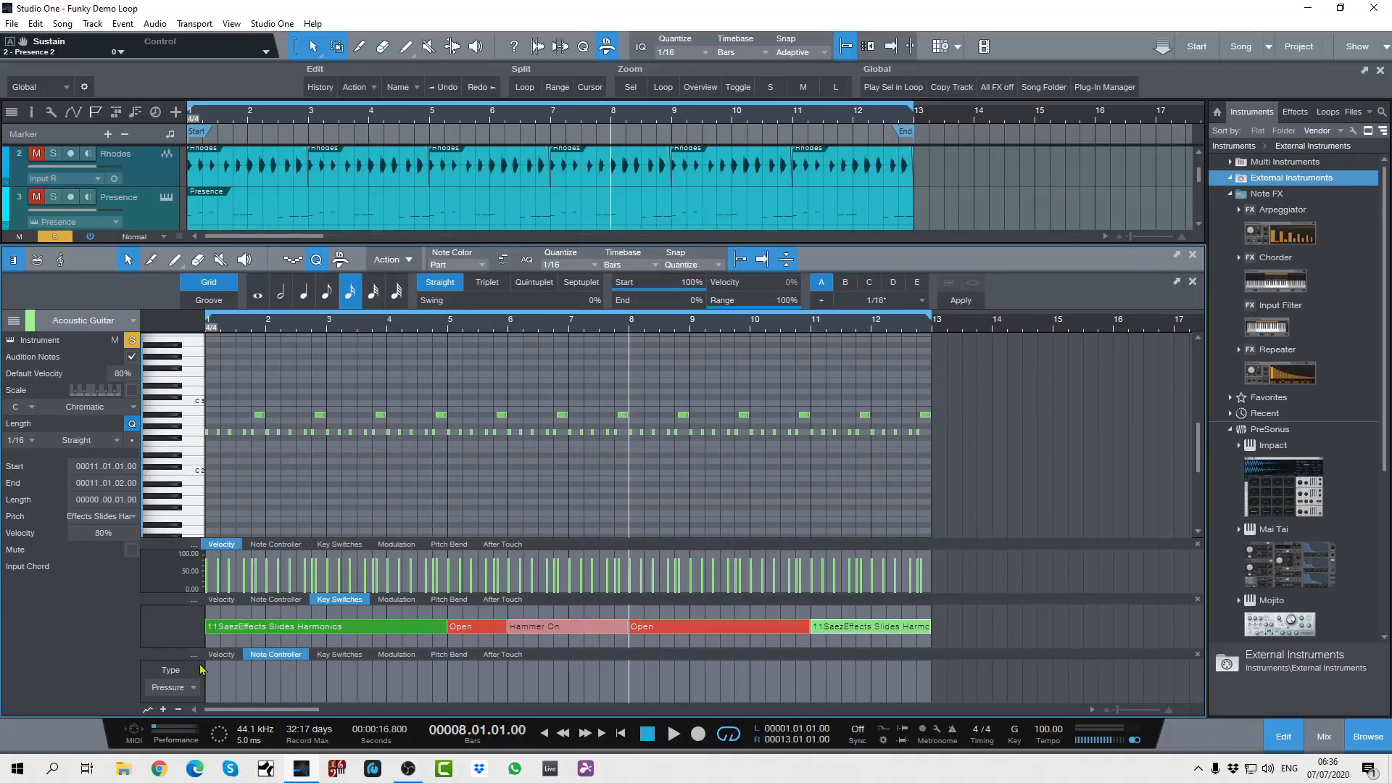
left_click(190, 692)
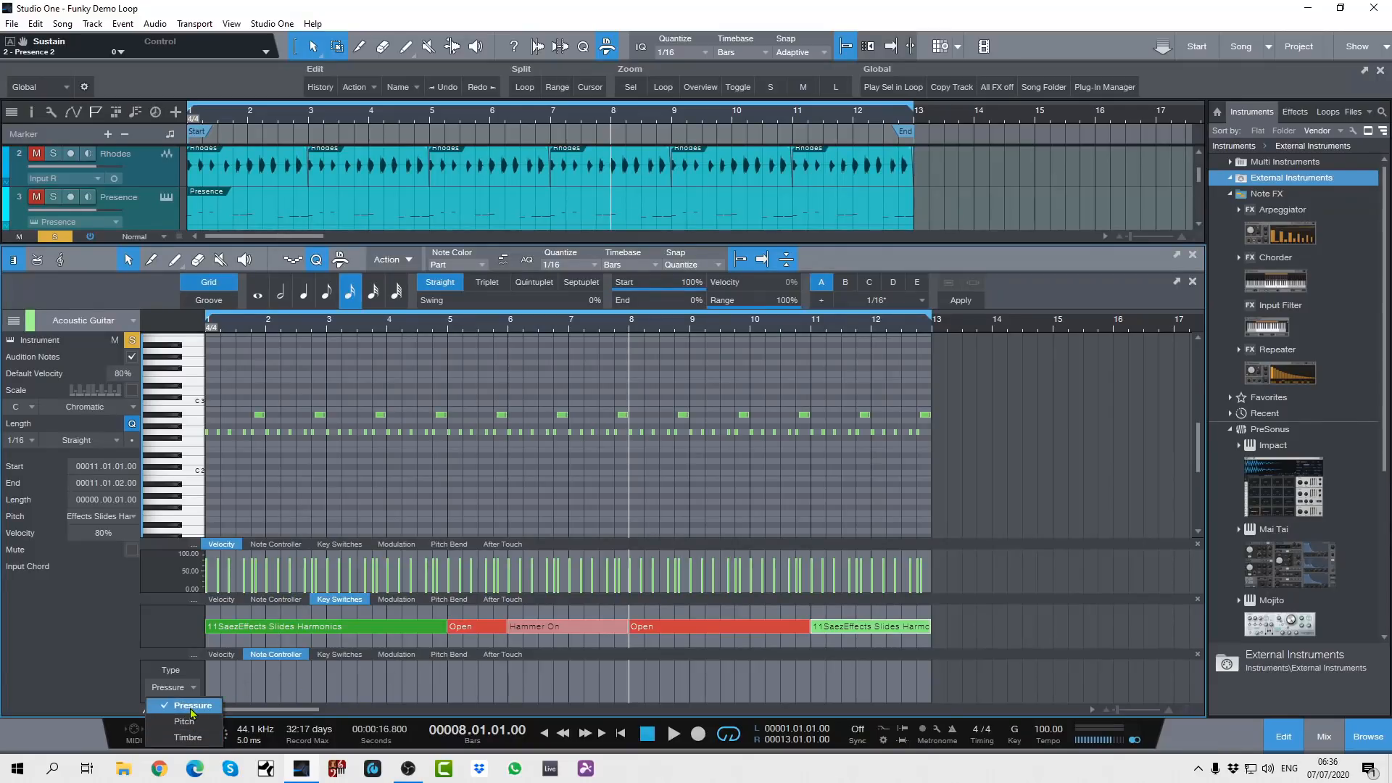
left_click(122, 662)
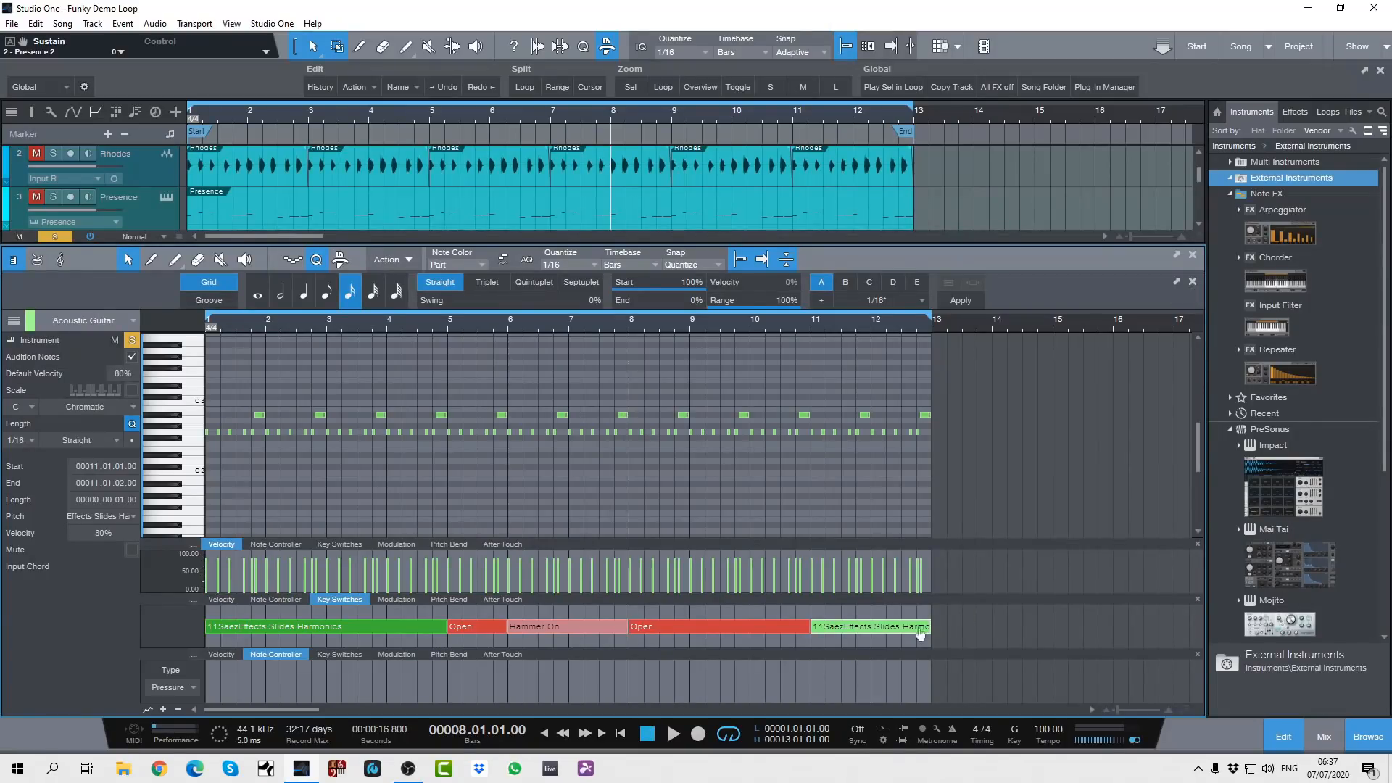
Close the note editor, show the mixing console and browse the effects library to the PreSonus effects
left_click(1194, 255)
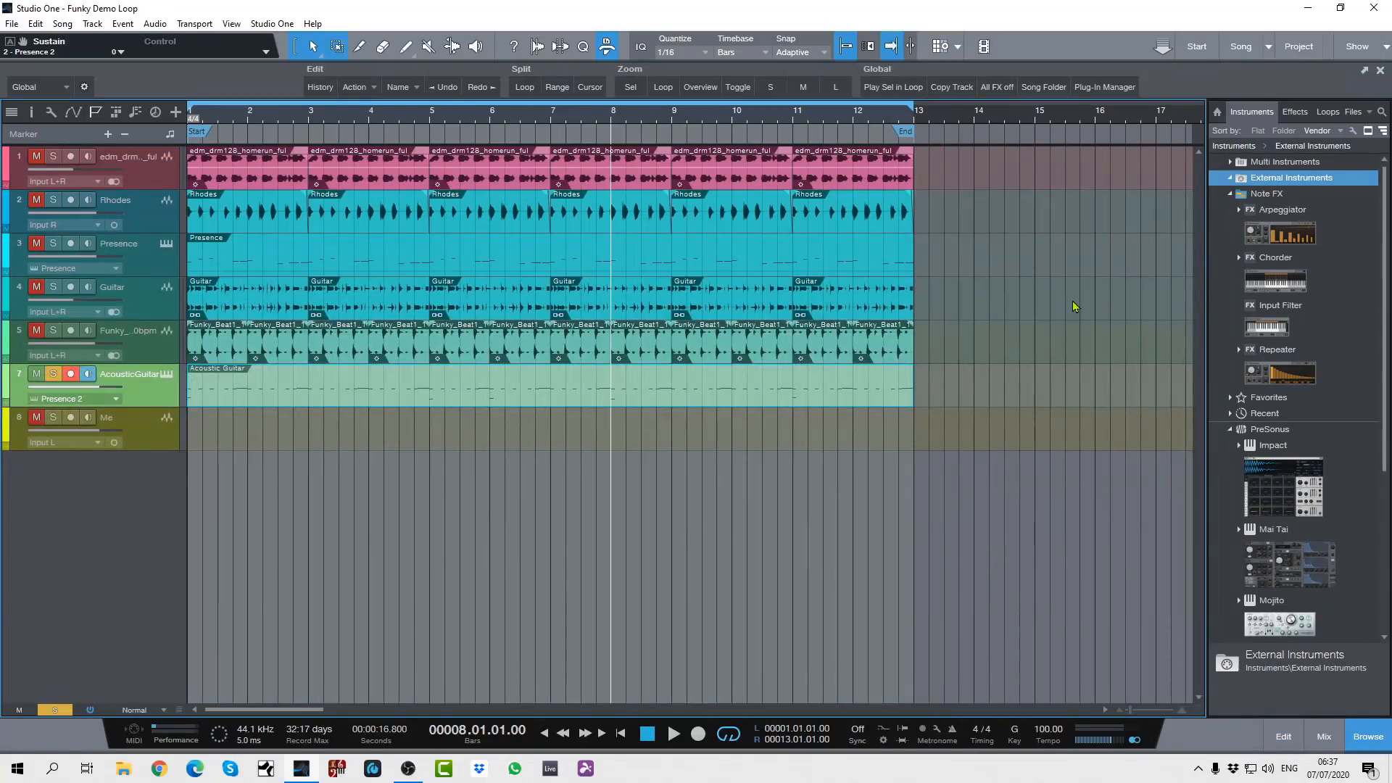
key("F3")
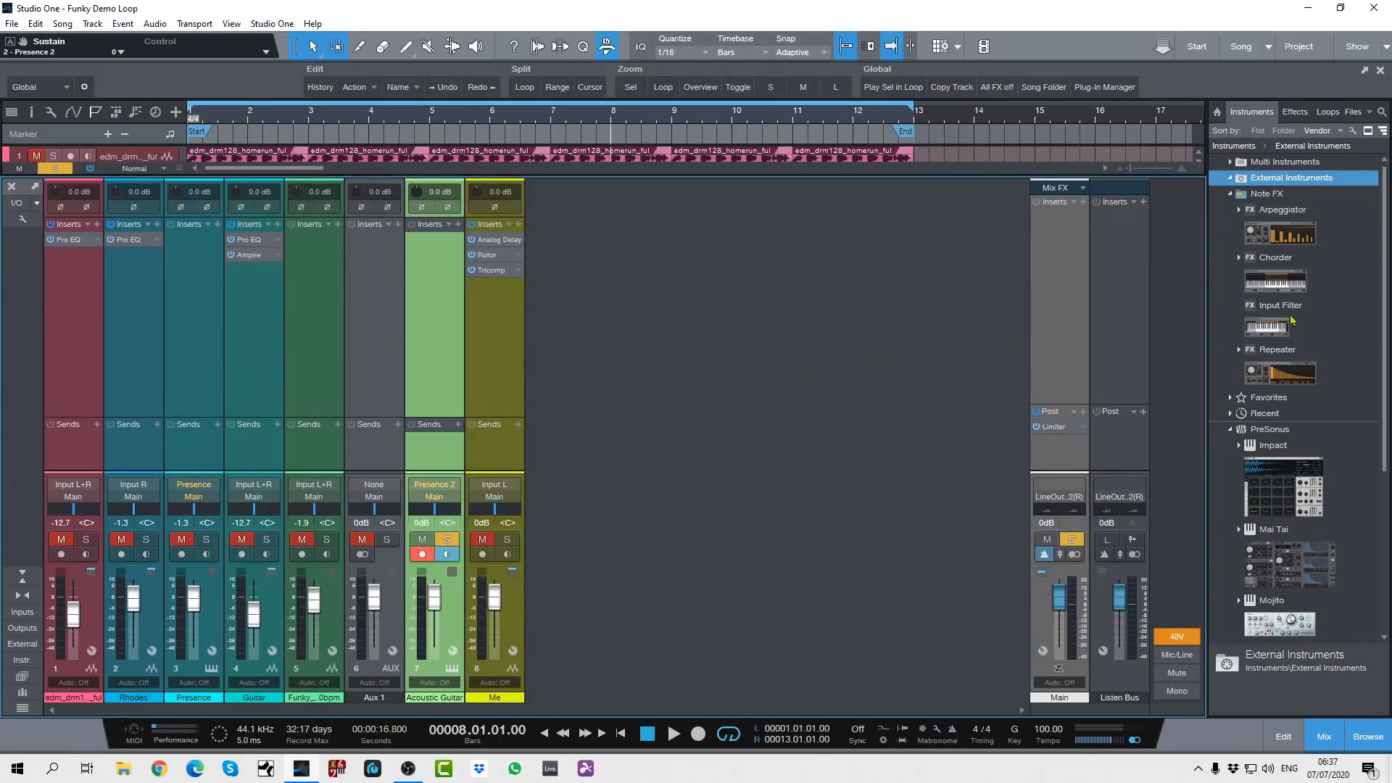
left_click(1294, 113)
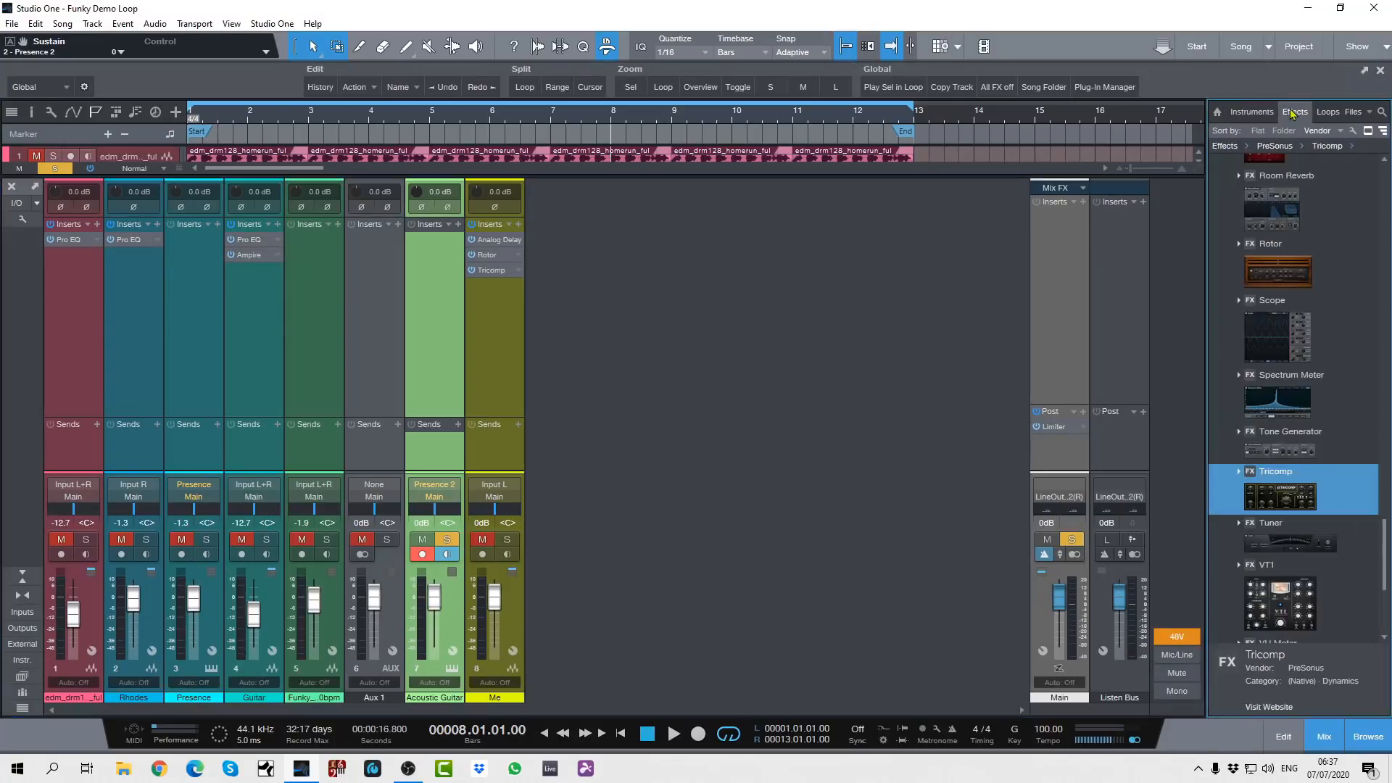
scroll(1268, 385, "up", 5)
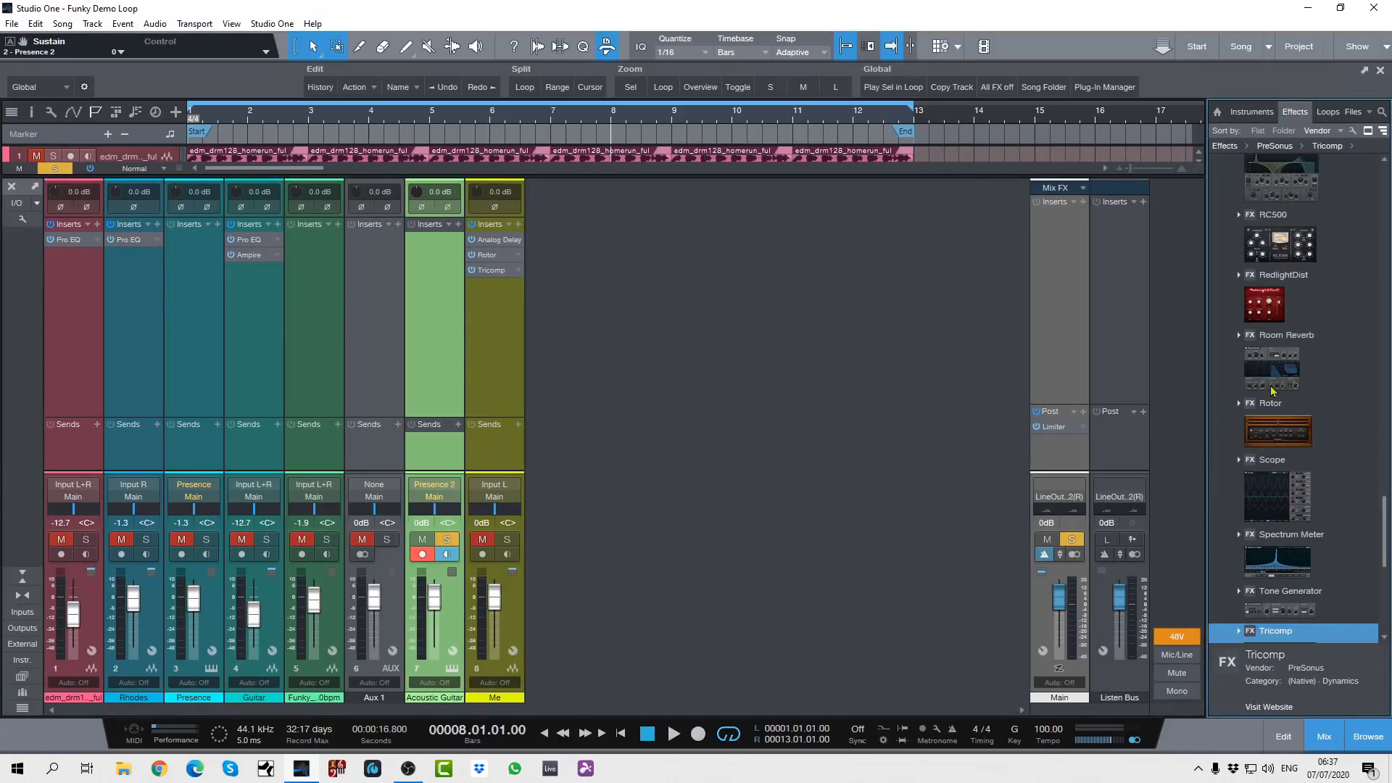
left_click_drag(1386, 527, 1374, 308)
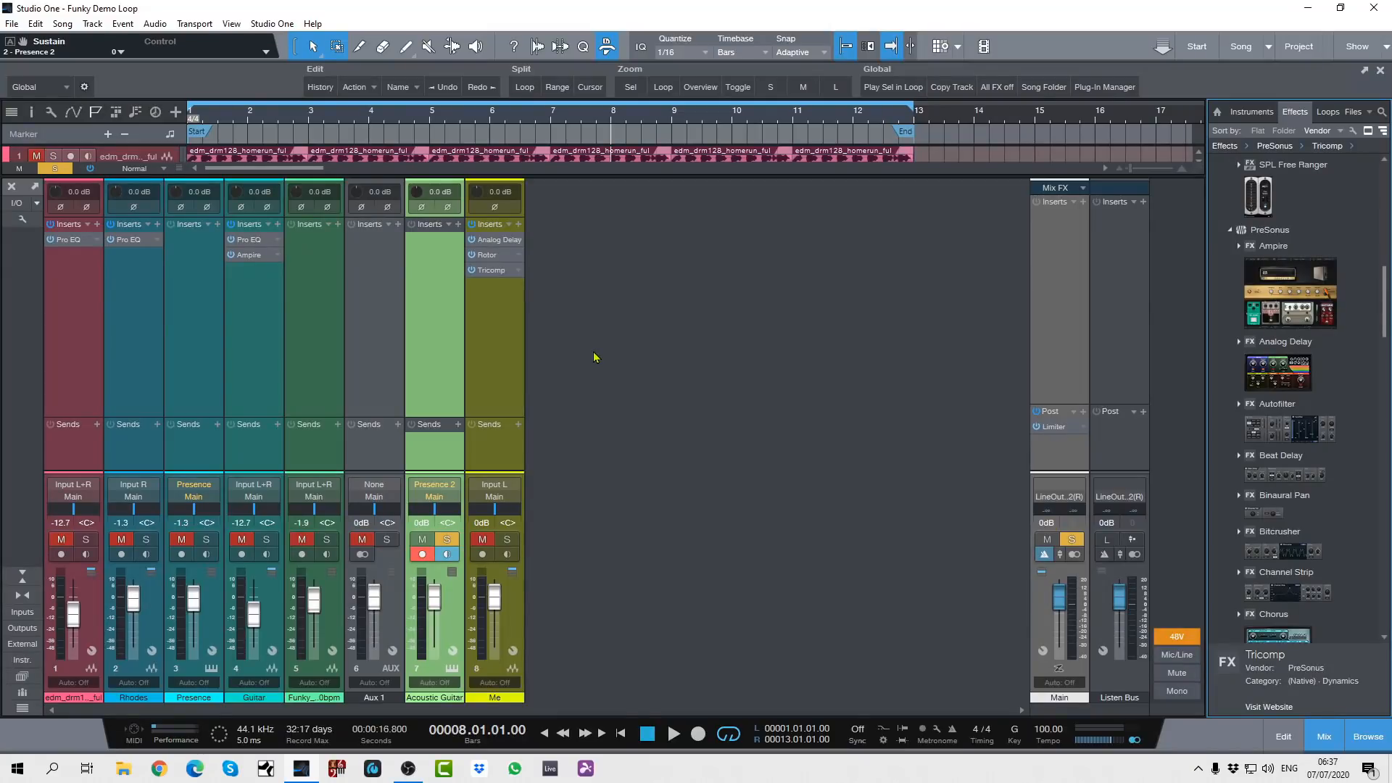
View the Analog Delay insert on the Me channel and close its window
right_click(515, 250)
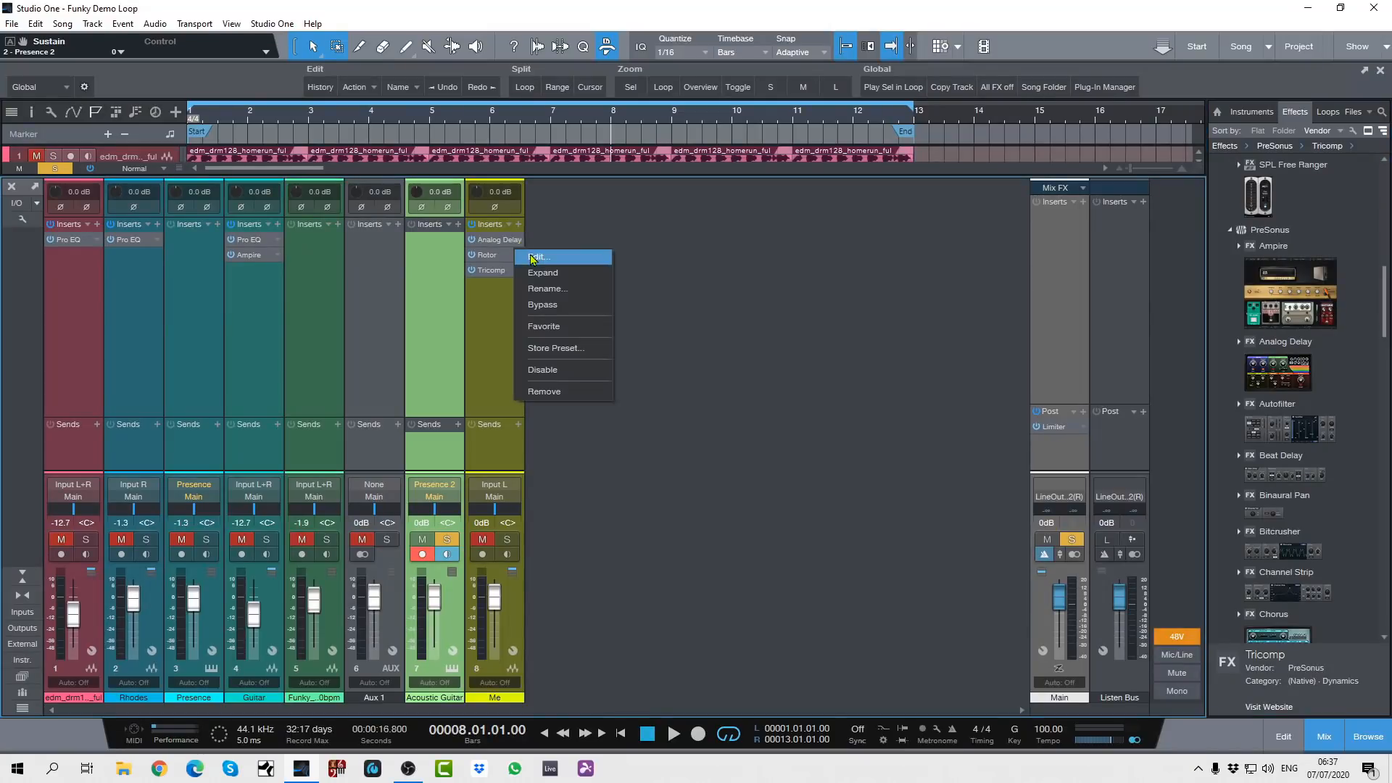
left_click(533, 258)
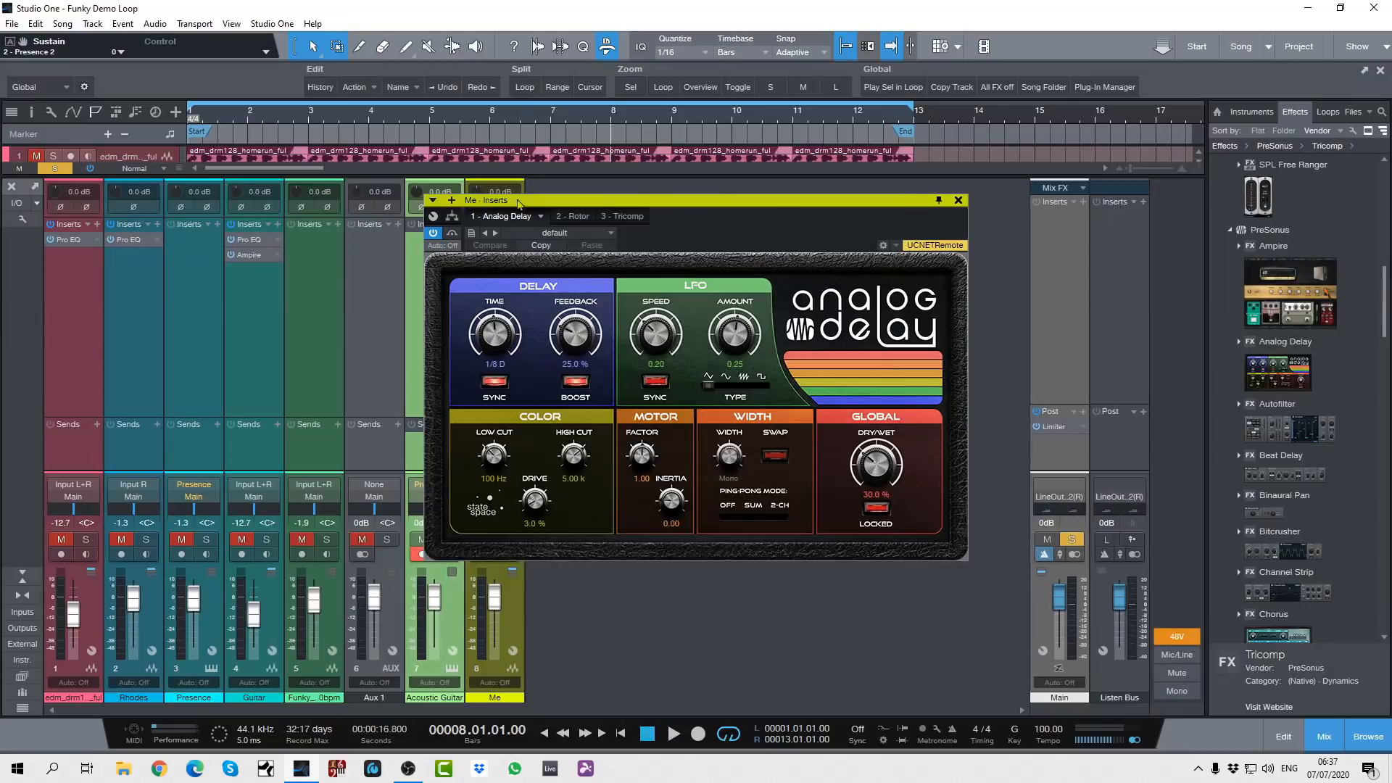
left_click_drag(680, 204, 889, 183)
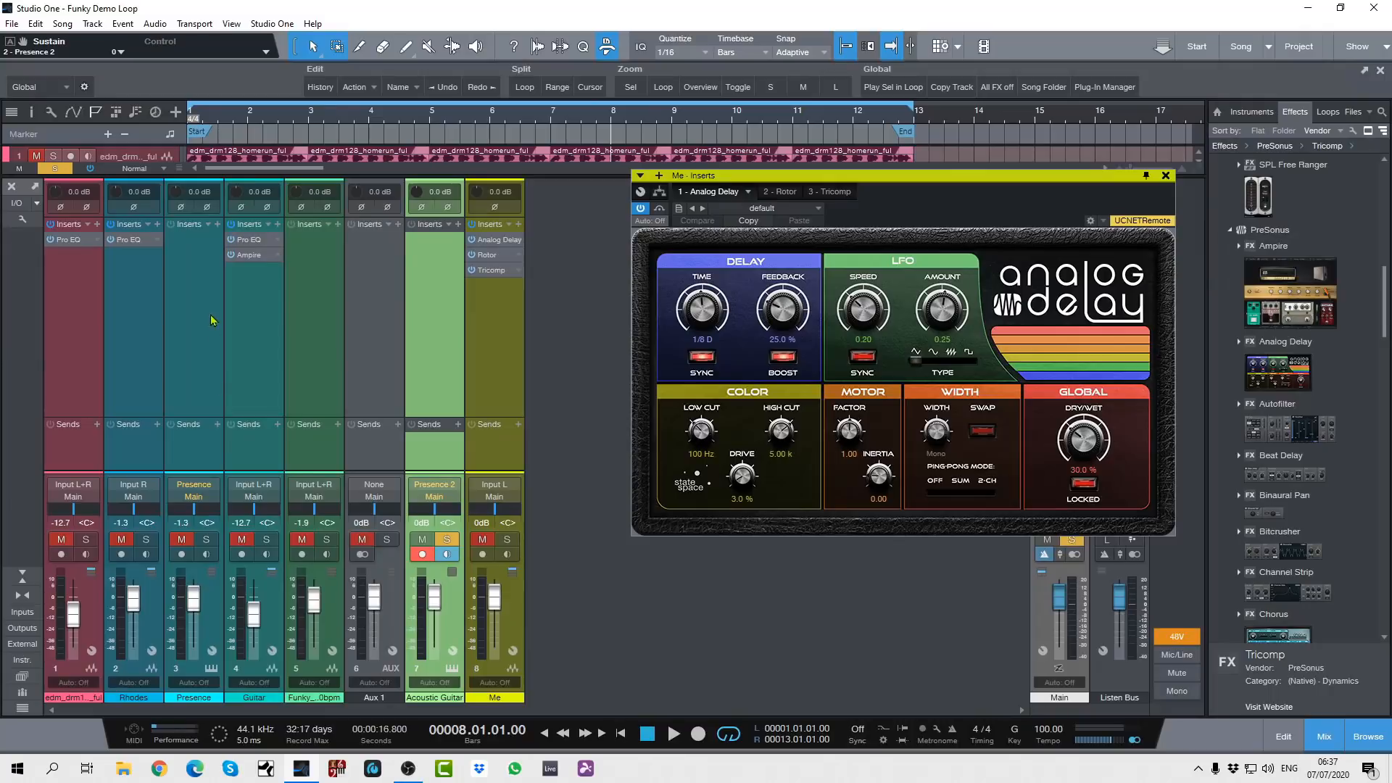
left_click(1165, 176)
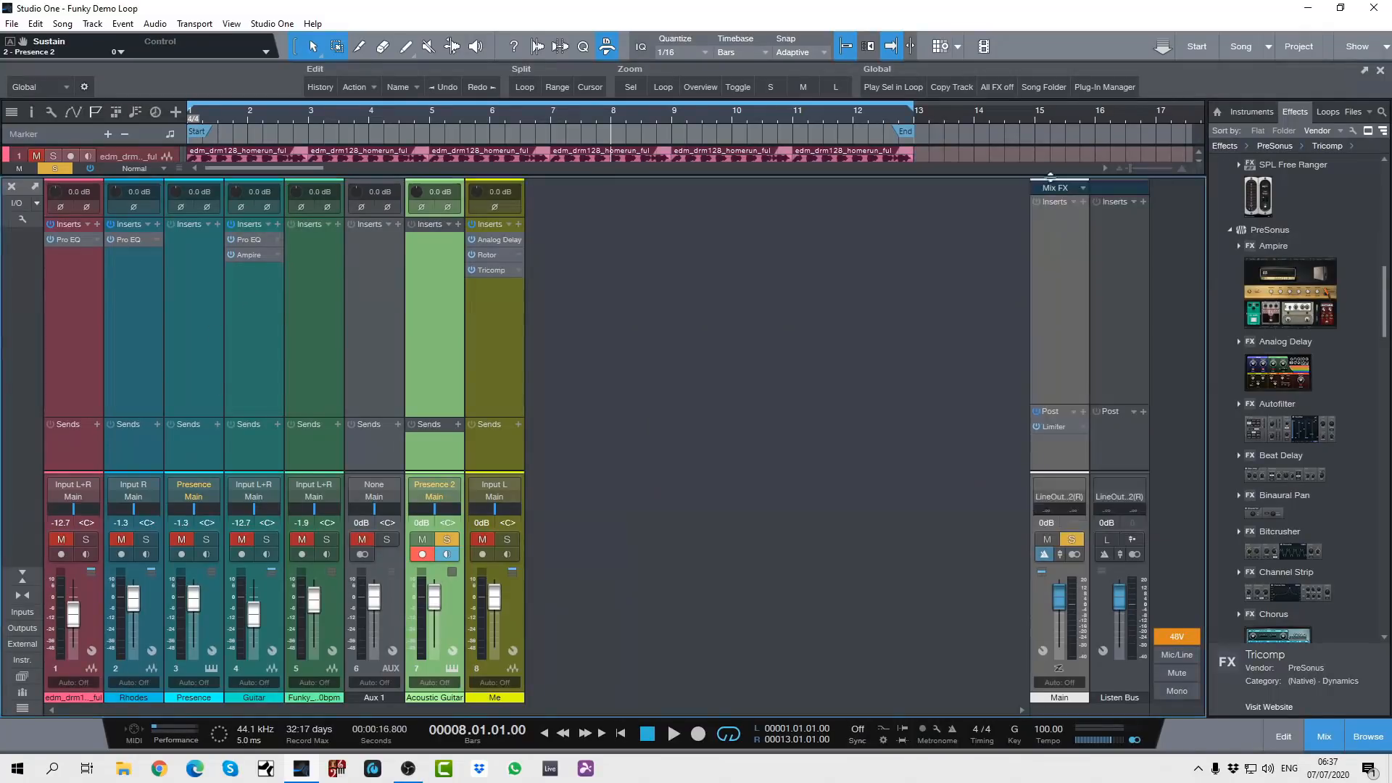
View the Pro EQ insert on the Guitar channel and close its window
right_click(277, 252)
left_click(289, 257)
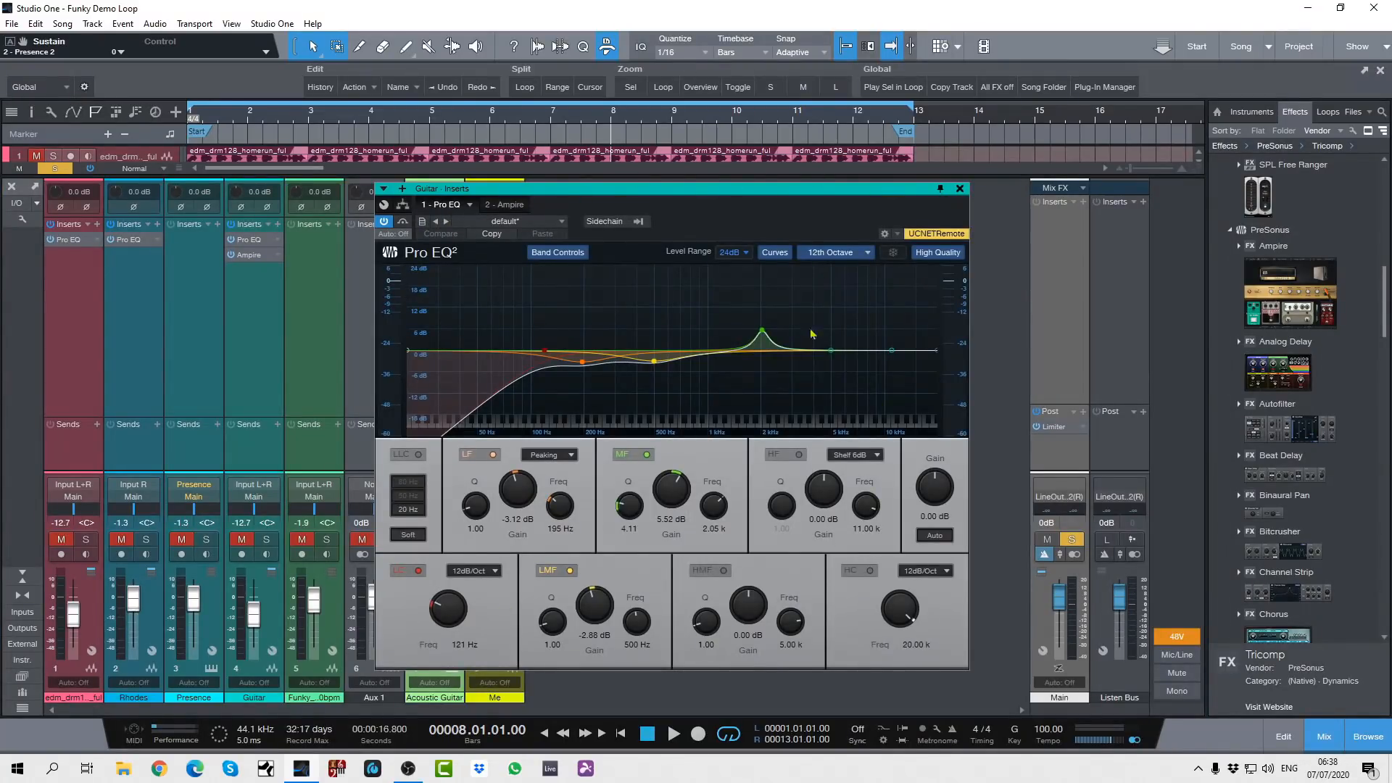
left_click(960, 190)
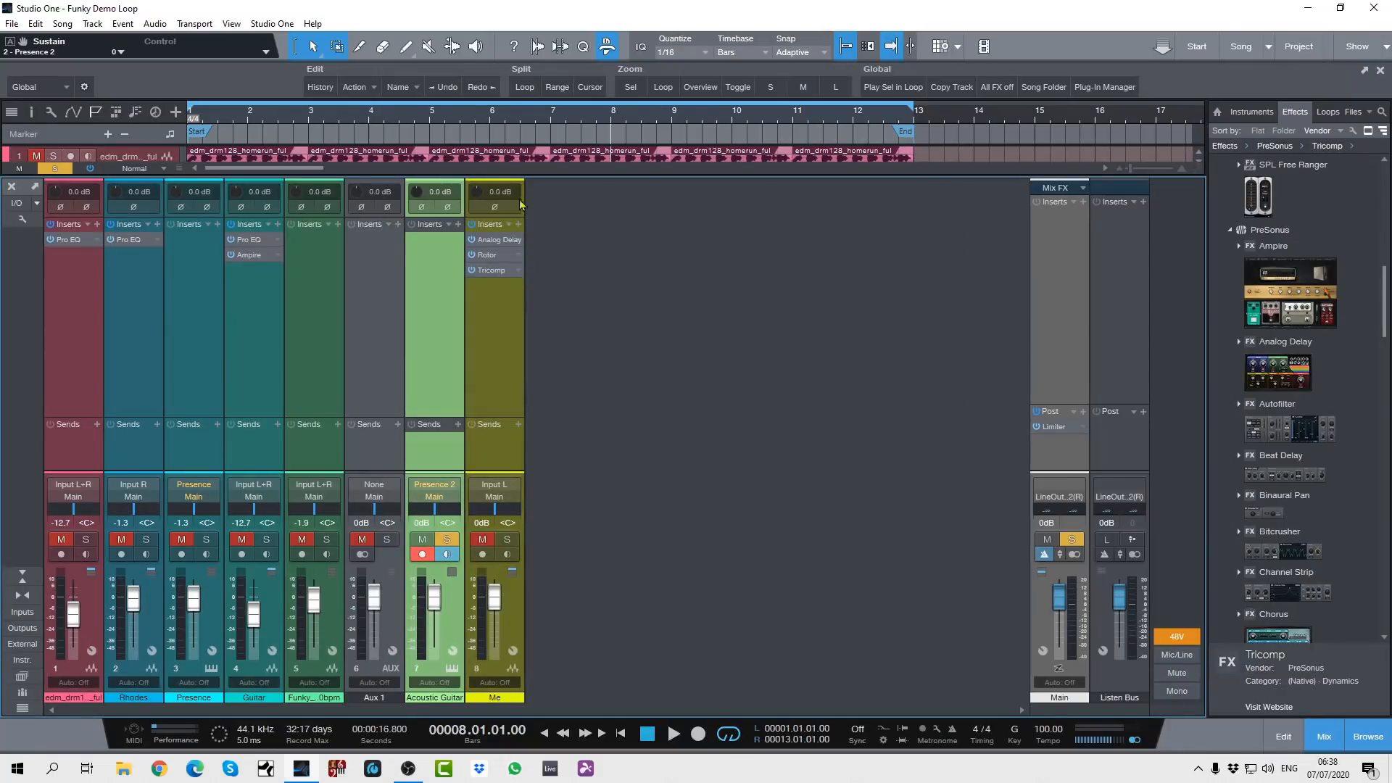
Reopen the Me channel's Analog Delay, place its window beside the channel strips and set the LFO waveform to Triangle
right_click(519, 247)
left_click(537, 257)
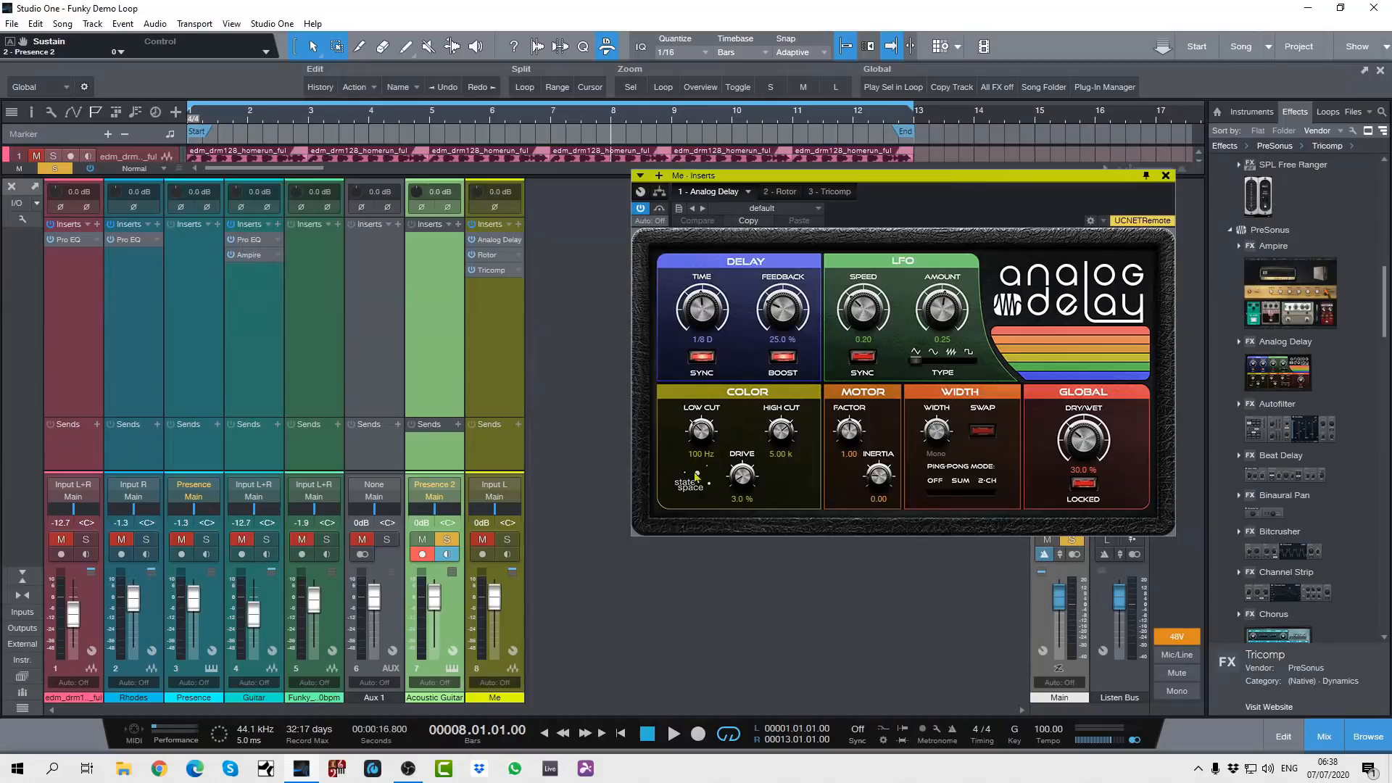
left_click_drag(912, 186, 806, 232)
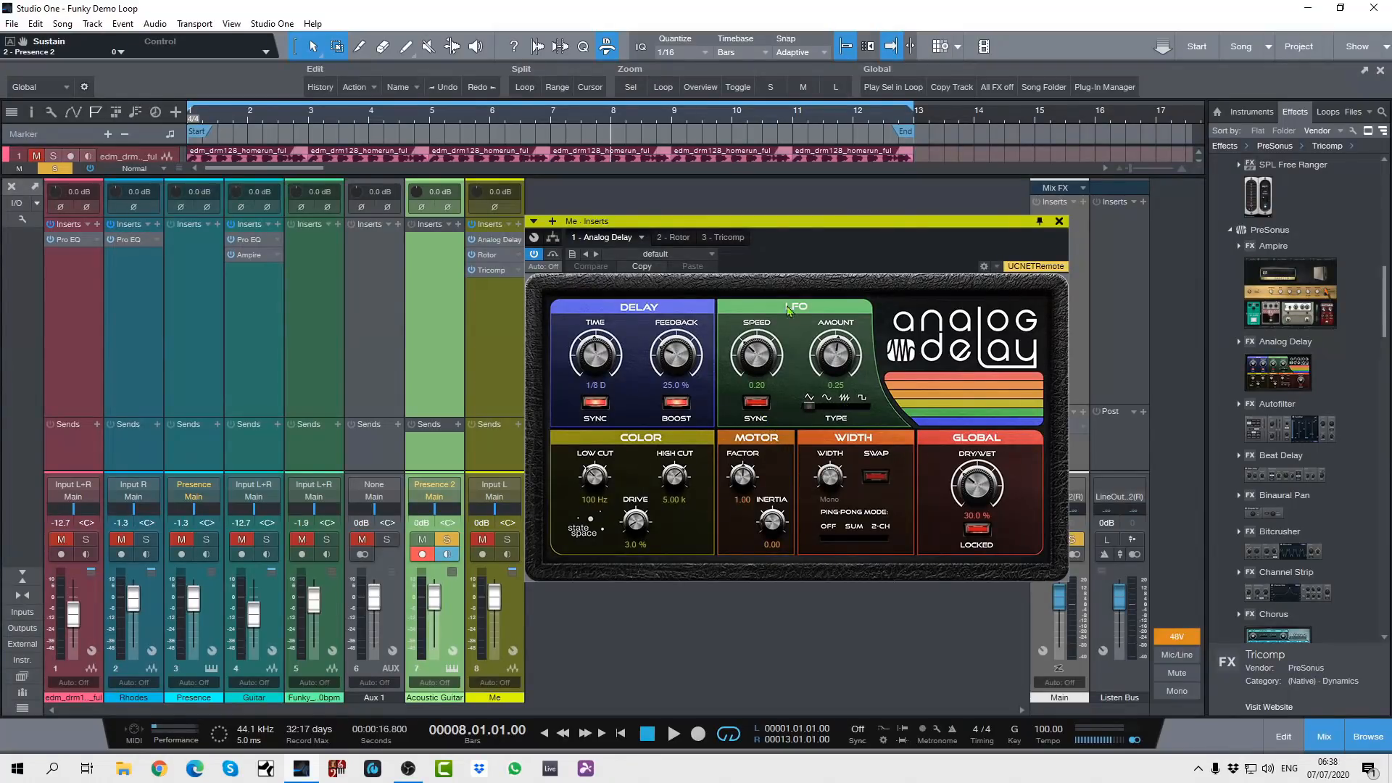
left_click(856, 406)
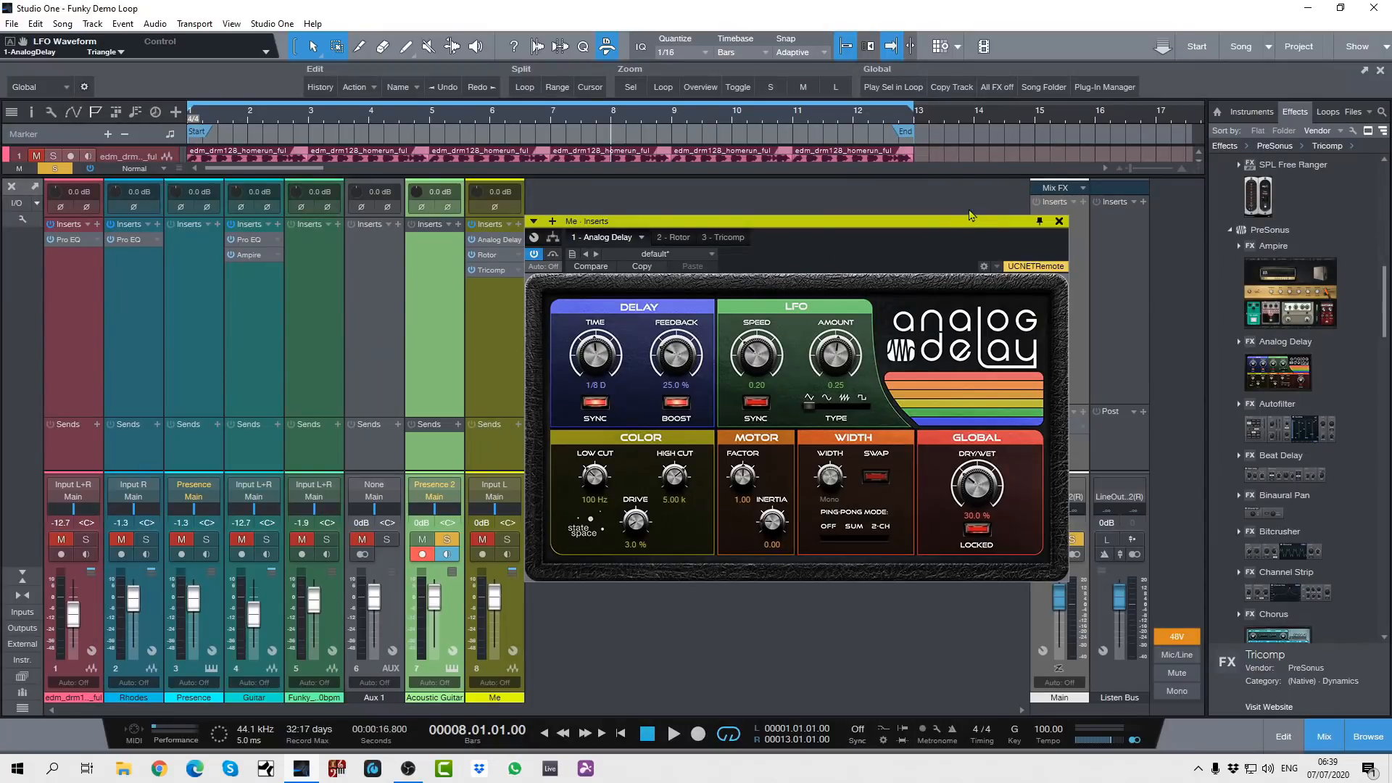
Try the fast speed on the Me channel's Rotor insert and return the speed switch to slow
left_click(678, 237)
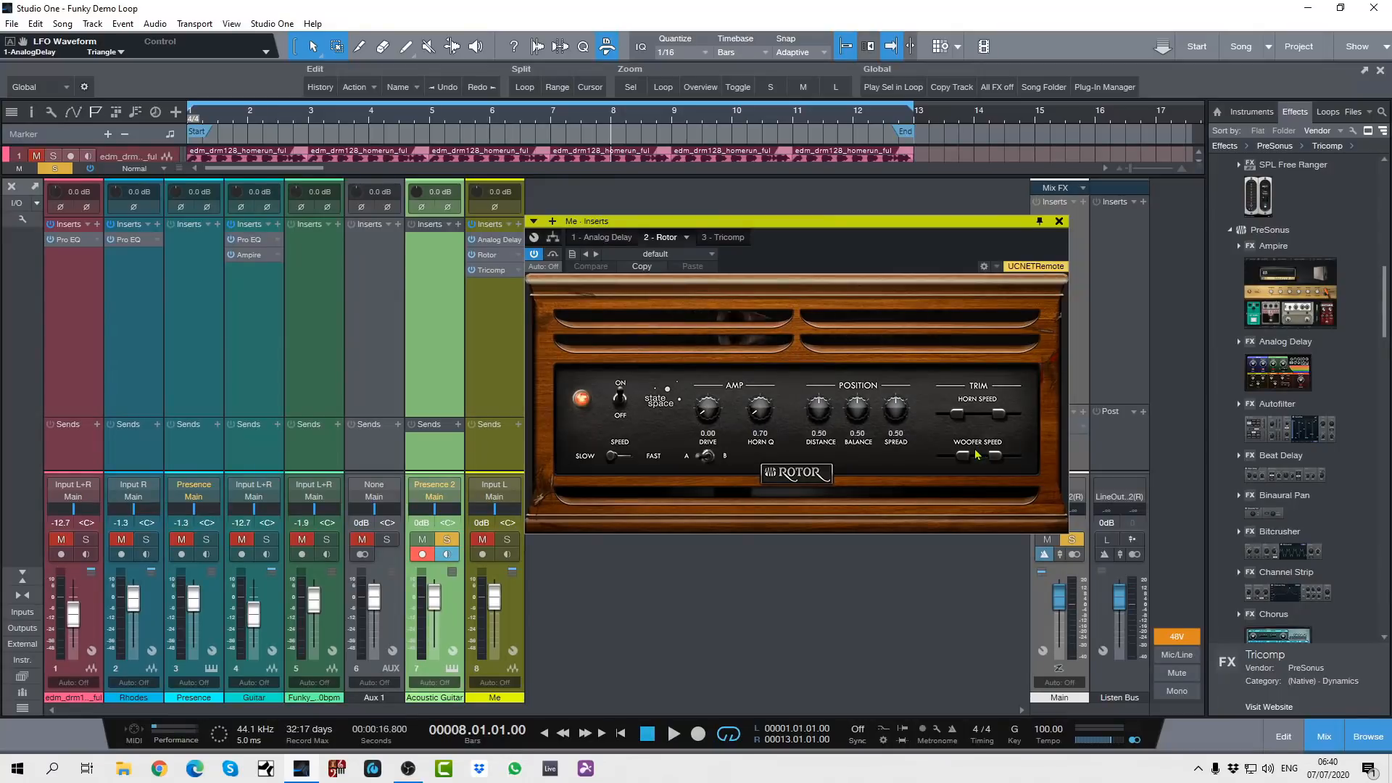
left_click(614, 457)
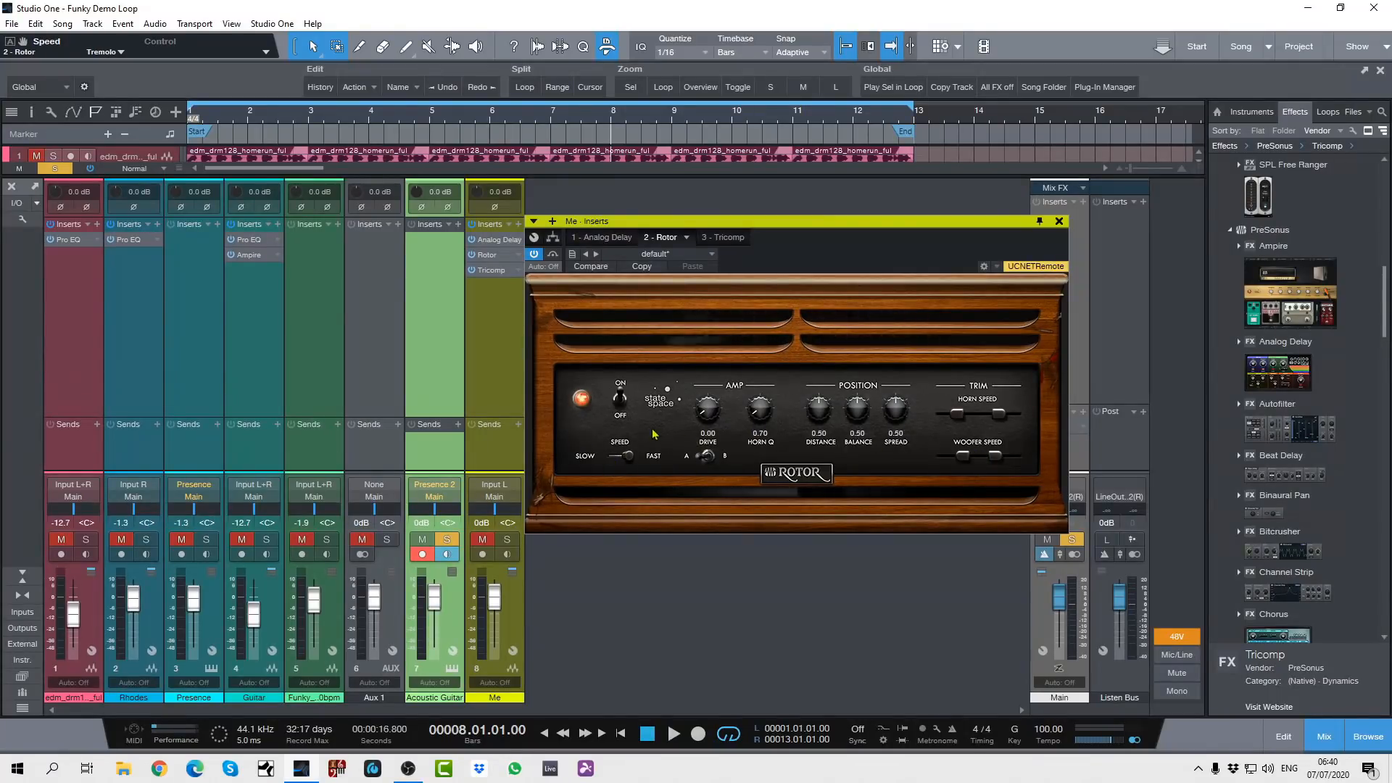
left_click(628, 456)
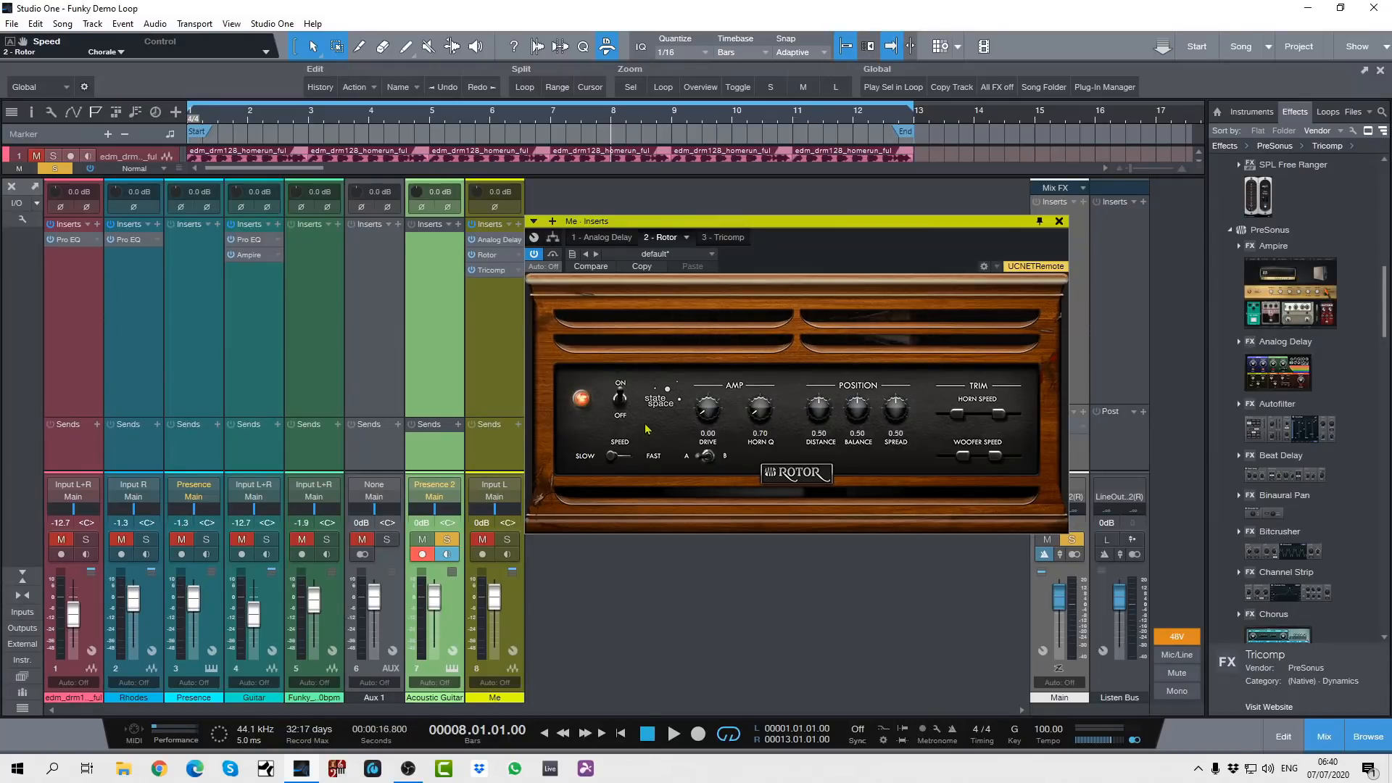
left_click(610, 454)
left_click(613, 456)
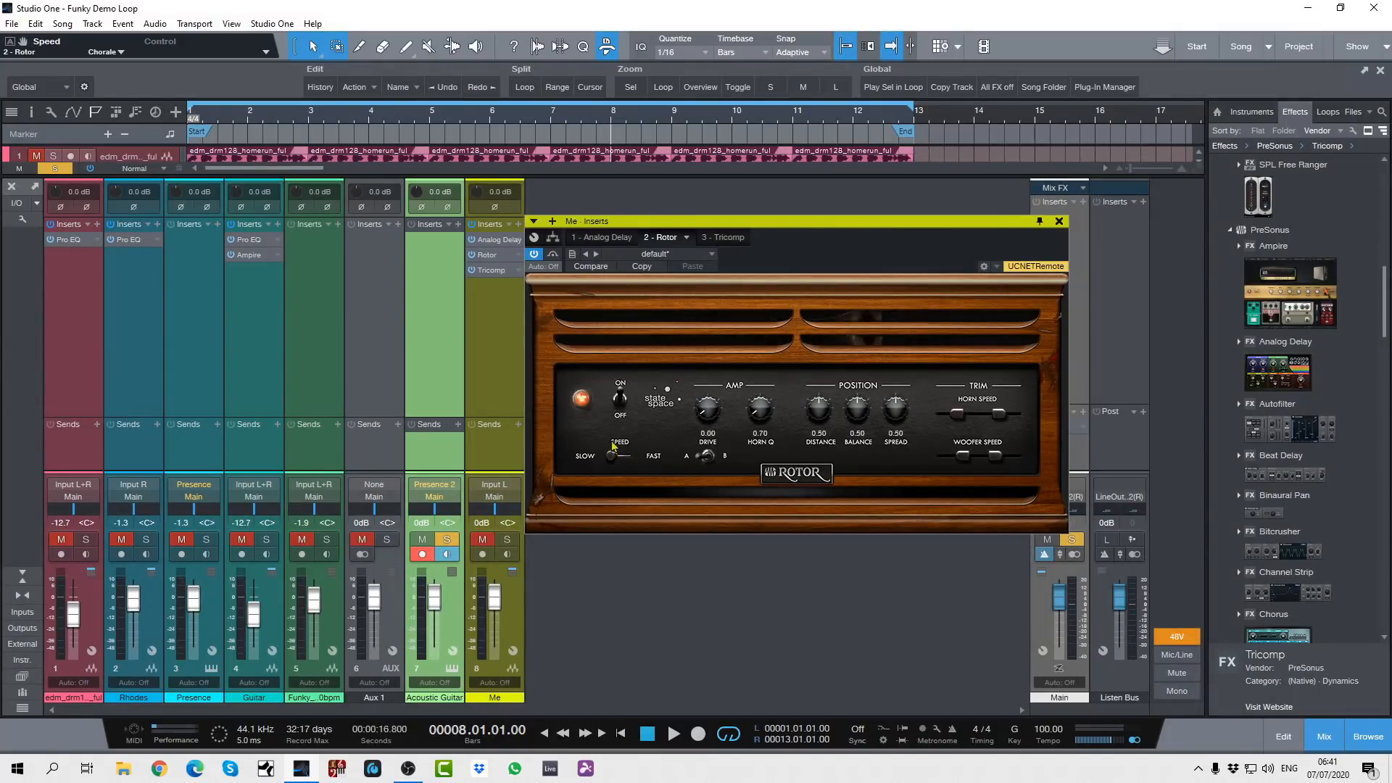
View the Tricomp insert's controls on the Me channel and close the inserts window
left_click(727, 238)
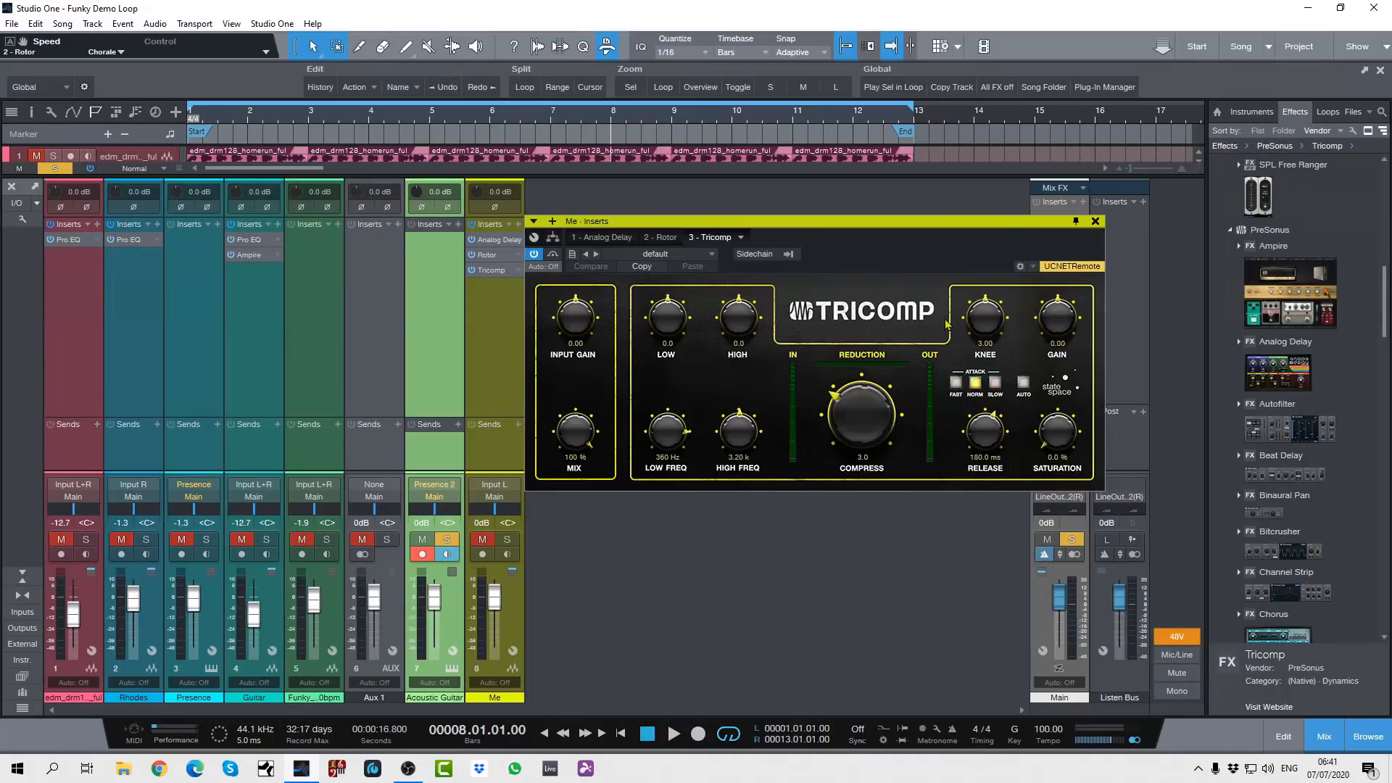
left_click(1096, 222)
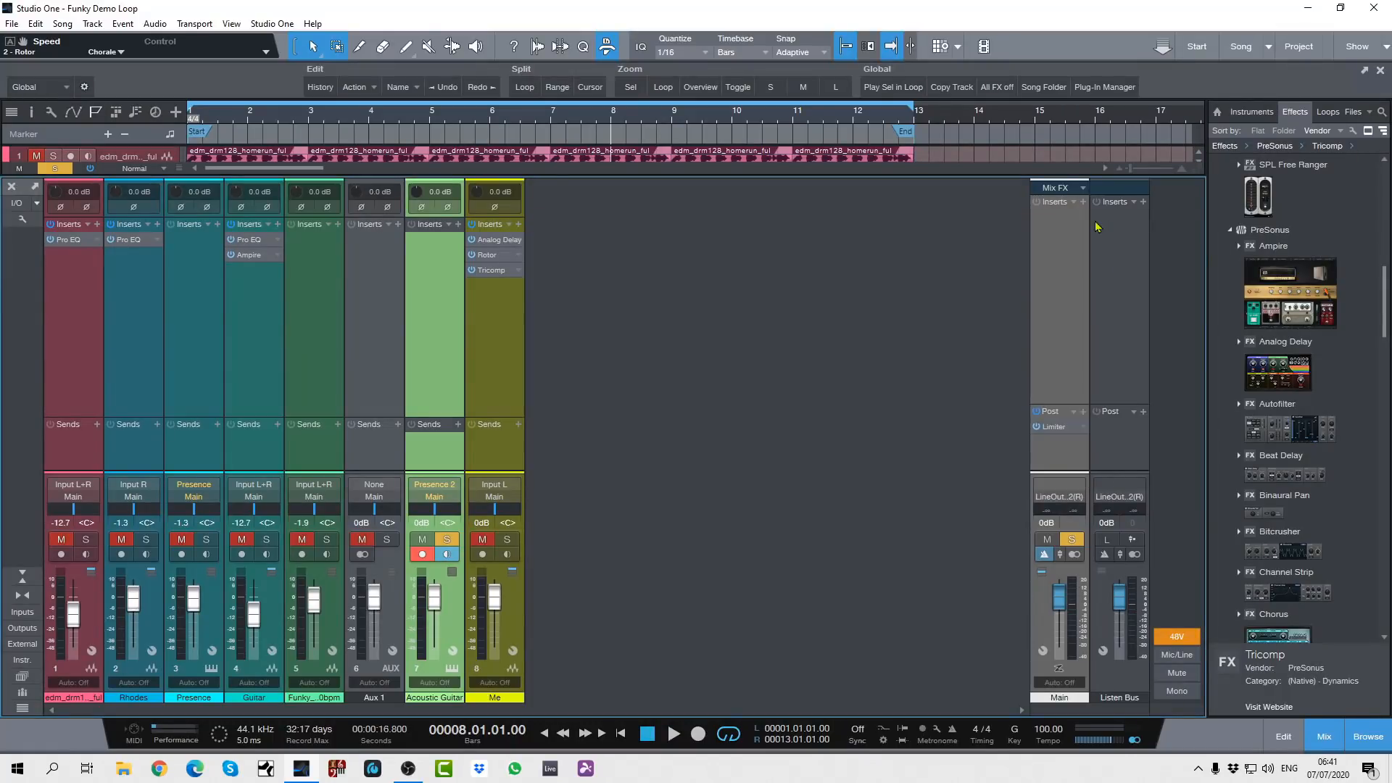
Open the Guitar channel's Pro EQ, reposition its window, enable the LLC low cut and try its Soft option before switching it back off
left_click(278, 244)
left_click(301, 256)
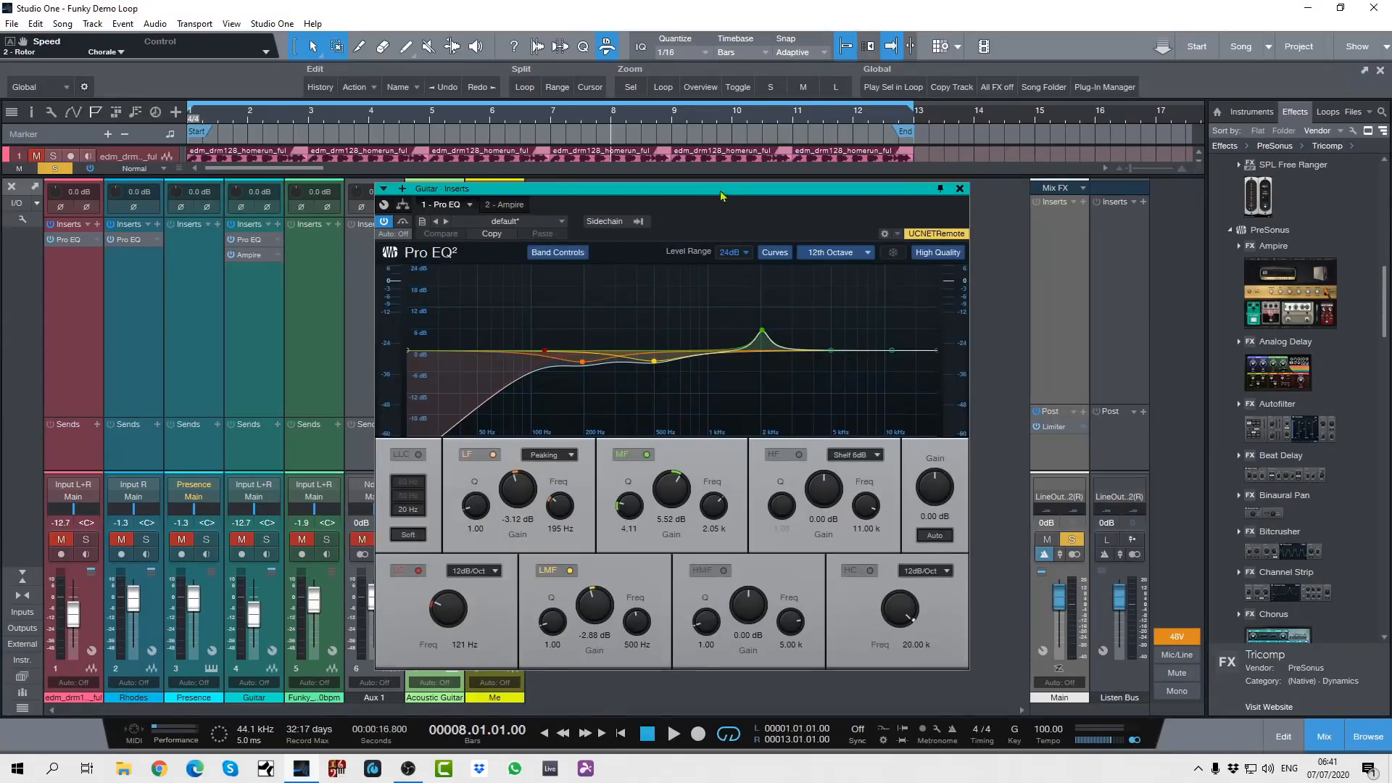
left_click_drag(723, 197, 811, 192)
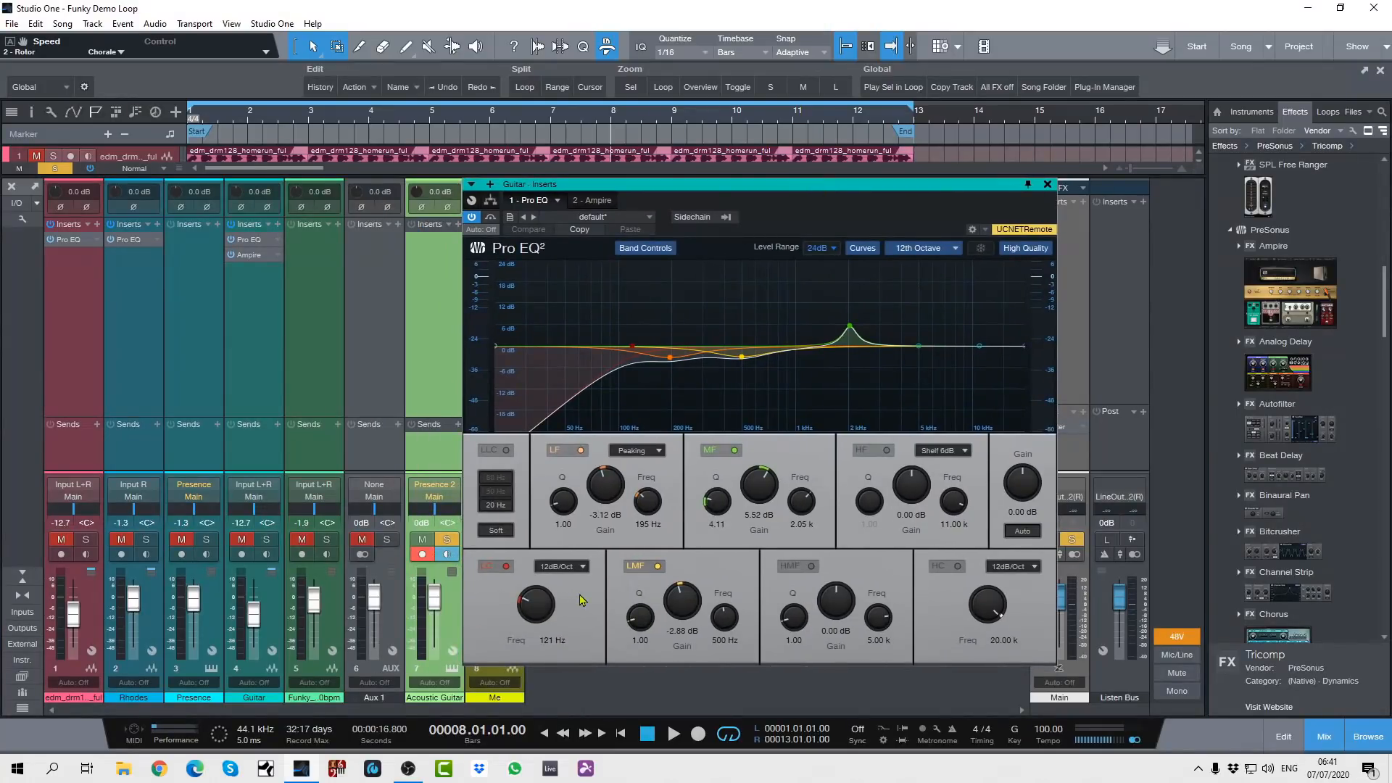
left_click(506, 451)
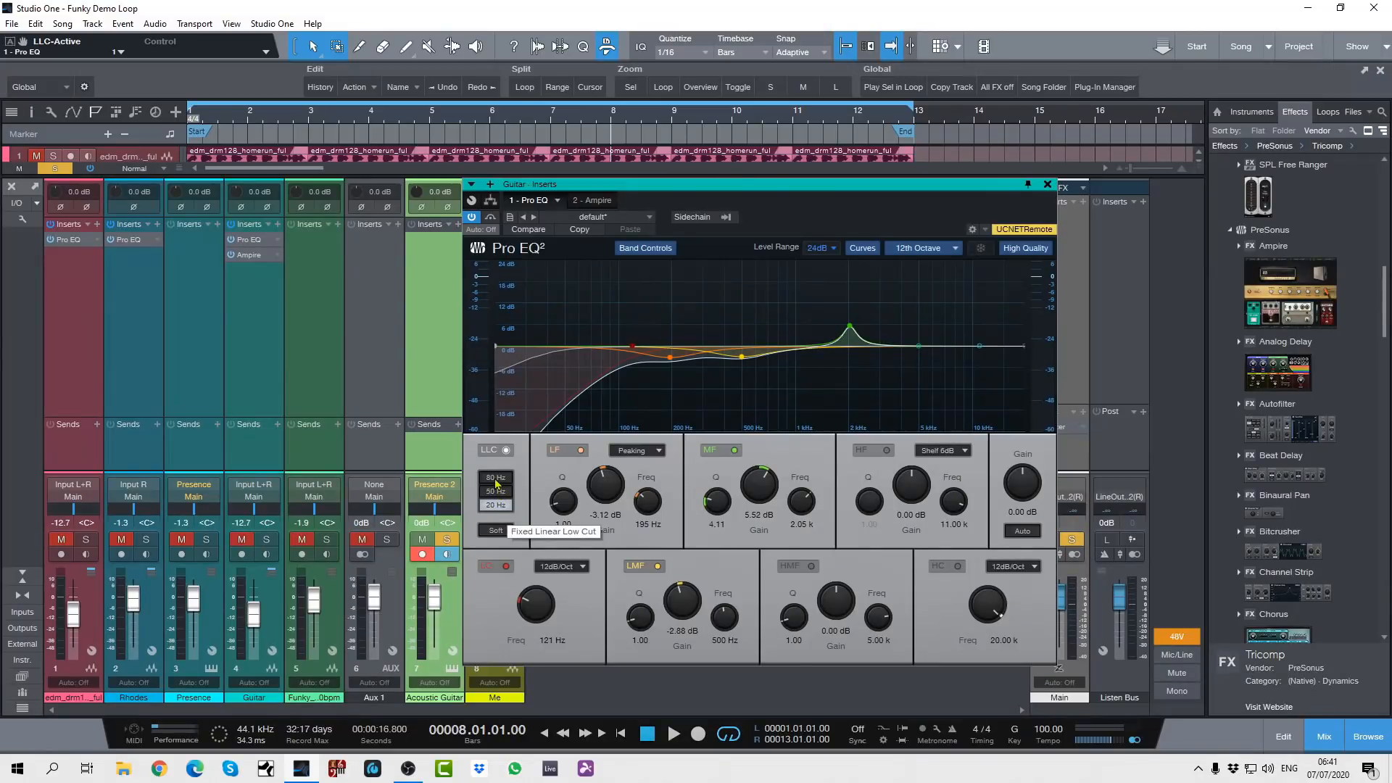
left_click(494, 532)
left_click(494, 531)
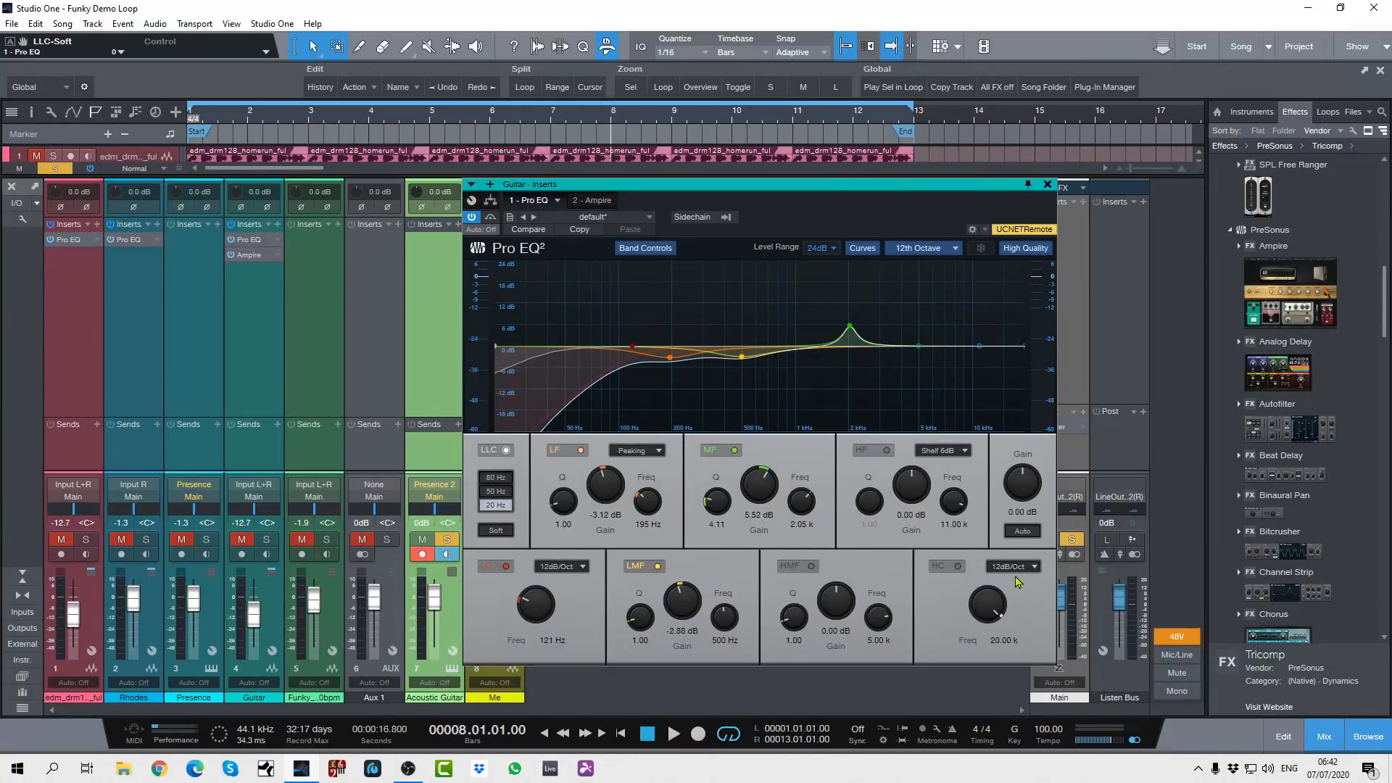
Check the Pro EQ's spectrum display modes, solo the Guitar channel, mute Acoustic Guitar and start playback
left_click(955, 250)
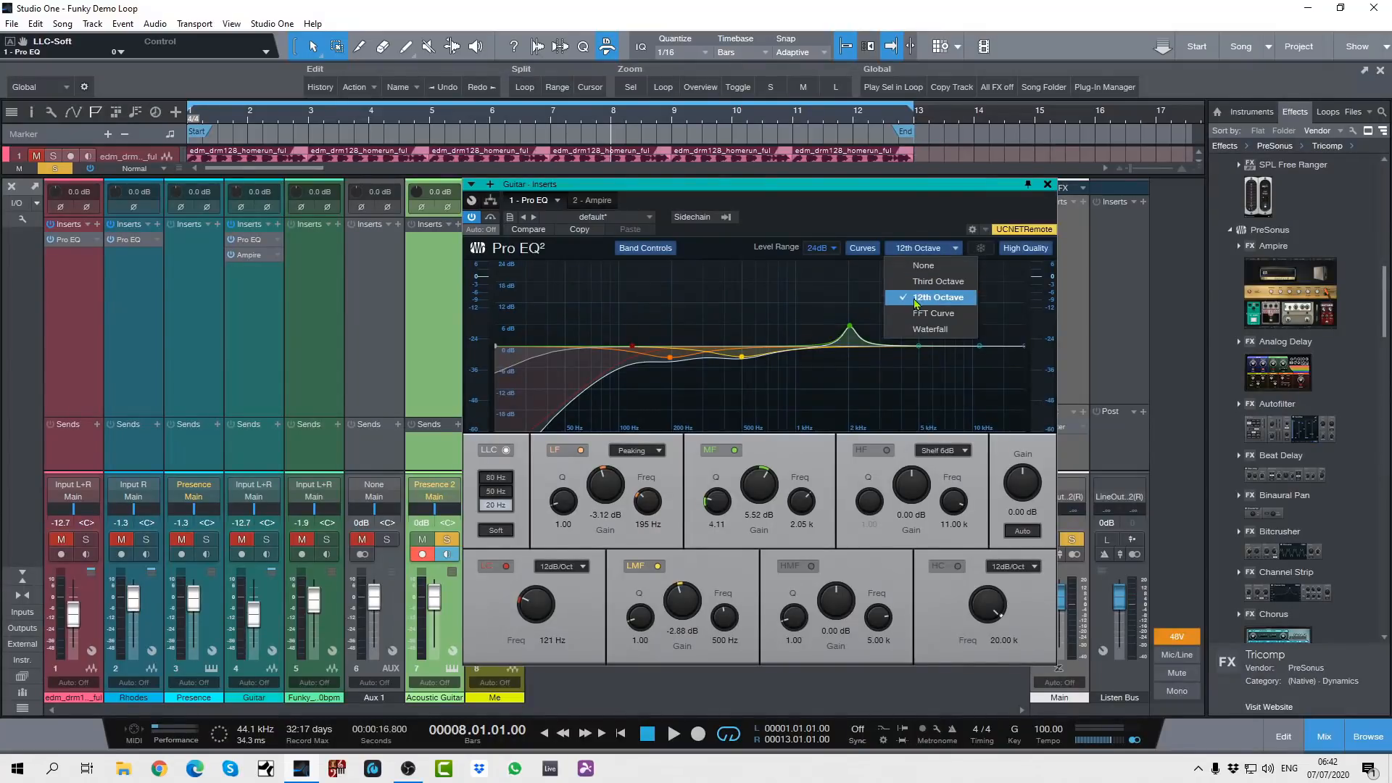
left_click(896, 210)
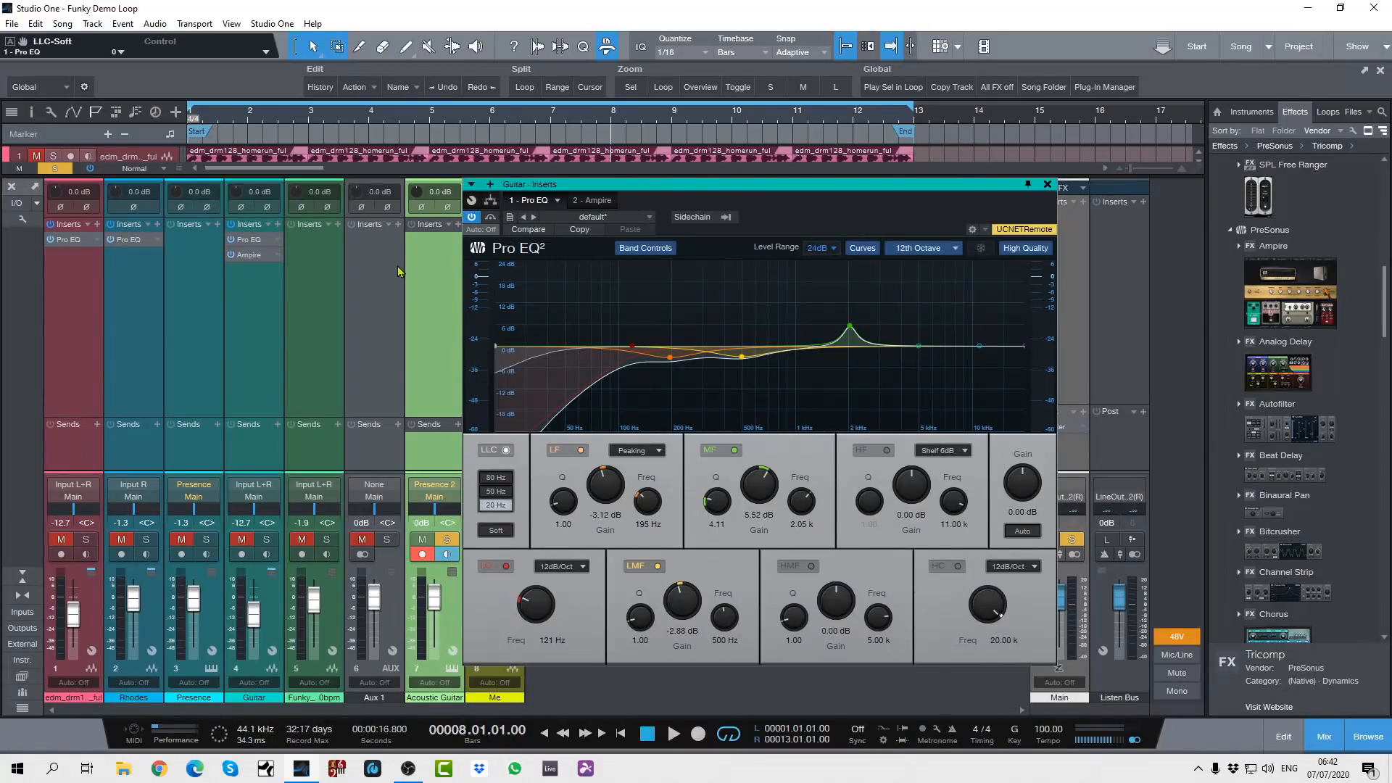
left_click(266, 539)
left_click(427, 540)
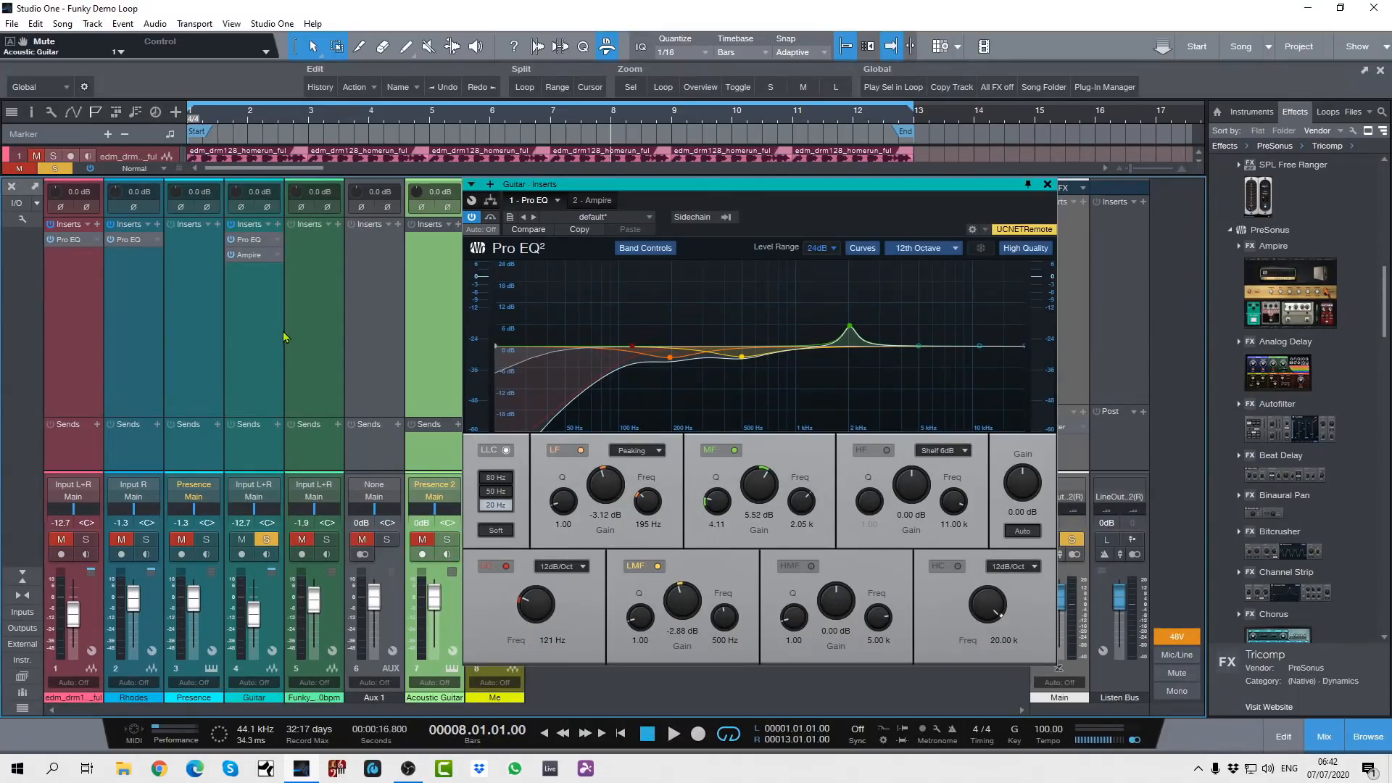
key("space")
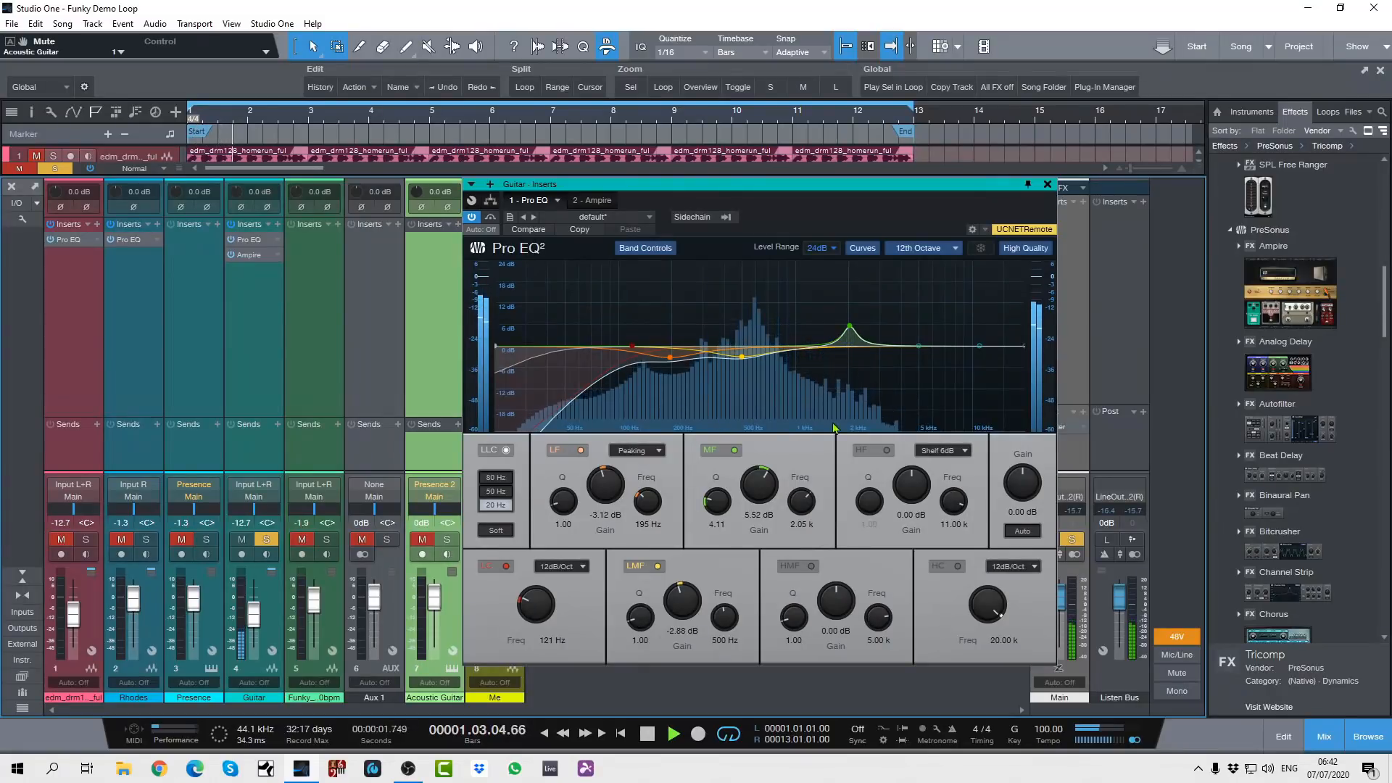
Try the Third Octave, Waterfall and None spectrum modes in the Pro EQ during playback, return to 12th Octave and stop playback
left_click(948, 249)
left_click(915, 267)
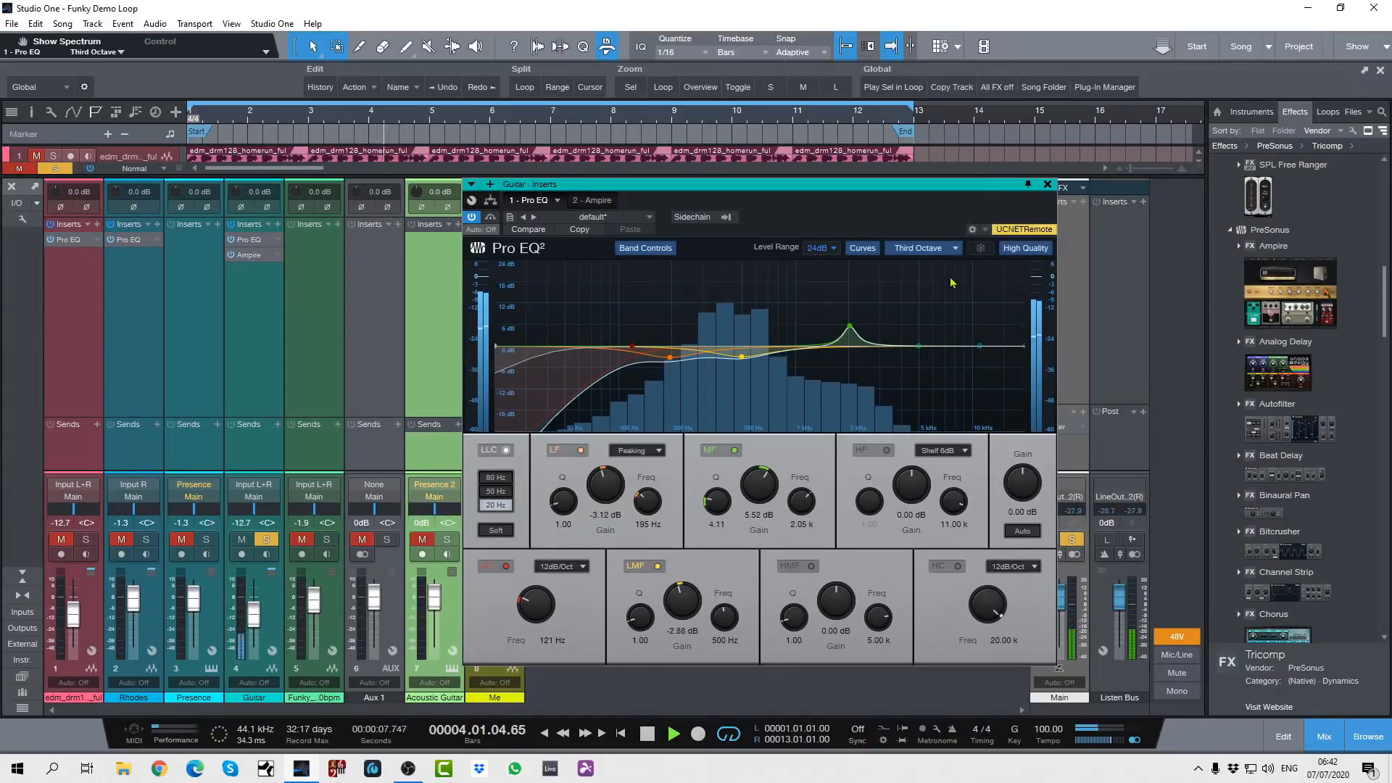
left_click(954, 248)
left_click(940, 327)
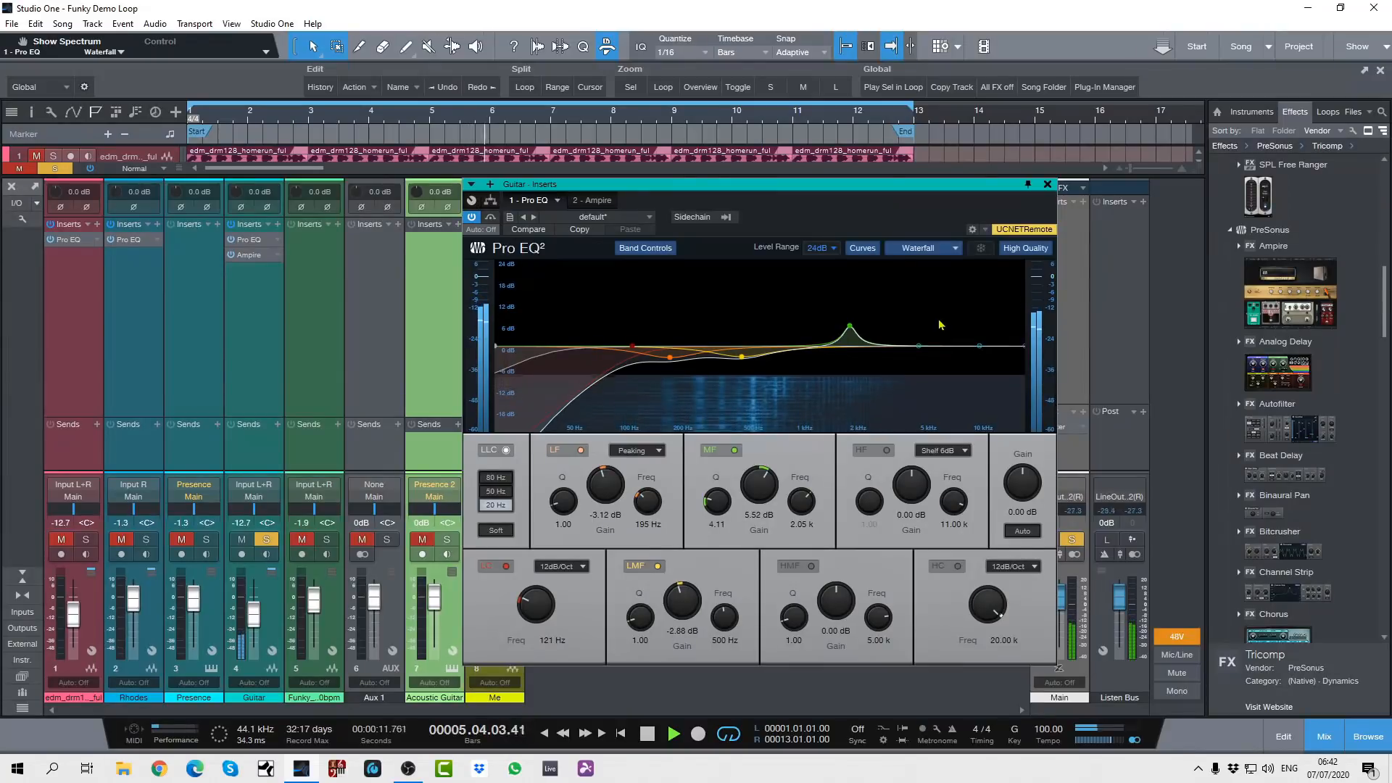
left_click(945, 250)
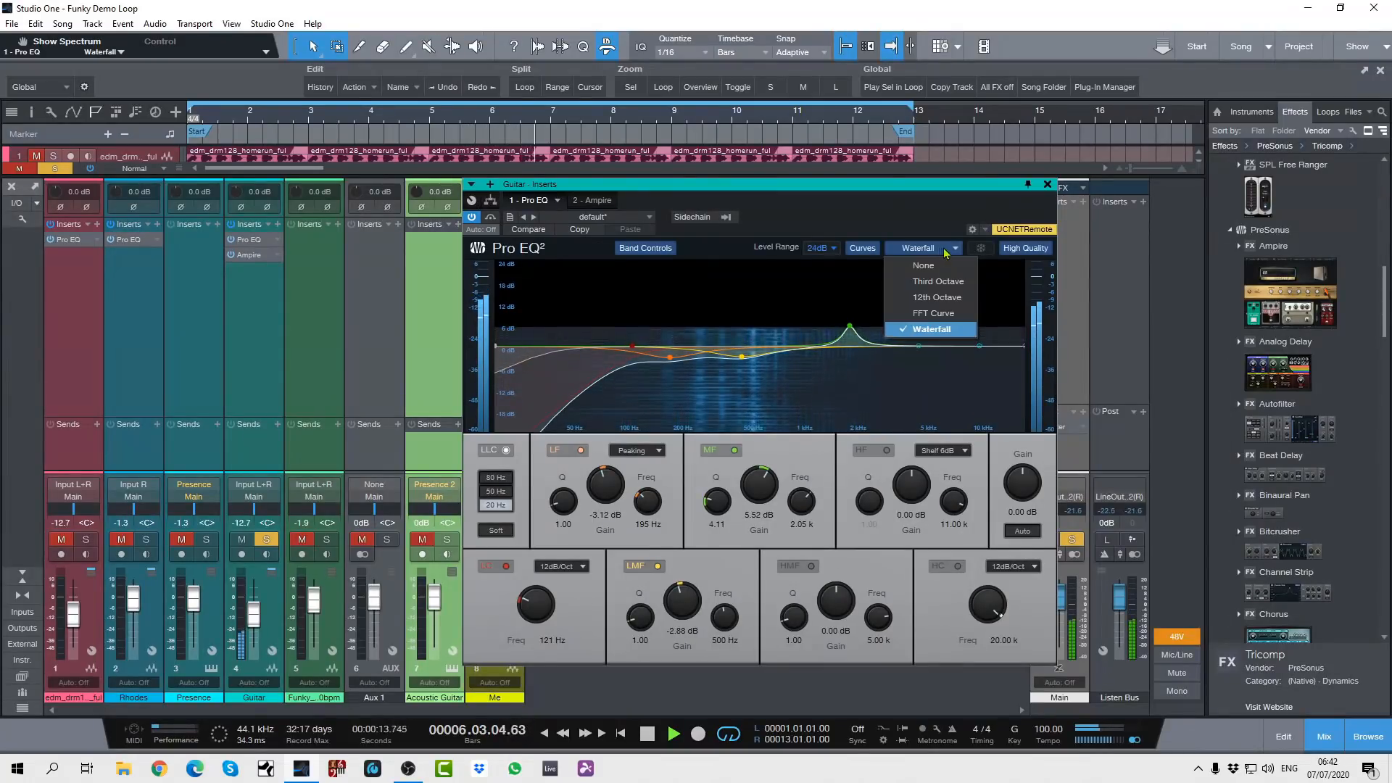
left_click(945, 270)
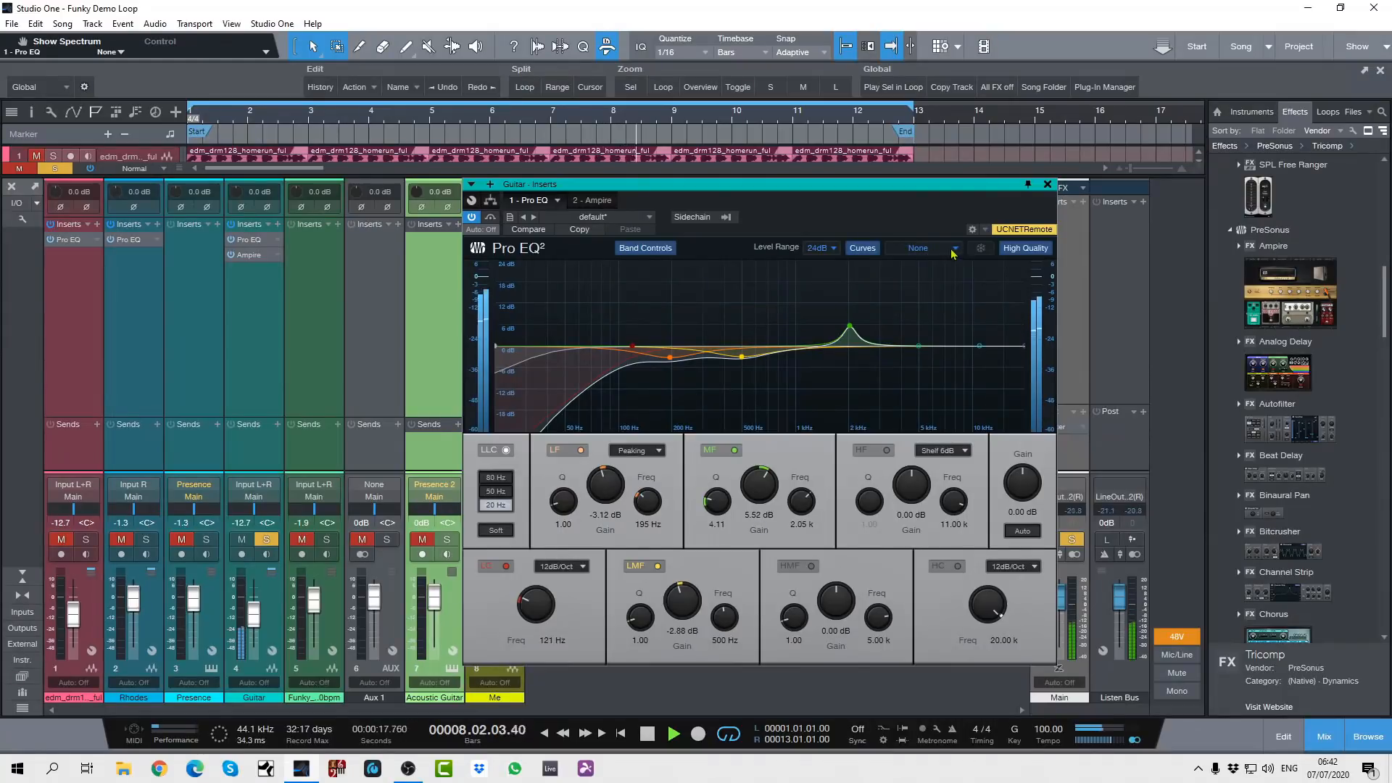
left_click(952, 254)
left_click(948, 303)
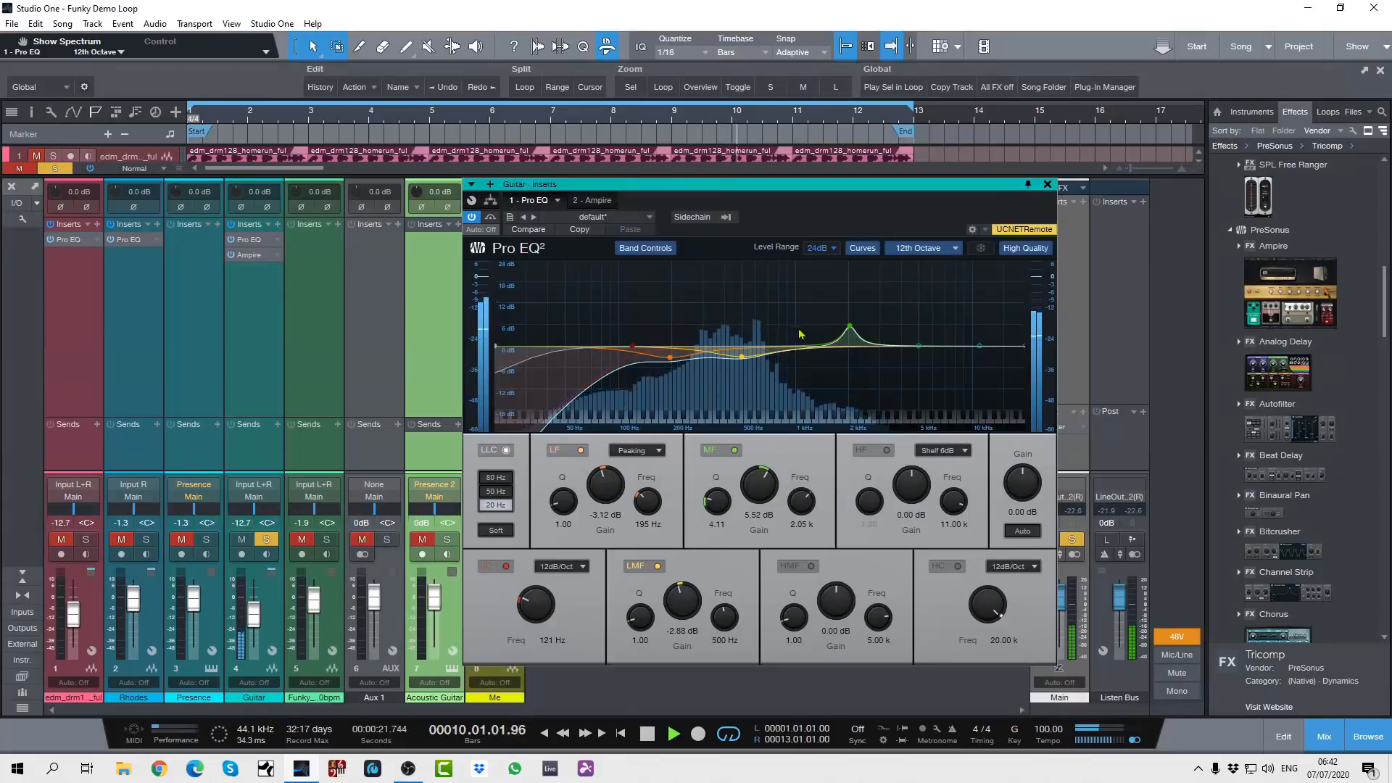
key("space")
View the available sidechain sources of the Guitar channel's Pro EQ and close the inserts window
left_click(727, 218)
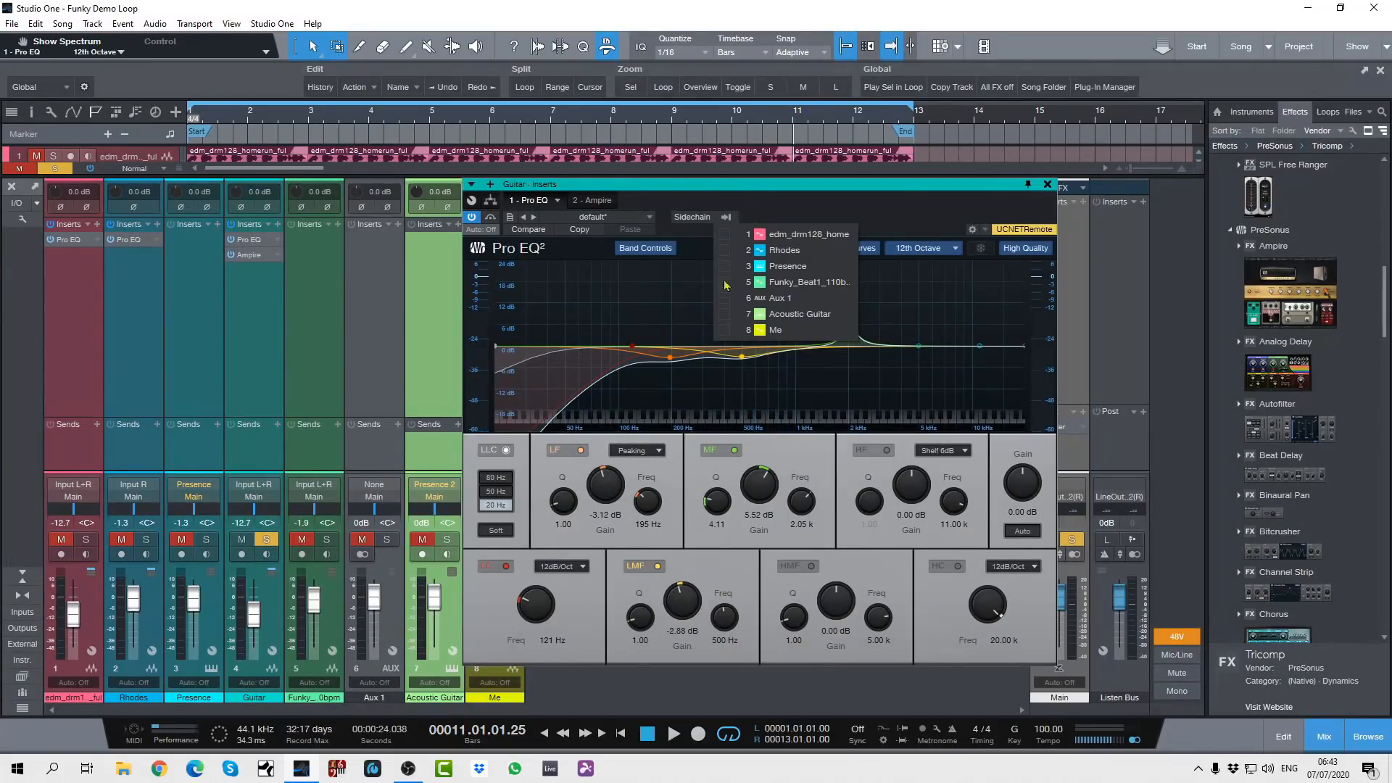
left_click(809, 211)
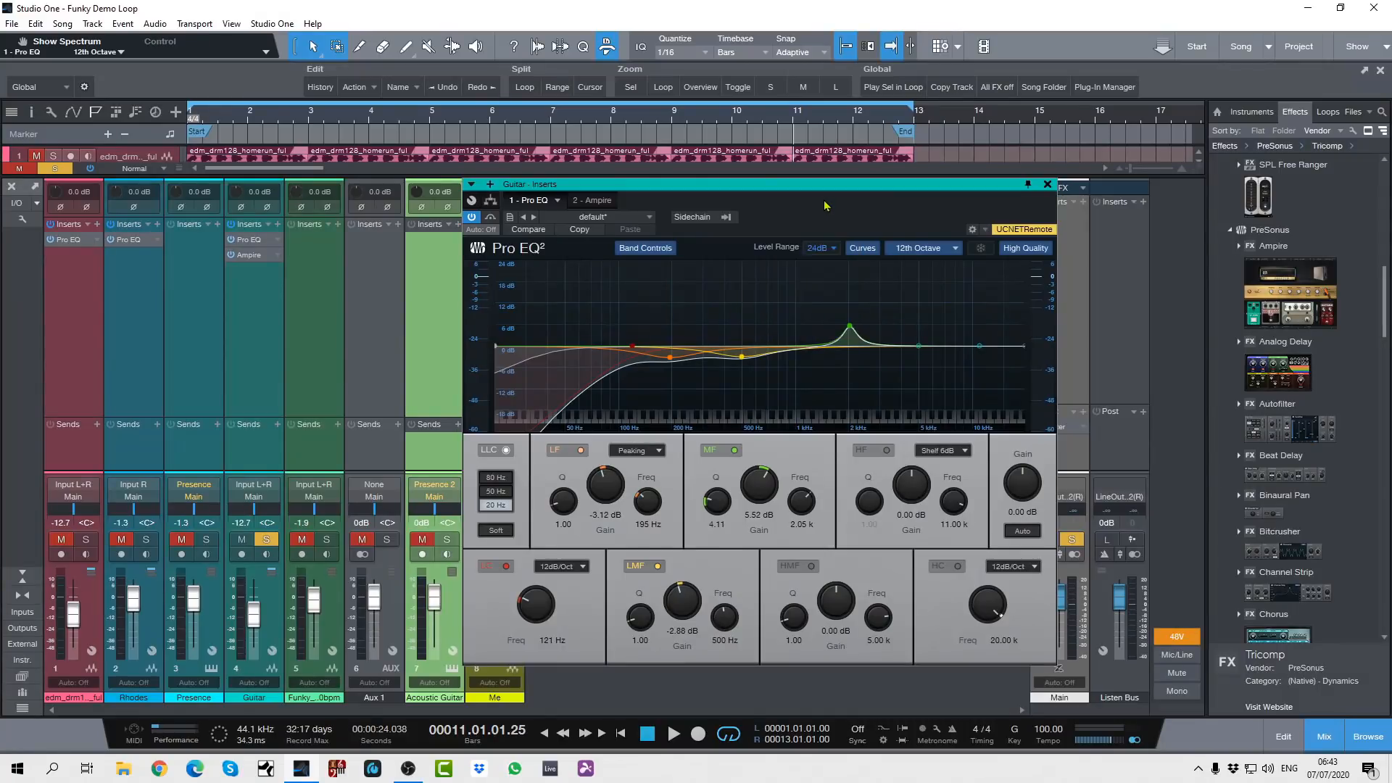
left_click(1048, 185)
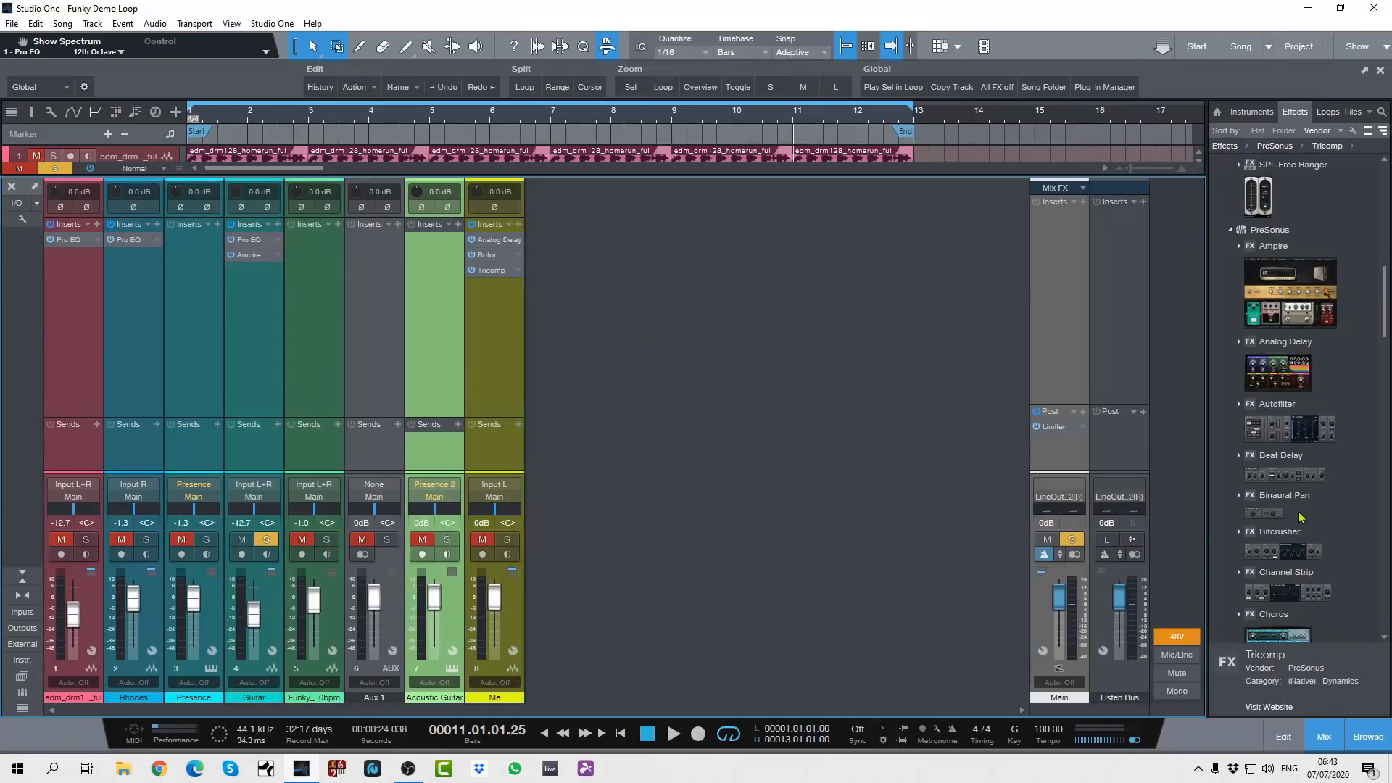
Insert a Compressor on the Presence channel, move its window below the insert list and enable its internal sidechain filter
scroll(1301, 518, "down", 5)
left_click_drag(1295, 439, 204, 276)
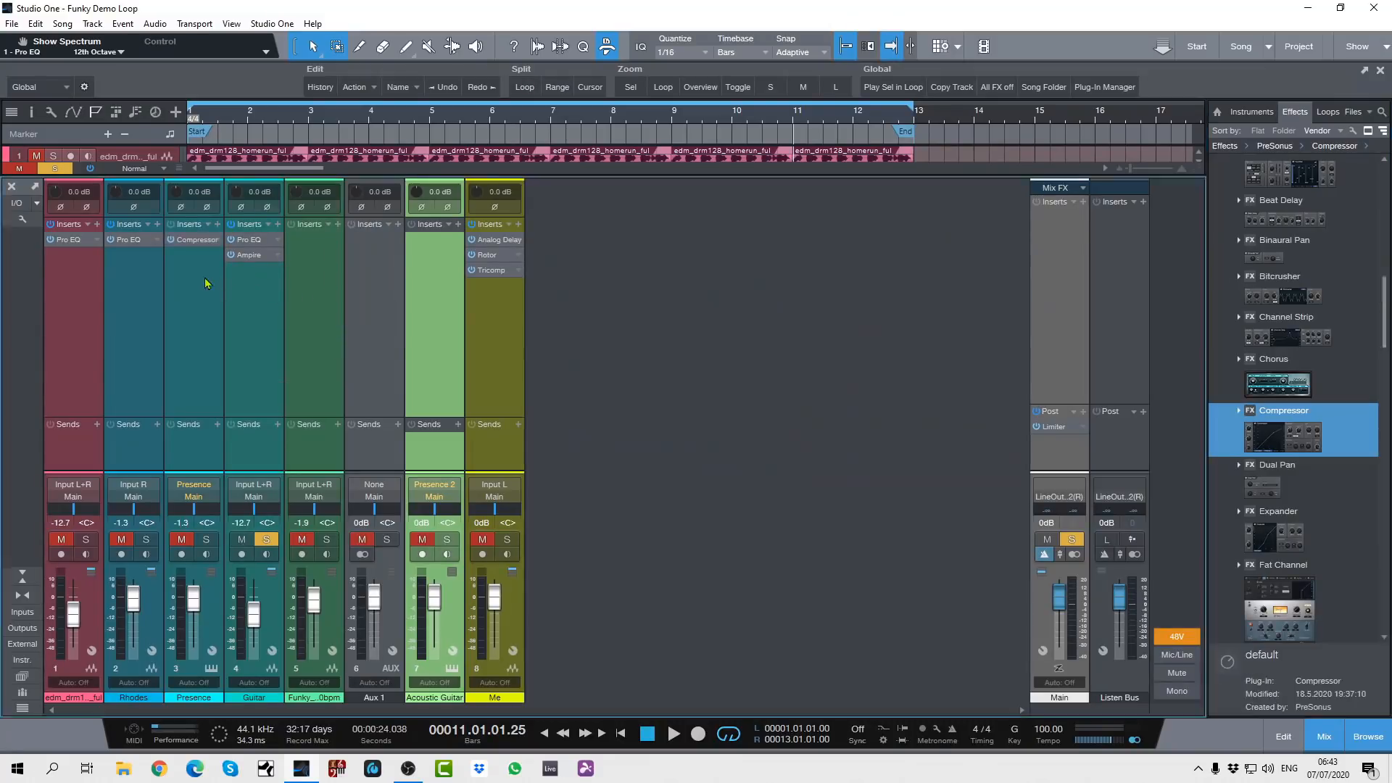
left_click_drag(763, 185, 733, 307)
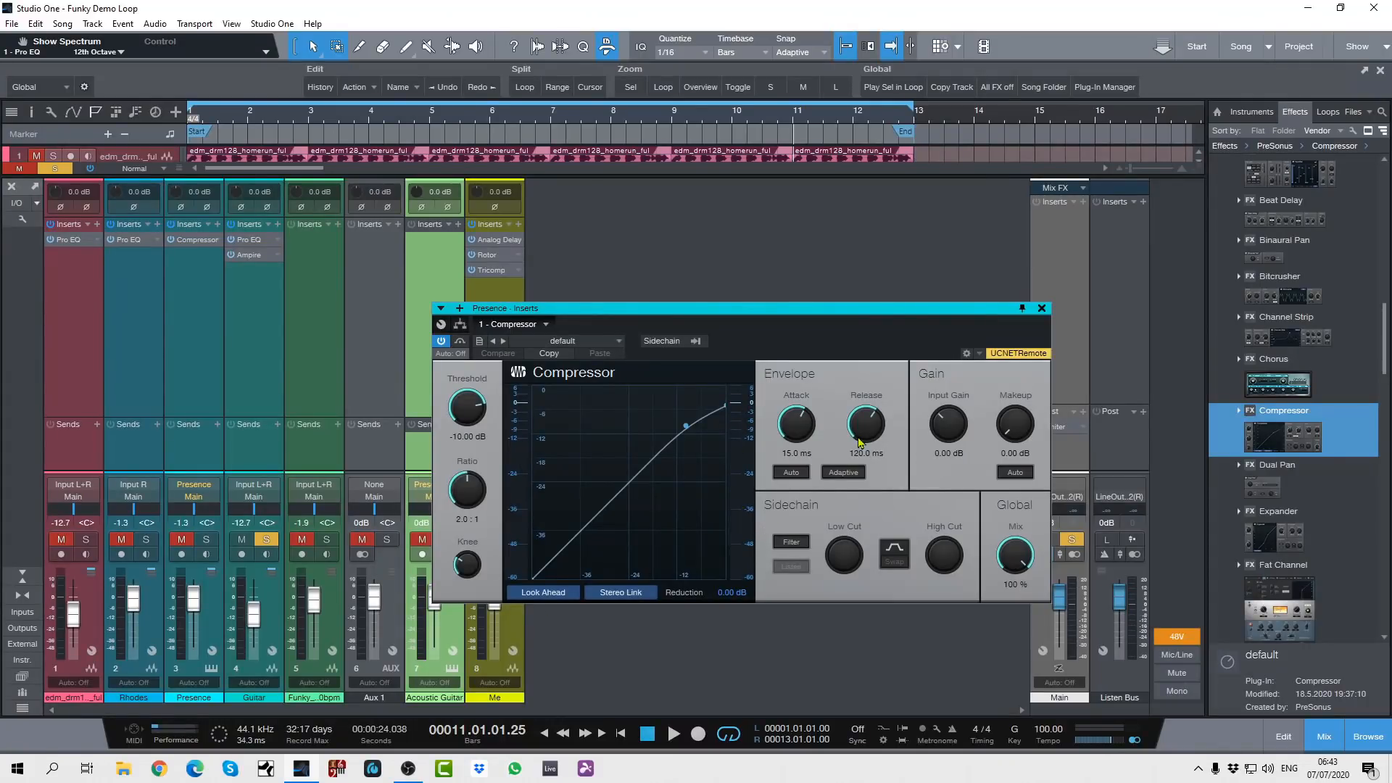
left_click(791, 542)
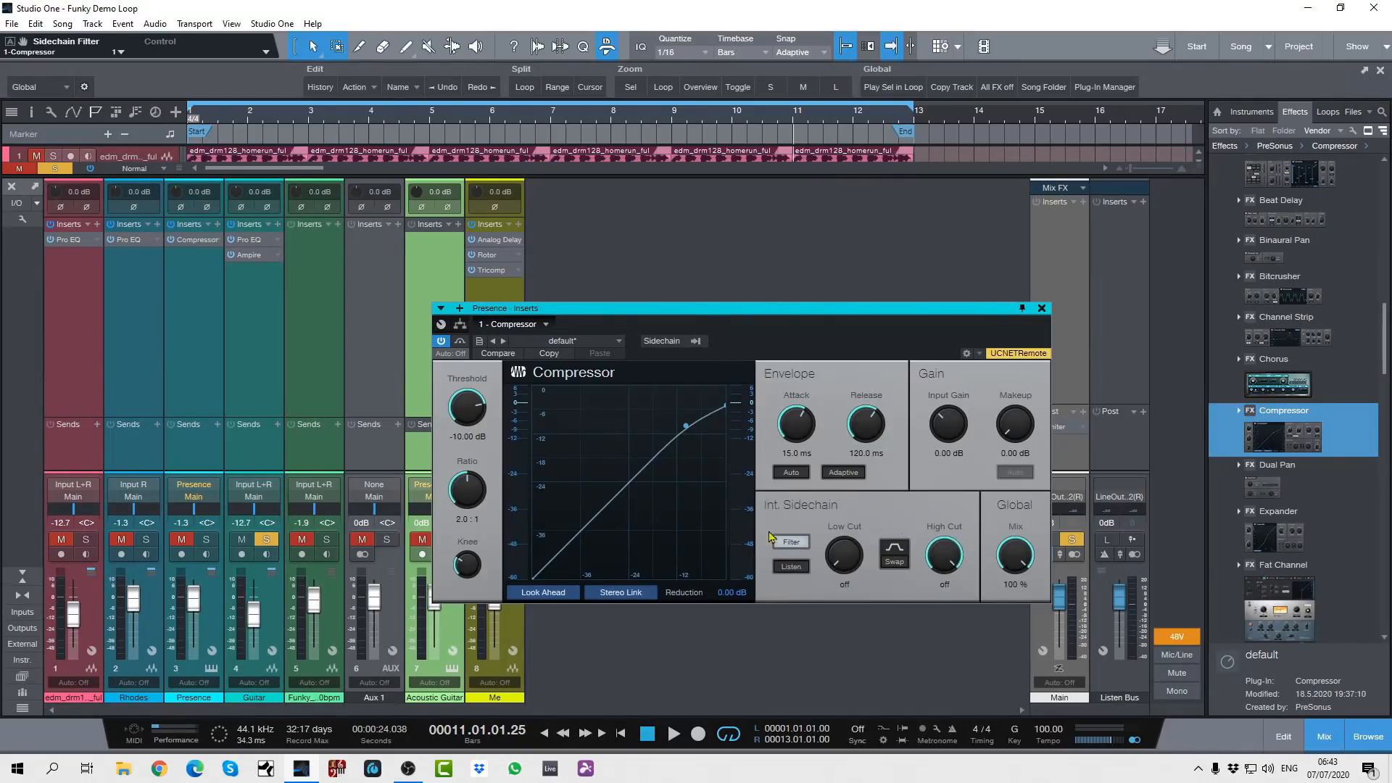
View the available sidechain sources of the Presence channel's Compressor and close its window
left_click(696, 341)
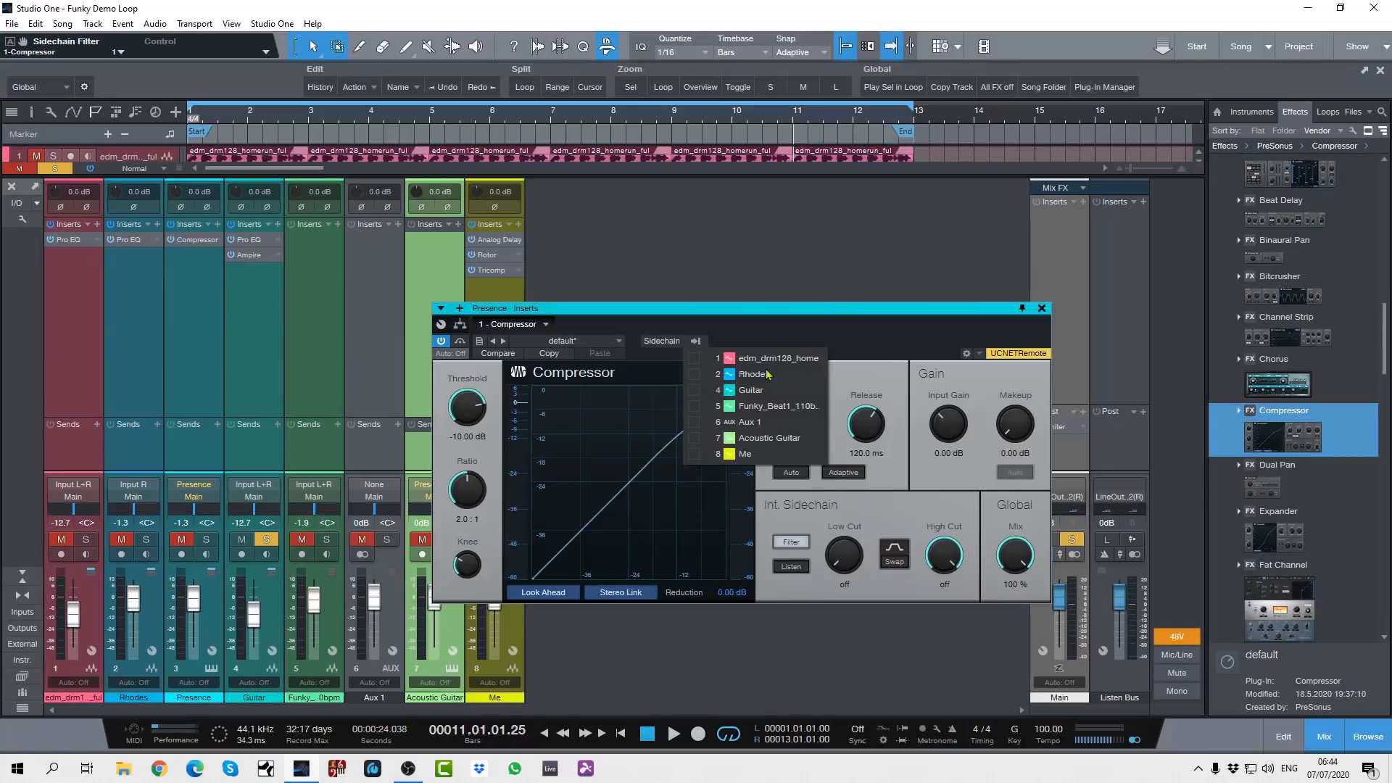
left_click(812, 333)
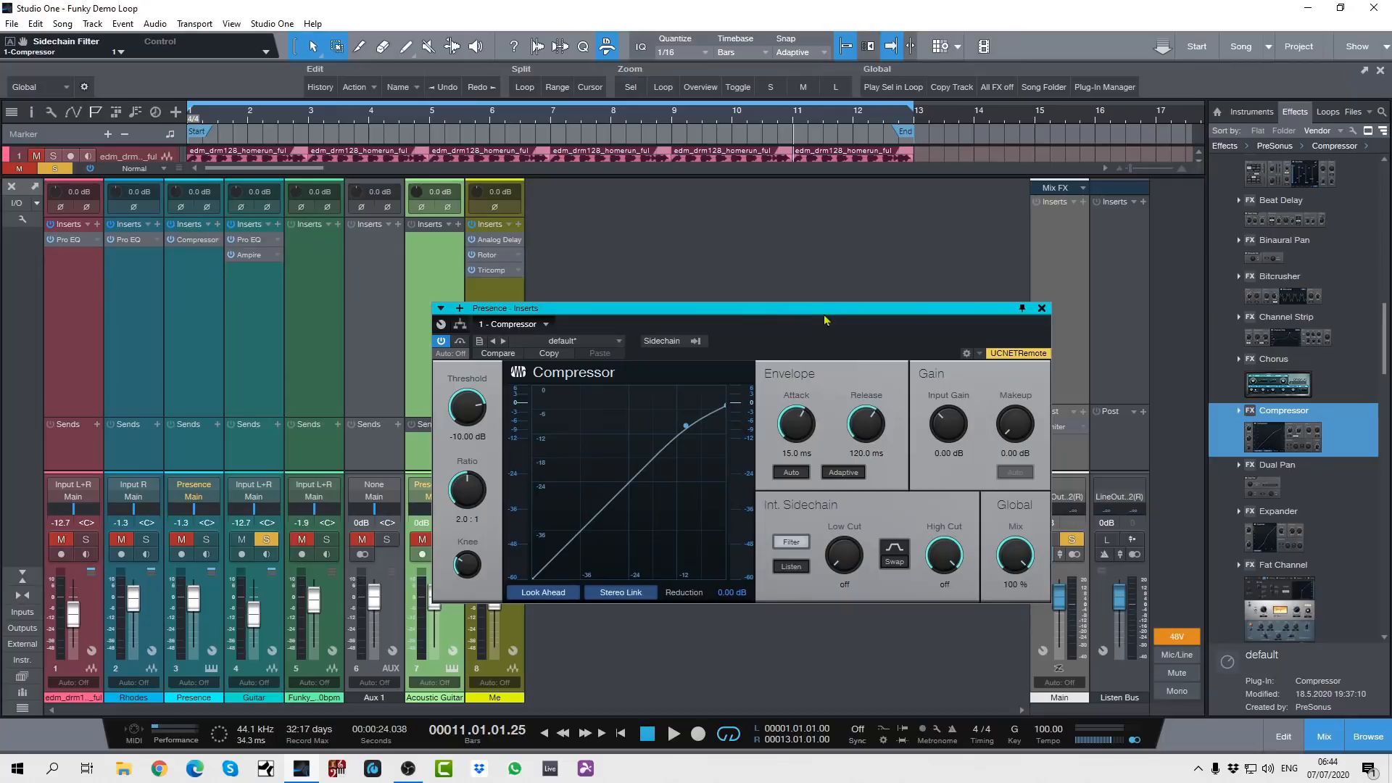
left_click(1042, 309)
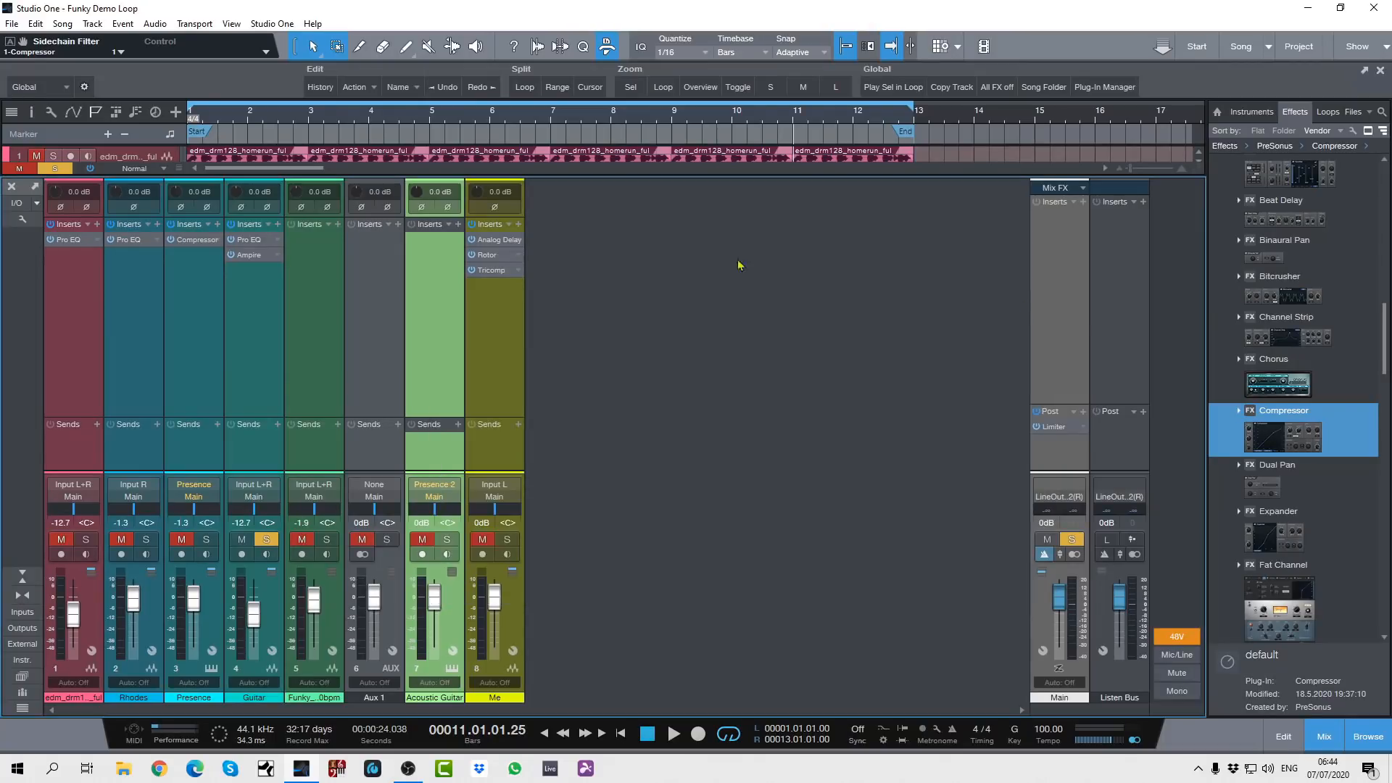
Set the plug-in appearance to Light in the program's general options and apply the change
left_click(272, 24)
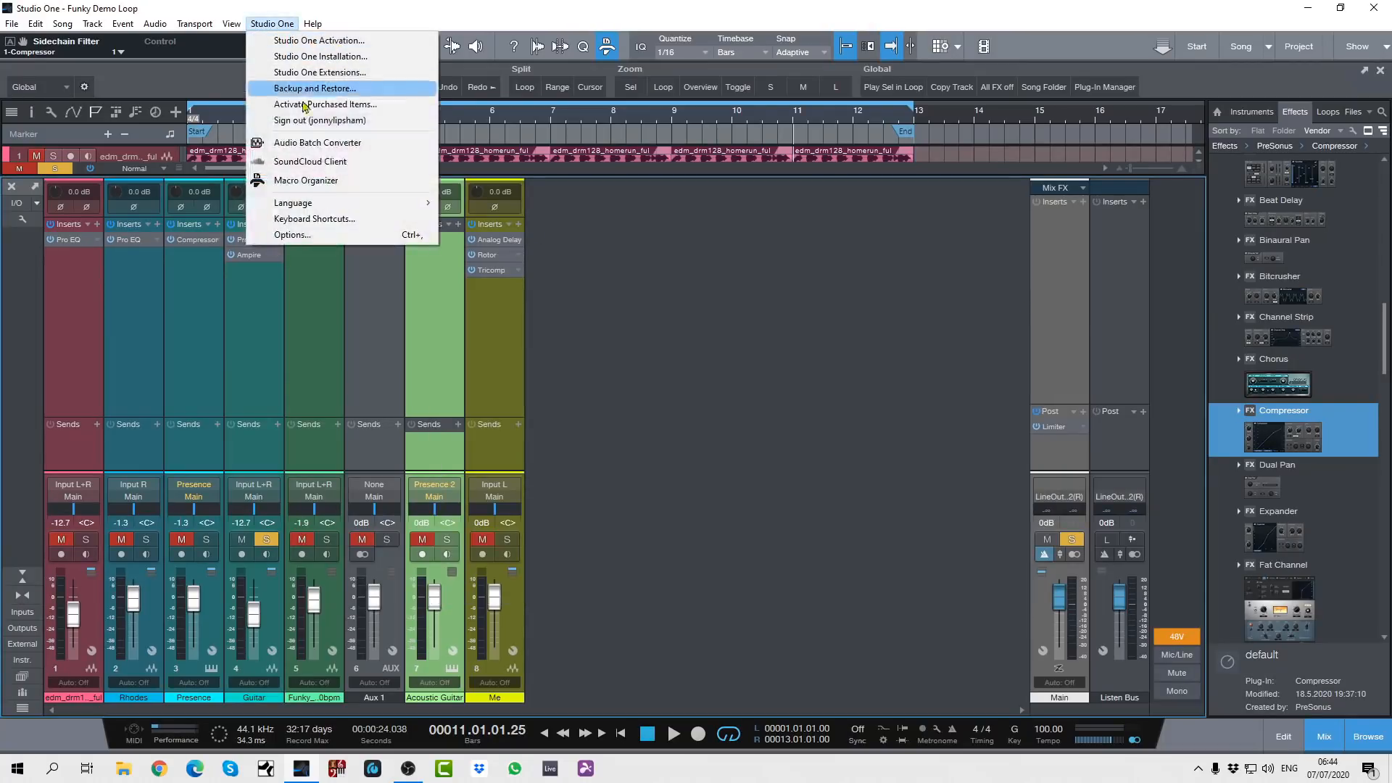
left_click(319, 235)
left_click(446, 248)
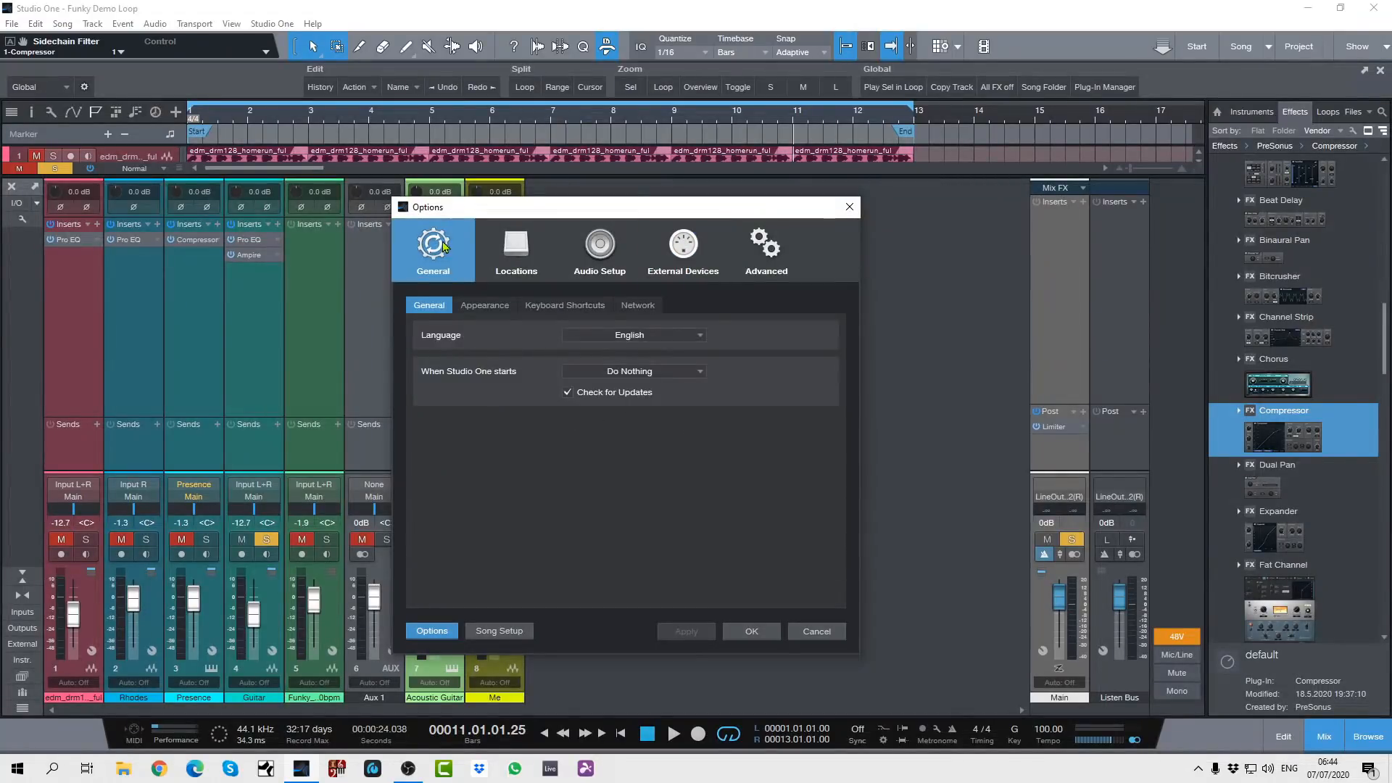
left_click(478, 305)
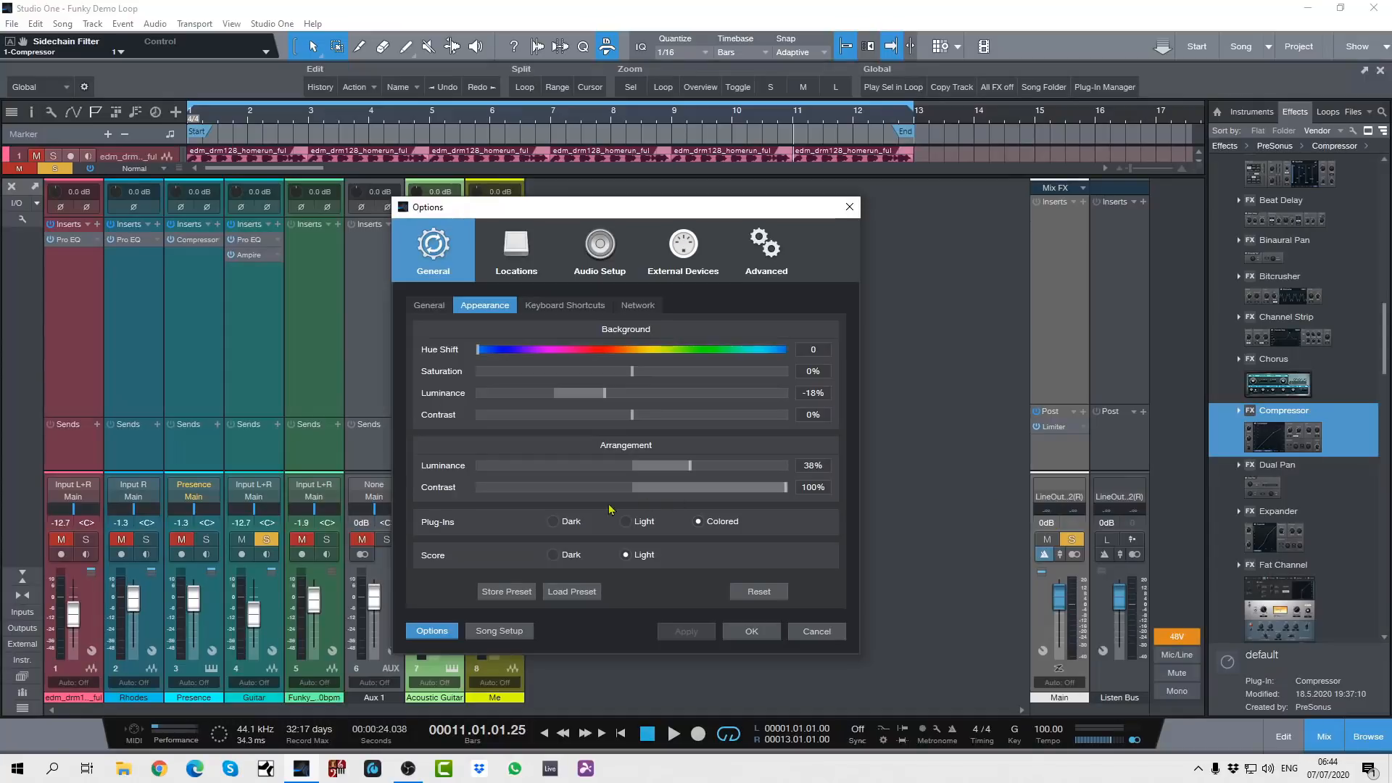
left_click(627, 522)
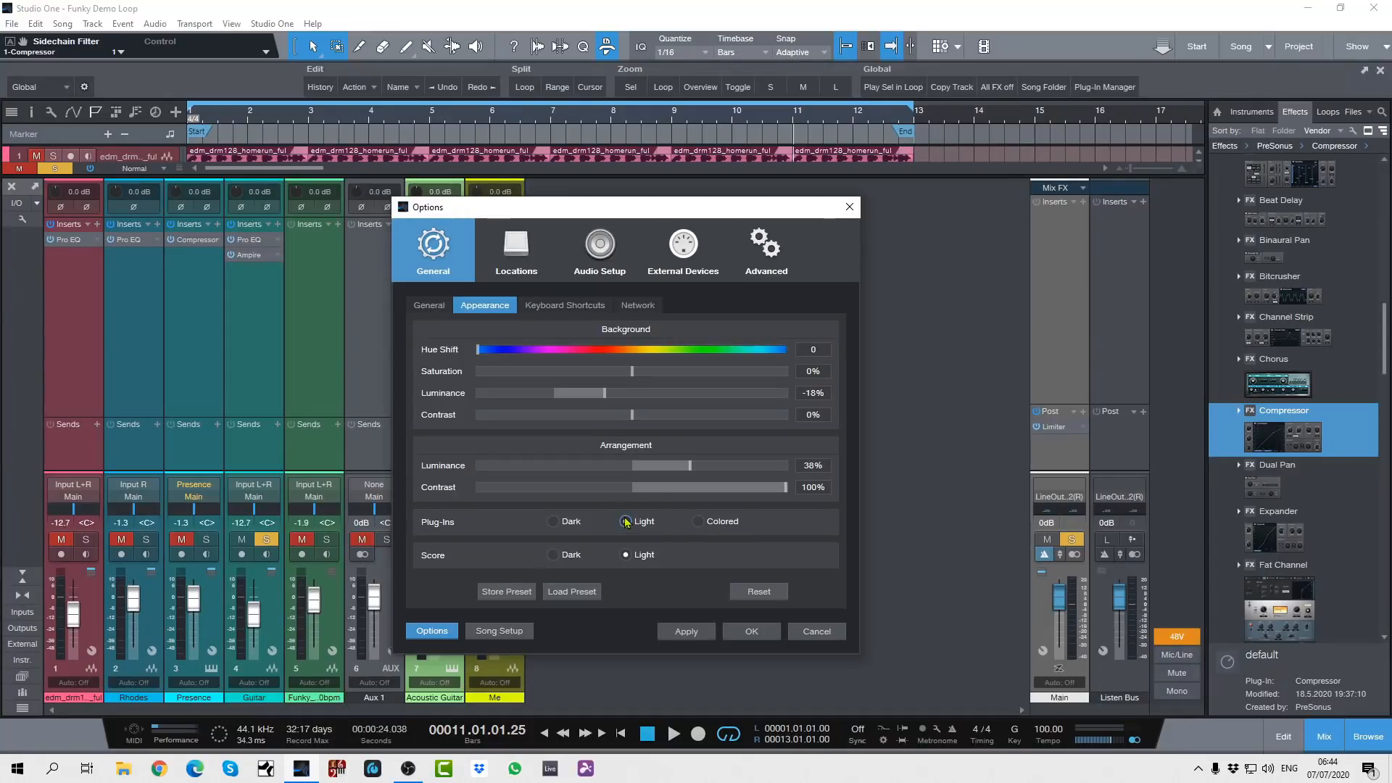
left_click(553, 522)
left_click(626, 521)
left_click(673, 632)
left_click(751, 632)
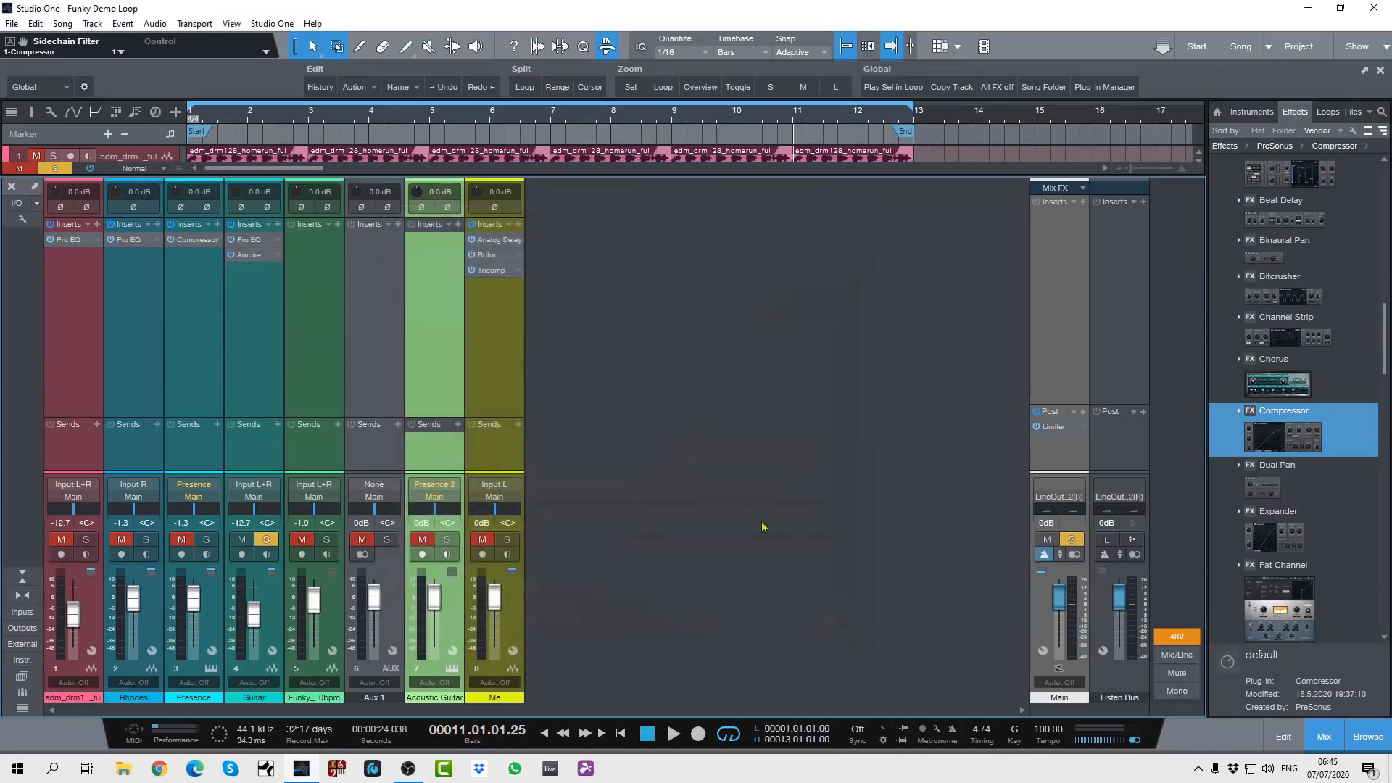
View the Guitar channel's Pro EQ in the Light plug-in appearance and close its window
left_click(277, 240)
left_click(287, 258)
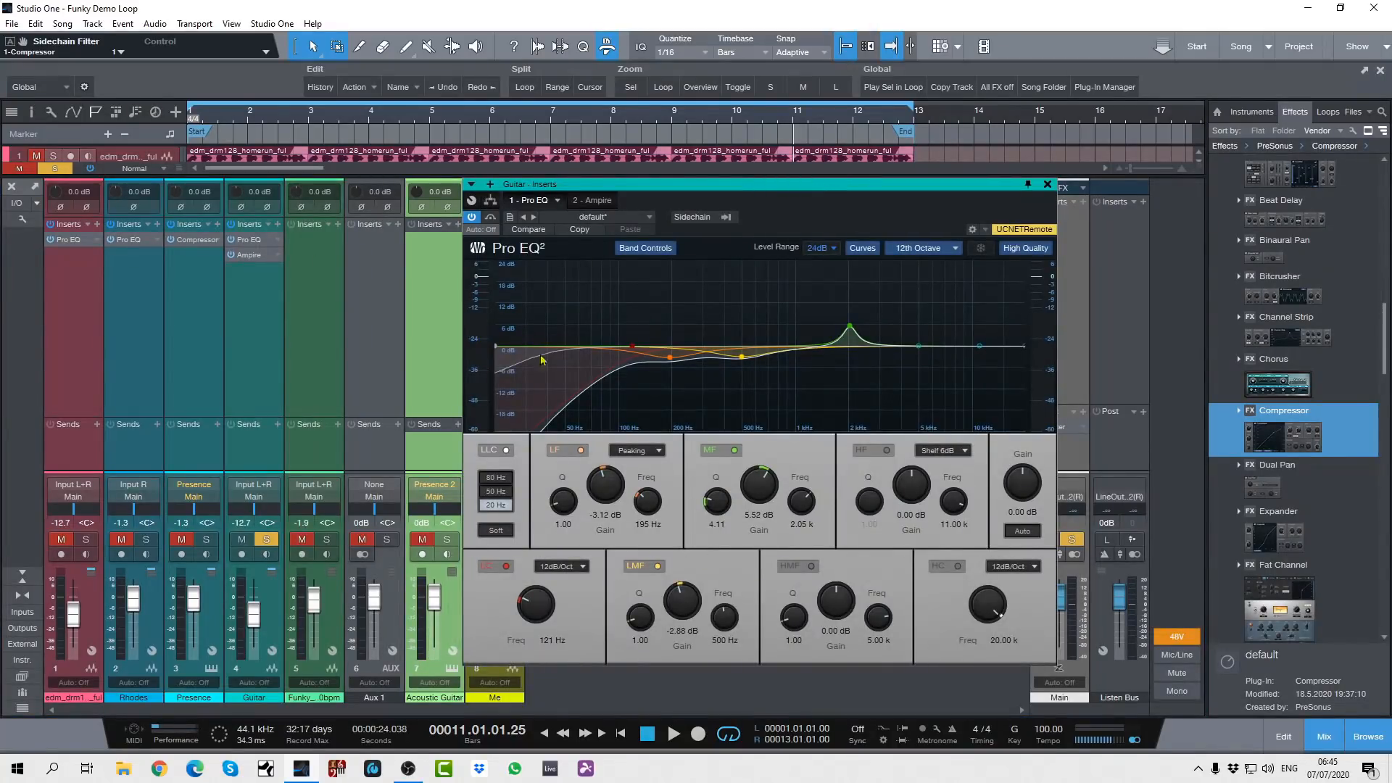
left_click(1046, 186)
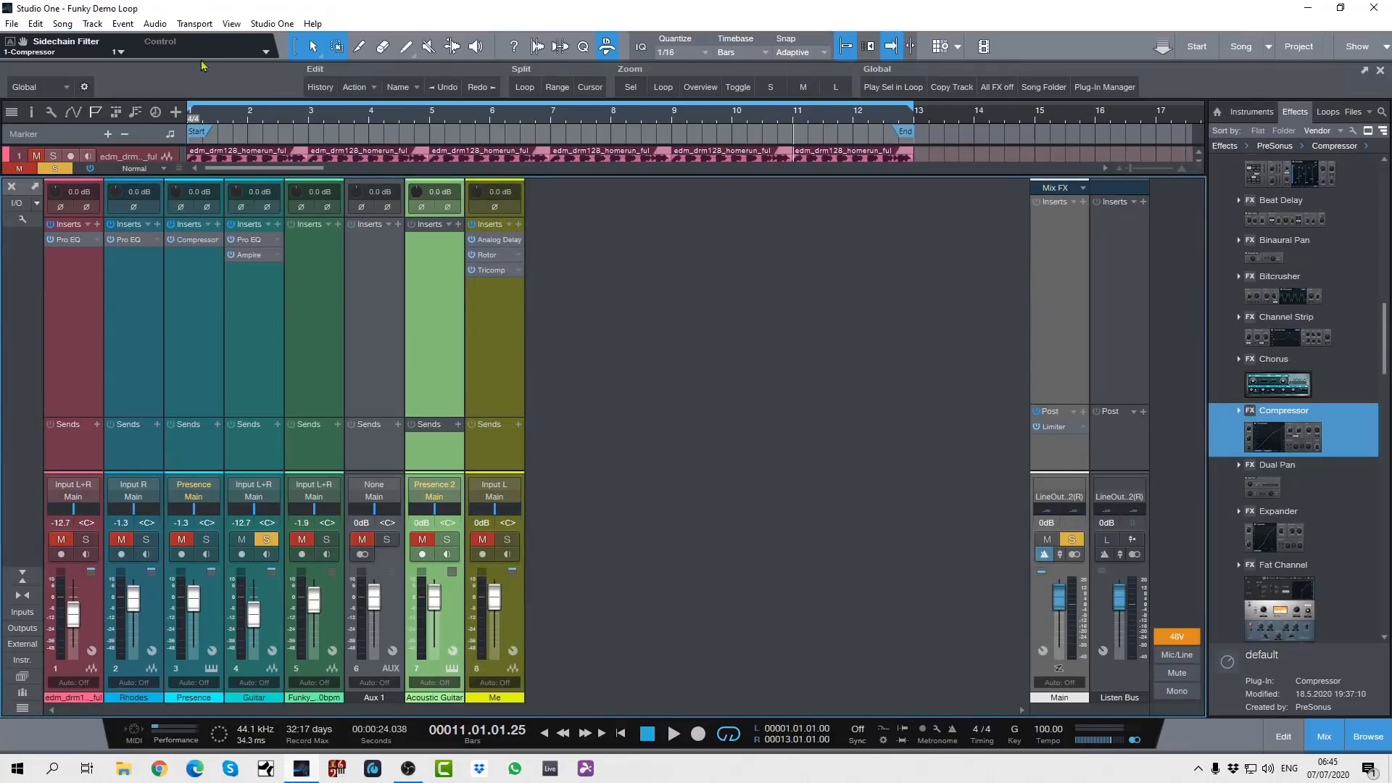
Change the plug-in appearance to Dark in the program's options and apply it
left_click(272, 23)
left_click(319, 245)
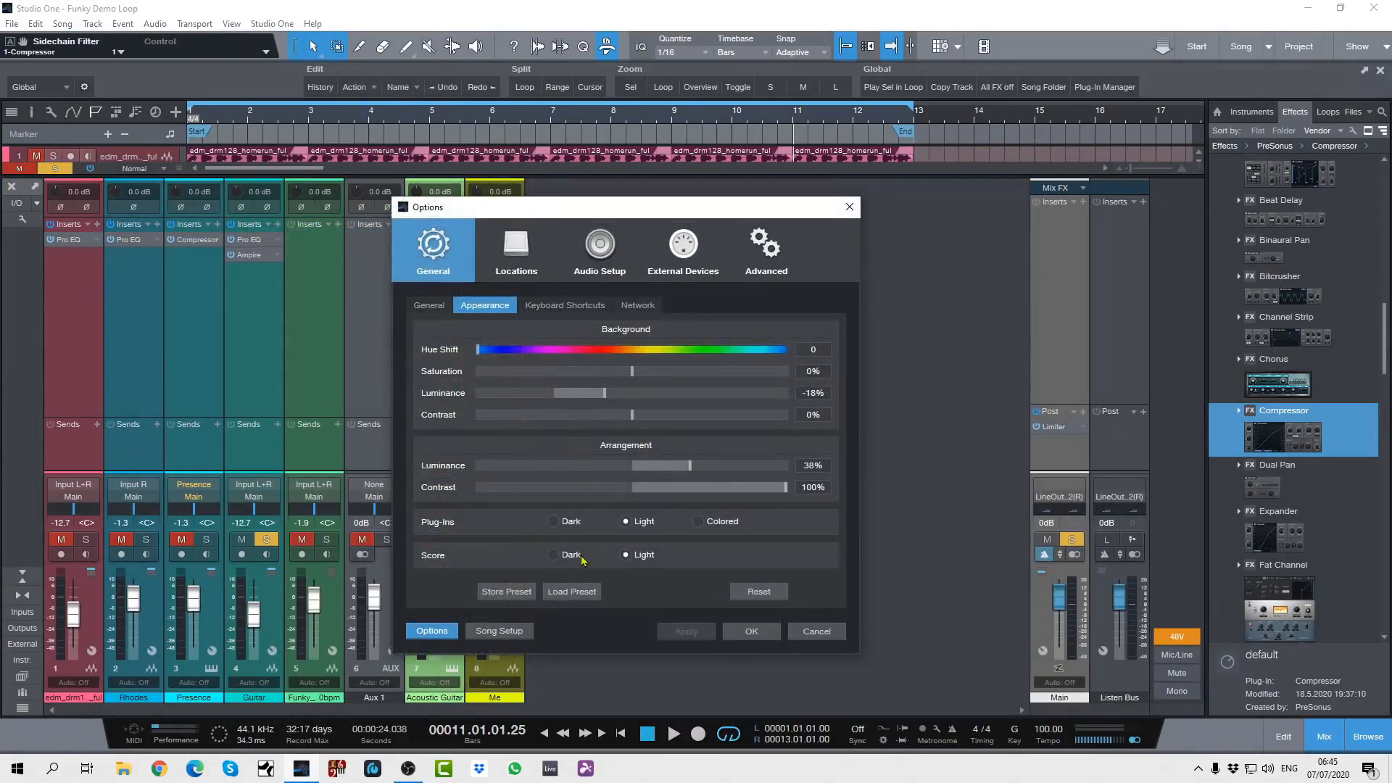
left_click(554, 522)
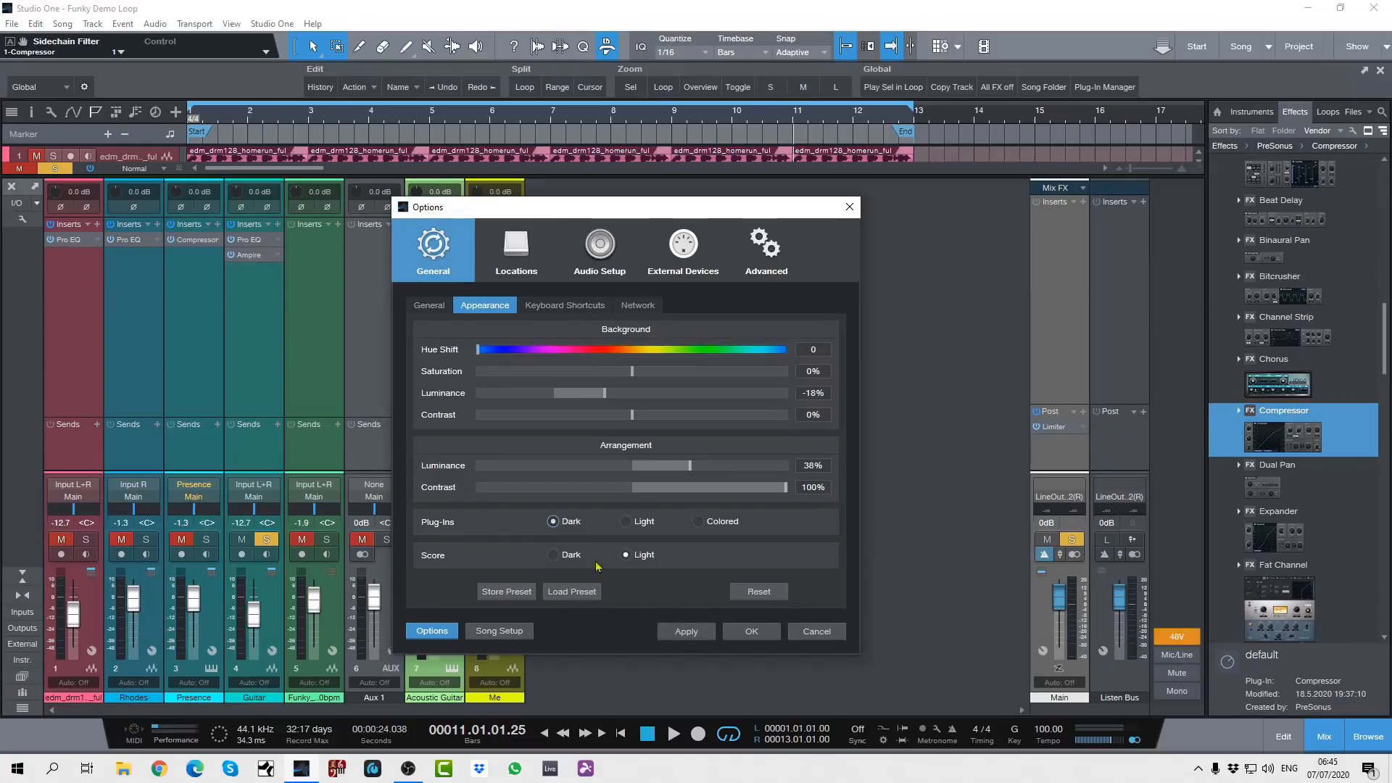
left_click(686, 631)
left_click(751, 631)
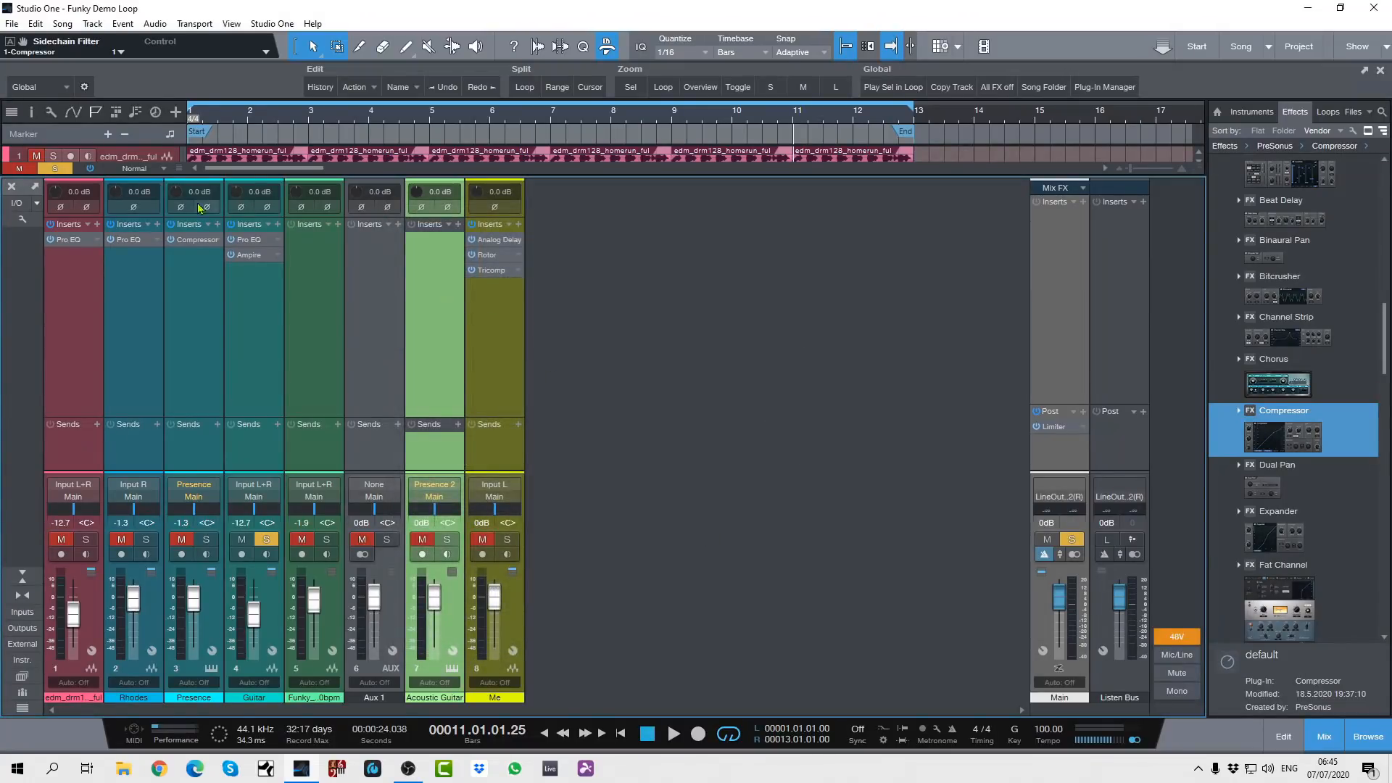
View the Guitar channel's Pro EQ in the Dark plug-in appearance and close its window
right_click(280, 242)
left_click(298, 261)
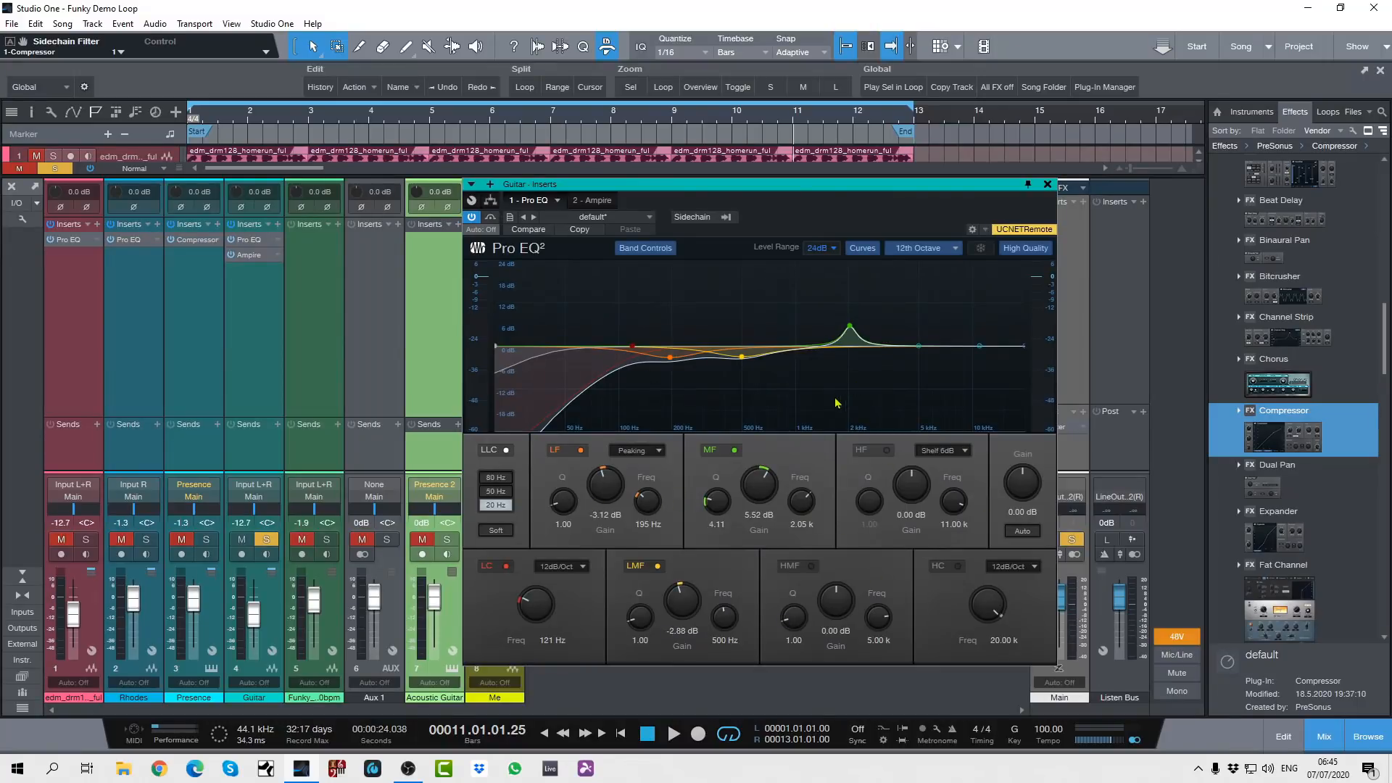
left_click(1048, 185)
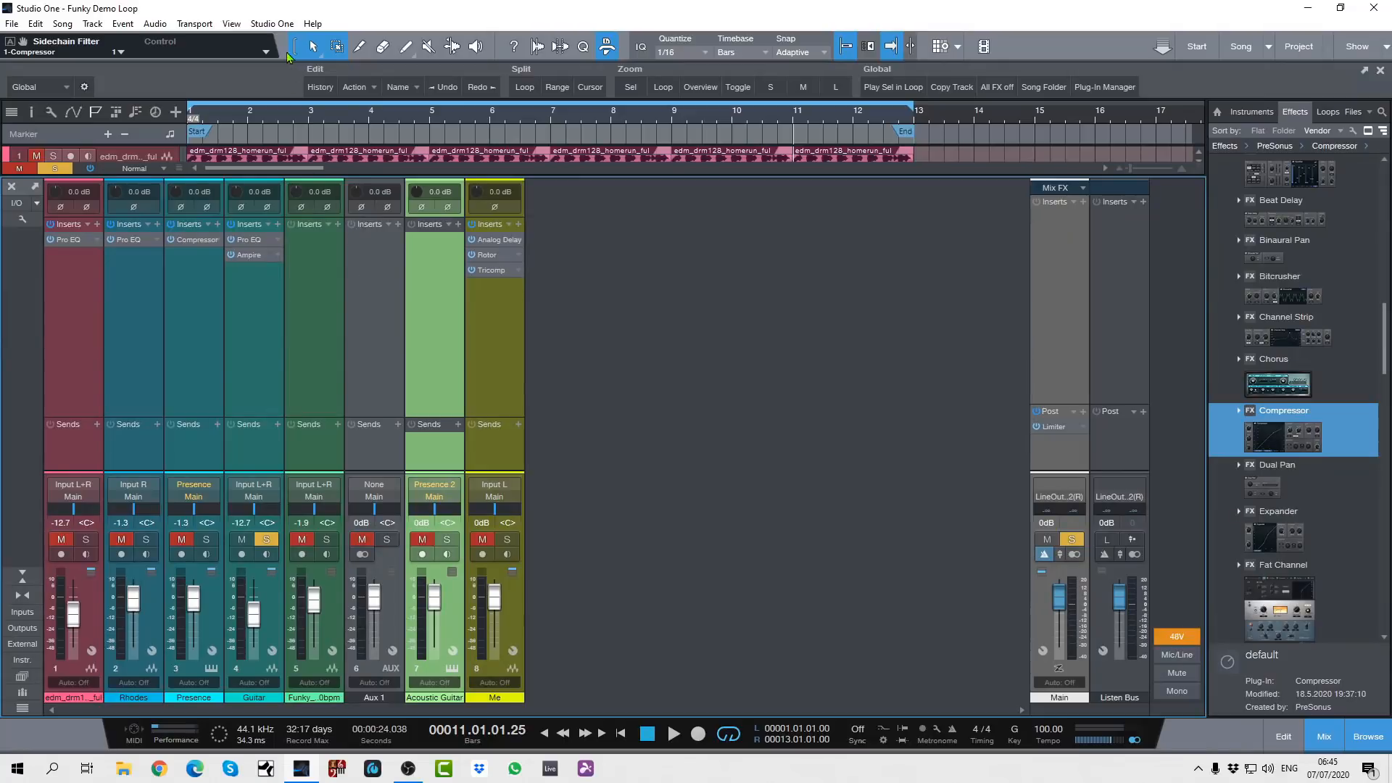
Set the plug-in appearance to Colored in the program's options and confirm the change
left_click(273, 25)
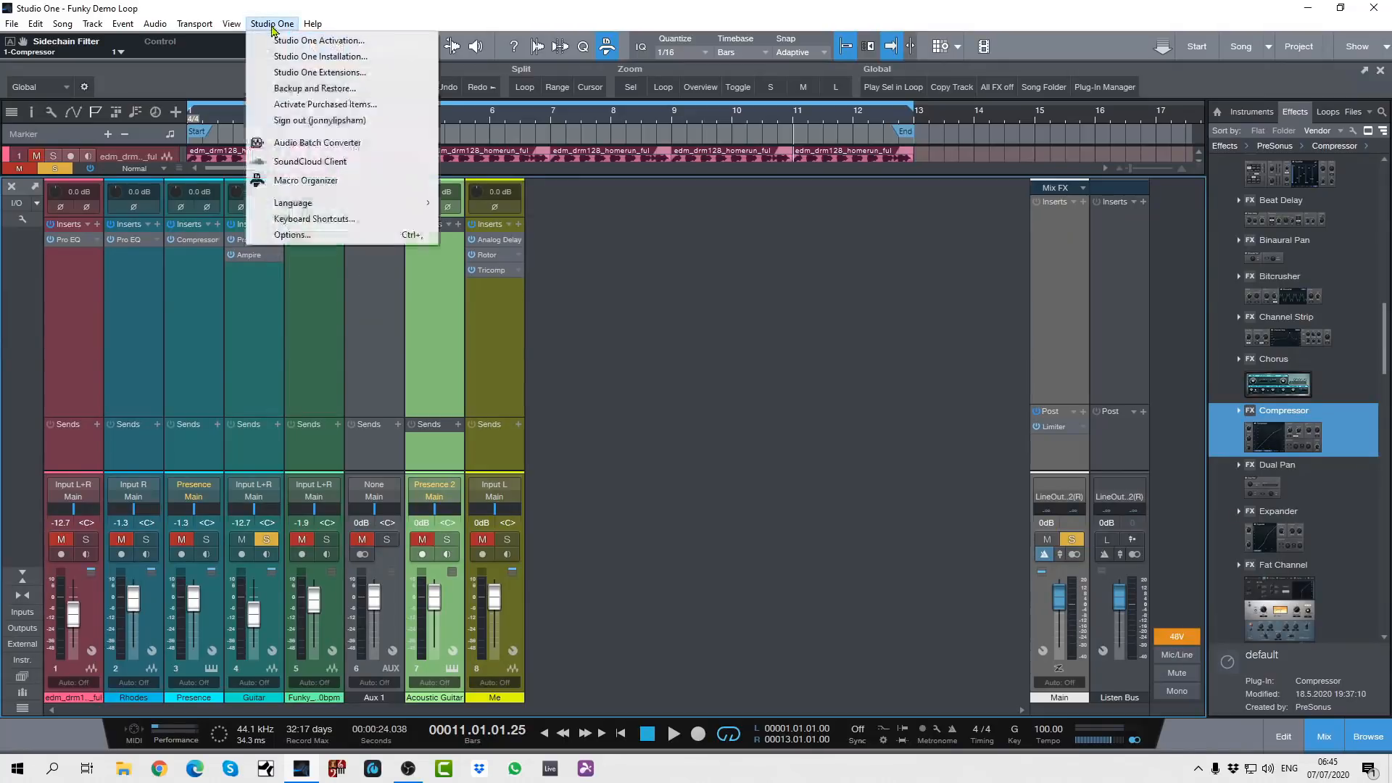
left_click(290, 235)
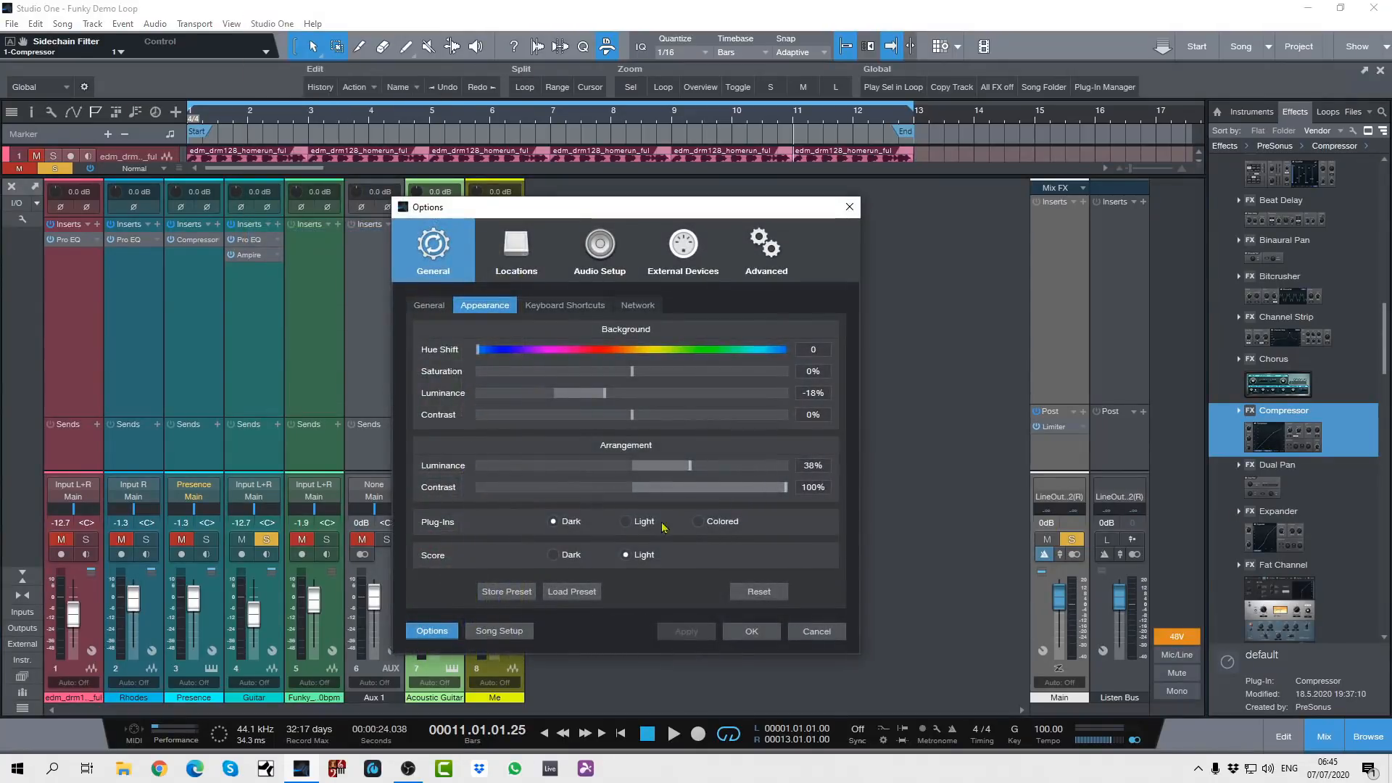
left_click(698, 521)
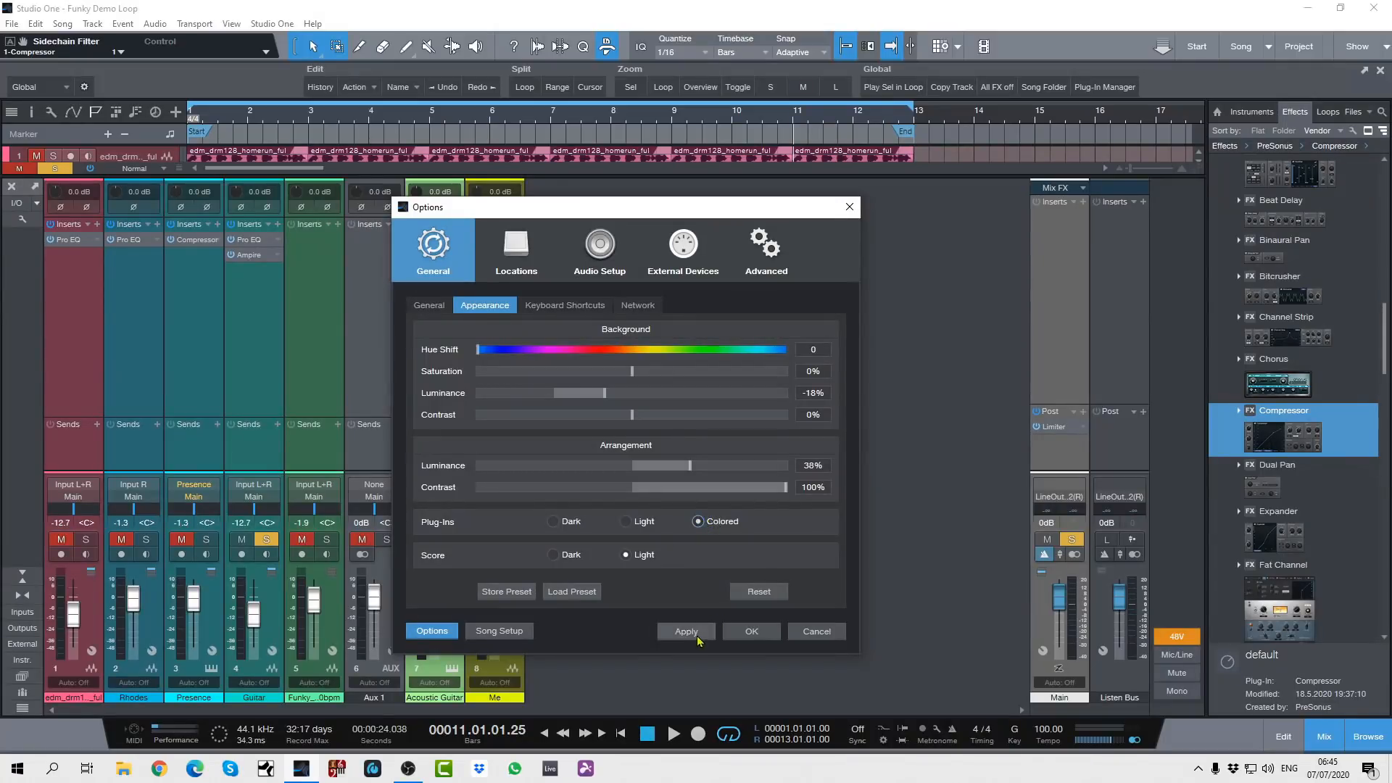
left_click(751, 630)
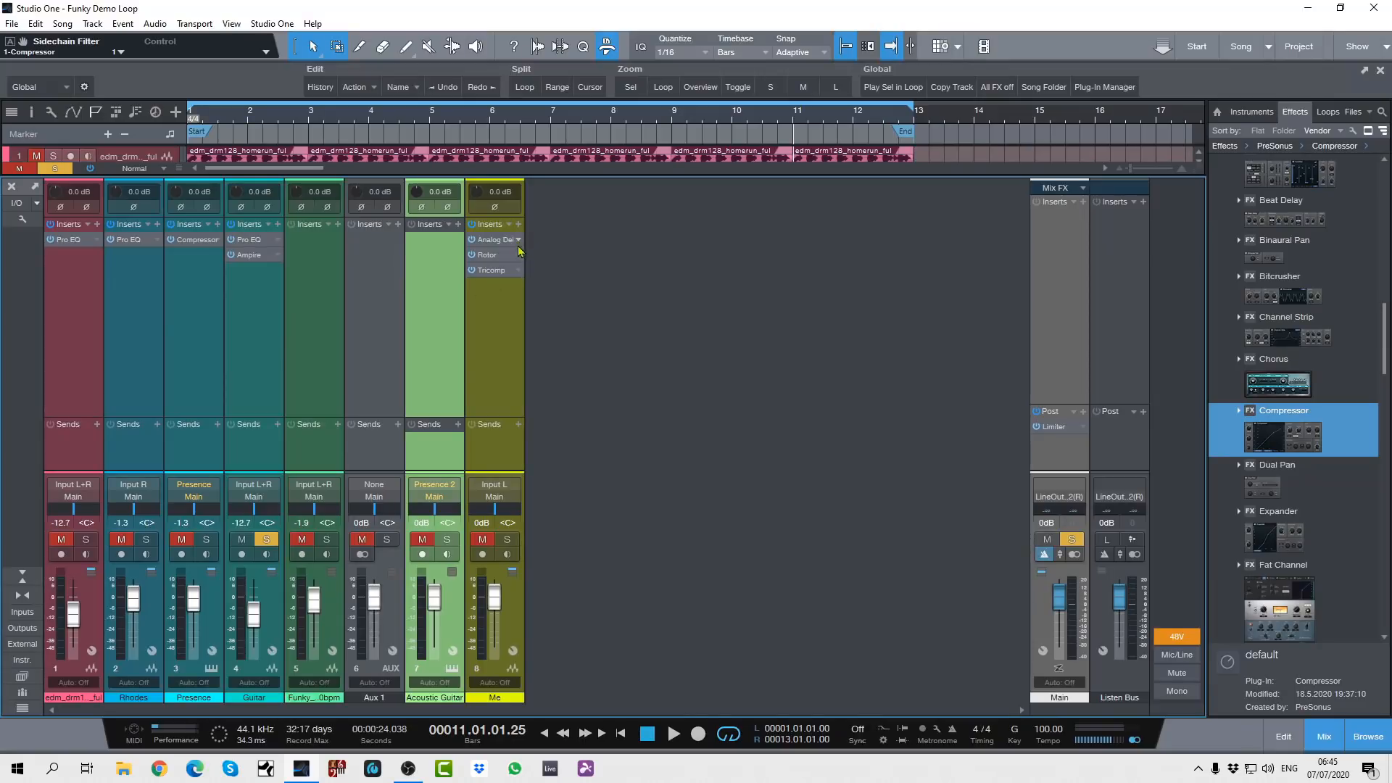
View the Me channel's Rotor and Analog Delay effects in the Colored plug-in appearance, closing each window
left_click(518, 269)
left_click(536, 272)
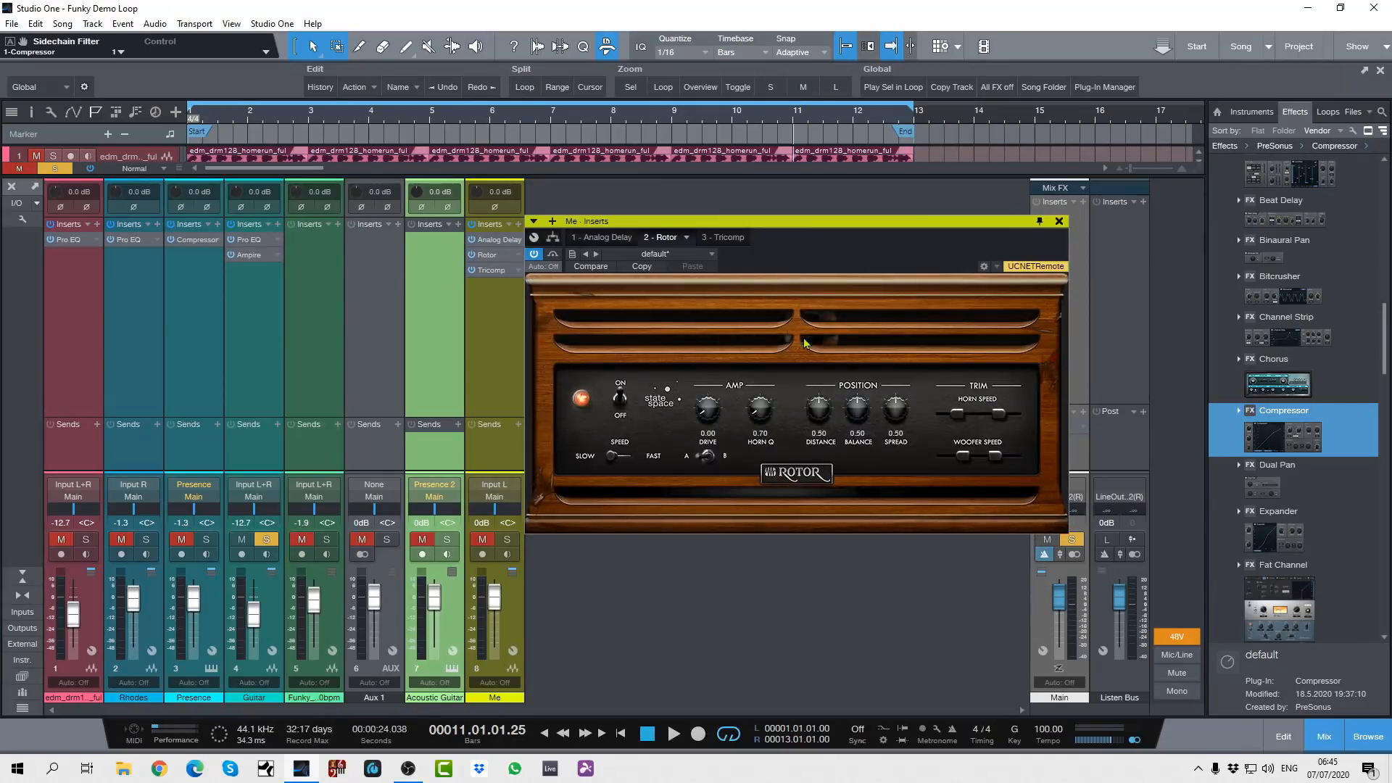
left_click(1059, 221)
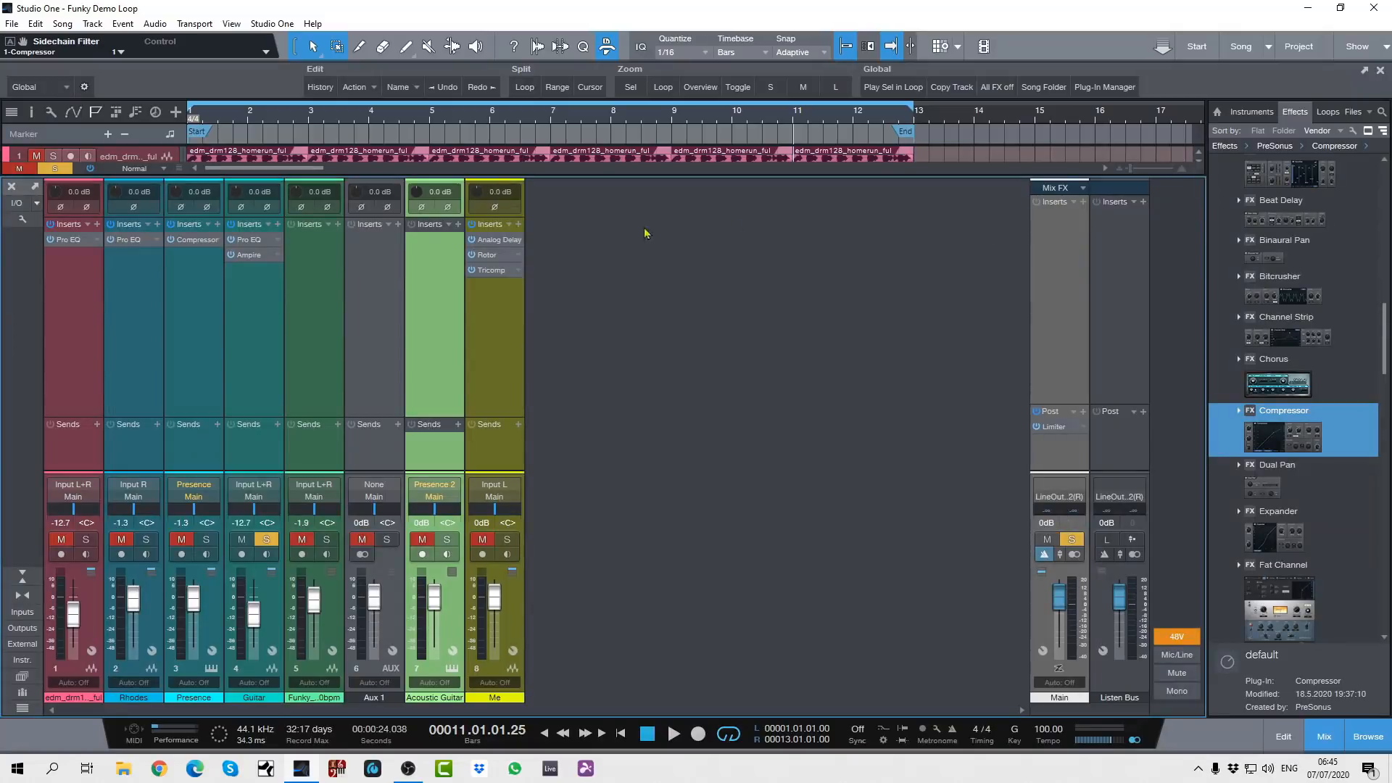
left_click(518, 255)
left_click(537, 257)
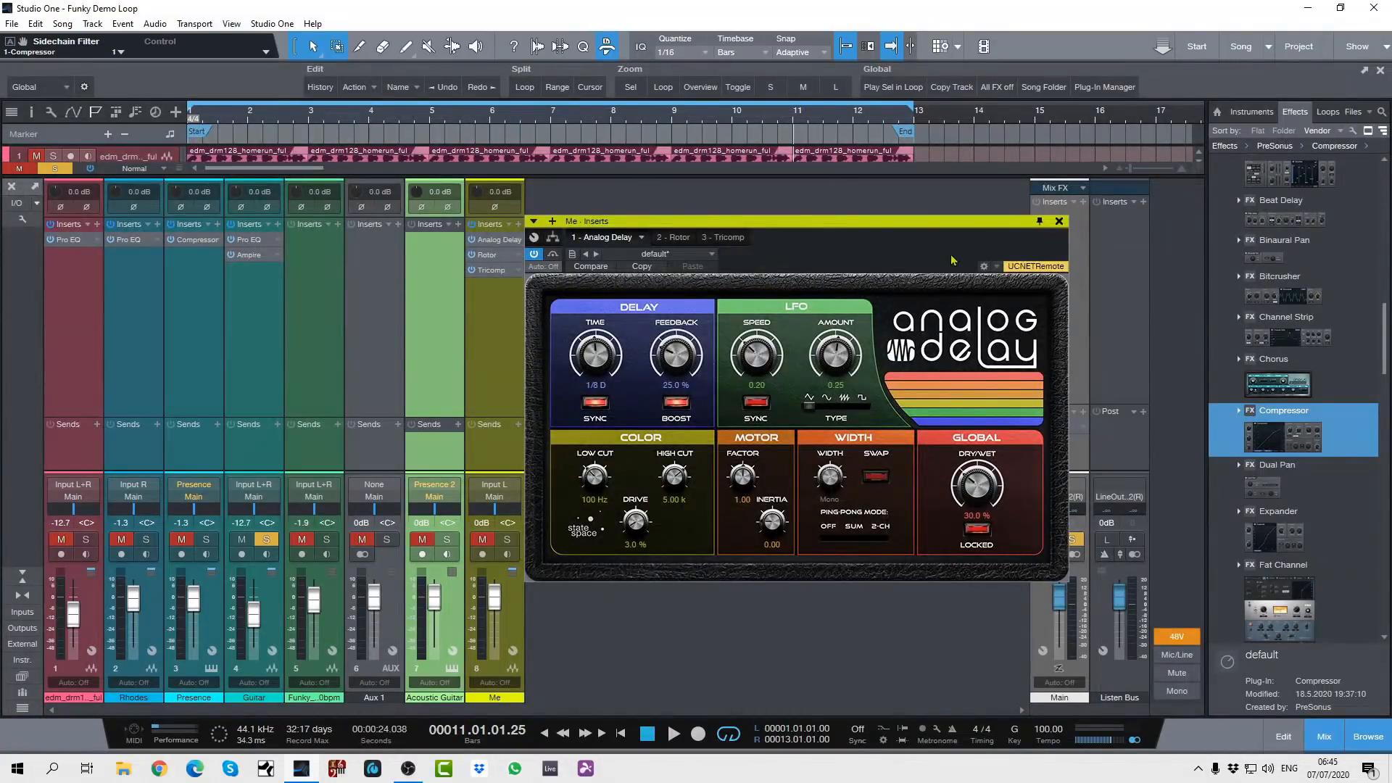
left_click(1059, 221)
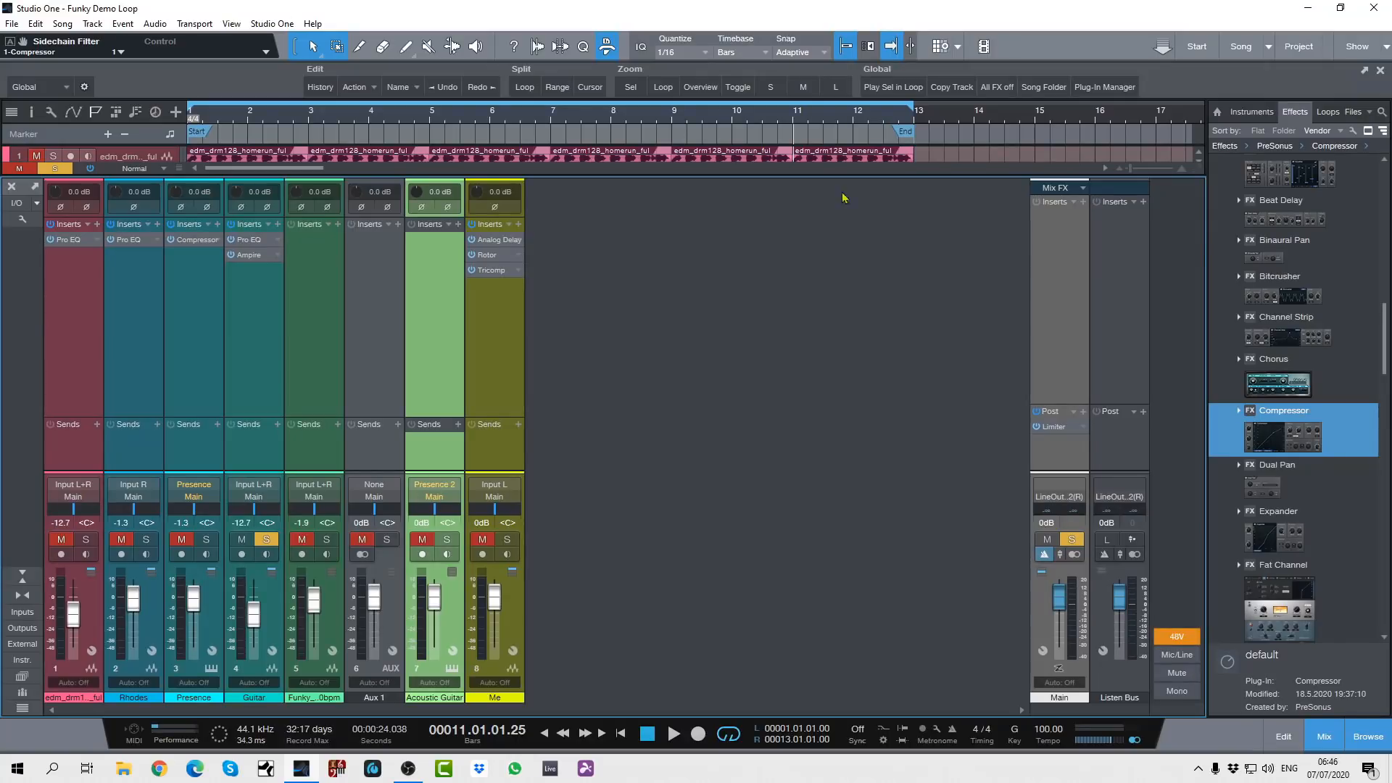
Open My 1st Show and examine the playback modes available for Channelle and the player patches across the setlist timeline
left_click(1387, 49)
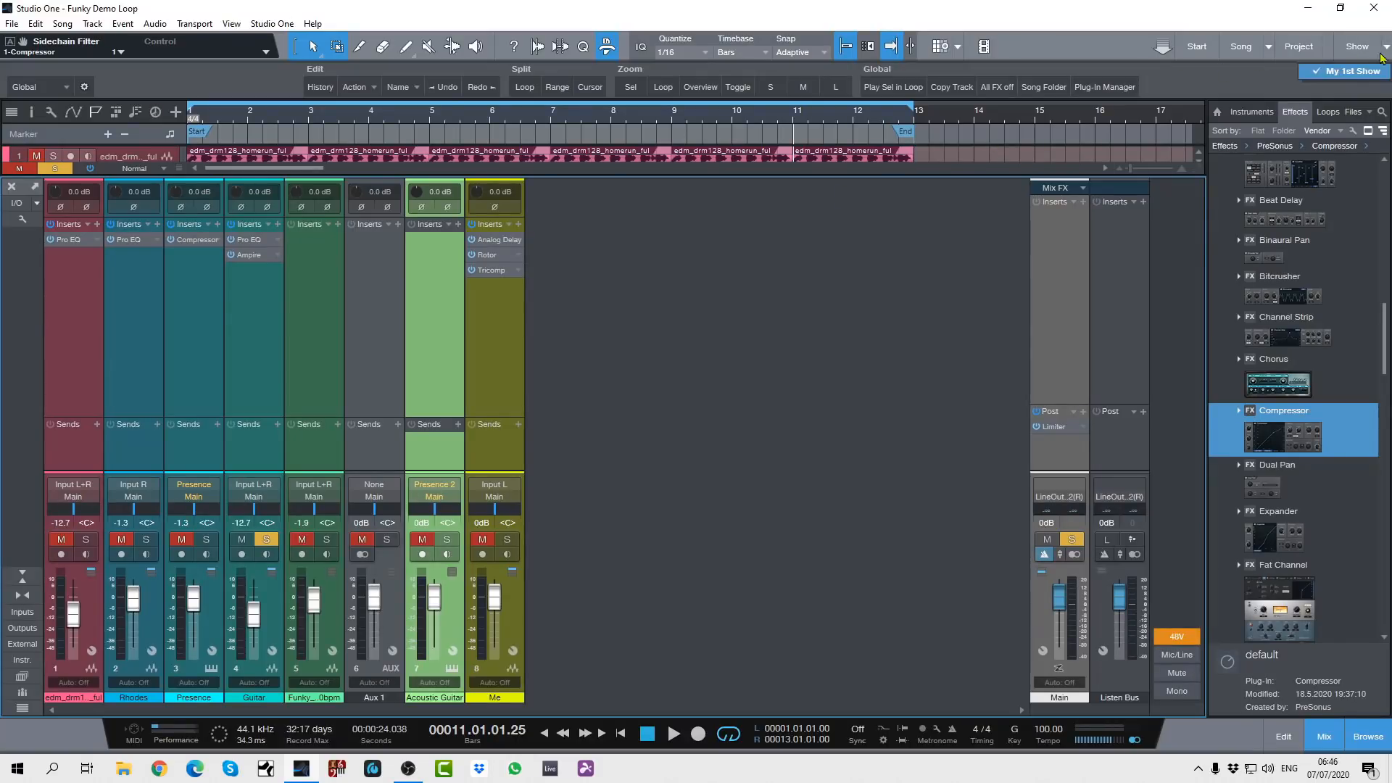
left_click(1345, 76)
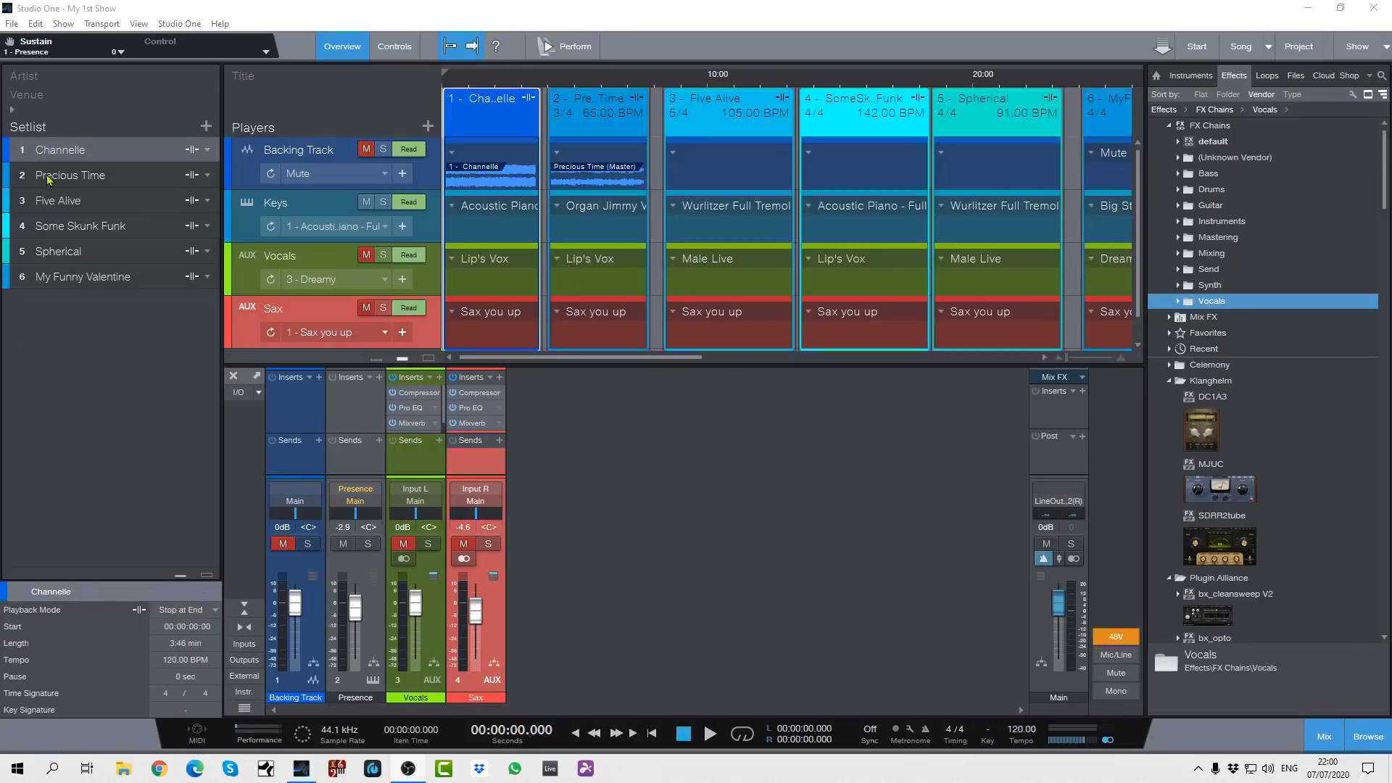
left_click(215, 611)
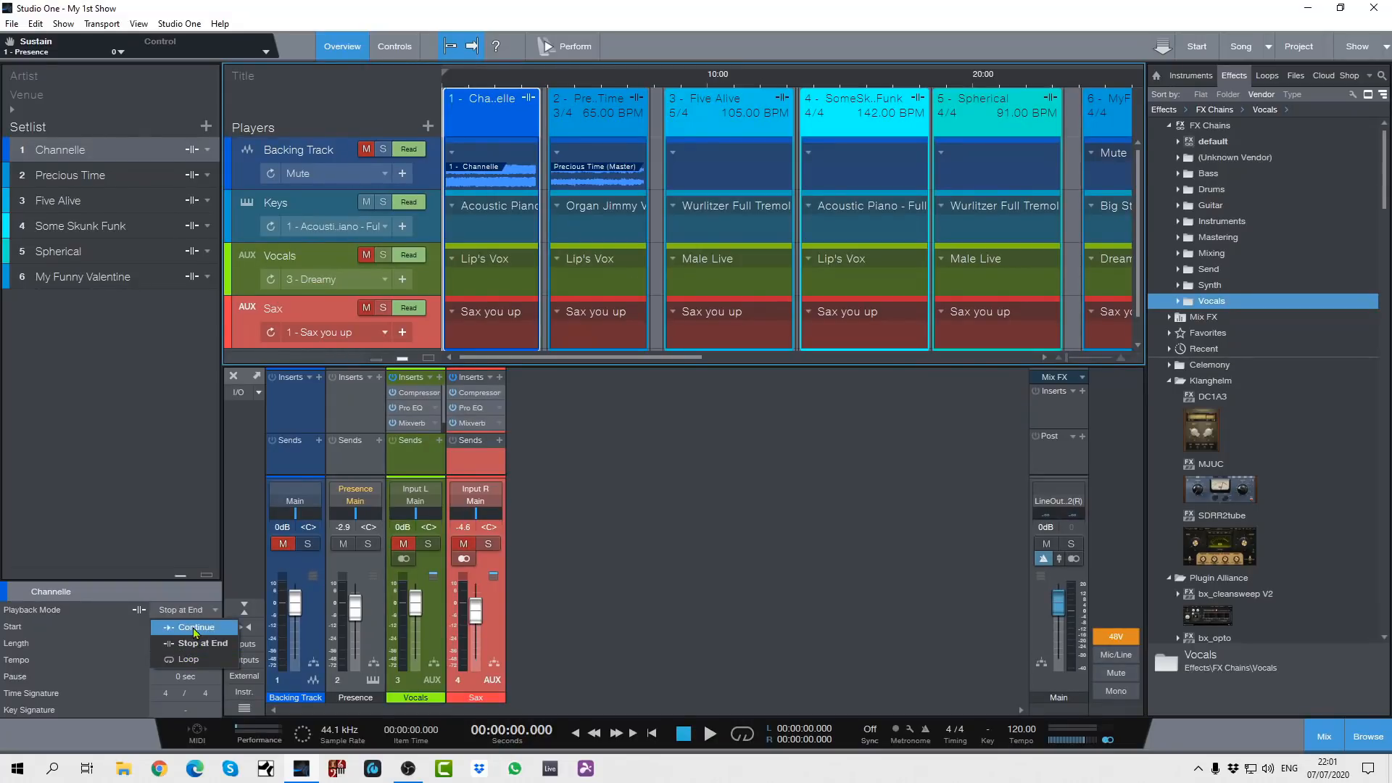
left_click(141, 511)
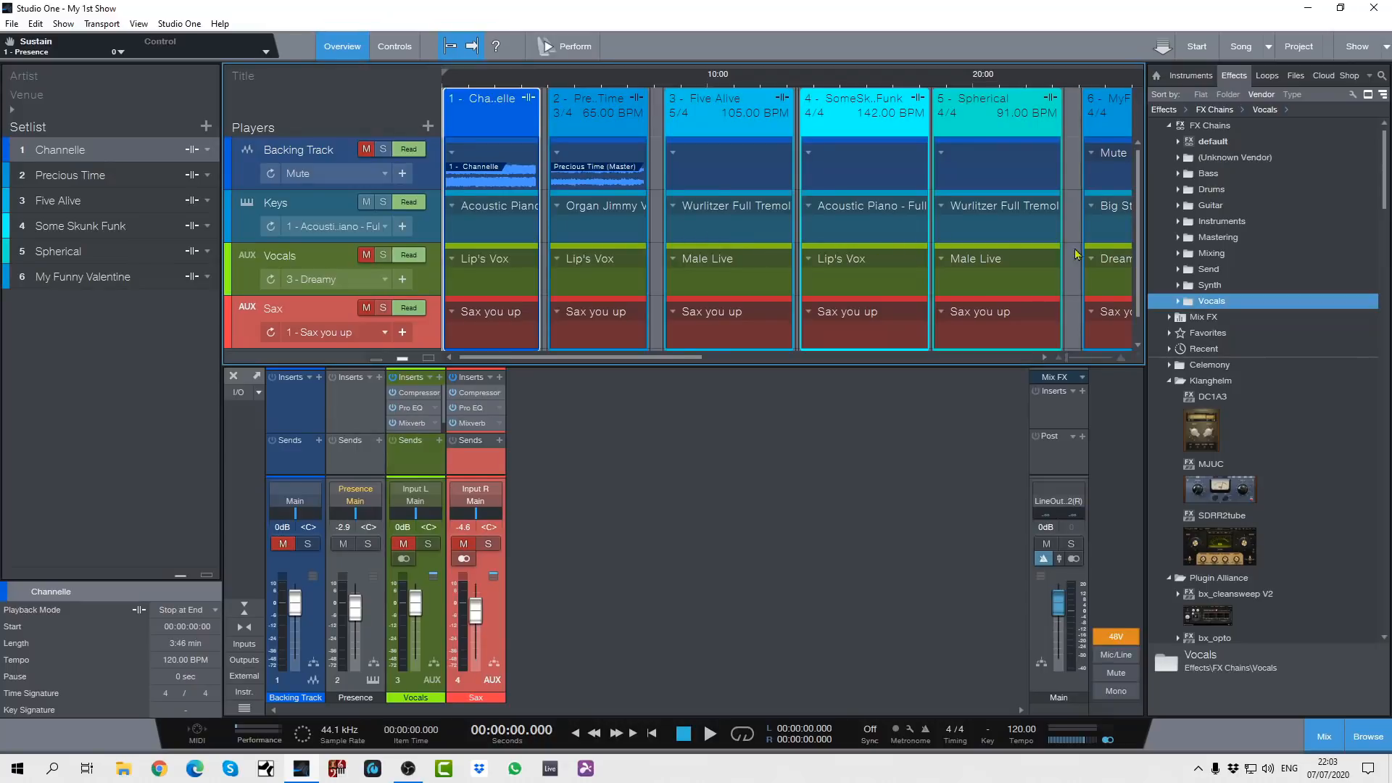
left_click_drag(702, 359, 811, 359)
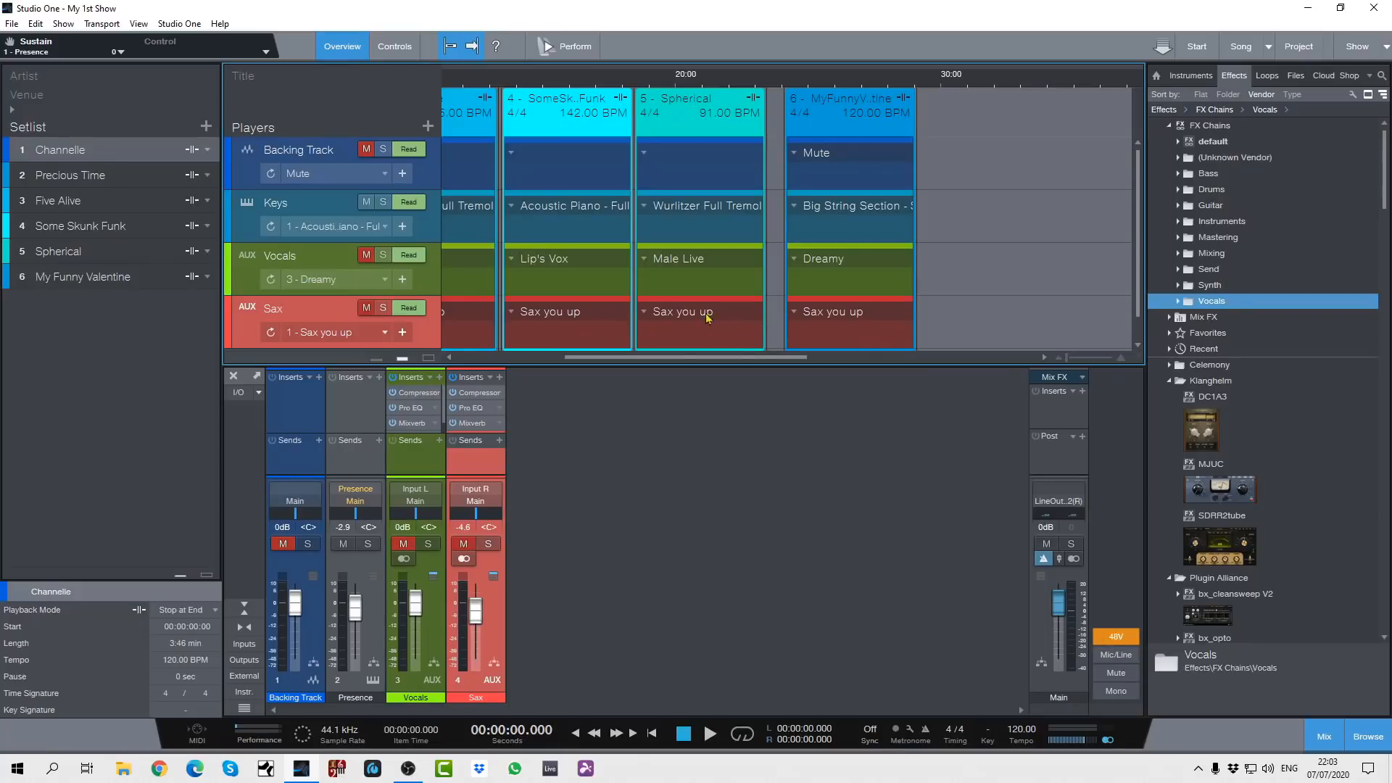
scroll(657, 356, "left", 5)
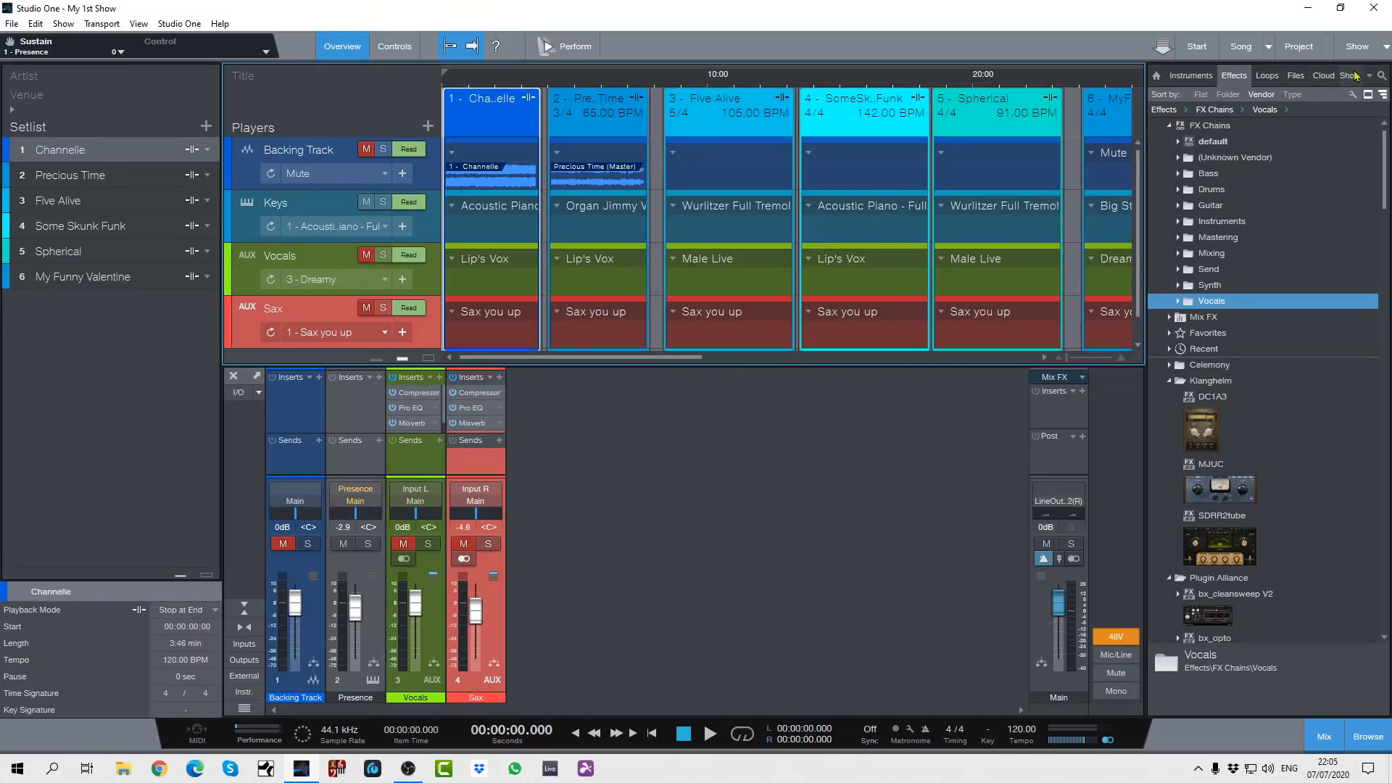
Switch to Demo Show and add a light-blue backing track player named Backing with No Preset and the Main output
left_click(1386, 46)
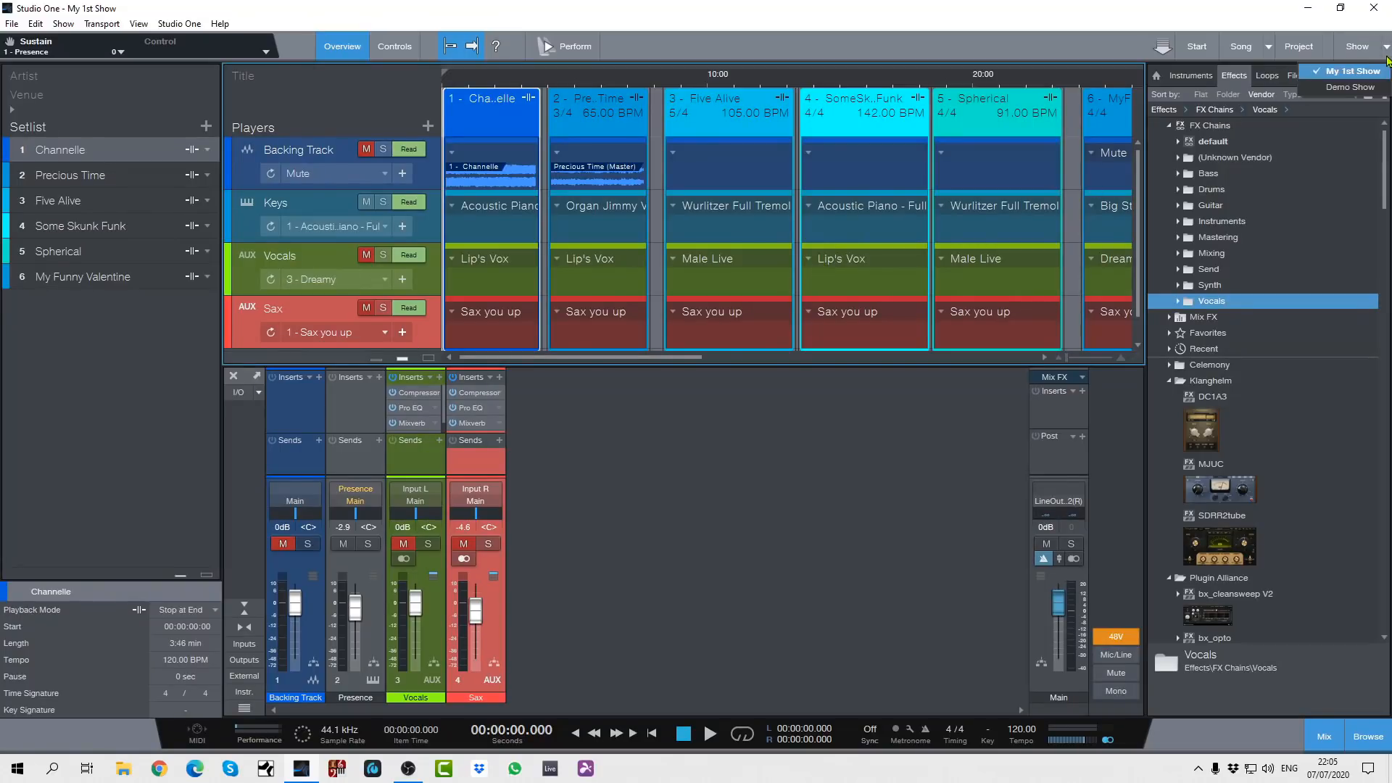
left_click(1353, 88)
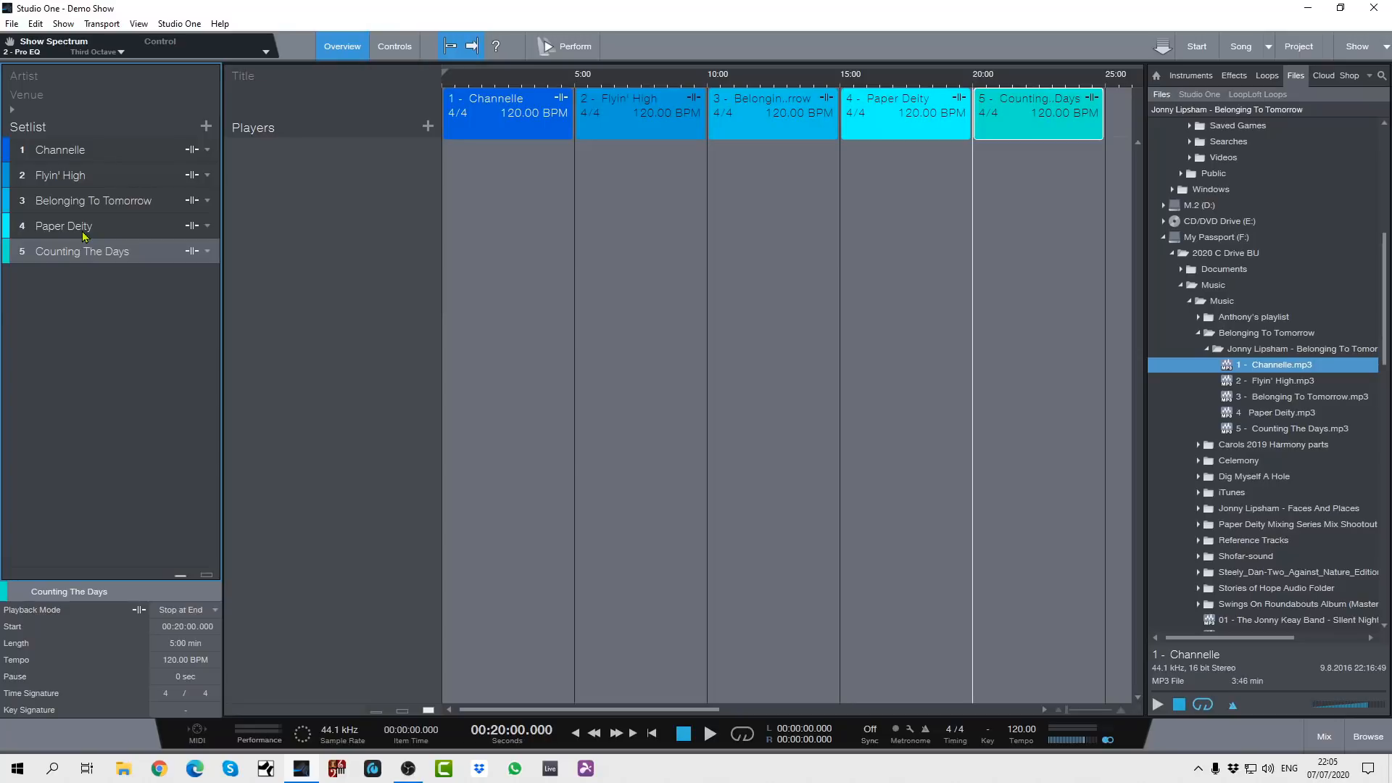
left_click(427, 127)
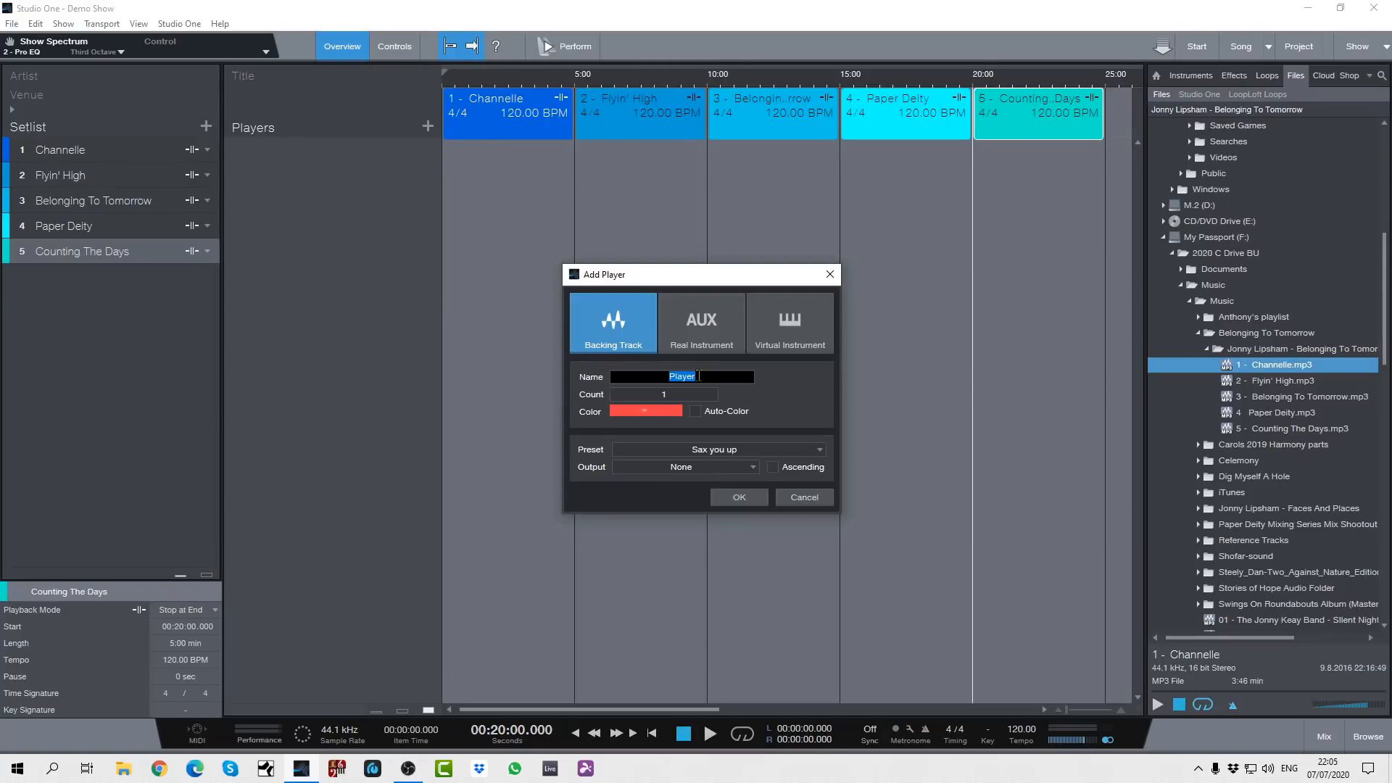
type("Backing")
left_click(664, 410)
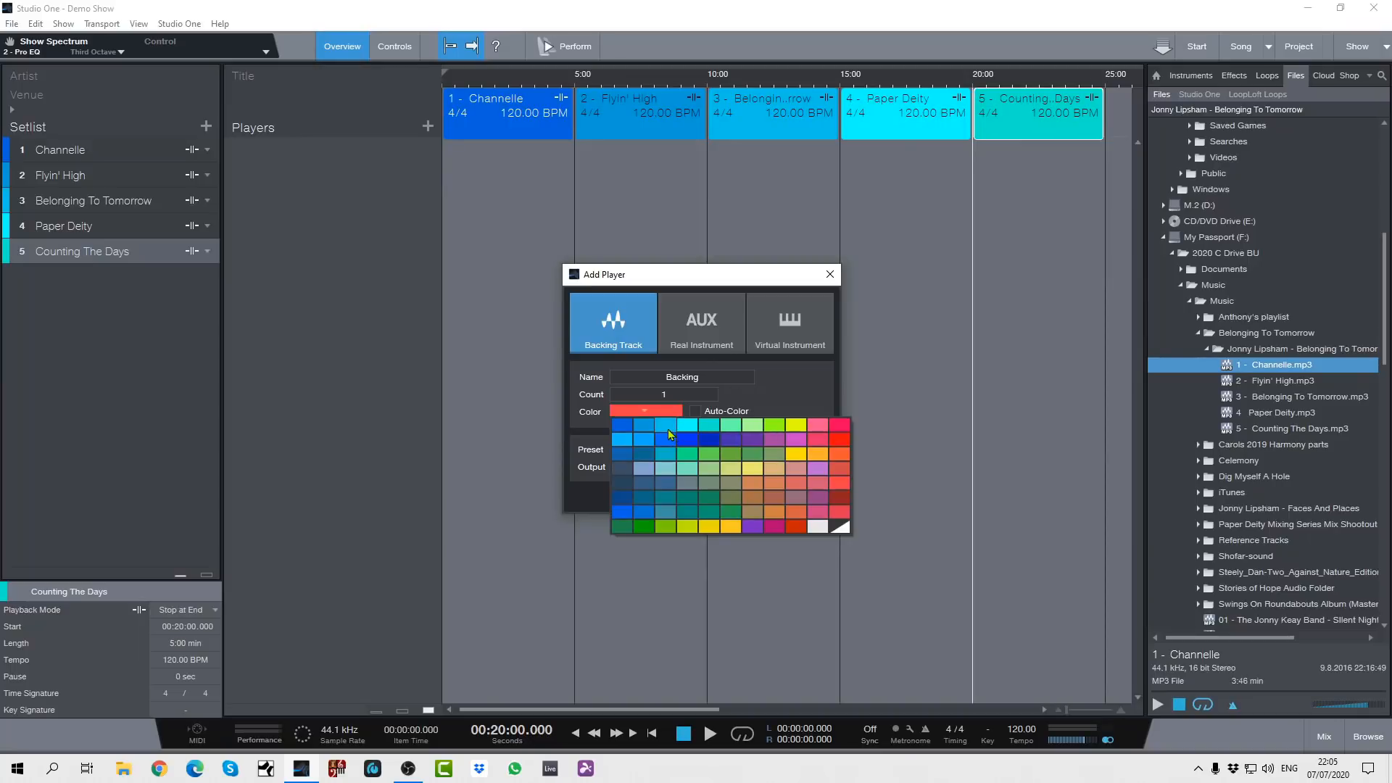
left_click(668, 431)
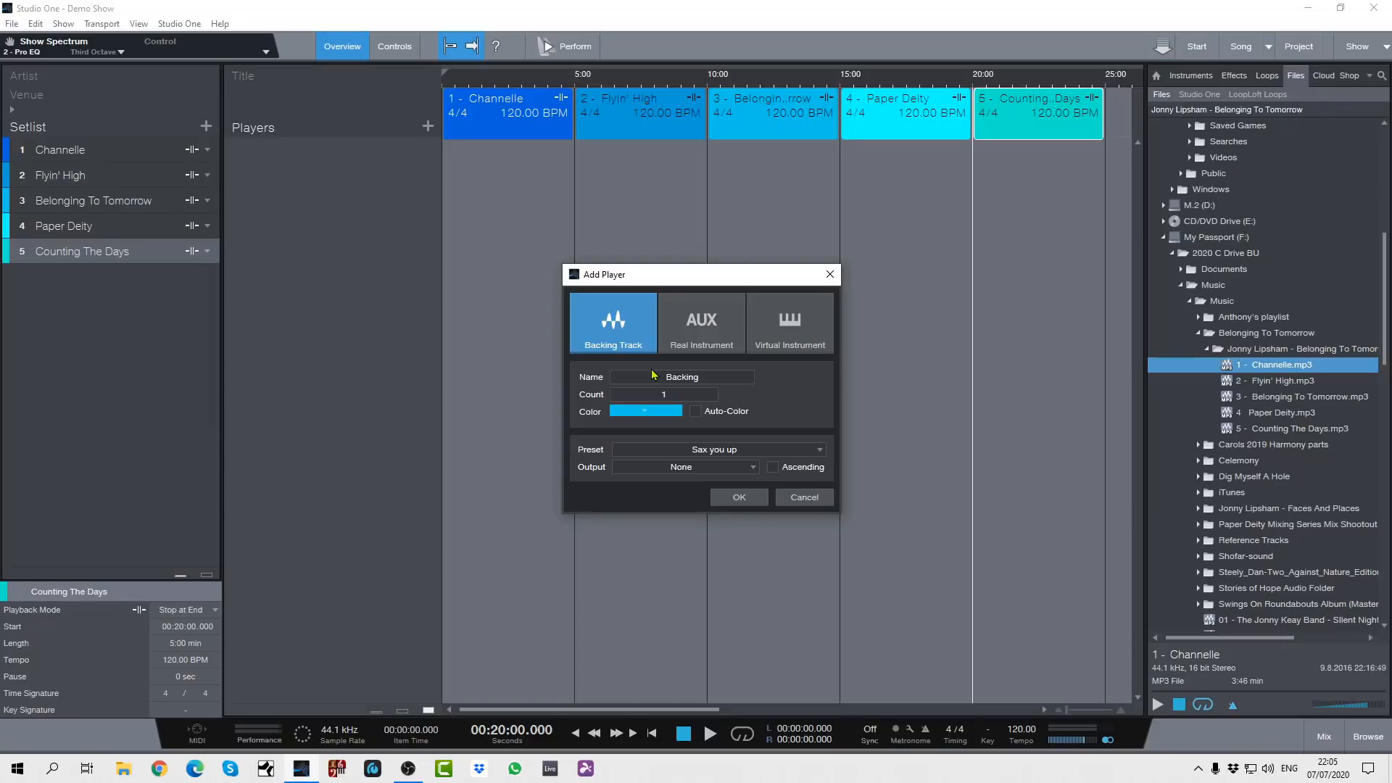
left_click(819, 455)
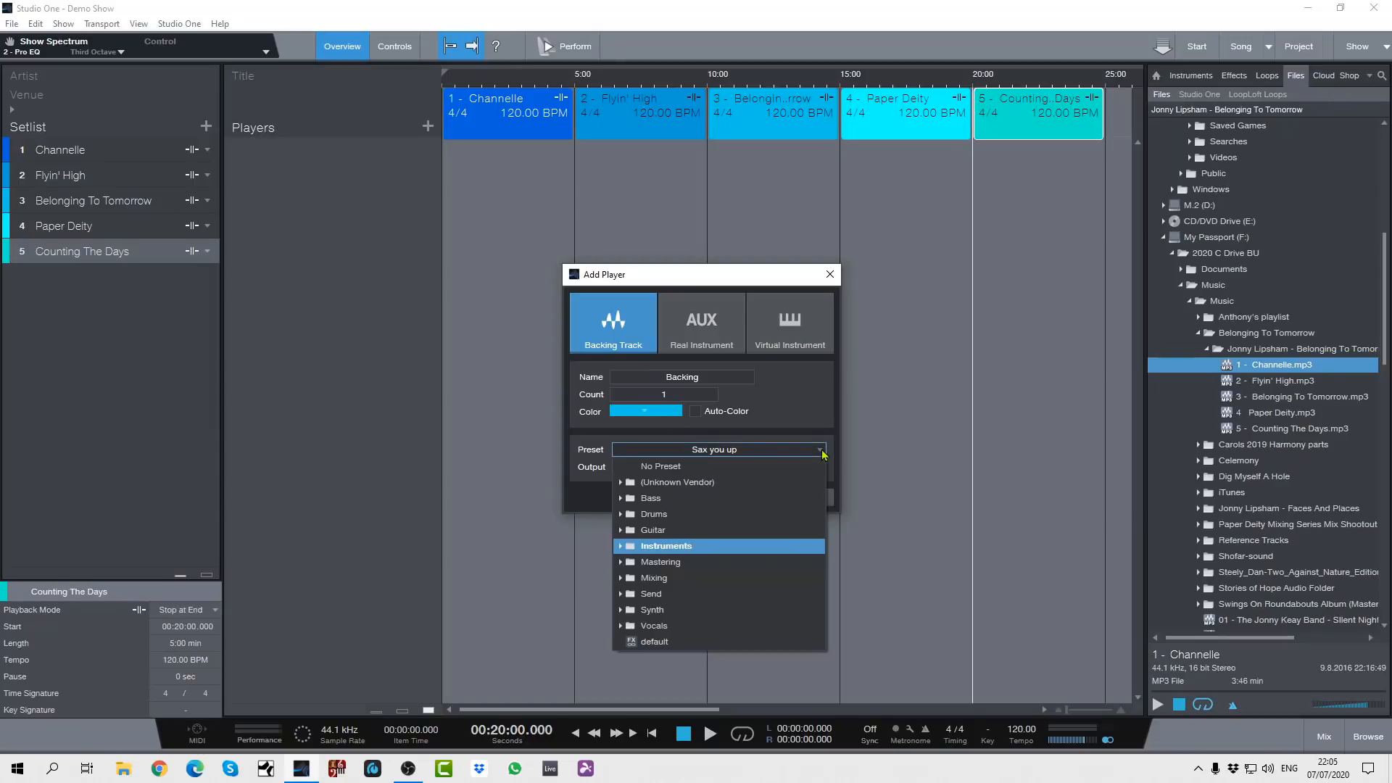
left_click(694, 467)
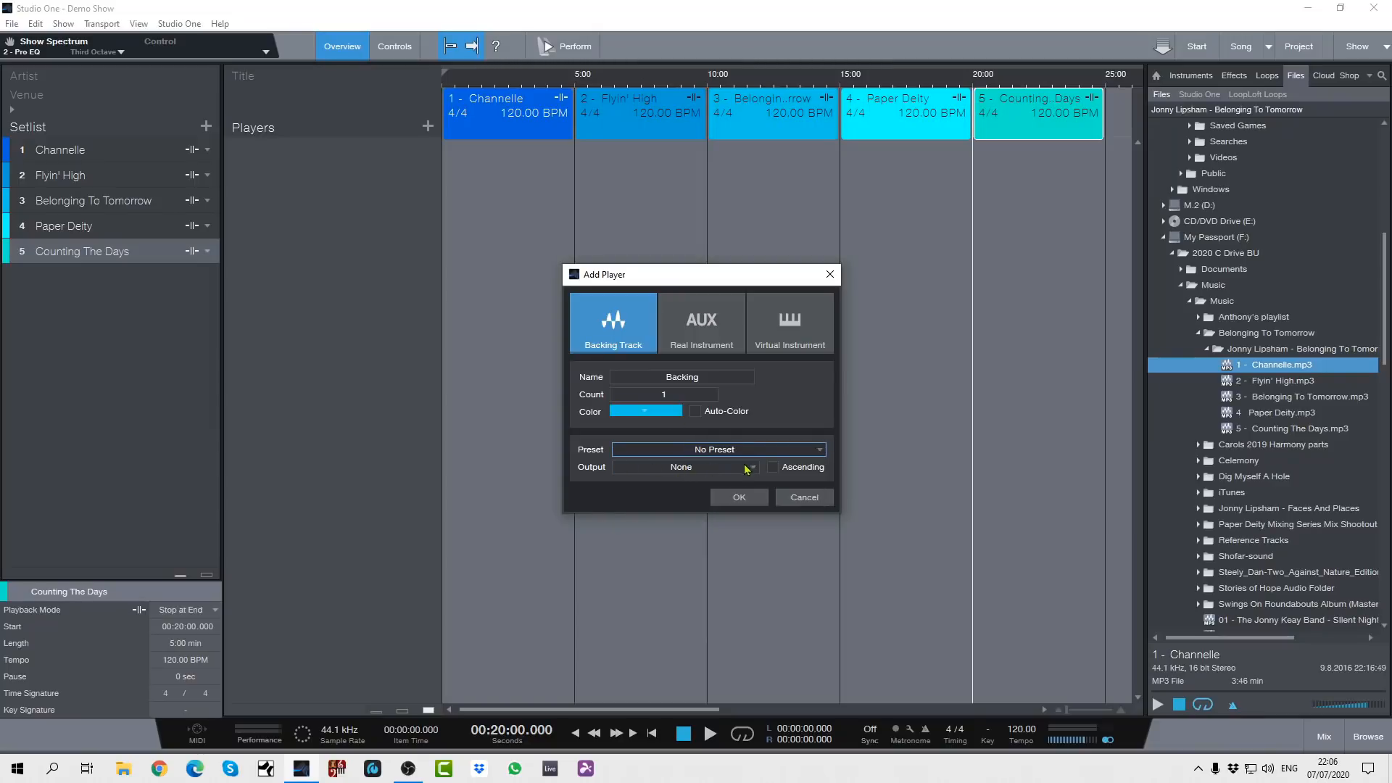
left_click(745, 468)
left_click(682, 484)
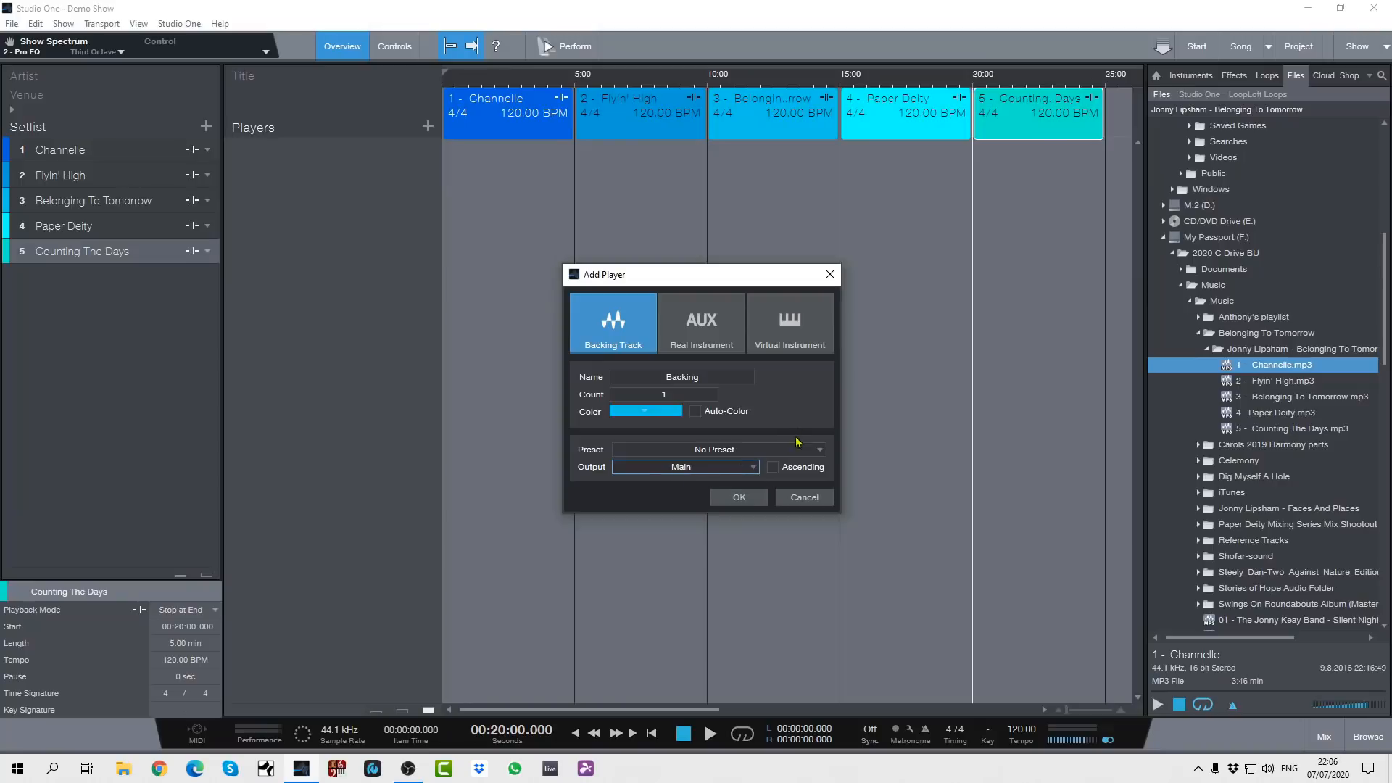
left_click(742, 502)
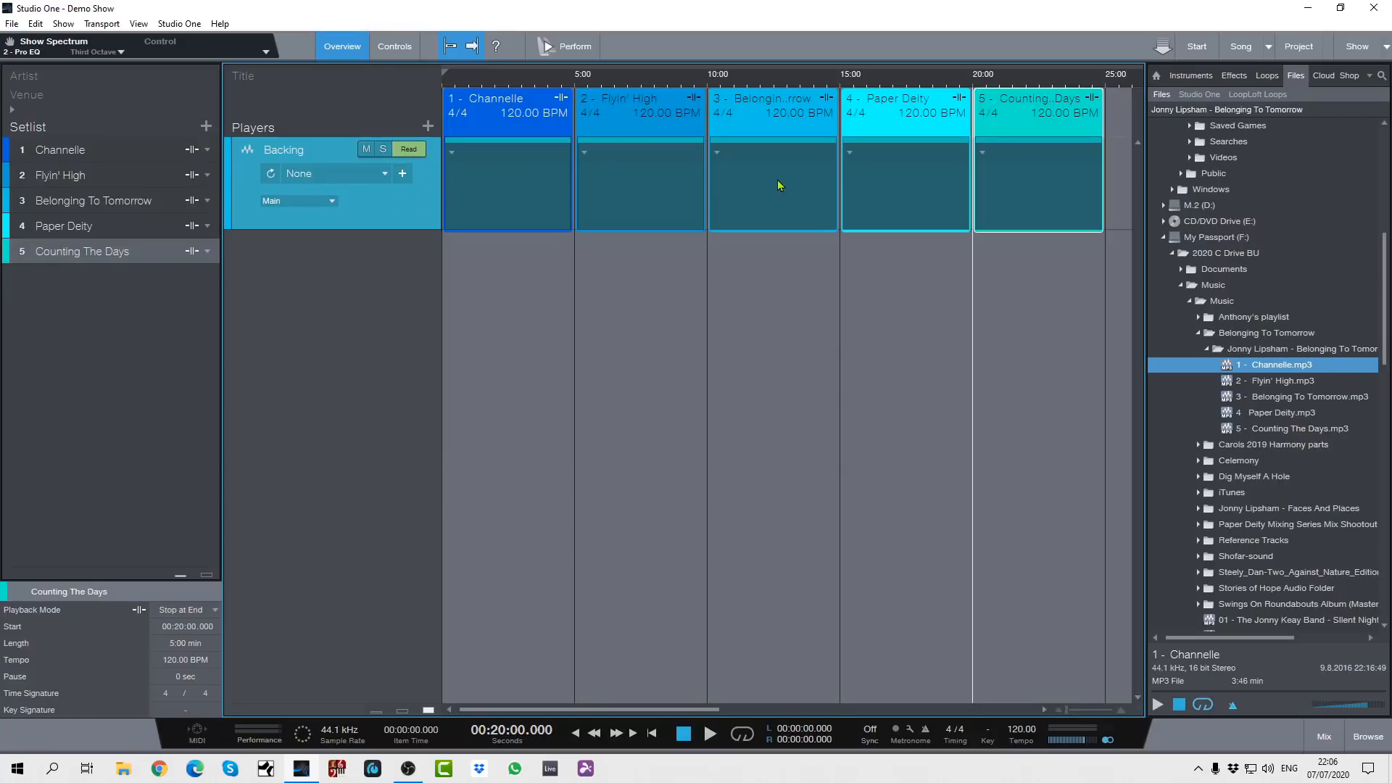
Show the mixer, hide its channel list and instrument rack, and enlarge the console area upwards
left_click(1324, 737)
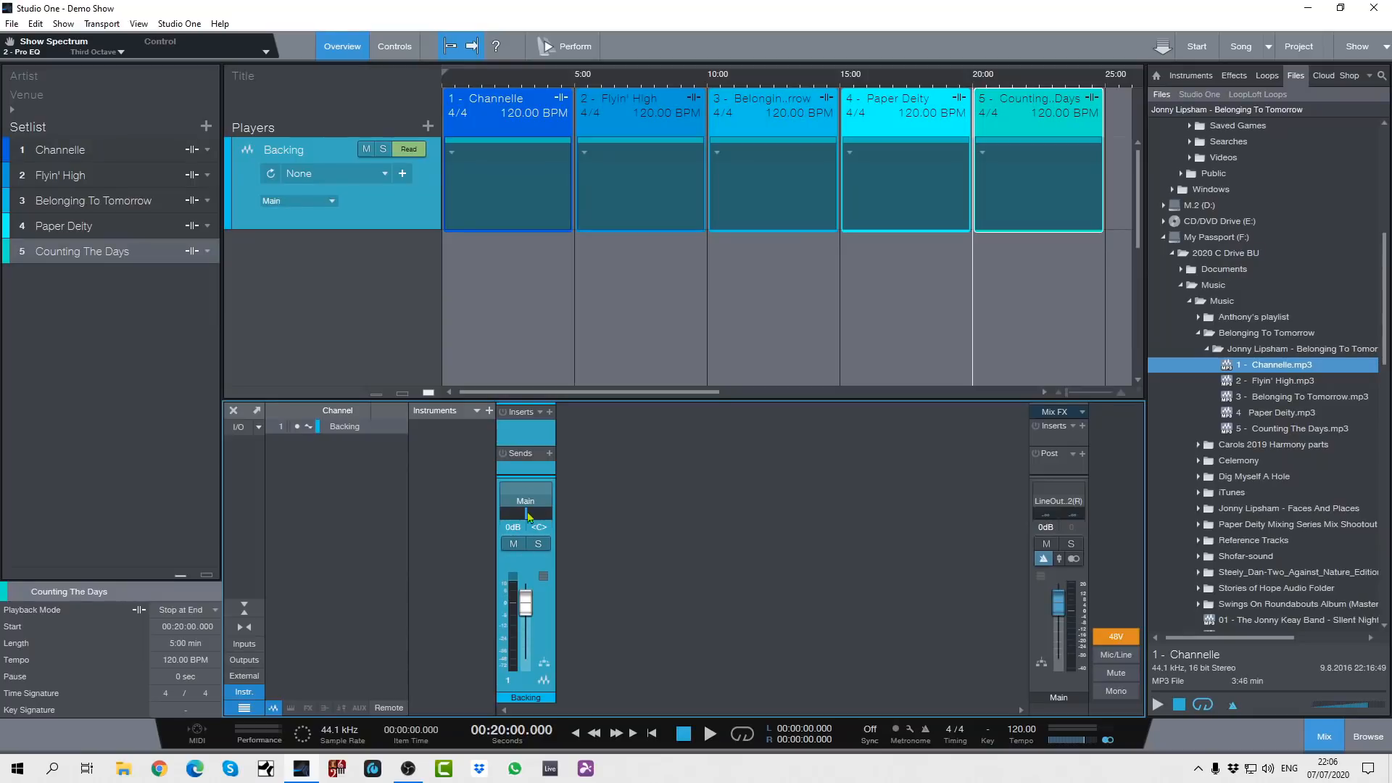
left_click(241, 693)
left_click(243, 706)
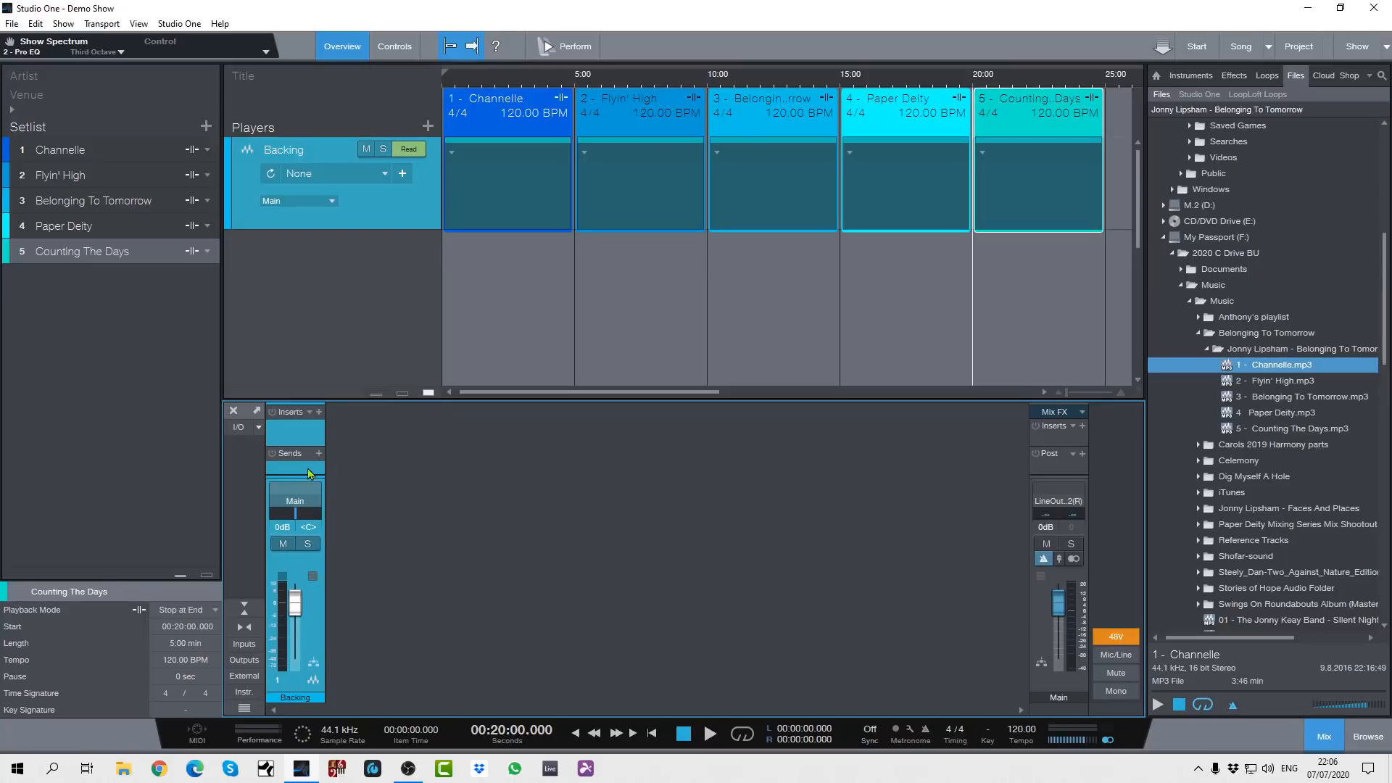
left_click_drag(401, 400, 400, 361)
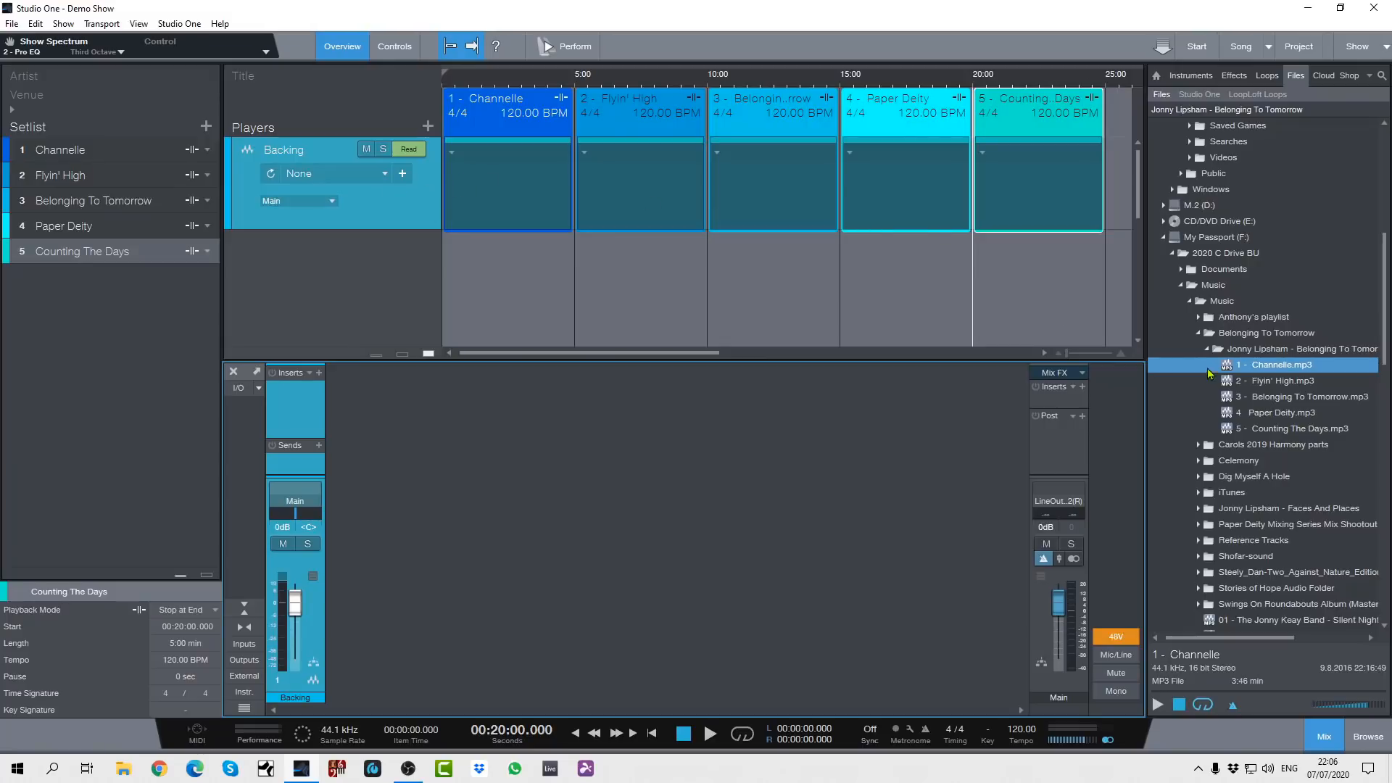
Import 1 - Channelle.mp3 into the Backing player's lane under the Channelle song
left_click_drag(1262, 367, 526, 173)
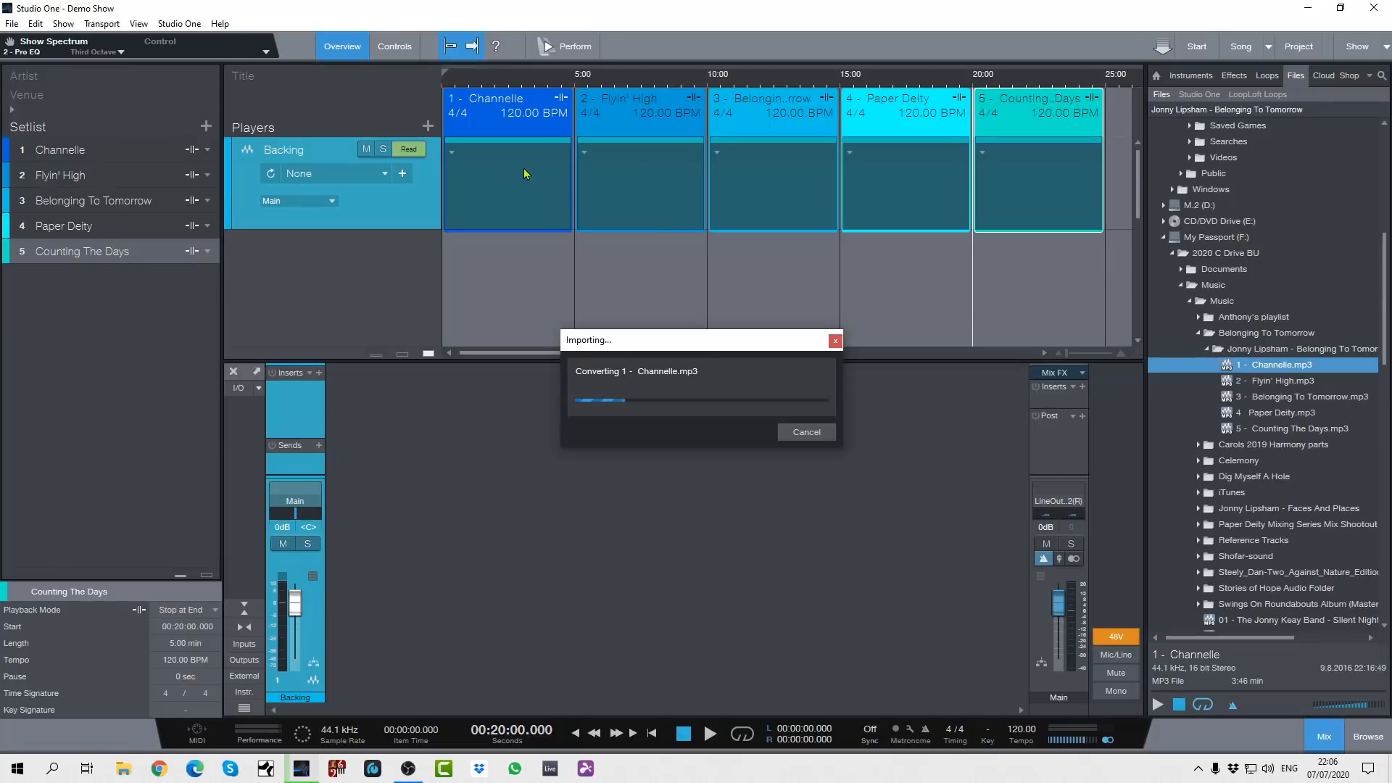
left_click(1289, 383)
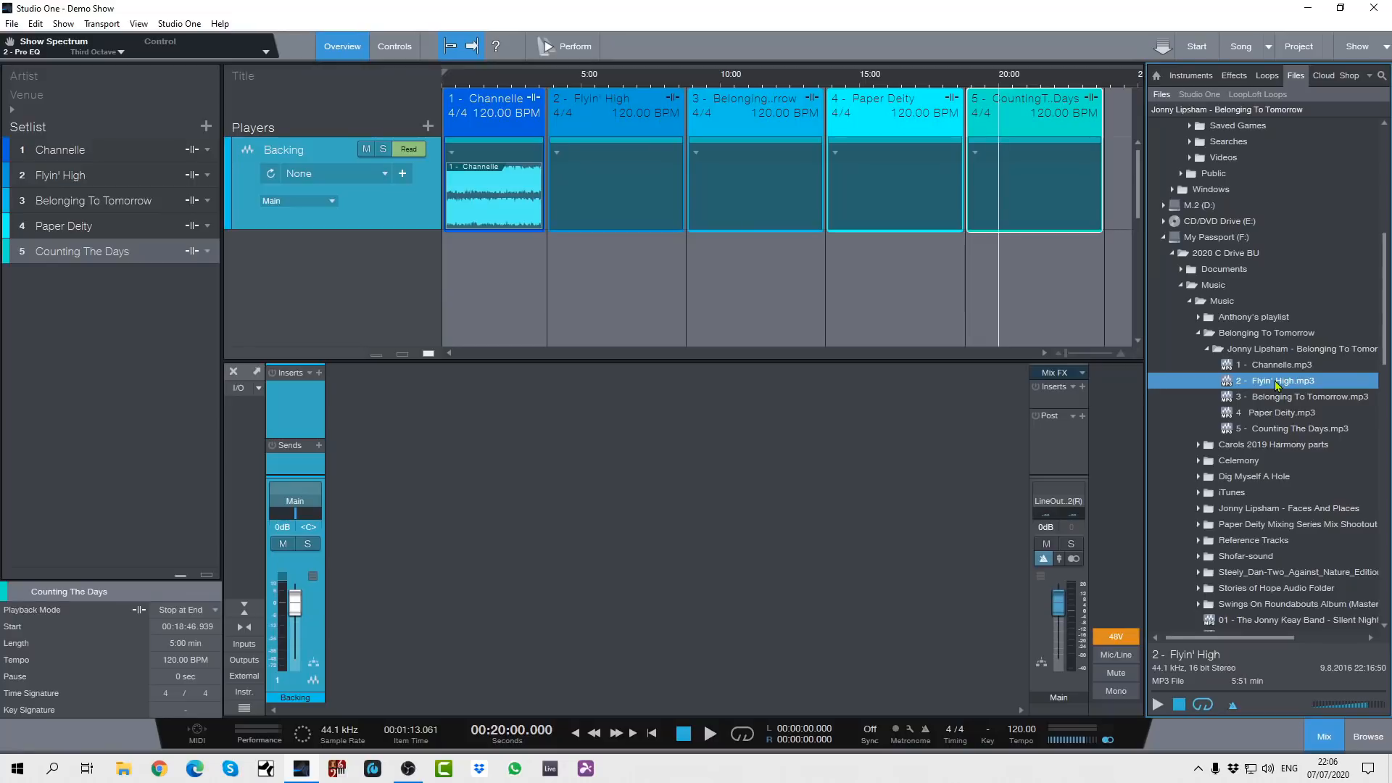
left_click_drag(1278, 385, 868, 268)
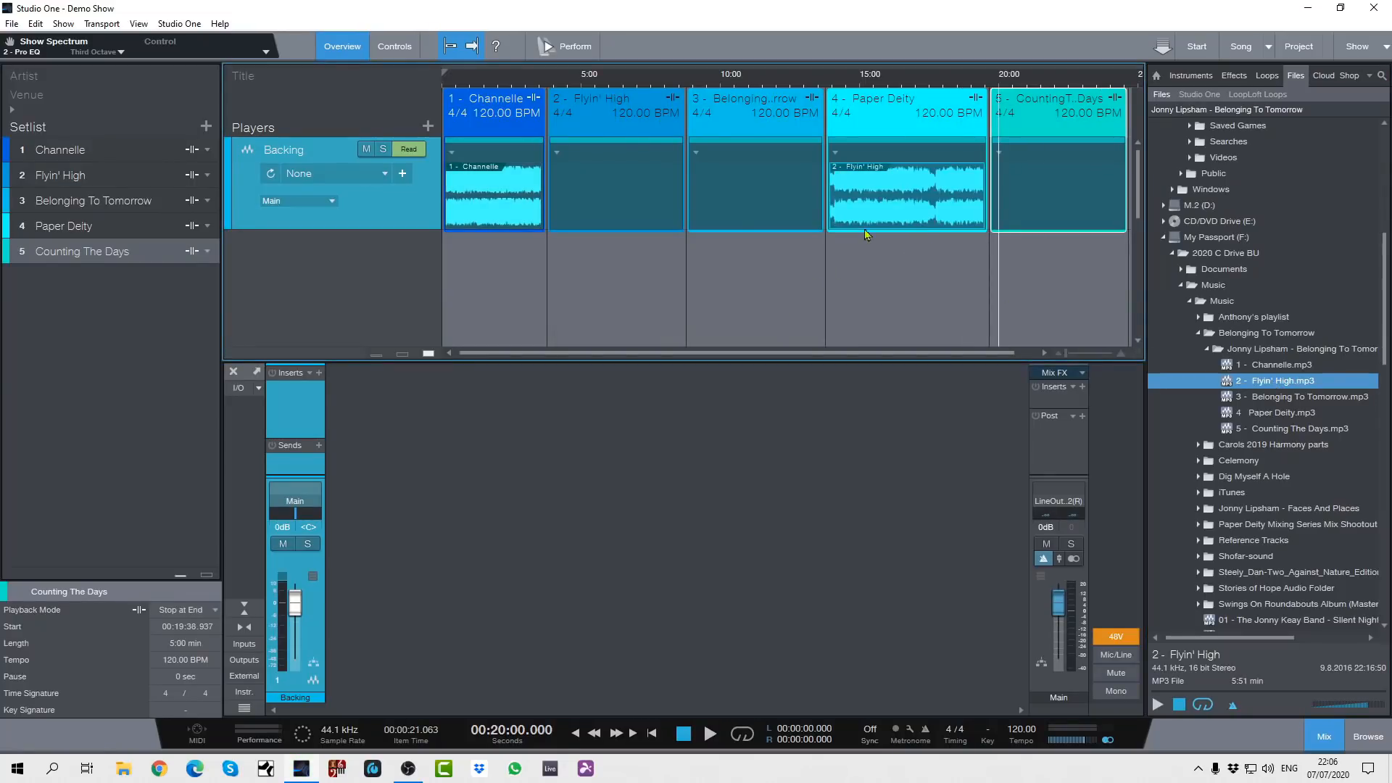
left_click(835, 153)
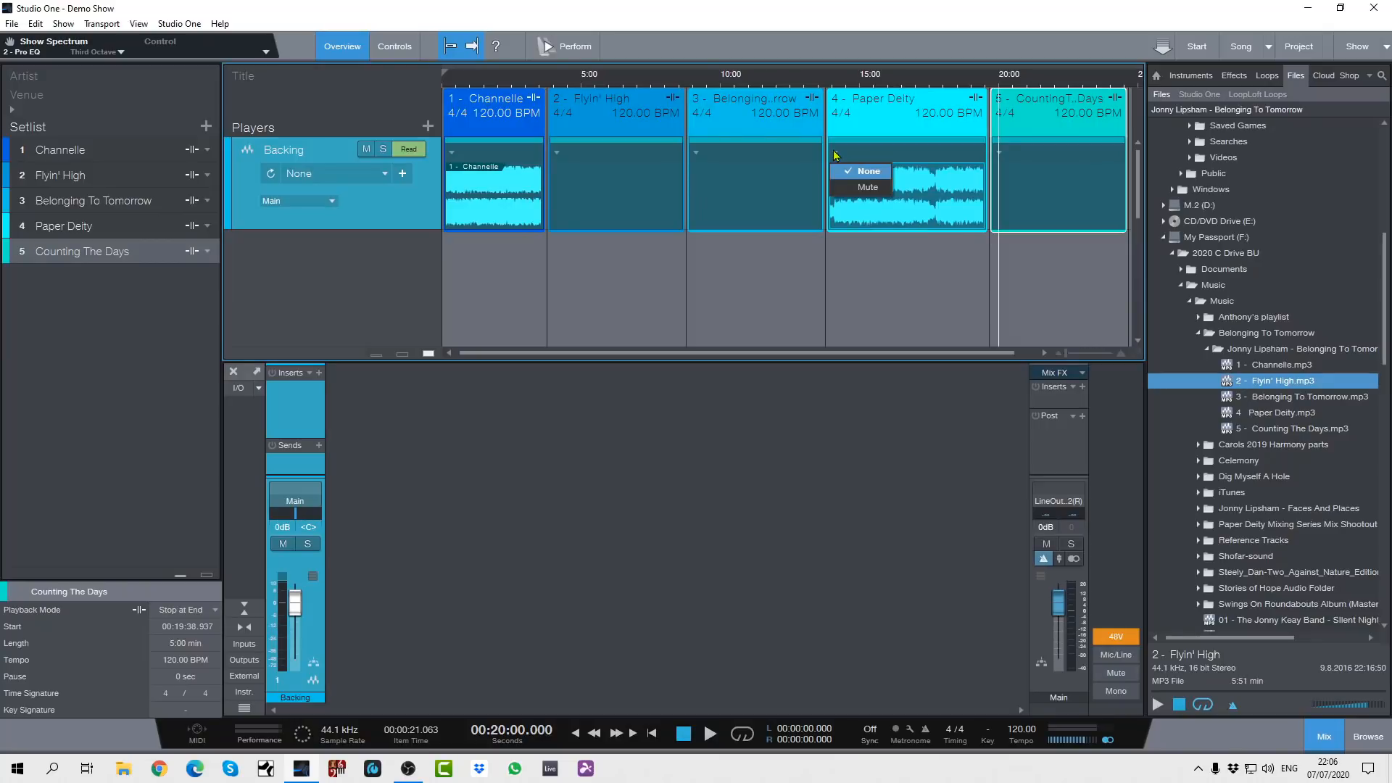
left_click(841, 187)
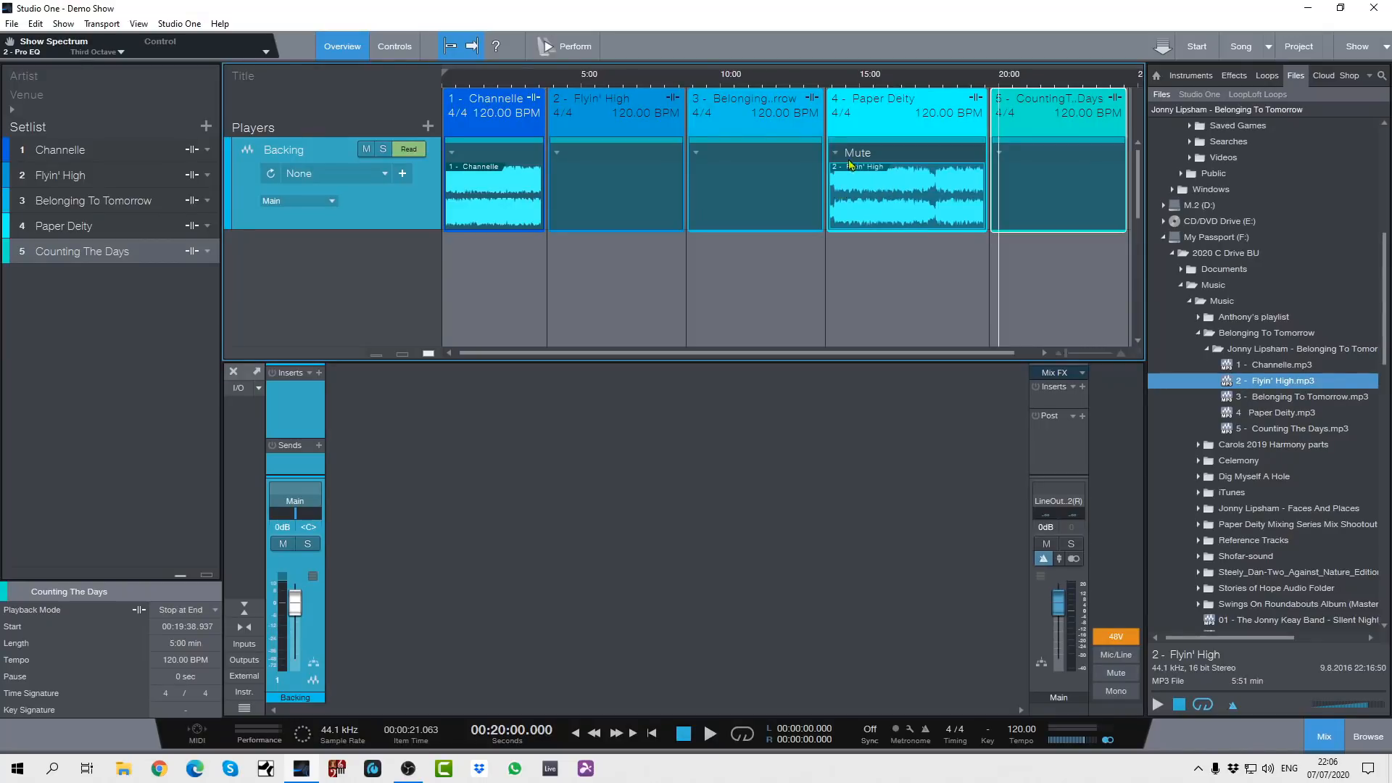
left_click(836, 153)
left_click(845, 172)
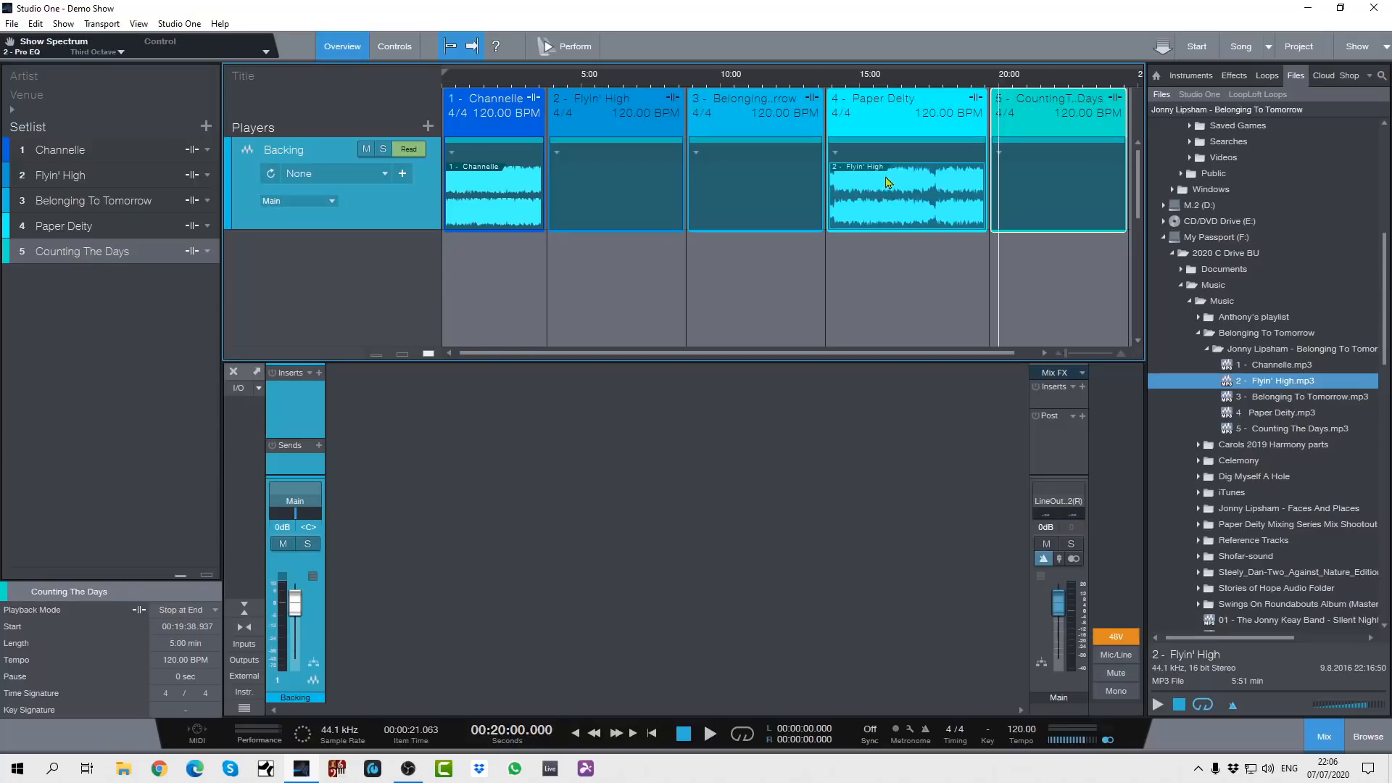
right_click(905, 191)
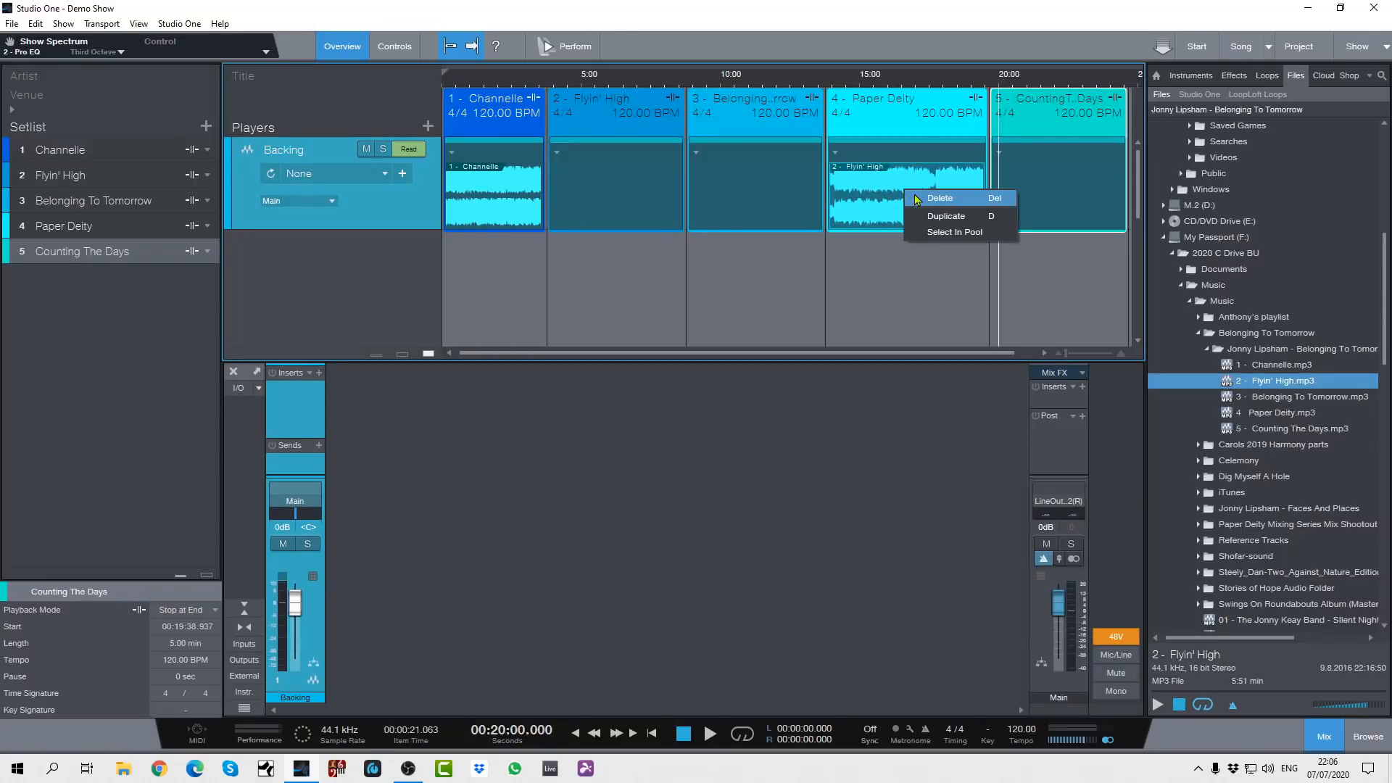
left_click(912, 195)
Import the Flyin' High, Belonging To Tomorrow, Paper Deity and Counting The Days MP3s into the Backing player's lane, each under its matching song
left_click_drag(1266, 377, 664, 185)
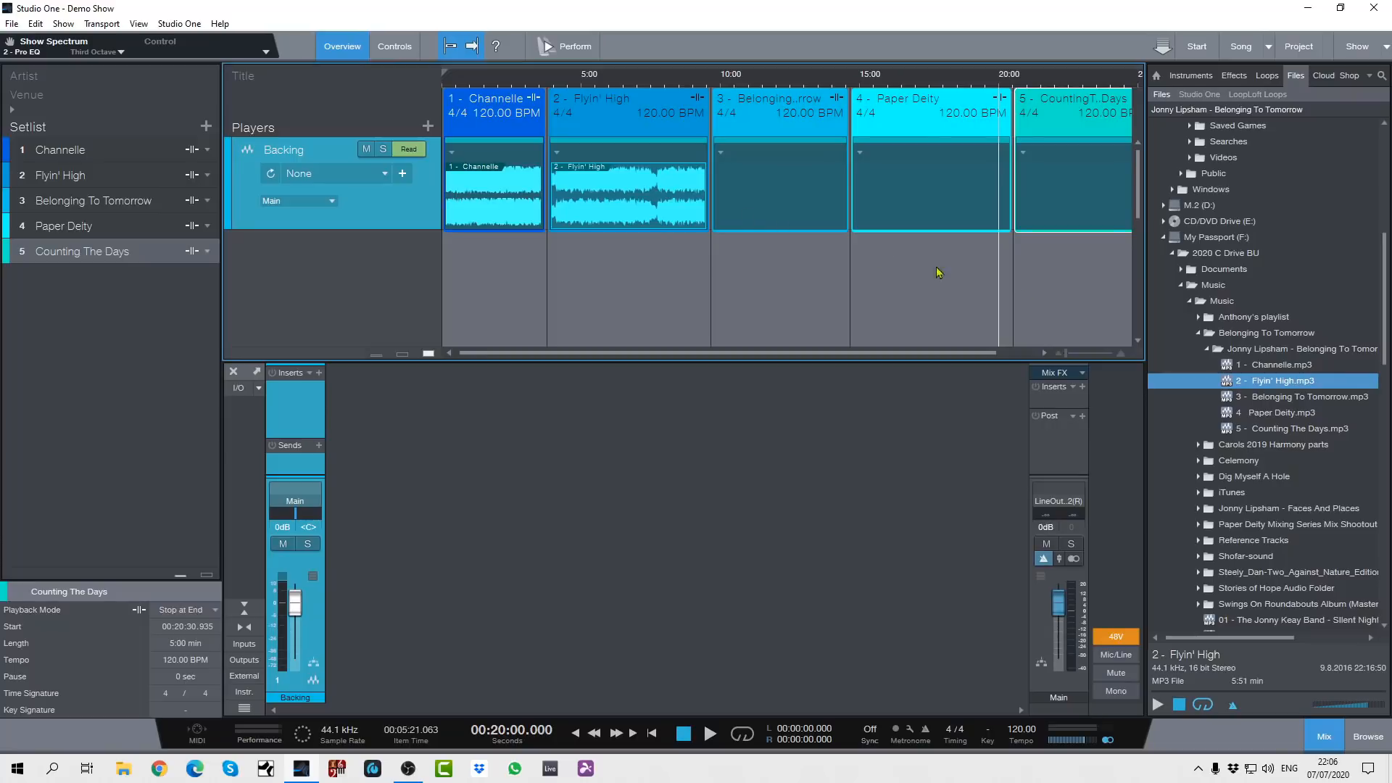
left_click_drag(1277, 399, 811, 173)
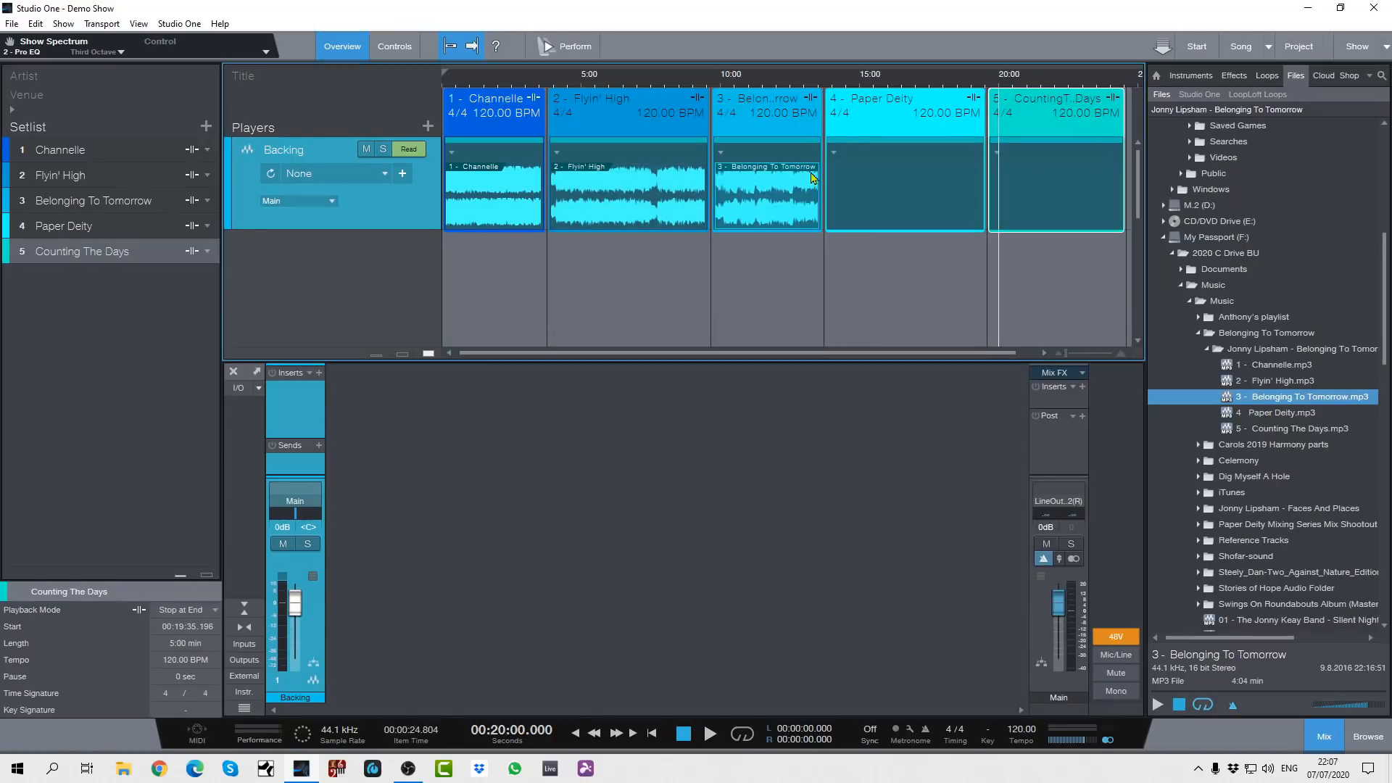
left_click_drag(1284, 415, 920, 200)
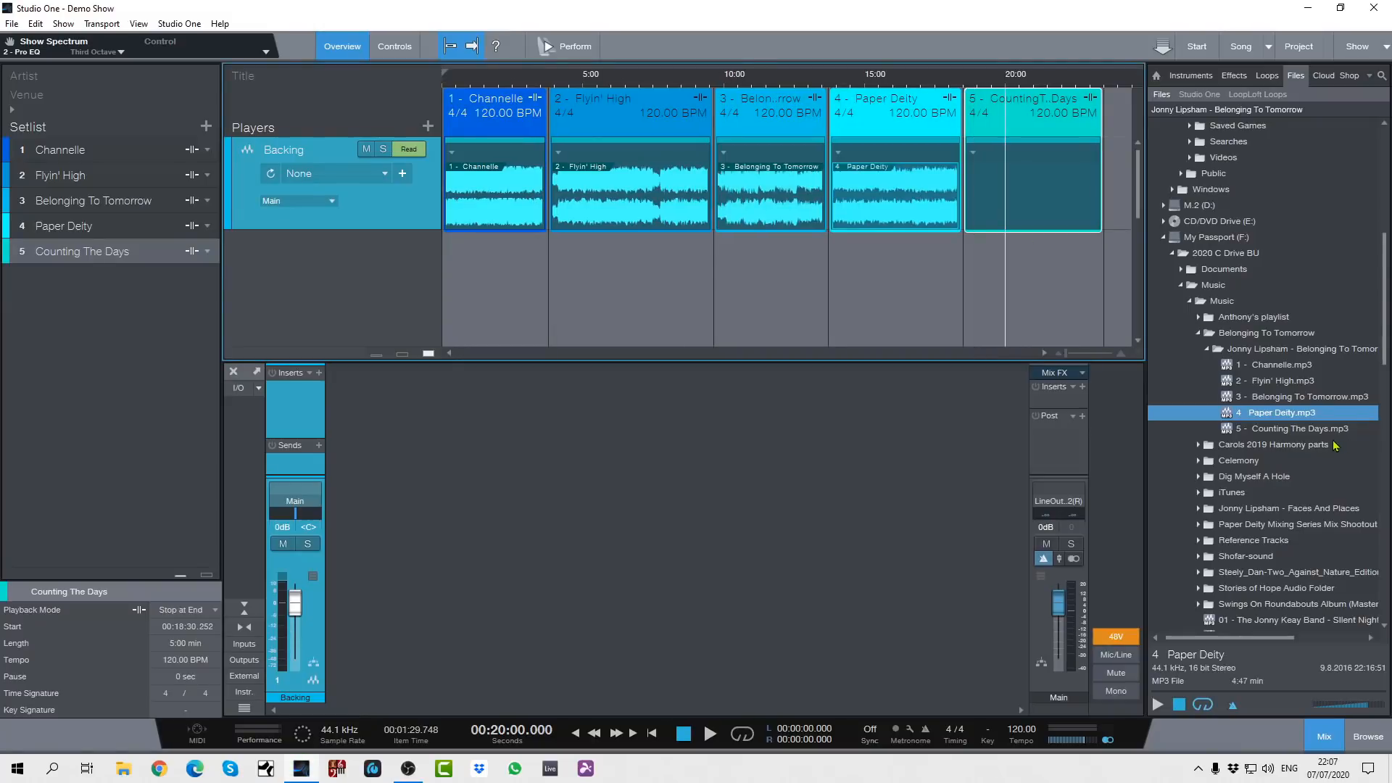
left_click_drag(1302, 428, 1042, 207)
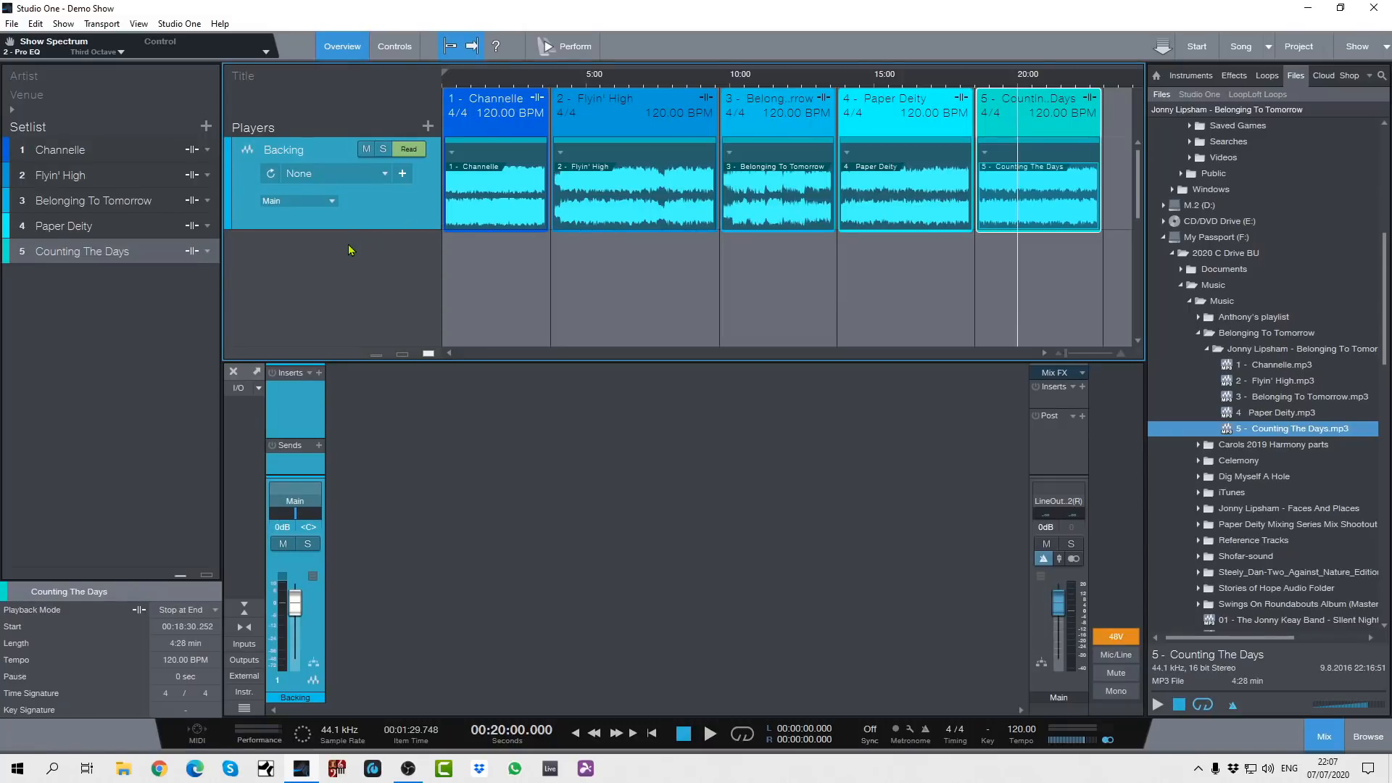
Add a light-green virtual instrument player named Keys with input All Inputs | Any and a new Presence instrument as output
left_click(428, 127)
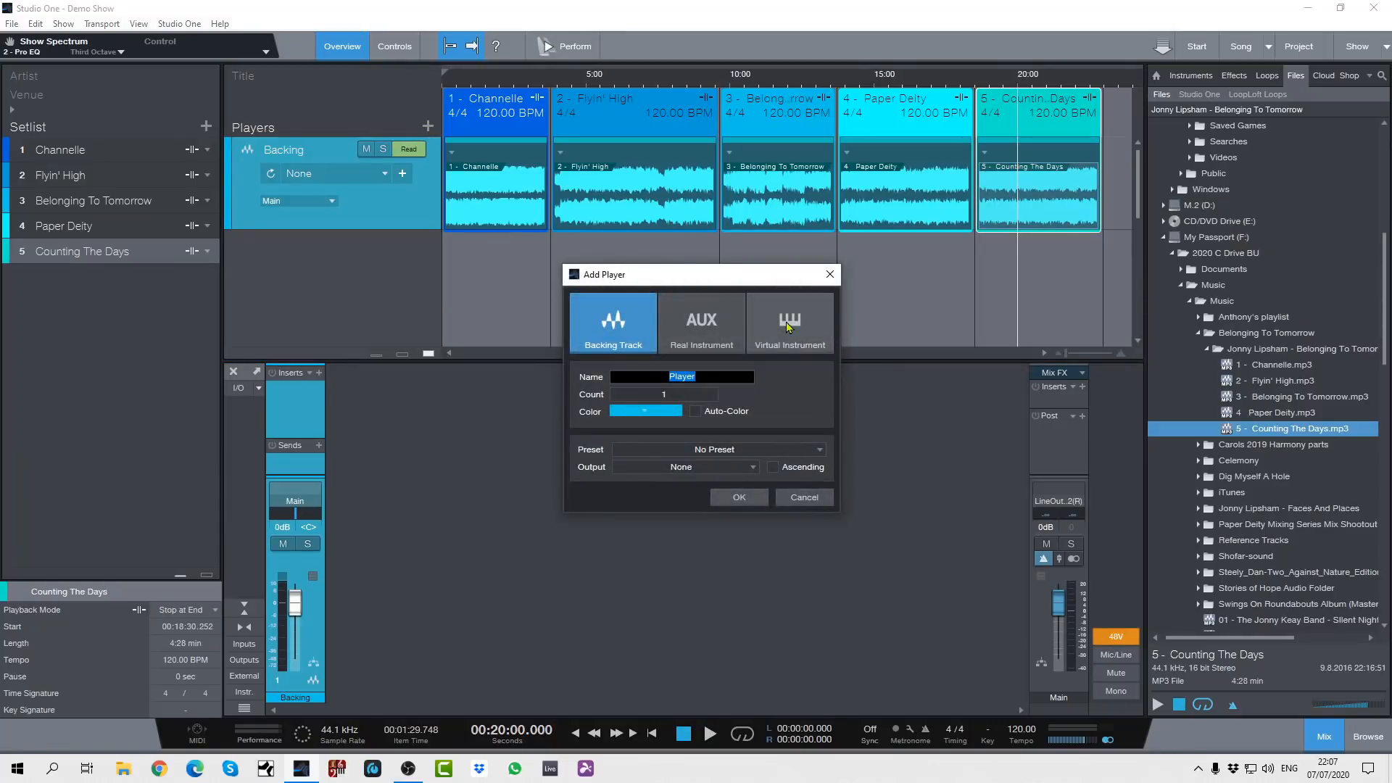
left_click(790, 326)
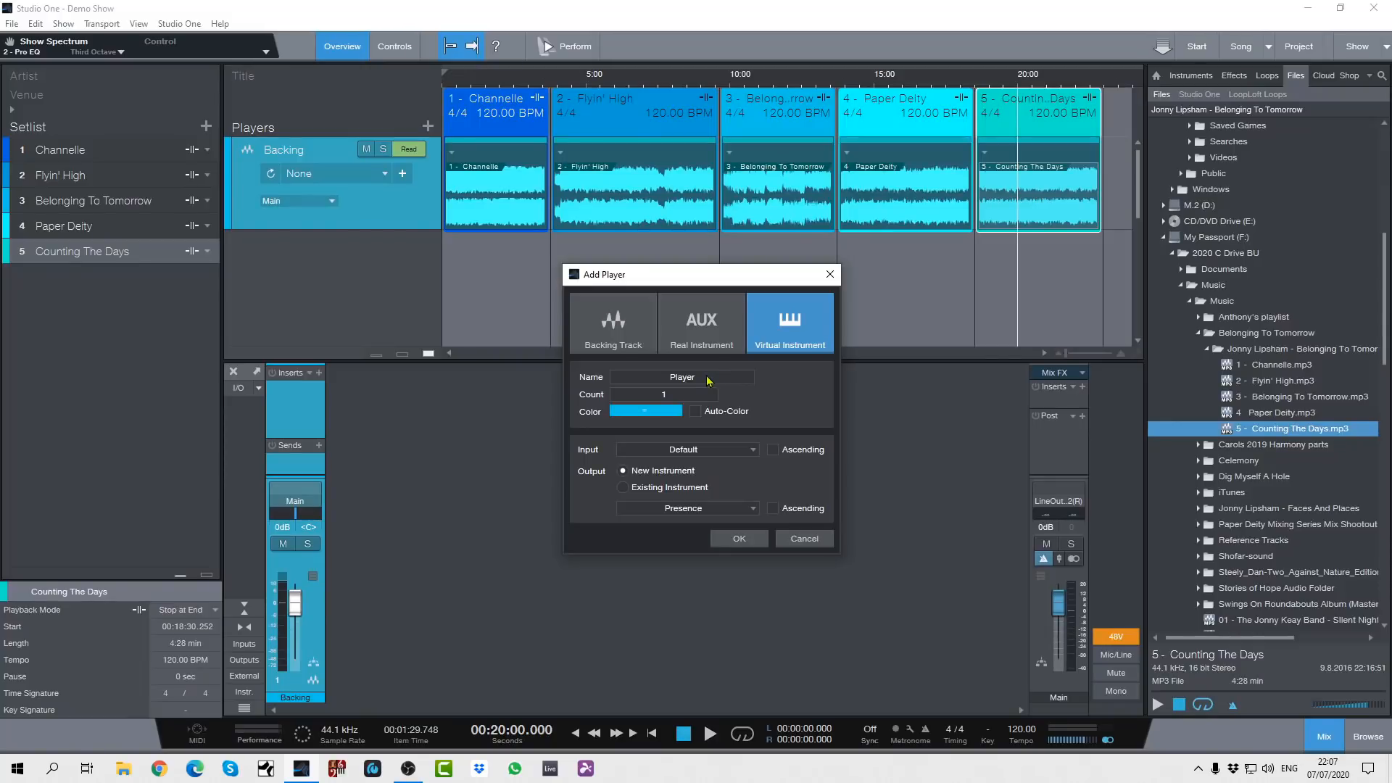
left_click(705, 376)
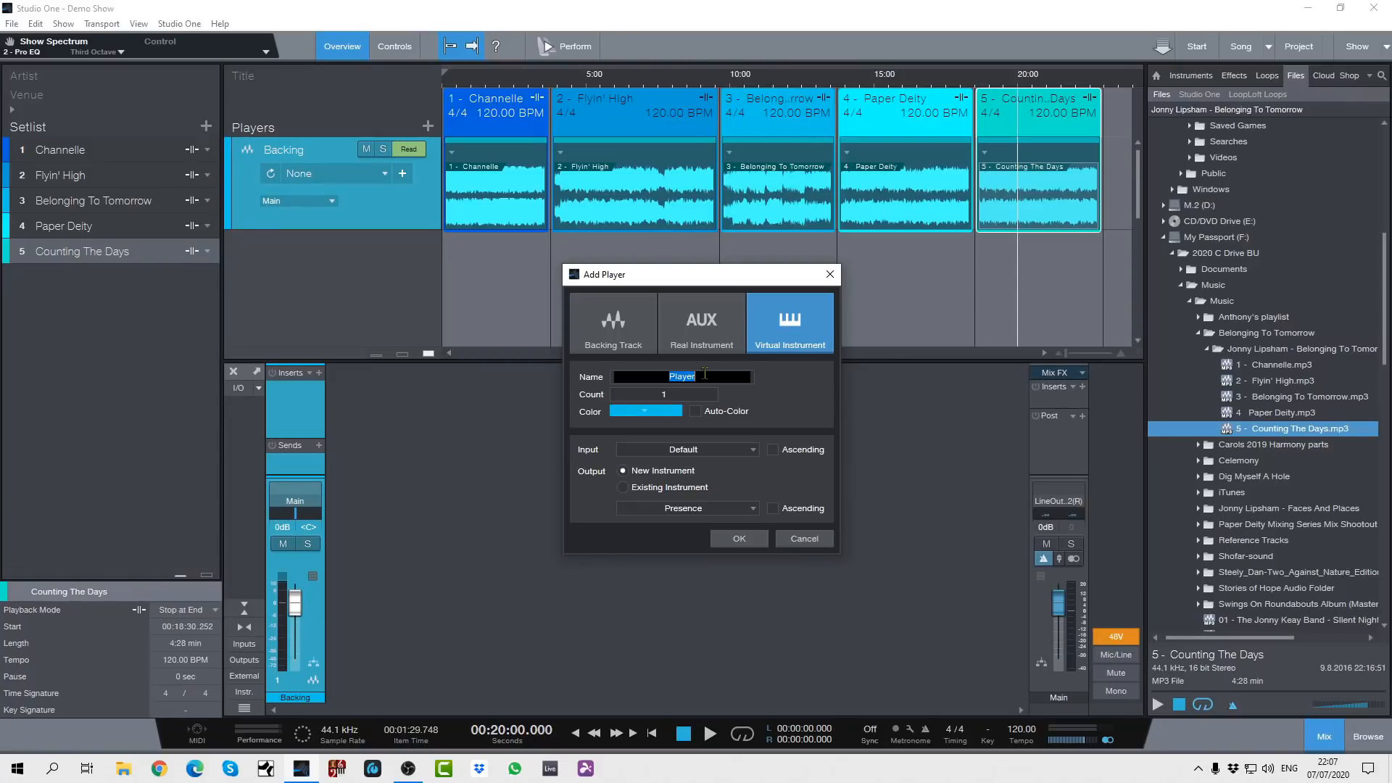
type("Keys")
left_click(649, 413)
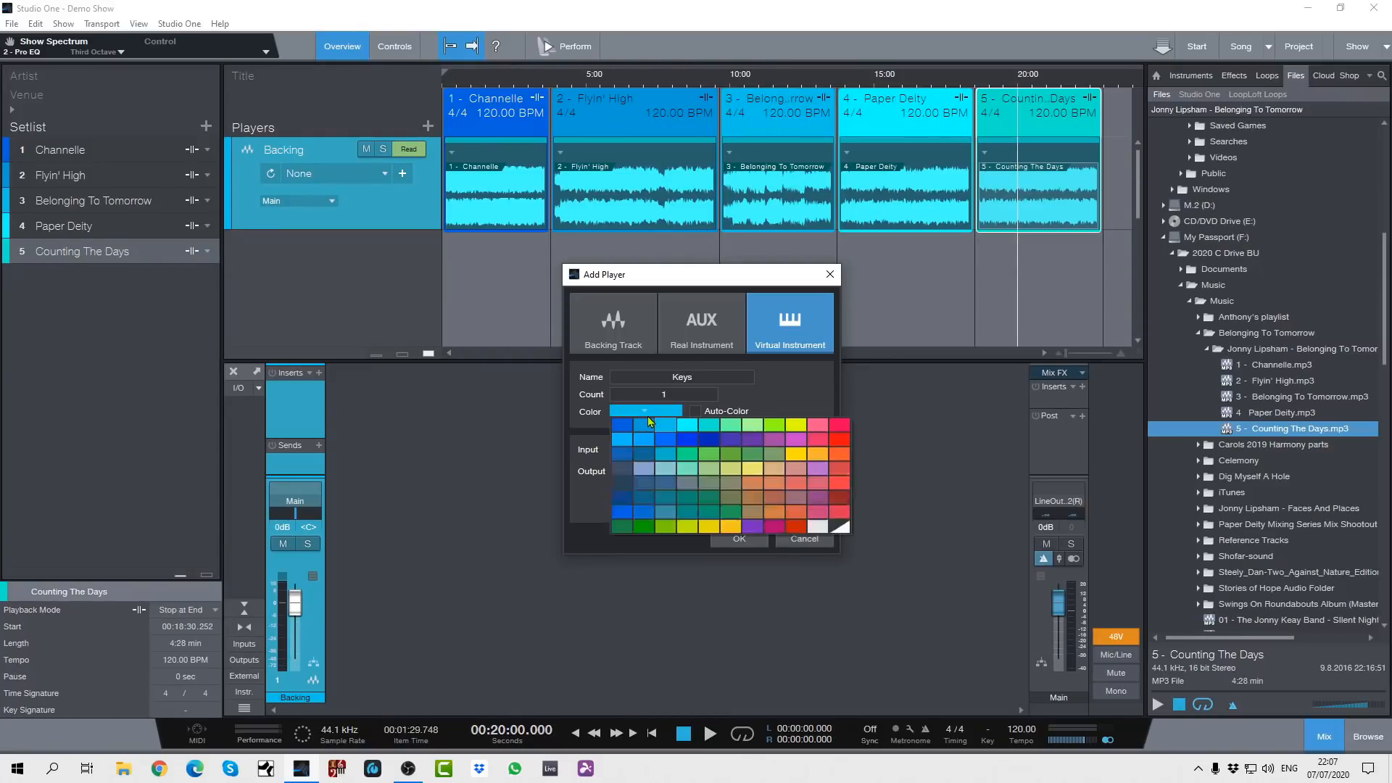
left_click(732, 426)
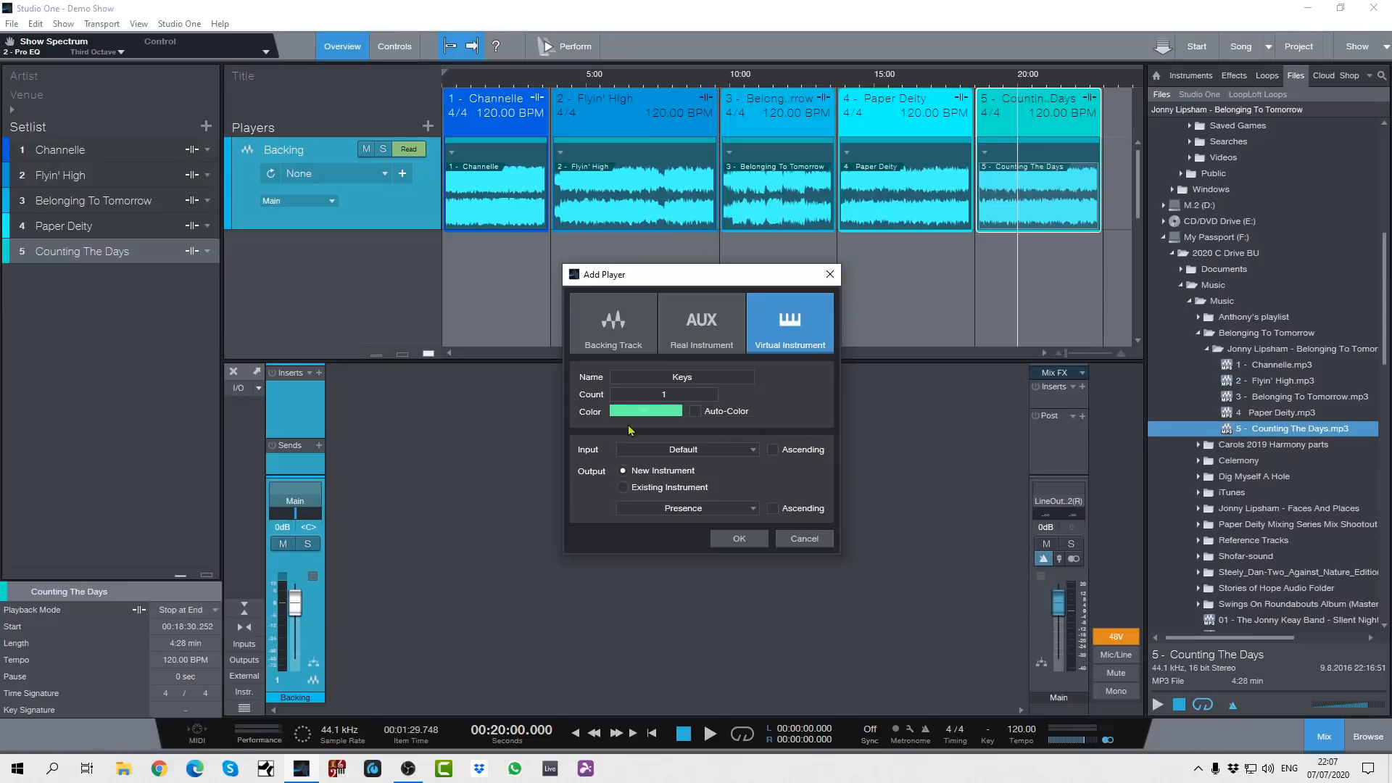
left_click(754, 454)
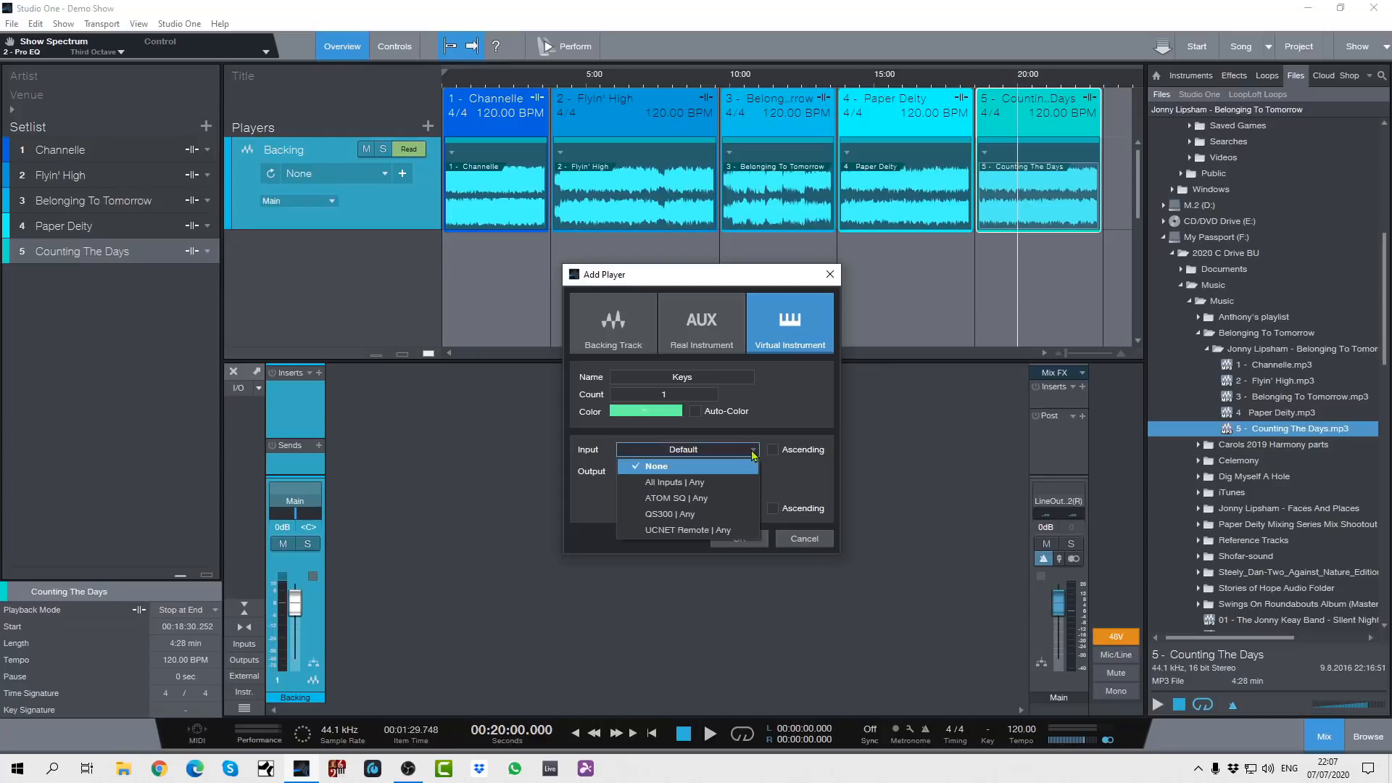
left_click(669, 484)
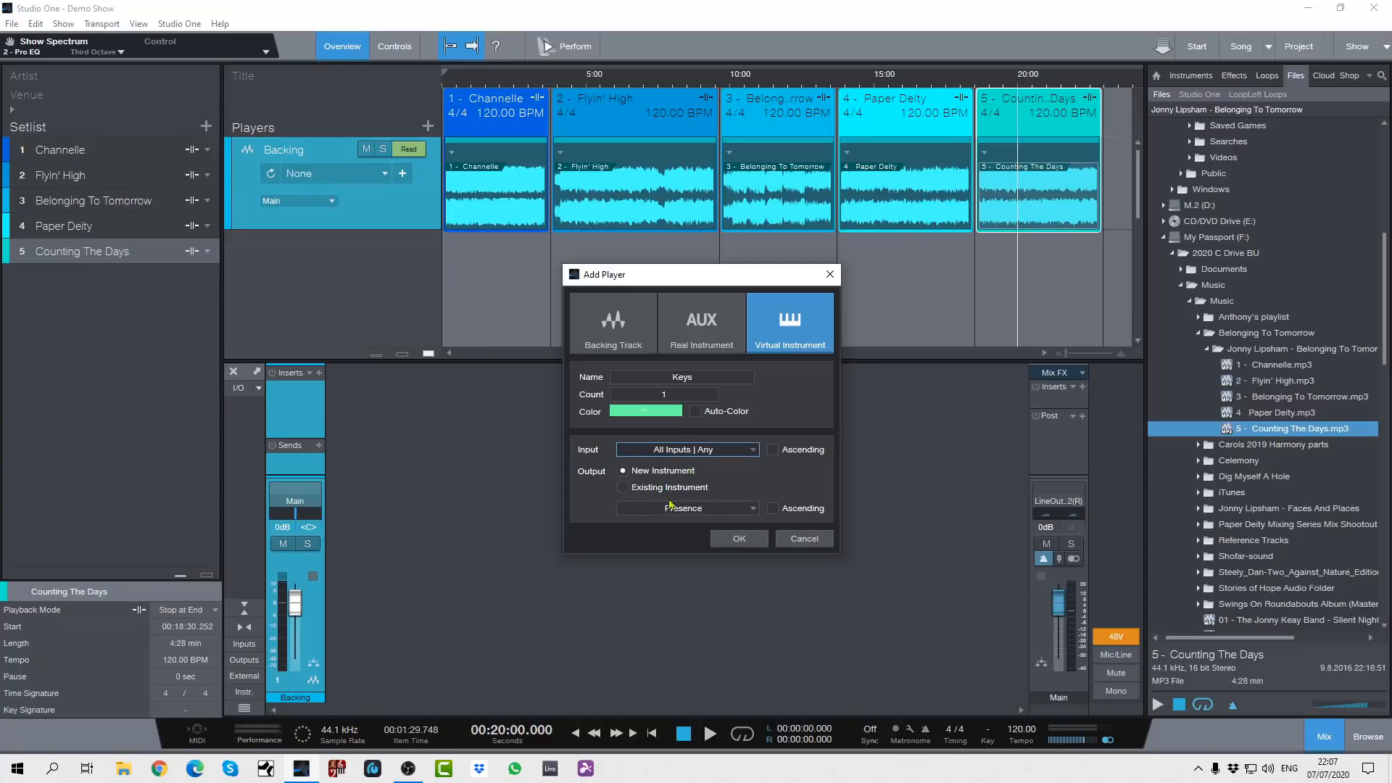
left_click(738, 541)
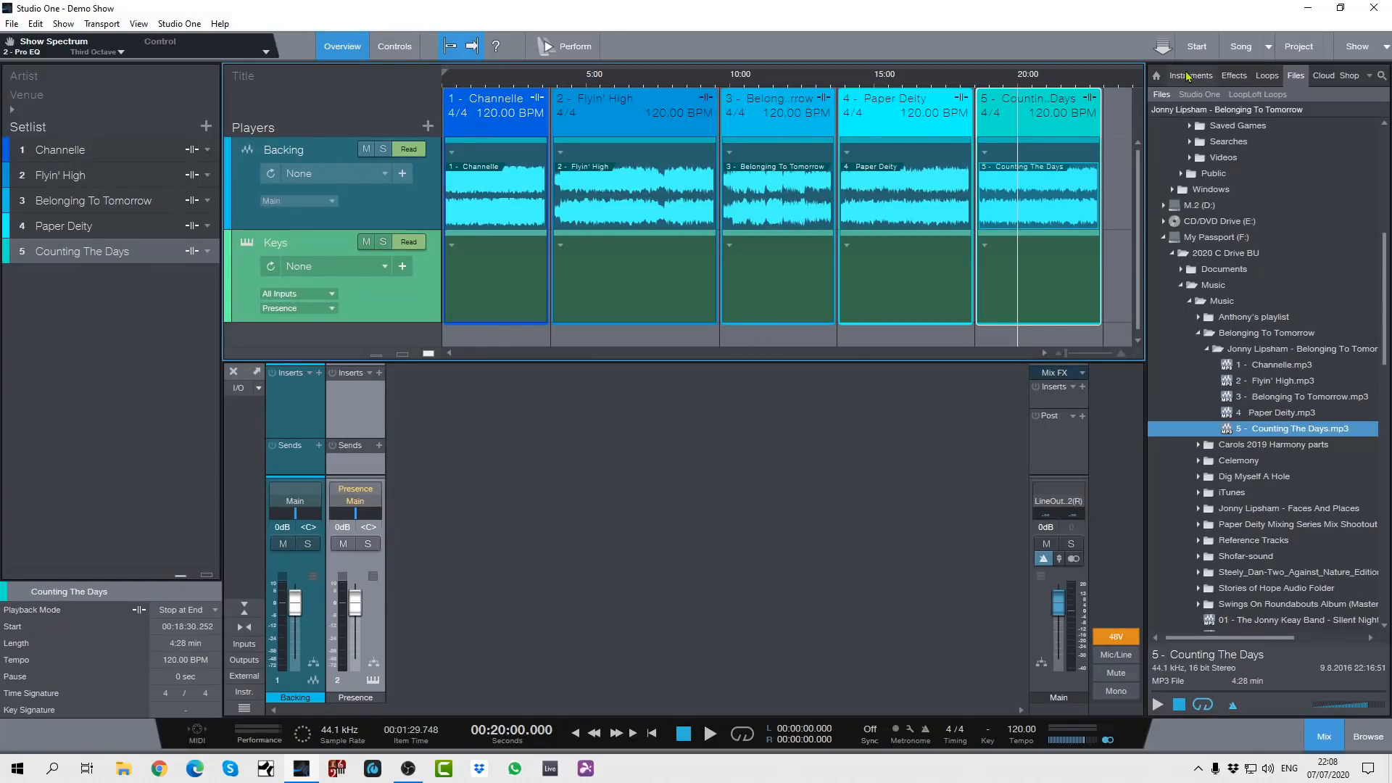
Load the Rhodes Full Vintage preset from Keyboards > Rhodes MK1 into the Keys player's Presence instrument
left_click(246, 245)
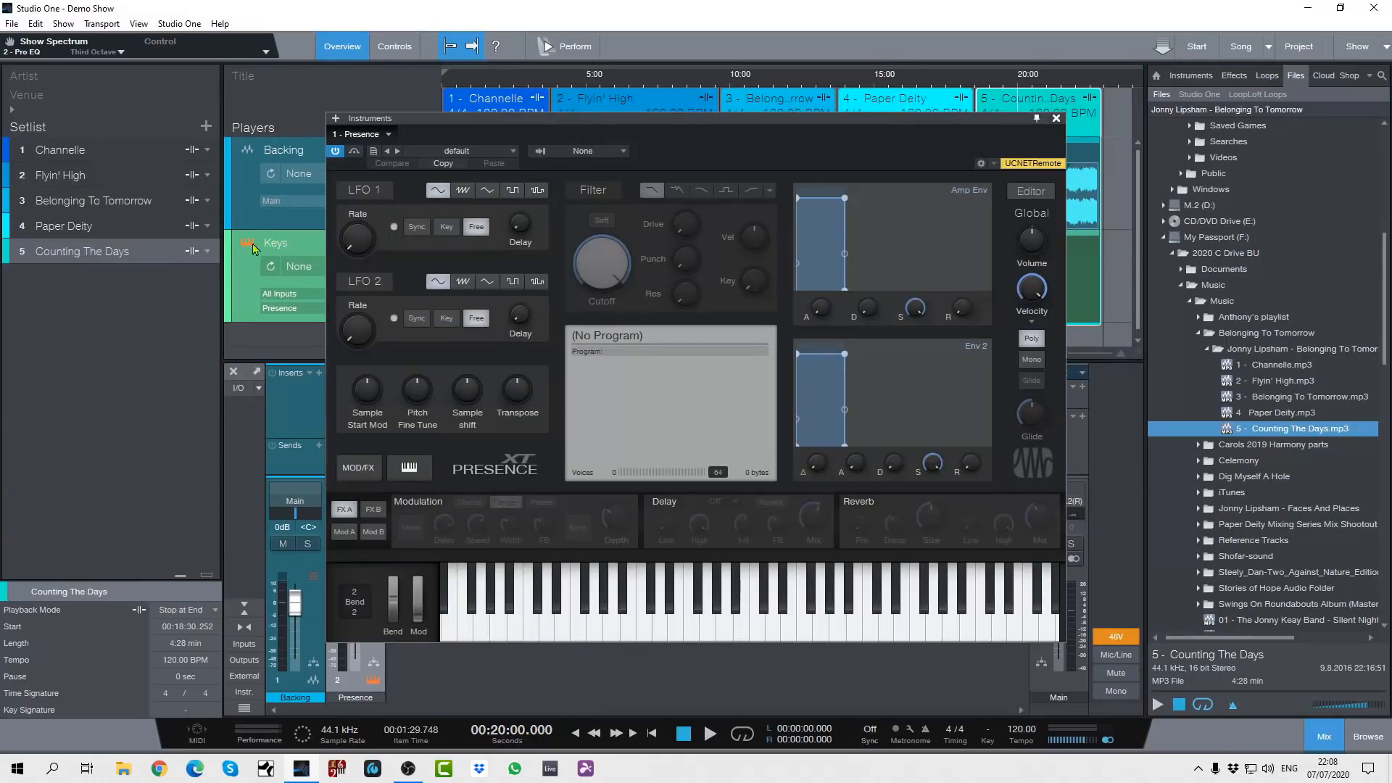
left_click(513, 152)
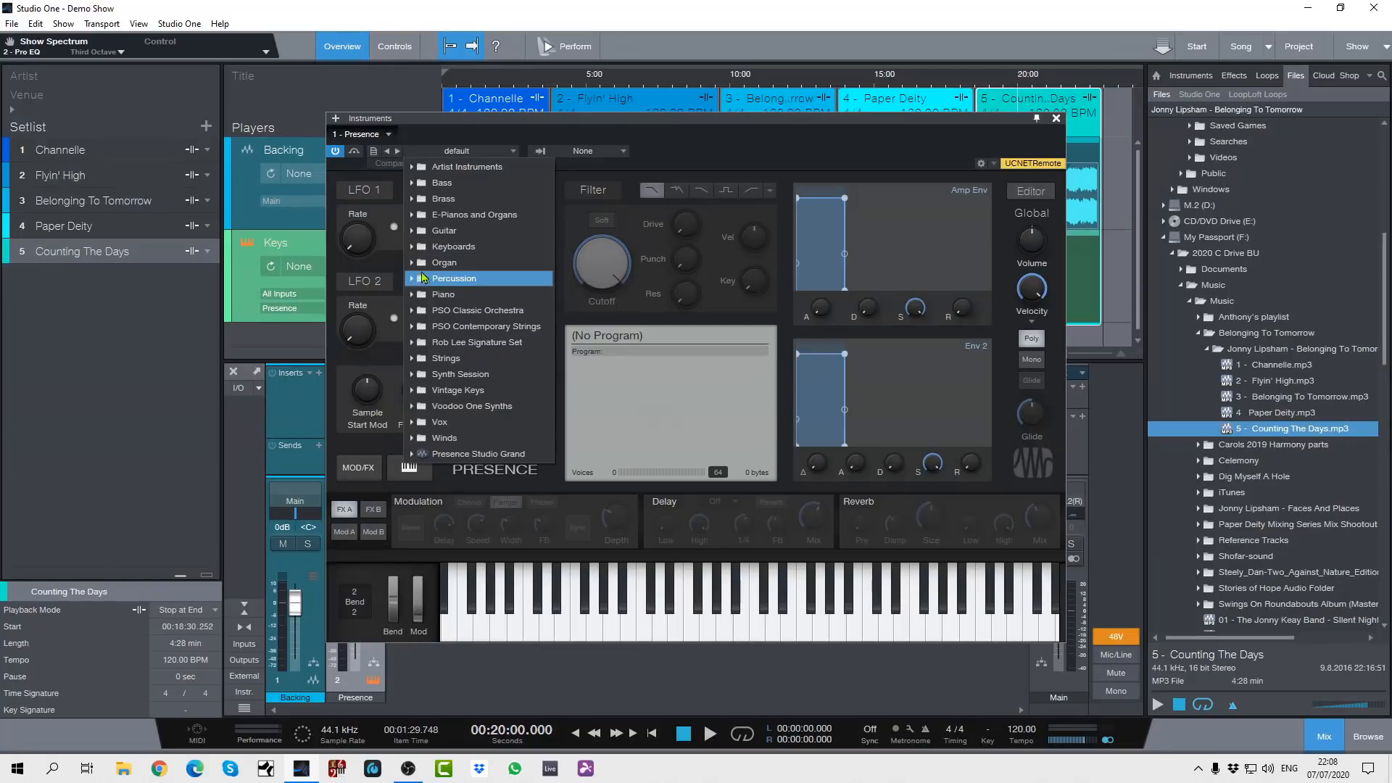
left_click(426, 250)
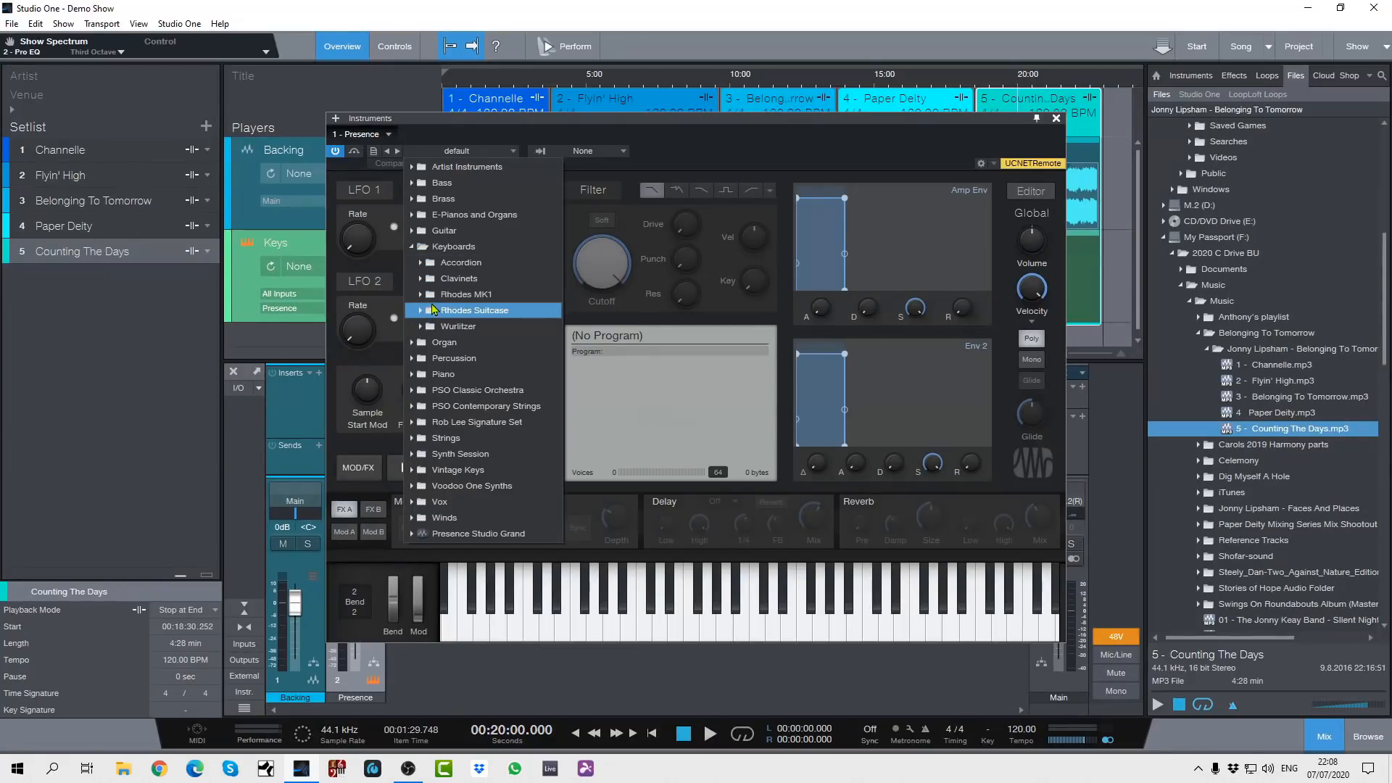
left_click(433, 297)
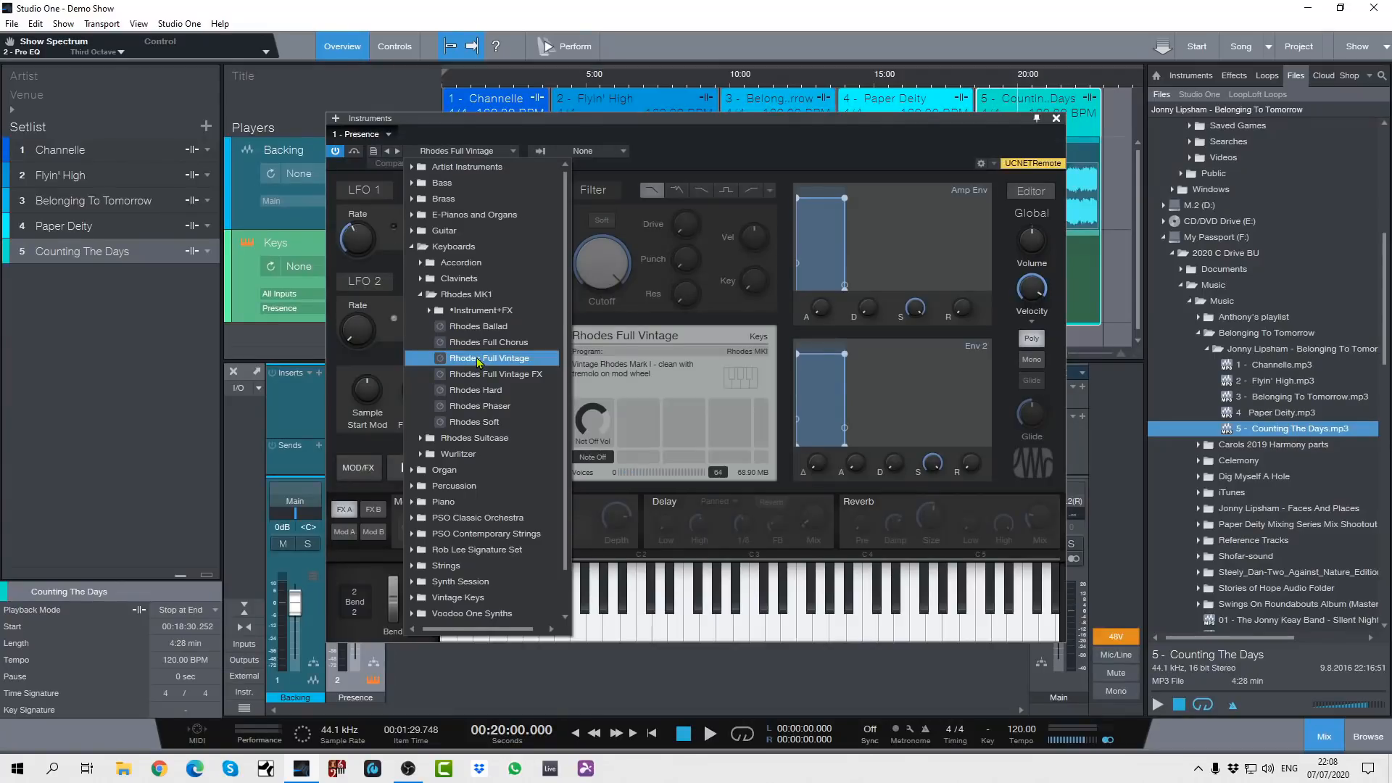
left_click(1056, 119)
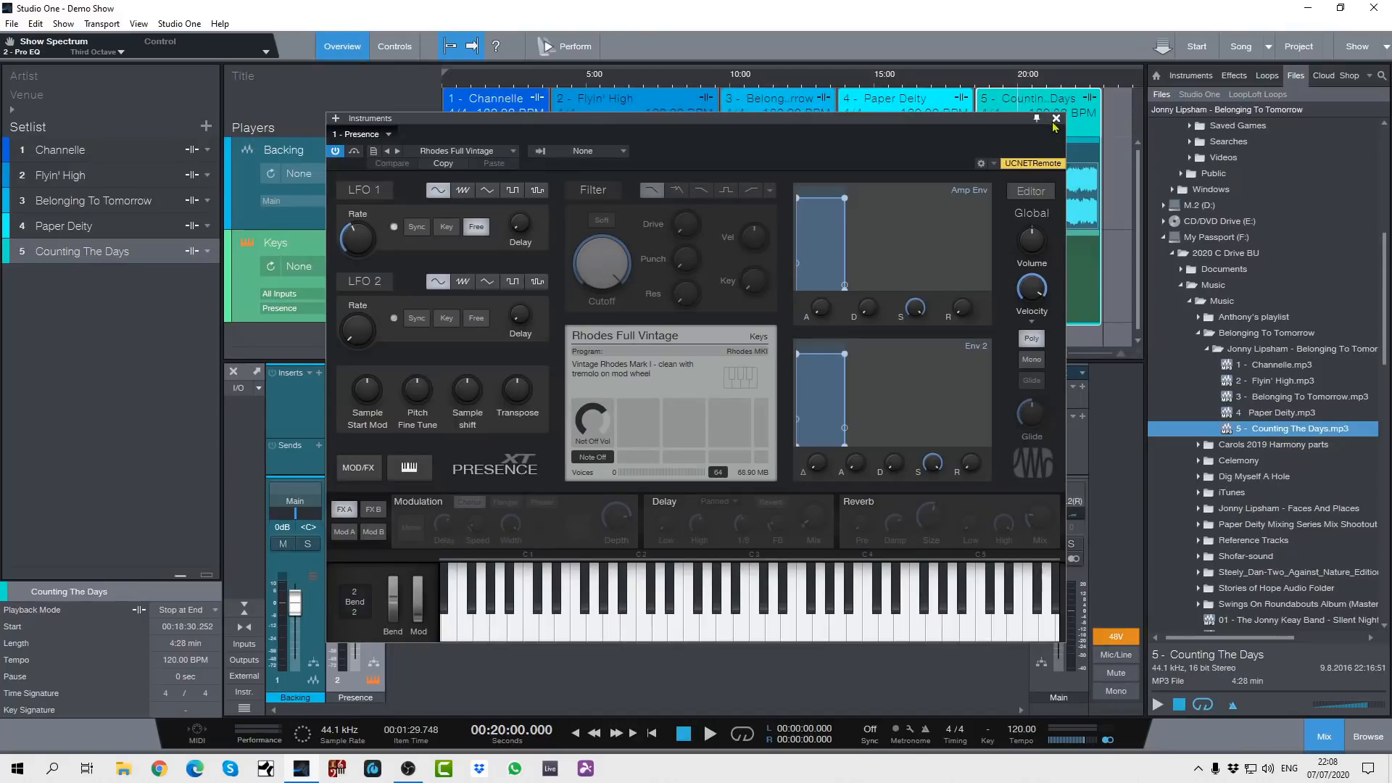
left_click(1056, 119)
left_click(403, 266)
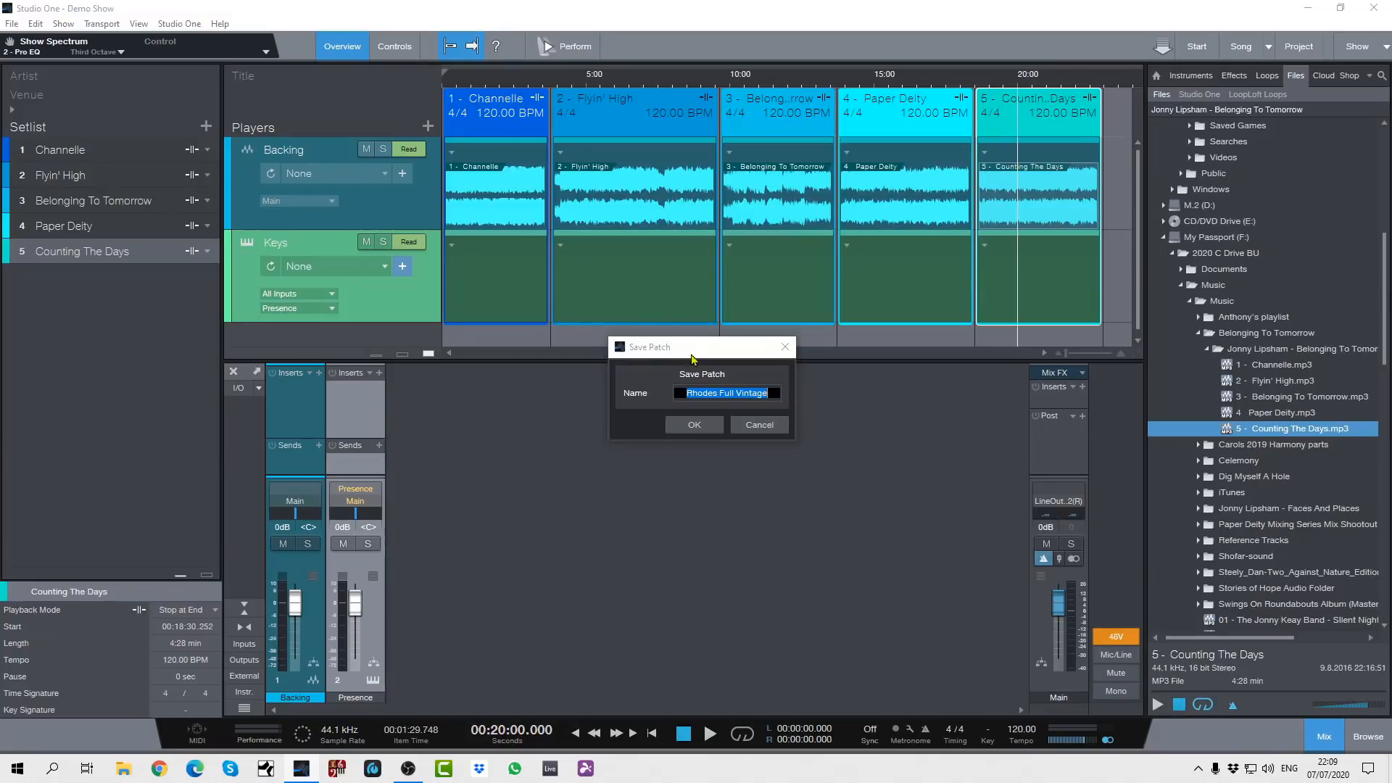
left_click(757, 425)
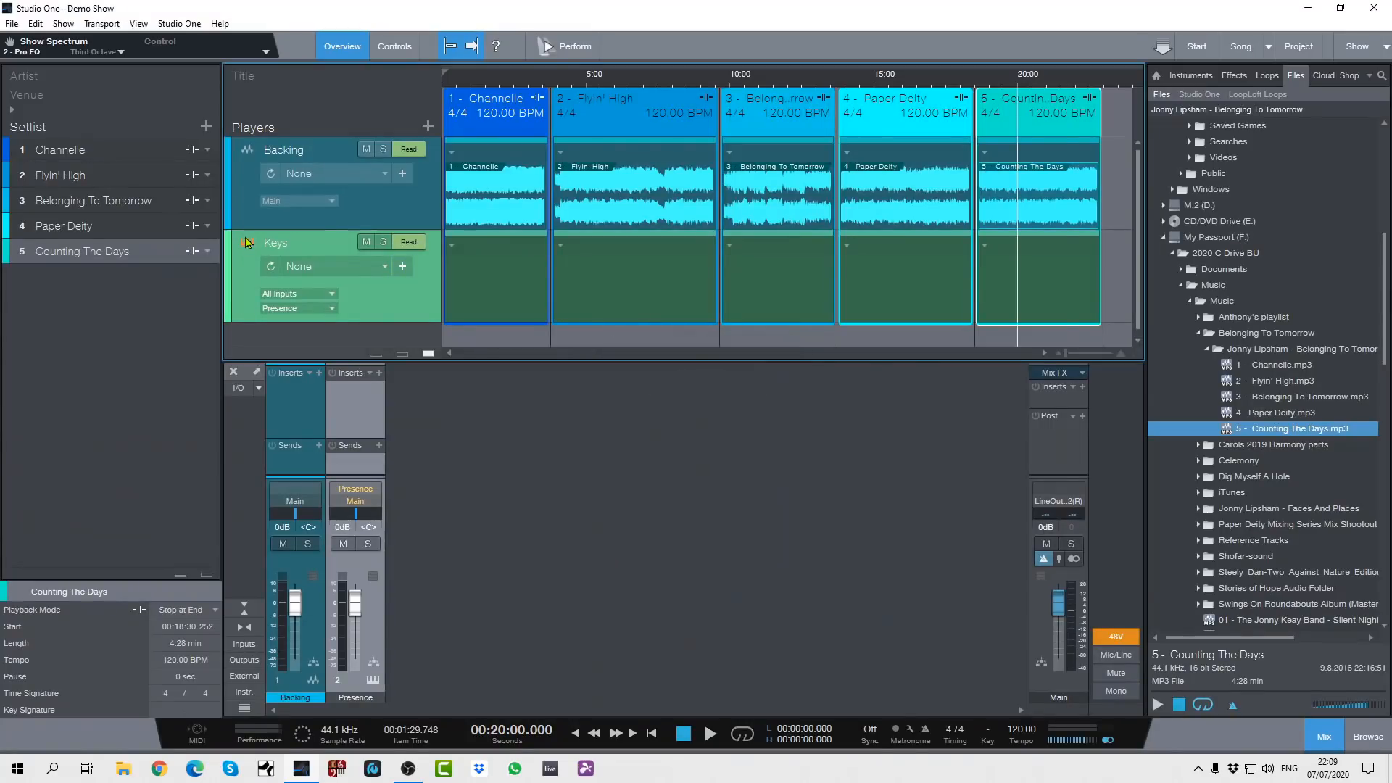
left_click(247, 240)
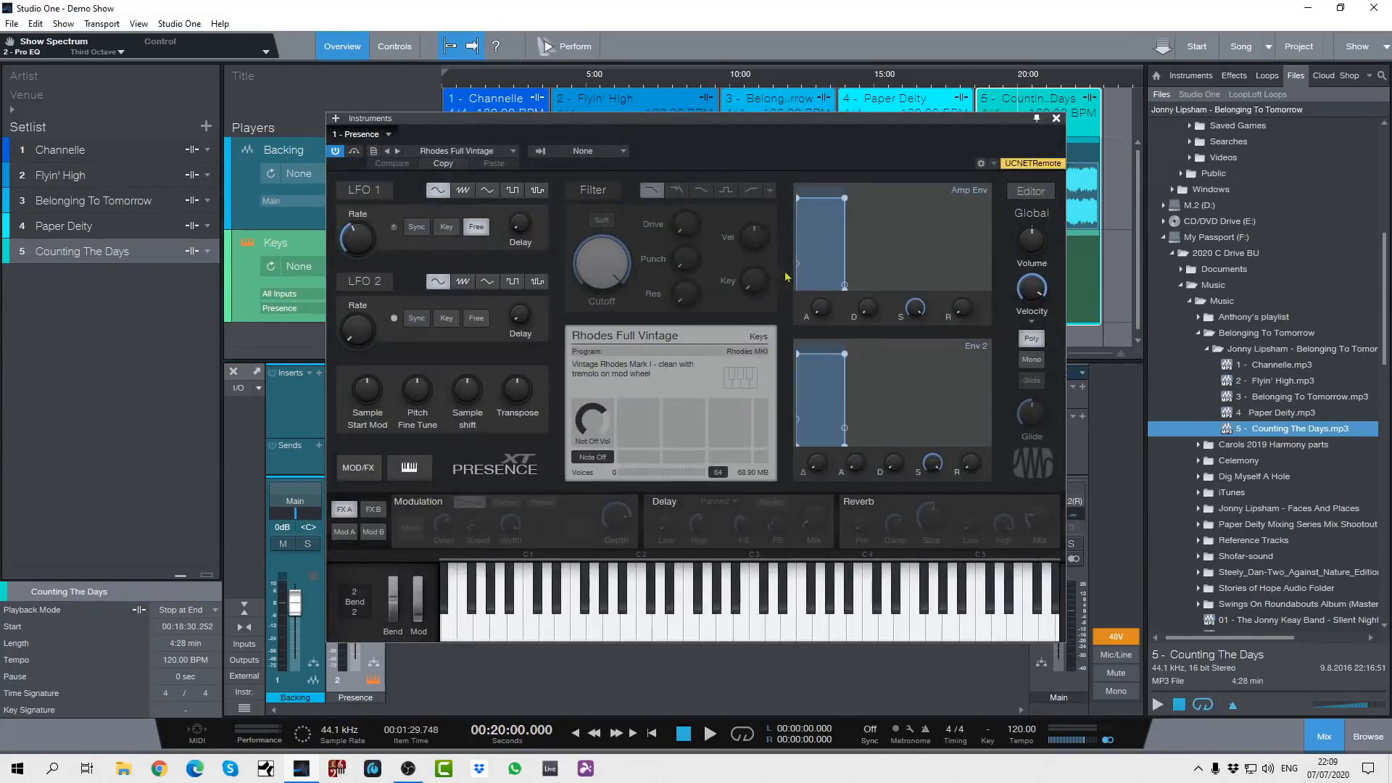
left_click(1056, 118)
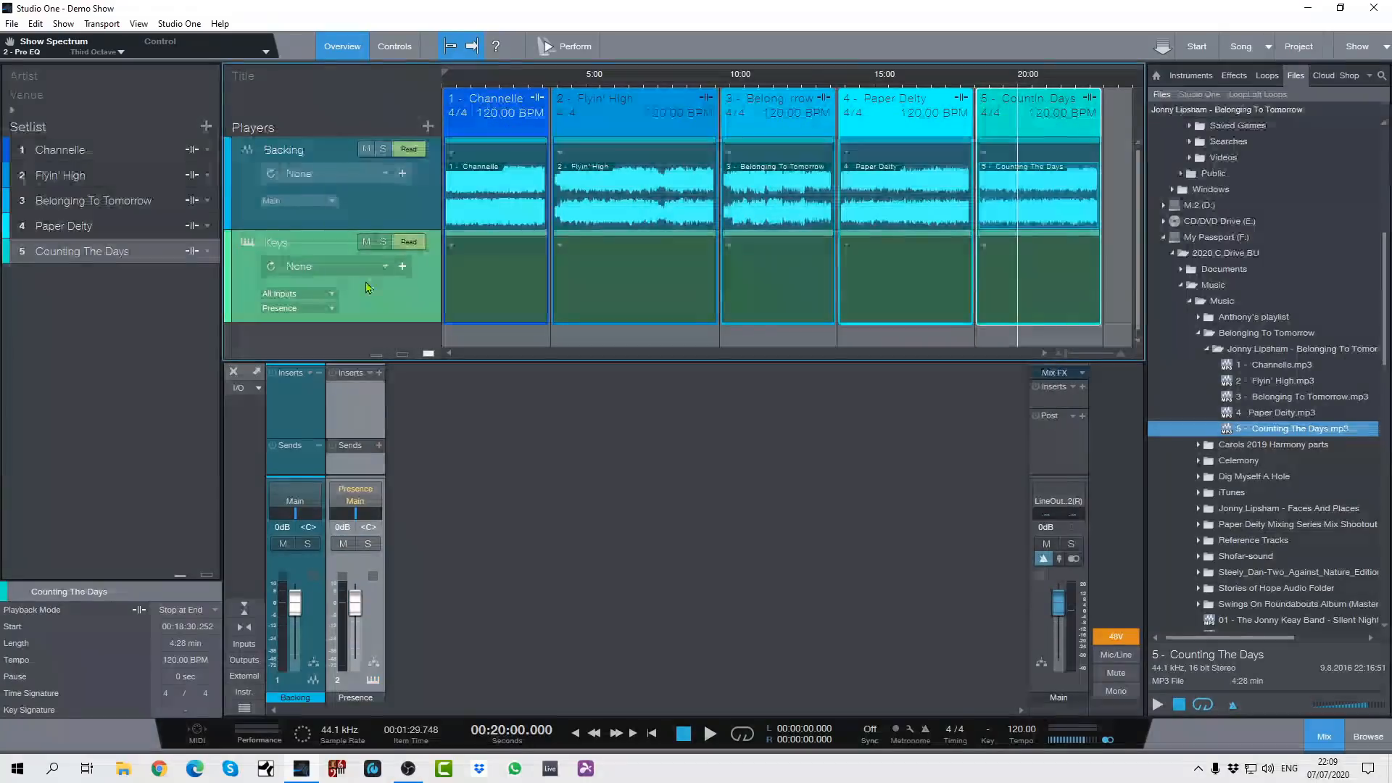
Save the Keys player's current sound as a patch named Rhodes Full Vintage
left_click(402, 267)
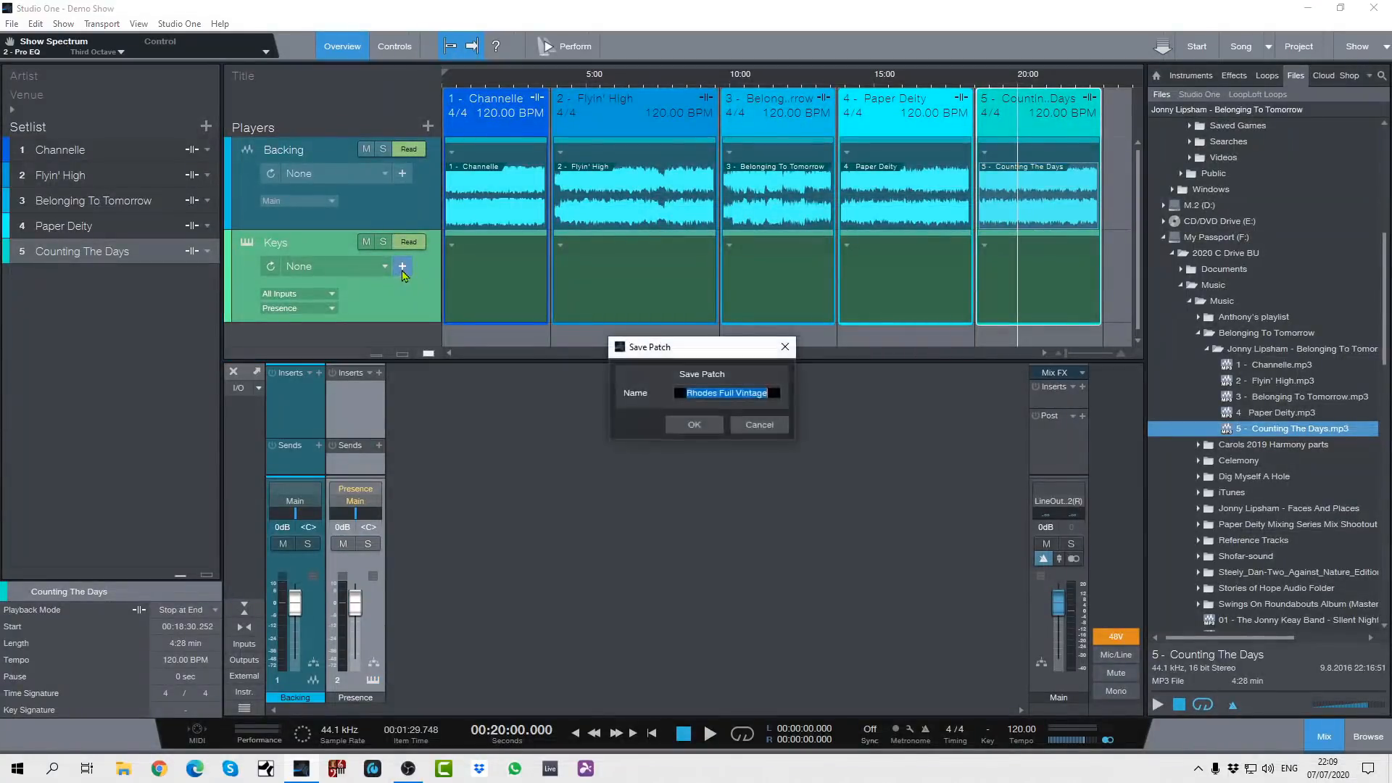
left_click(695, 425)
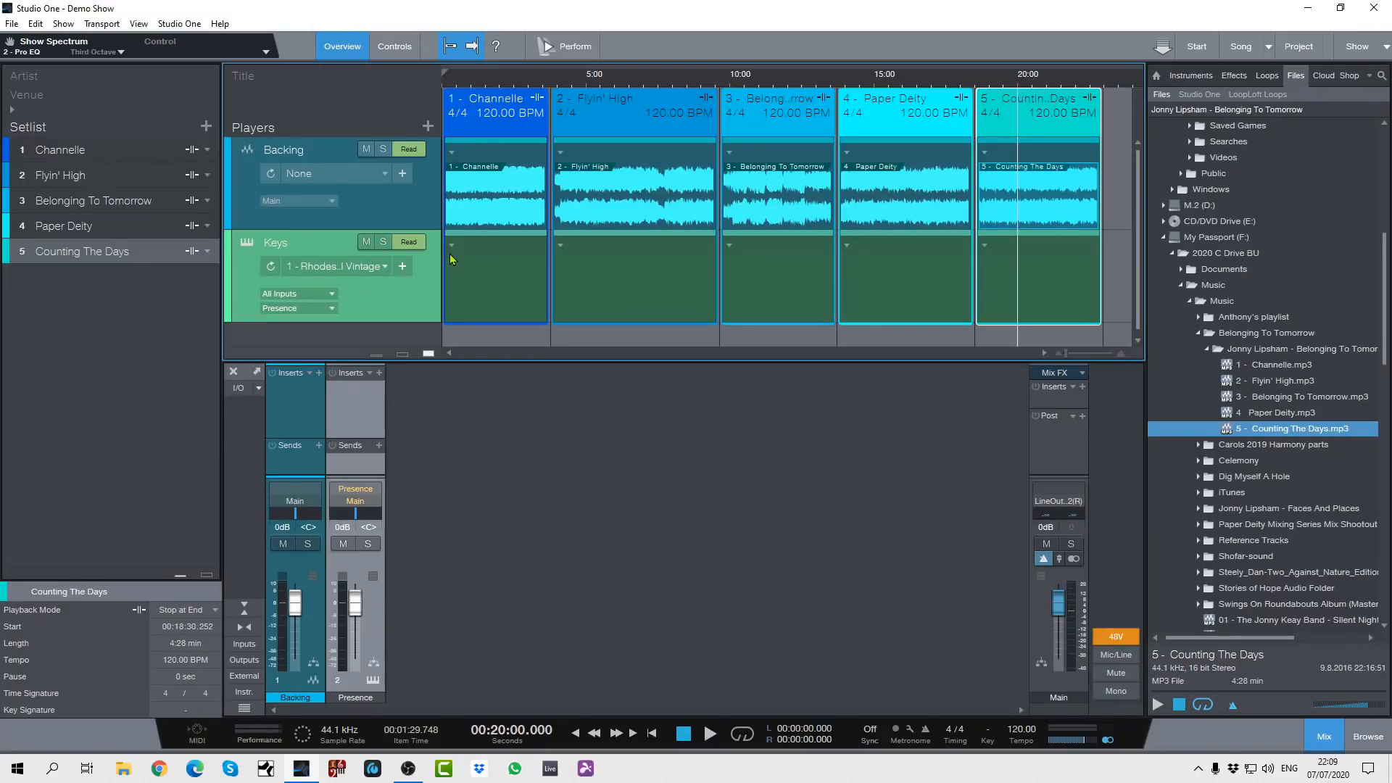
Load the Acoustic Piano - Full preset into the Keys player's Presence instrument and save it as a patch under the same name
left_click(246, 245)
left_click(512, 154)
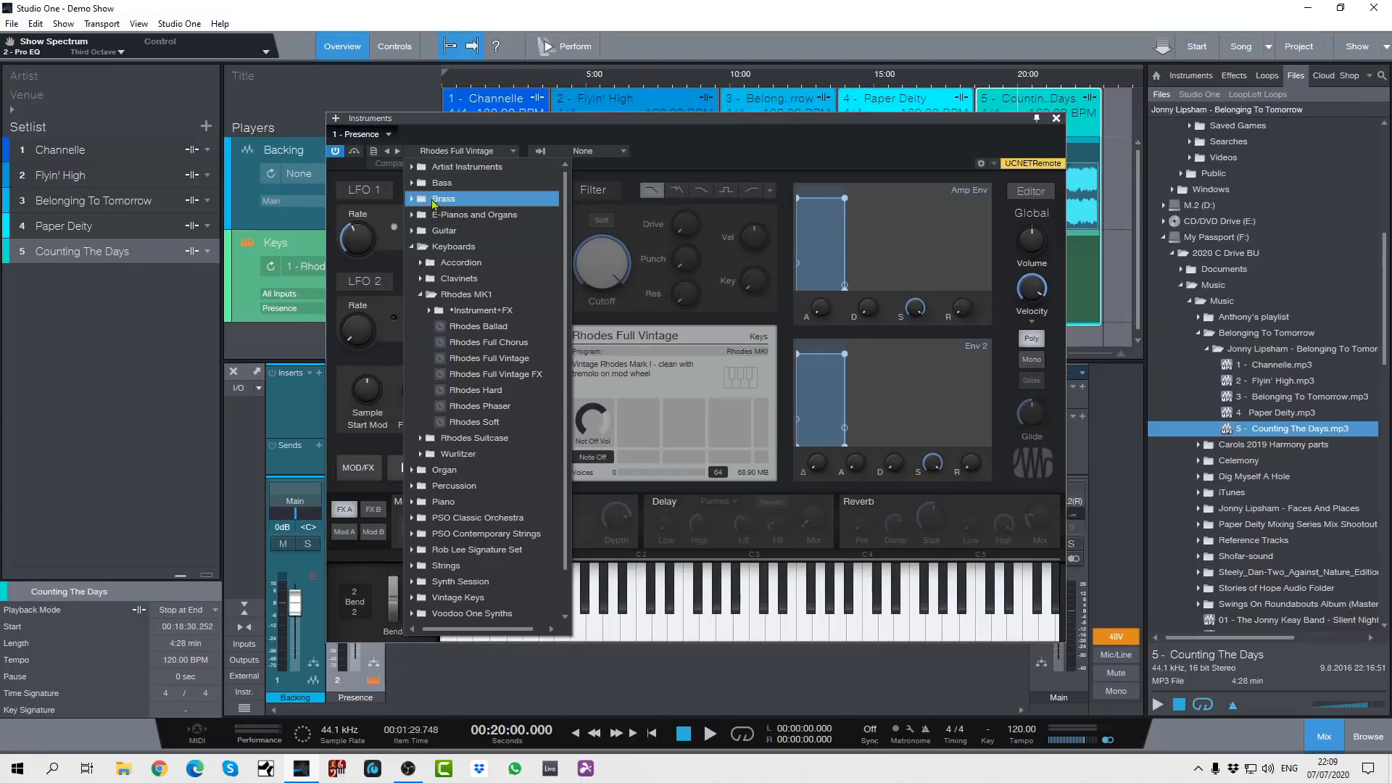
left_click(429, 296)
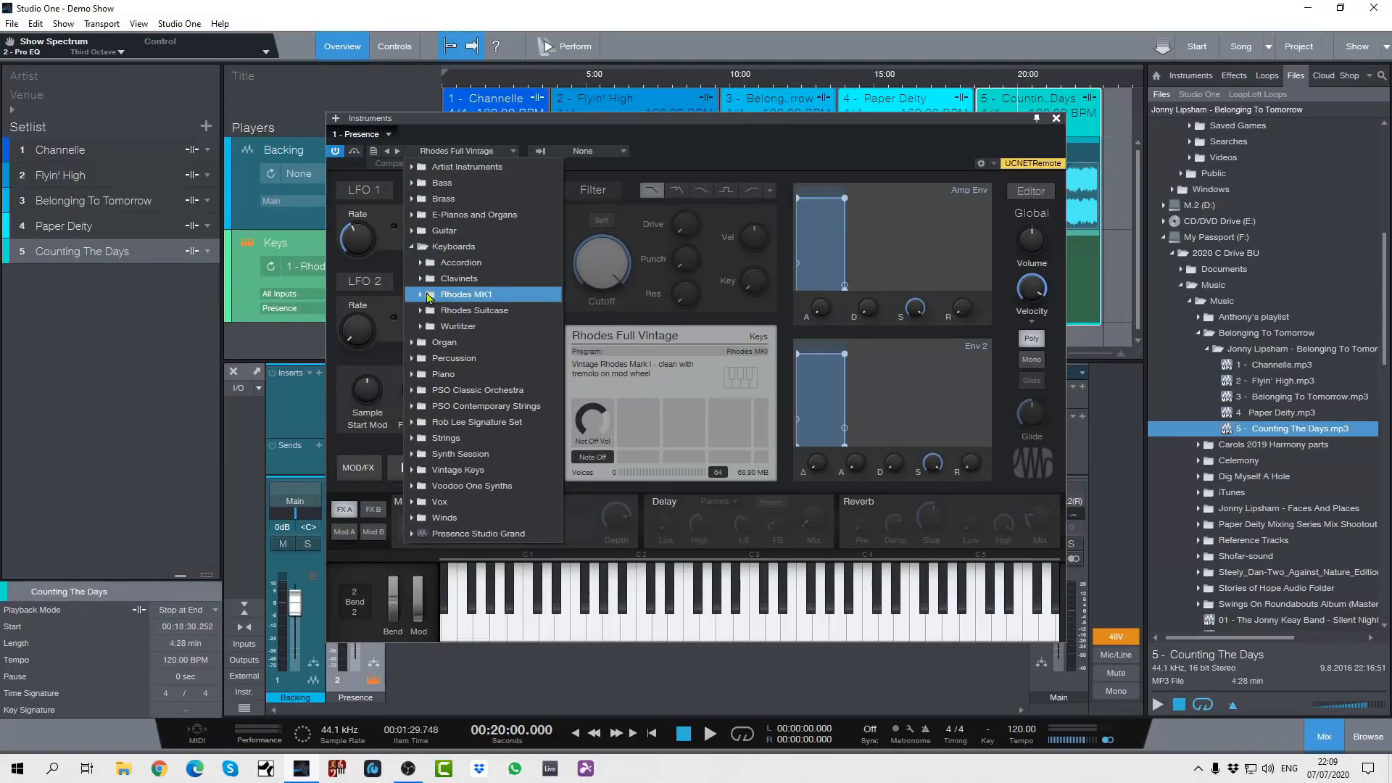
left_click(425, 375)
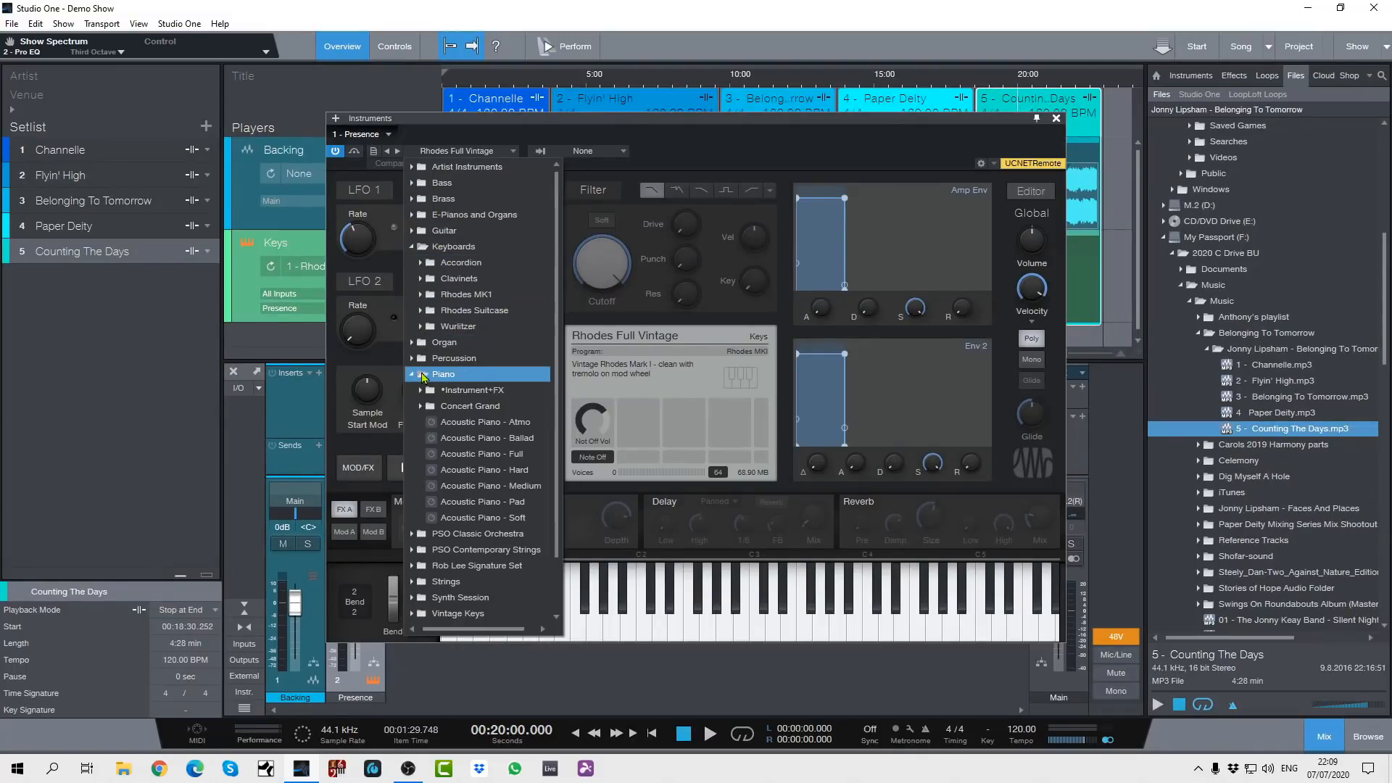
left_click(471, 454)
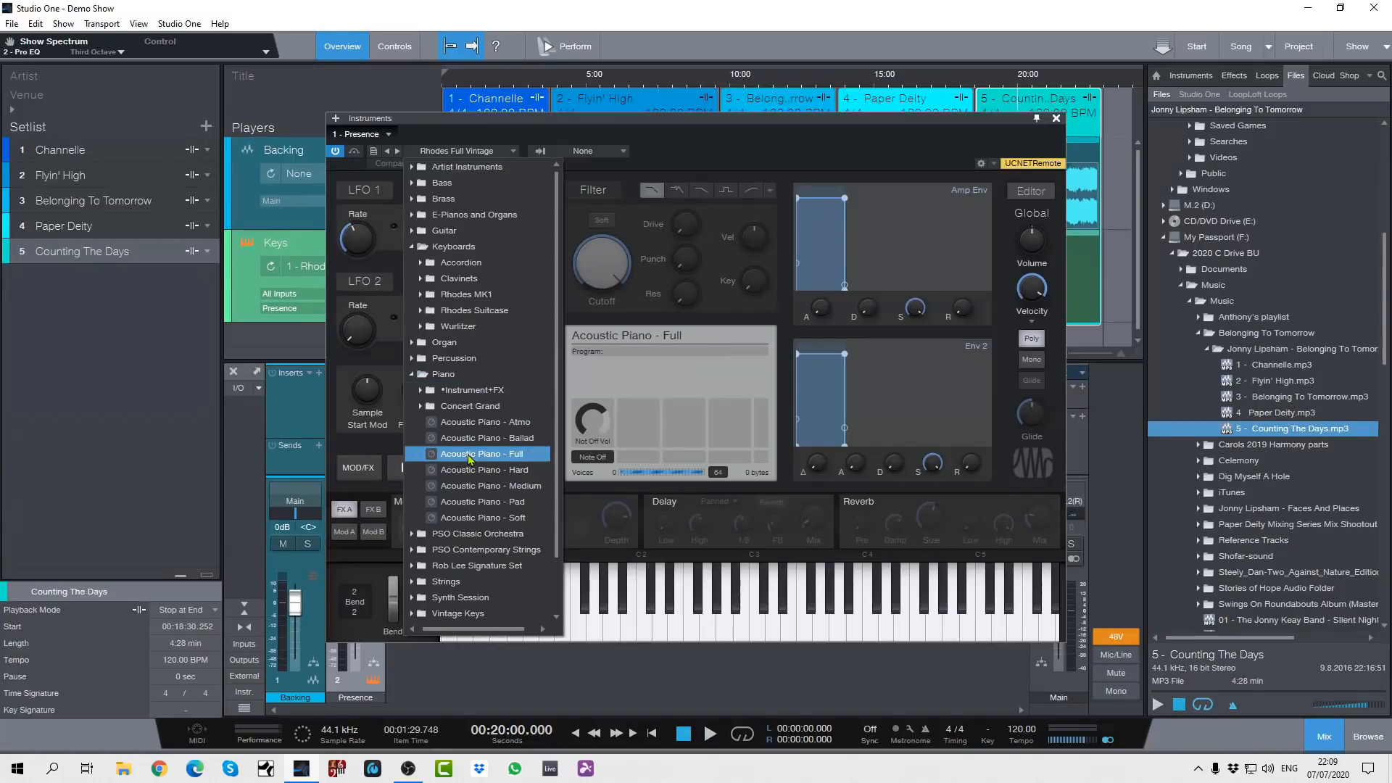
left_click(1056, 124)
left_click(1055, 121)
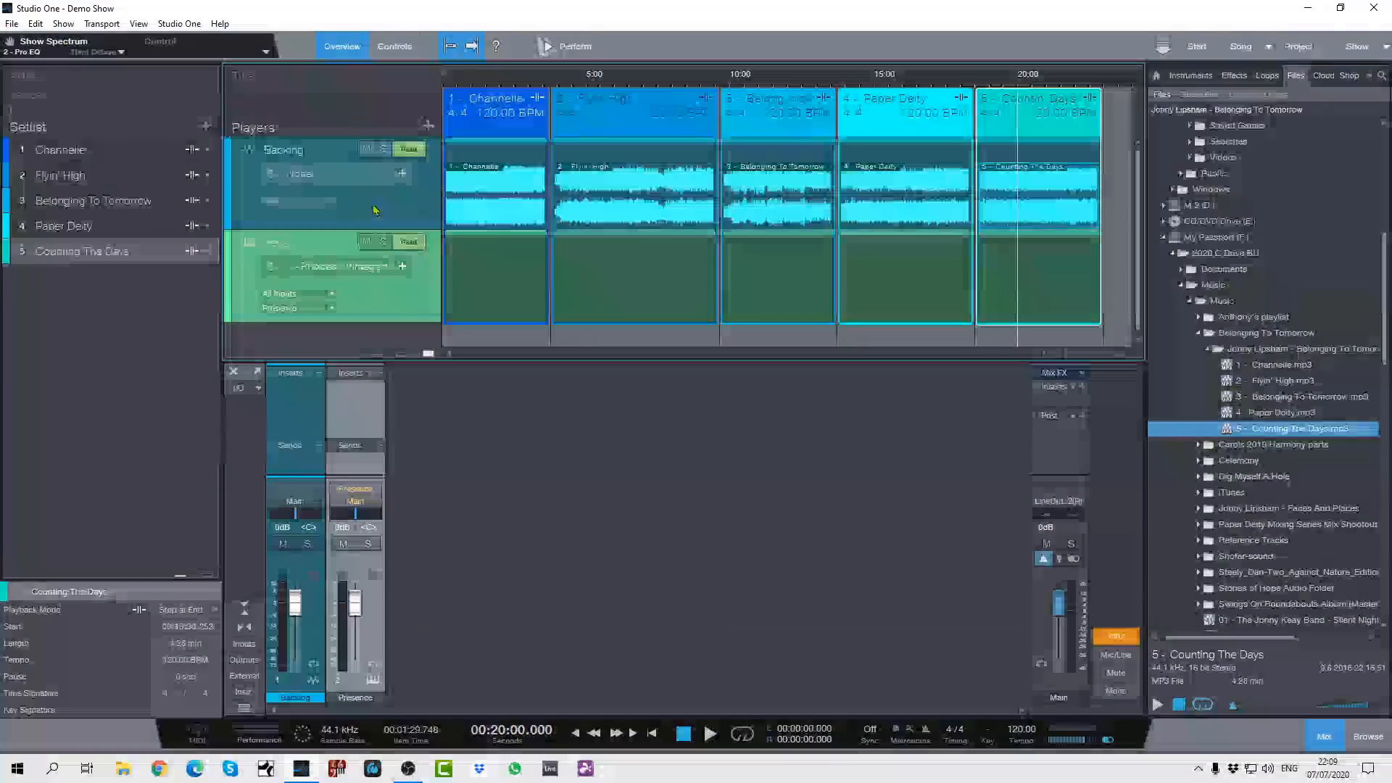
left_click(403, 266)
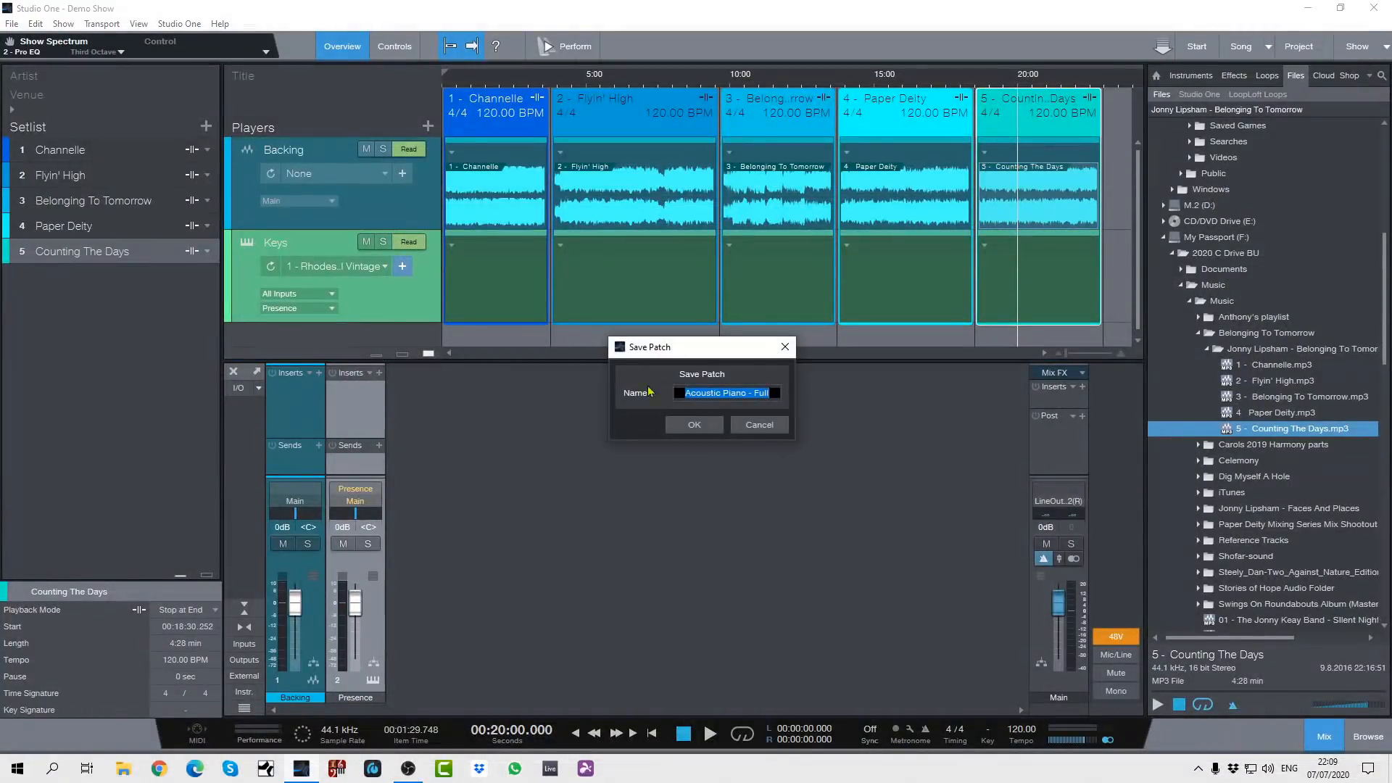
left_click(697, 426)
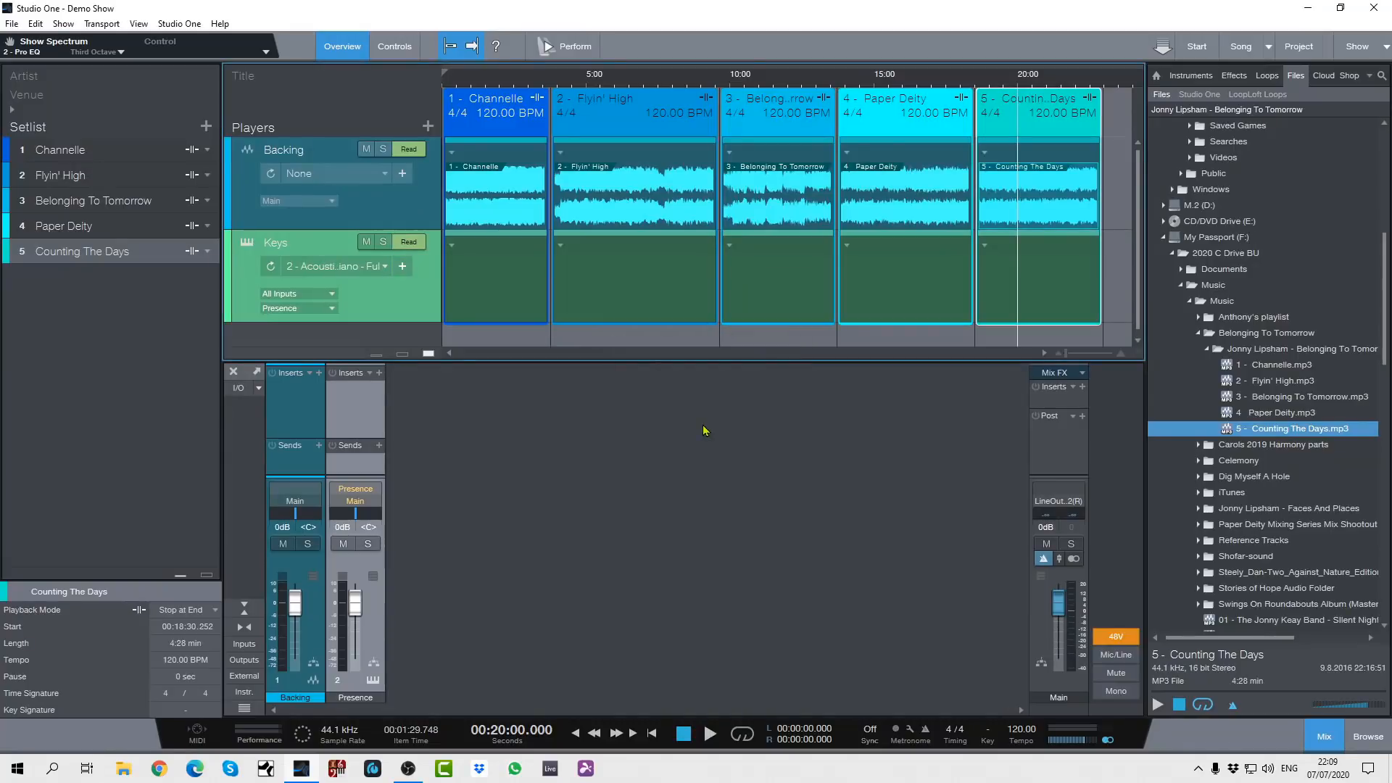
In the Keys lane, assign Rhodes Full Vintage to Channelle and Flyin' High, and Acoustic Piano - Full to Belonging To Tomorrow
left_click(451, 245)
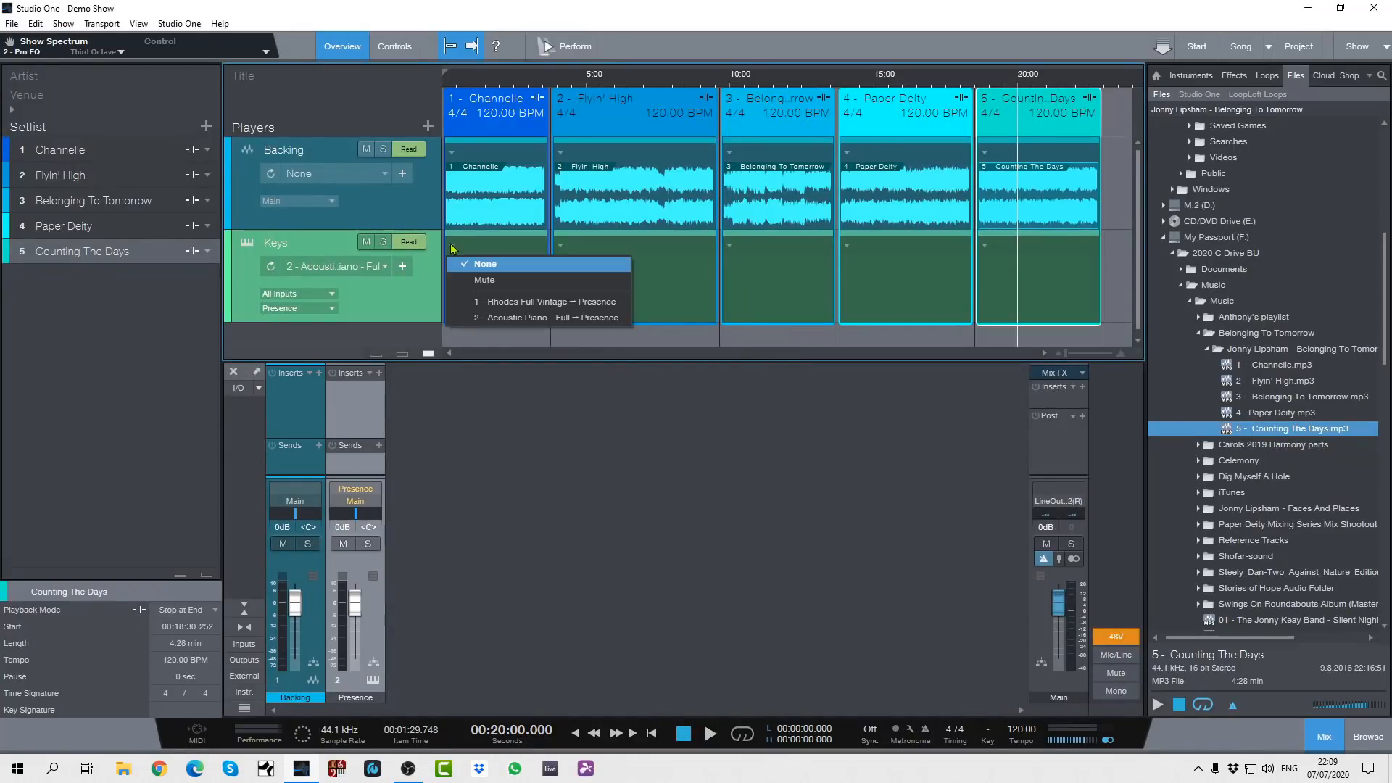
left_click(506, 302)
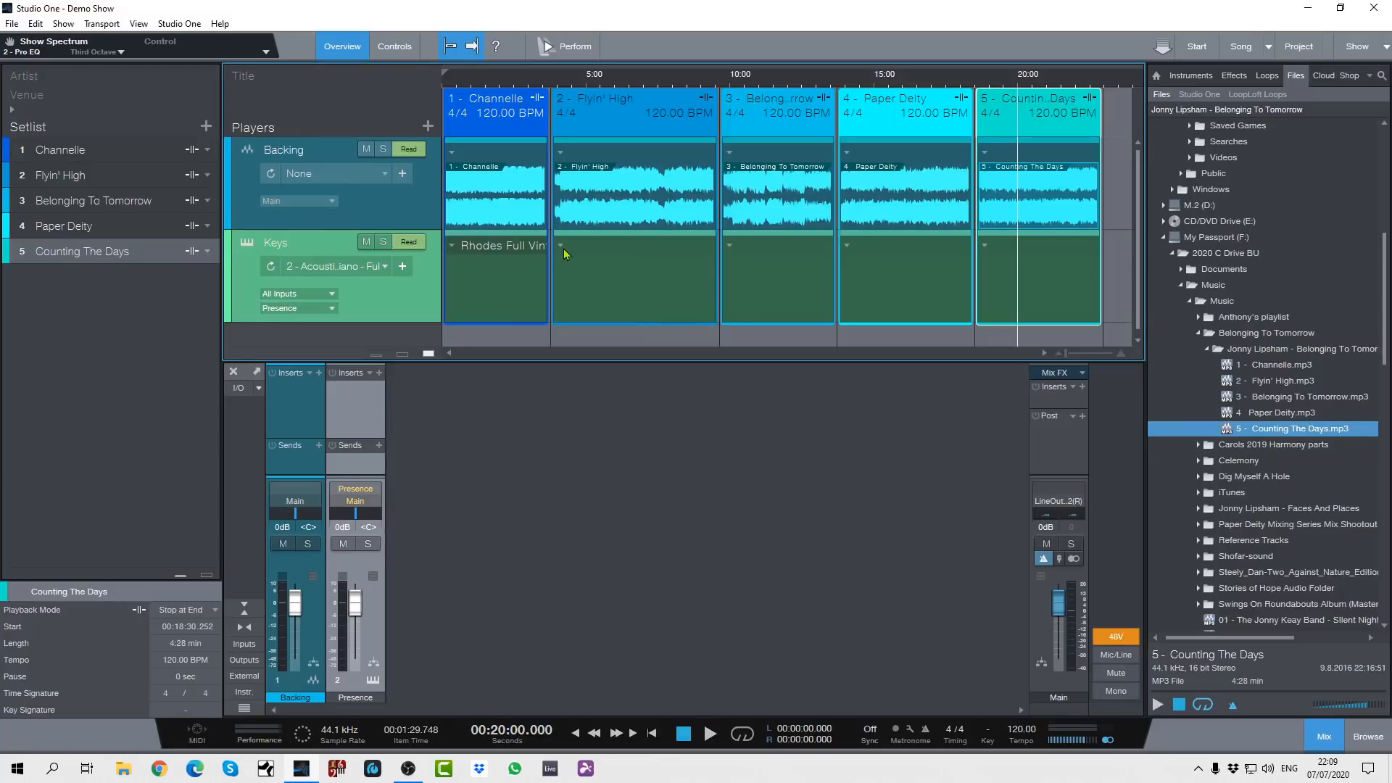
left_click(561, 248)
left_click(622, 298)
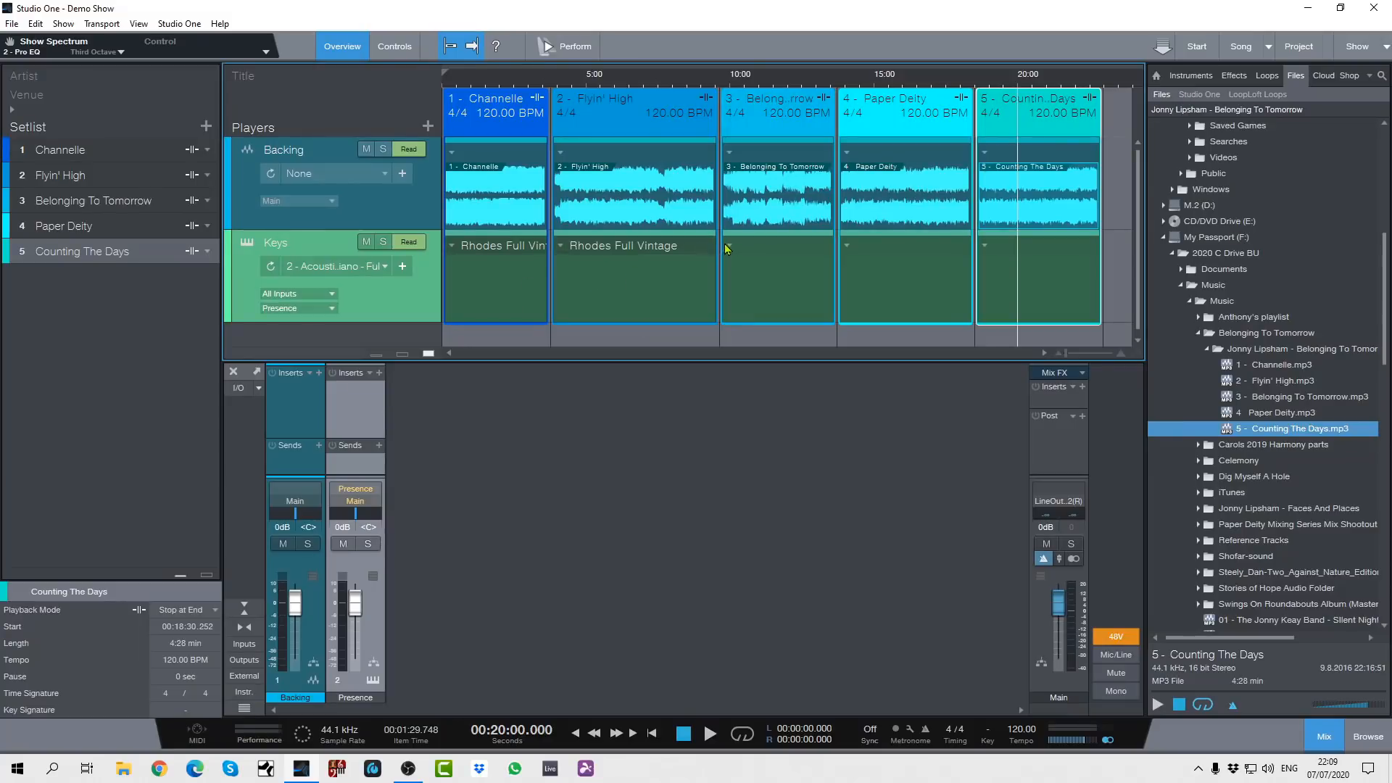
left_click(729, 245)
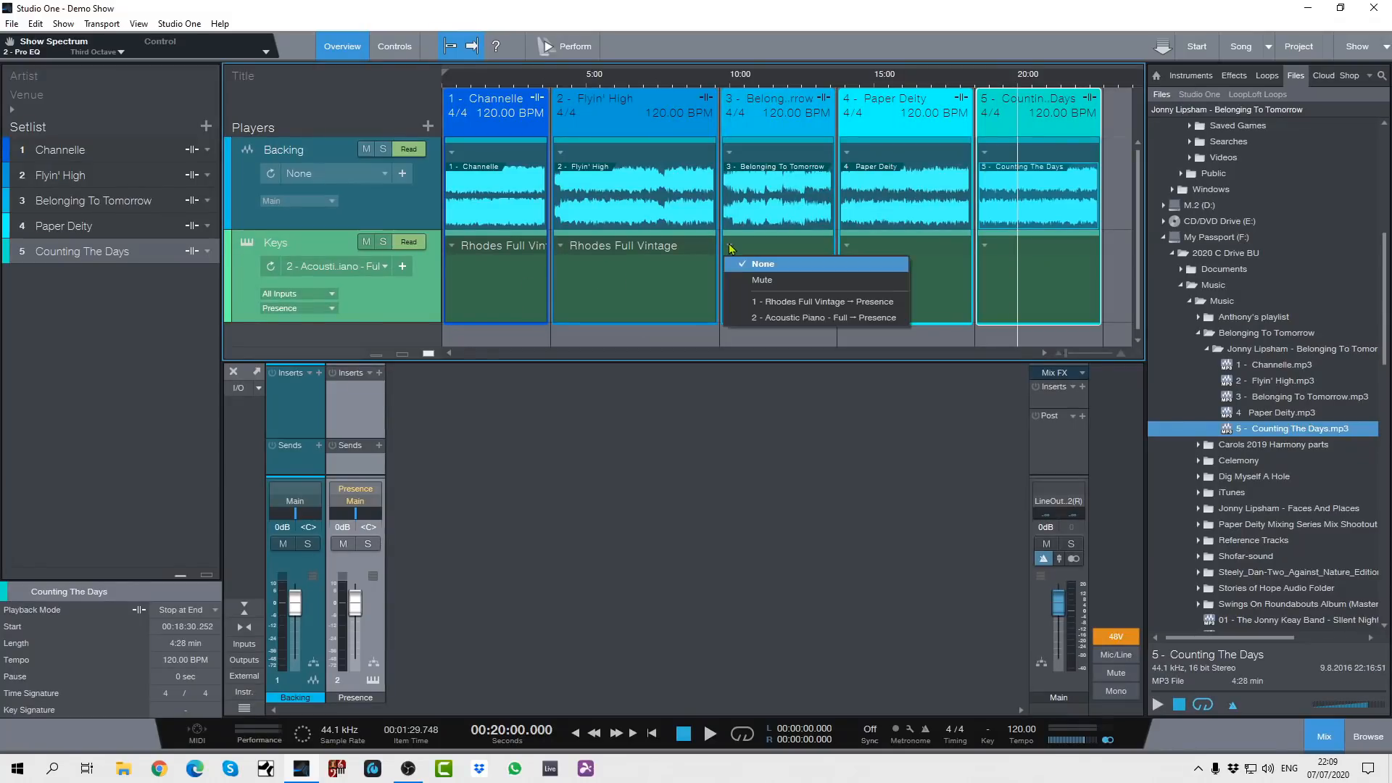
left_click(767, 319)
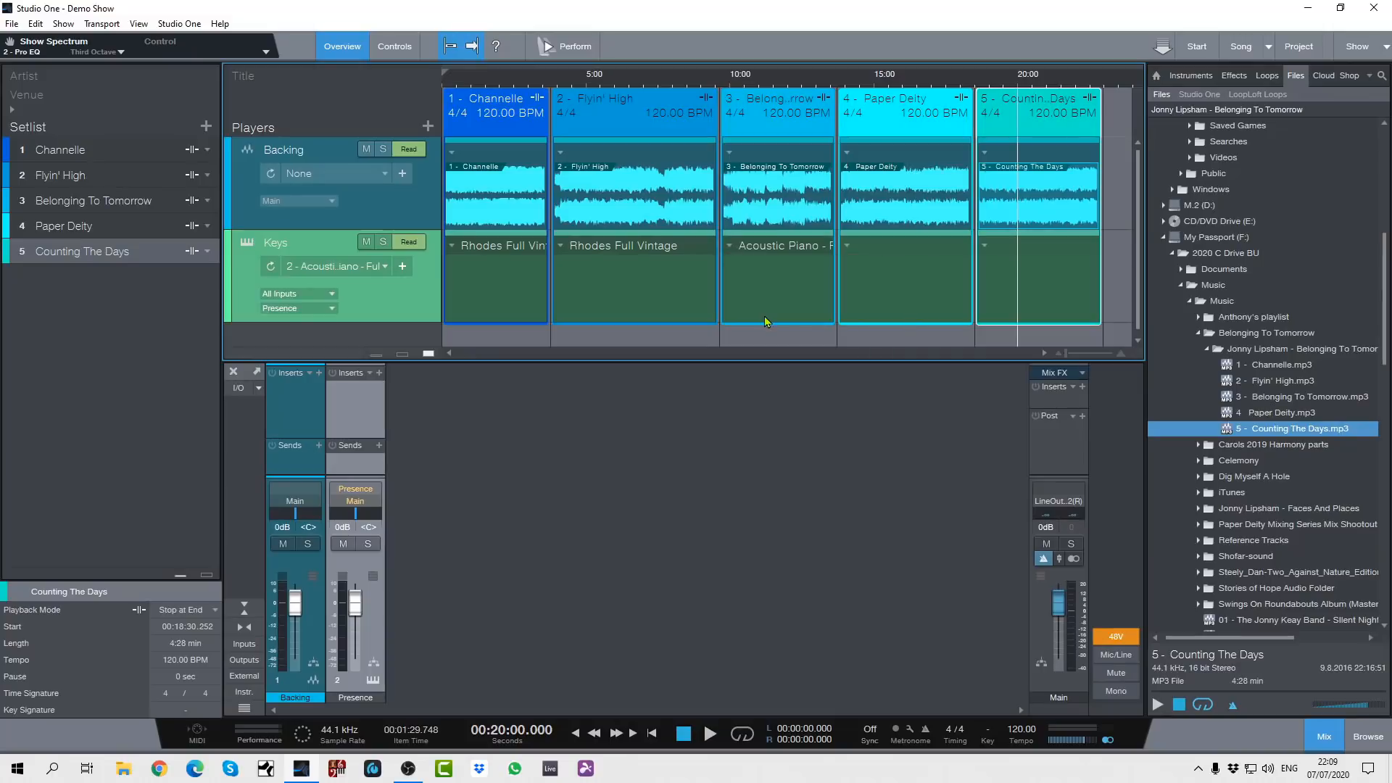
In the Keys lane, assign the Rhodes Full Vintage patch to Paper Deity and Counting The Days
left_click(848, 248)
left_click(895, 301)
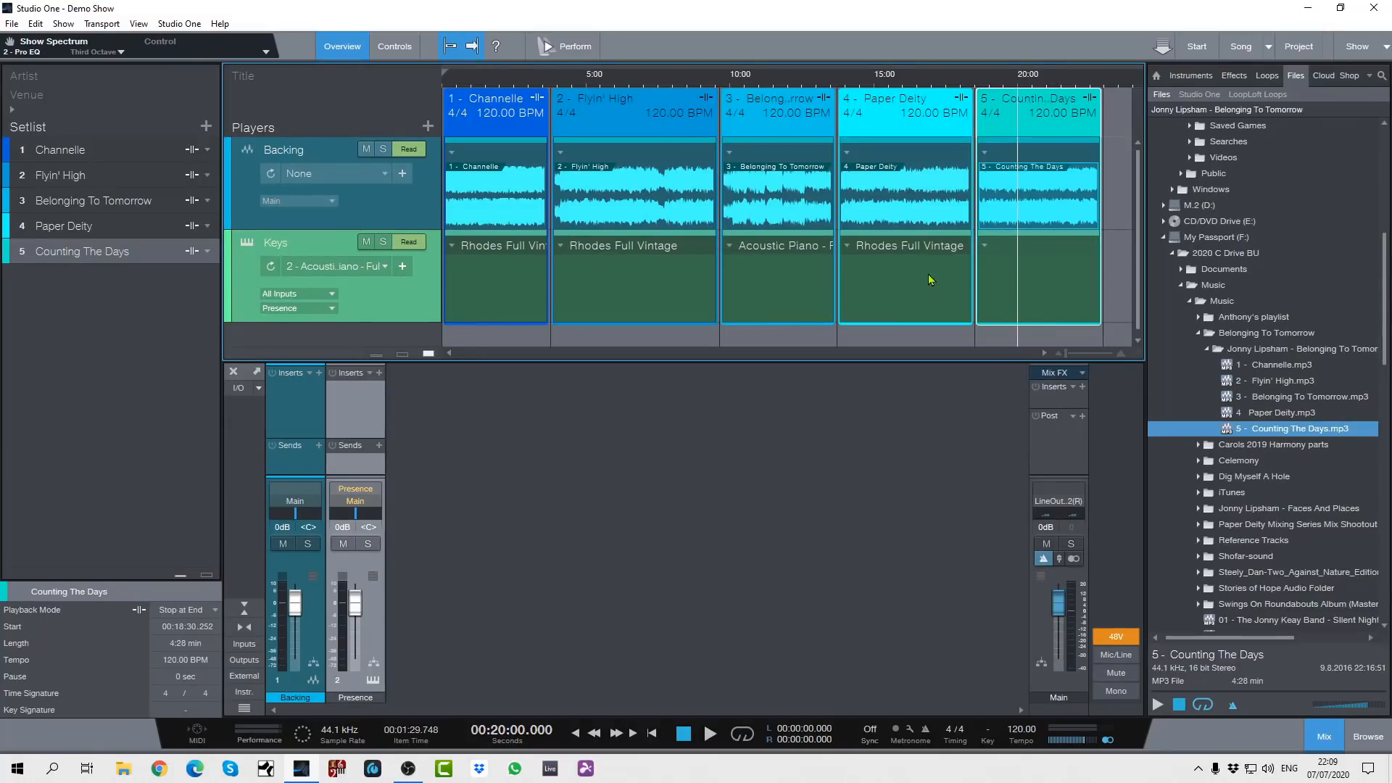
left_click(985, 247)
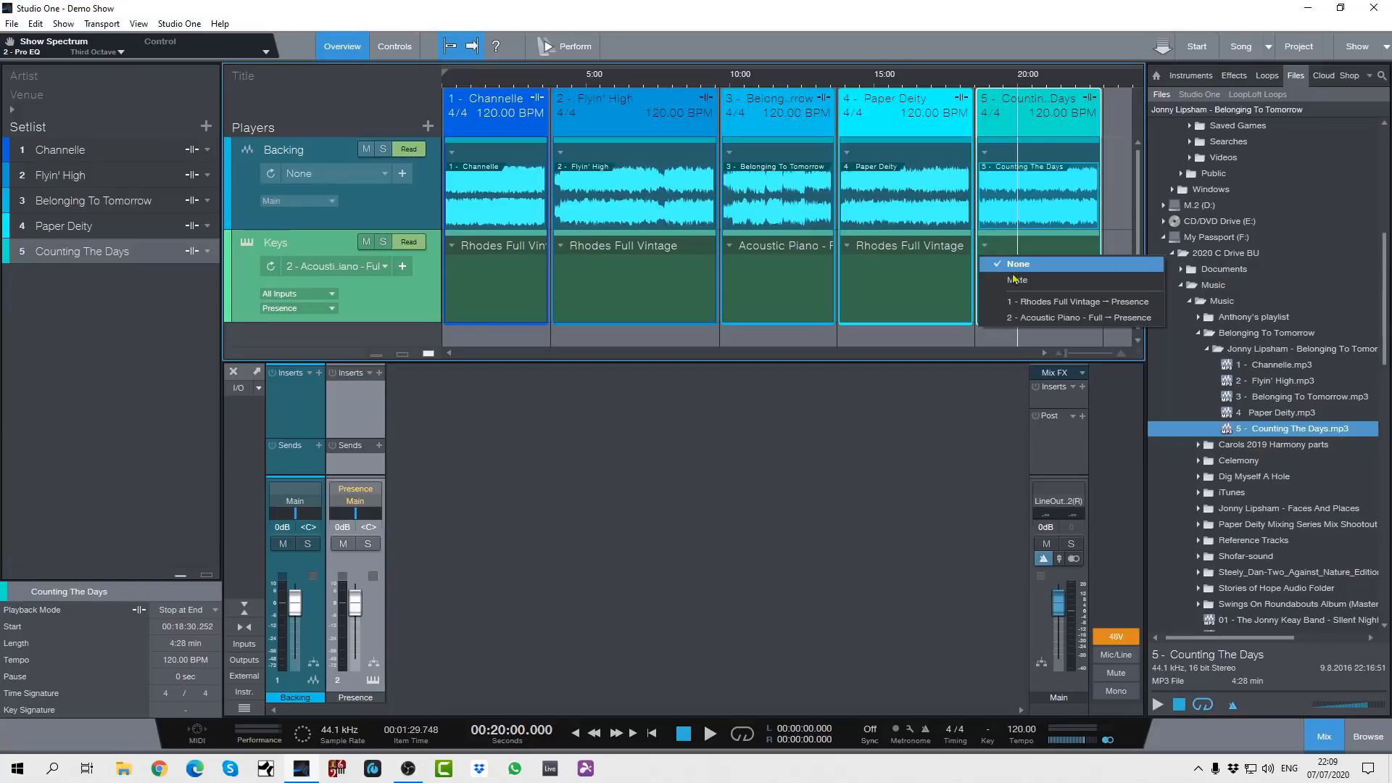
left_click(1027, 298)
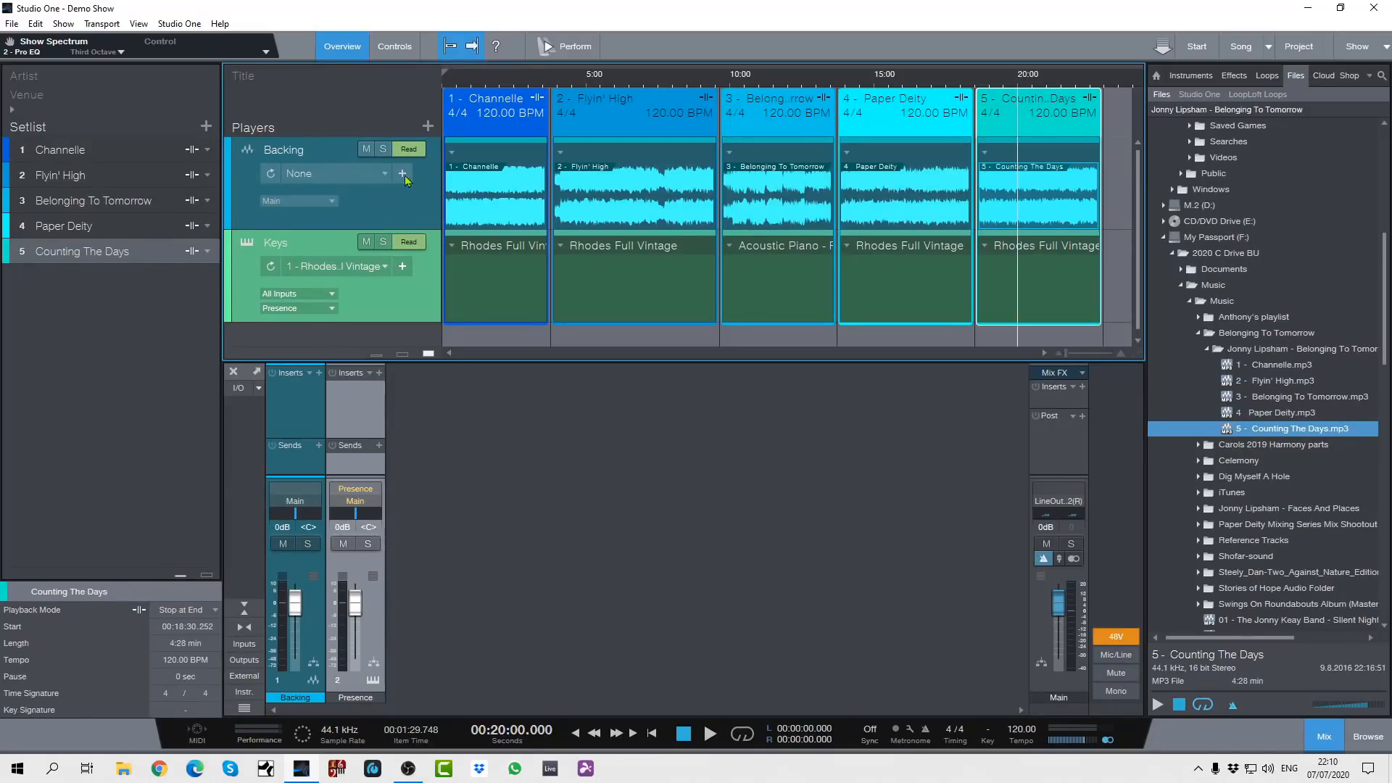
Set up a new real instrument player named Vox with a yellow color
left_click(428, 126)
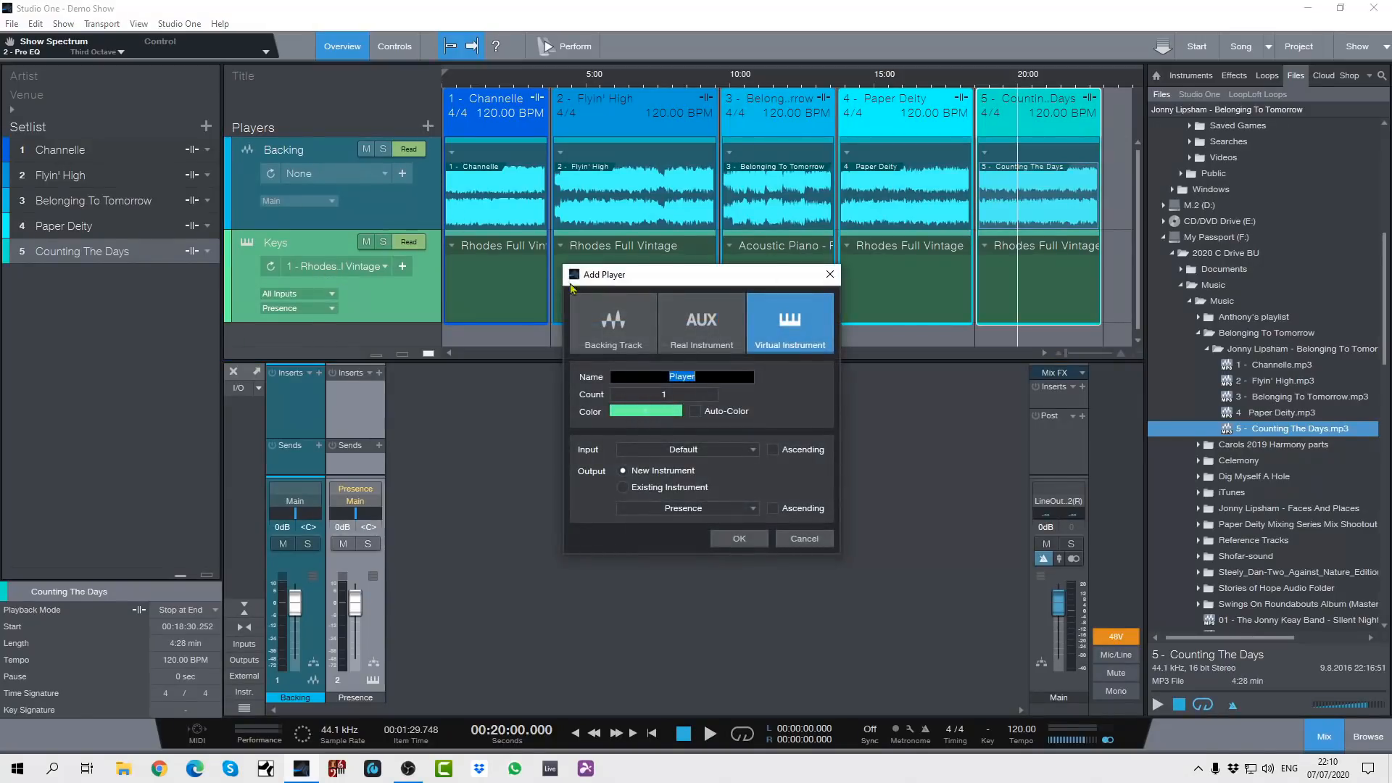
left_click(706, 319)
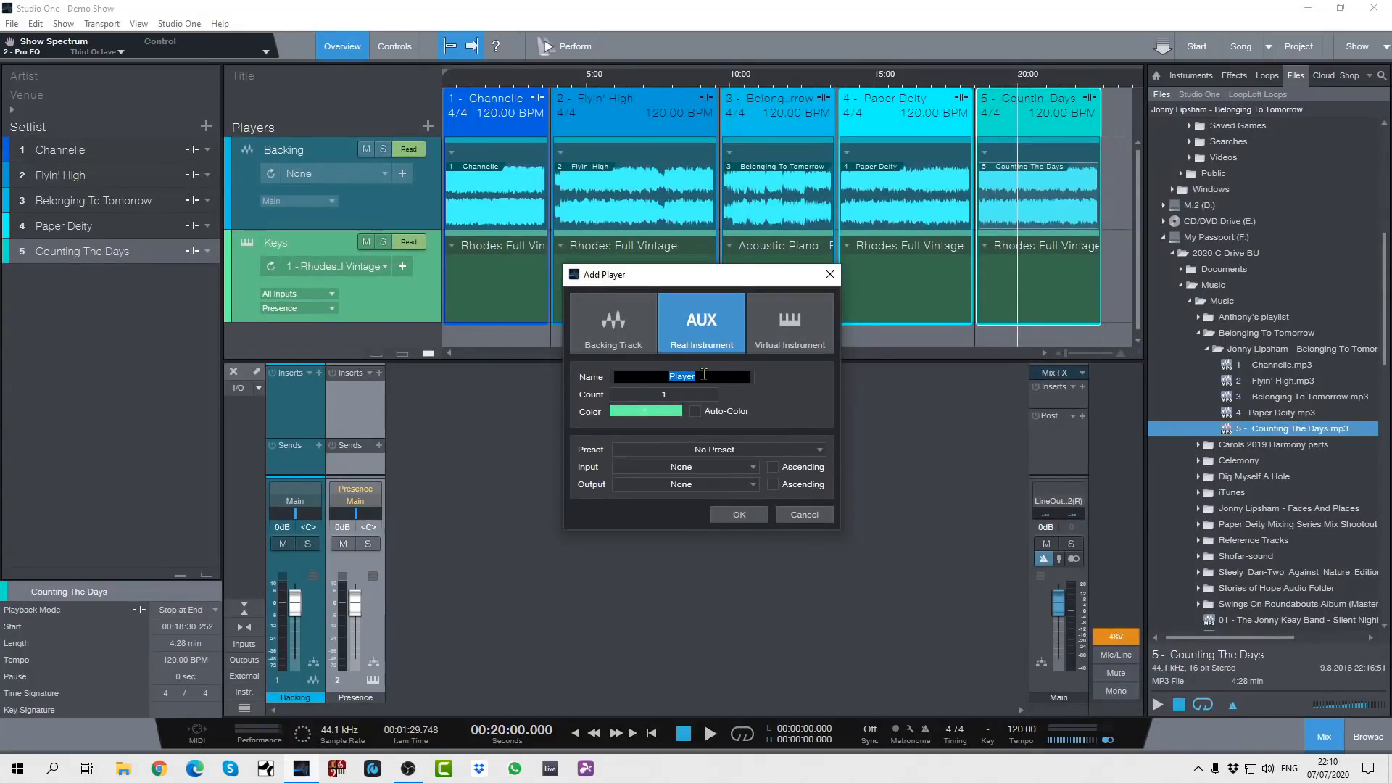
type("Vox")
left_click(676, 419)
left_click(801, 431)
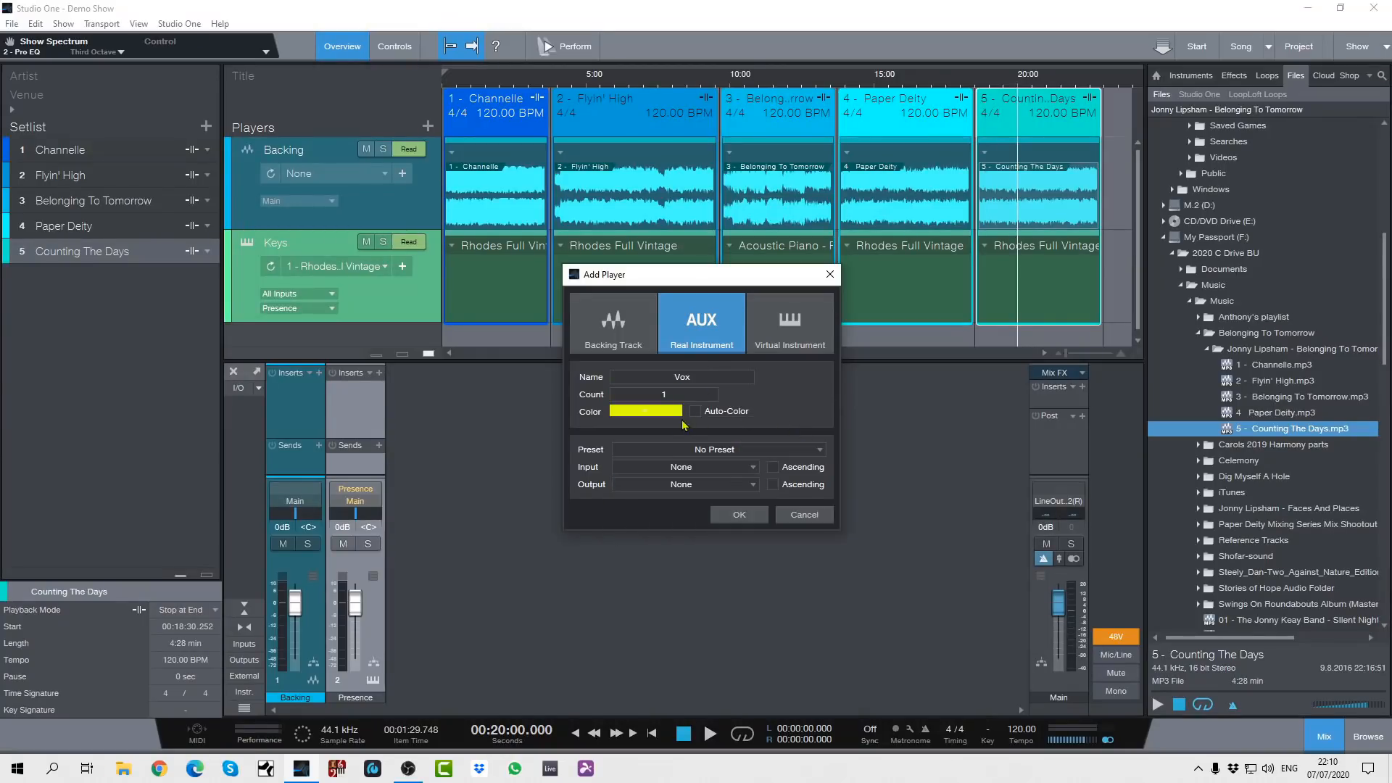
Choose the Lip's Vox preset from the Vocals folder for the new Vox player
left_click(813, 451)
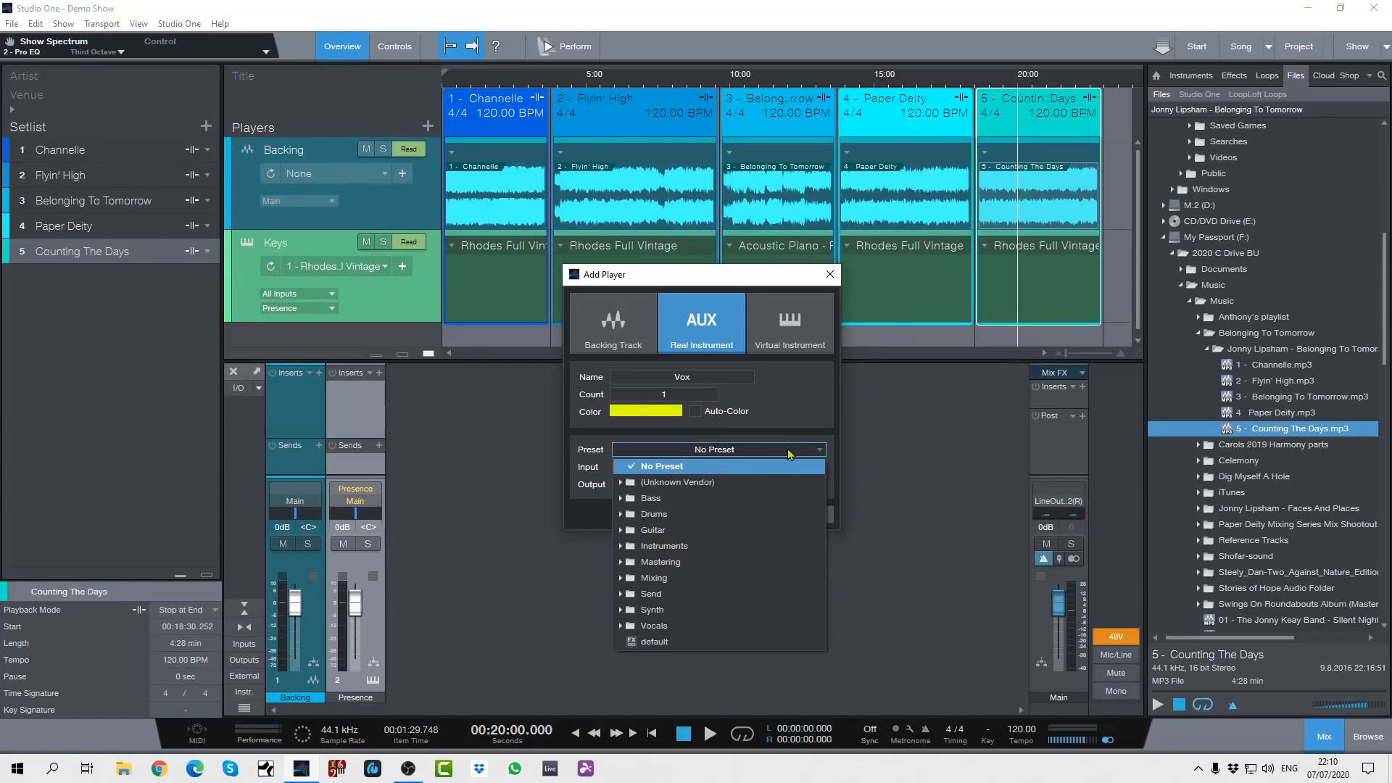
left_click(653, 513)
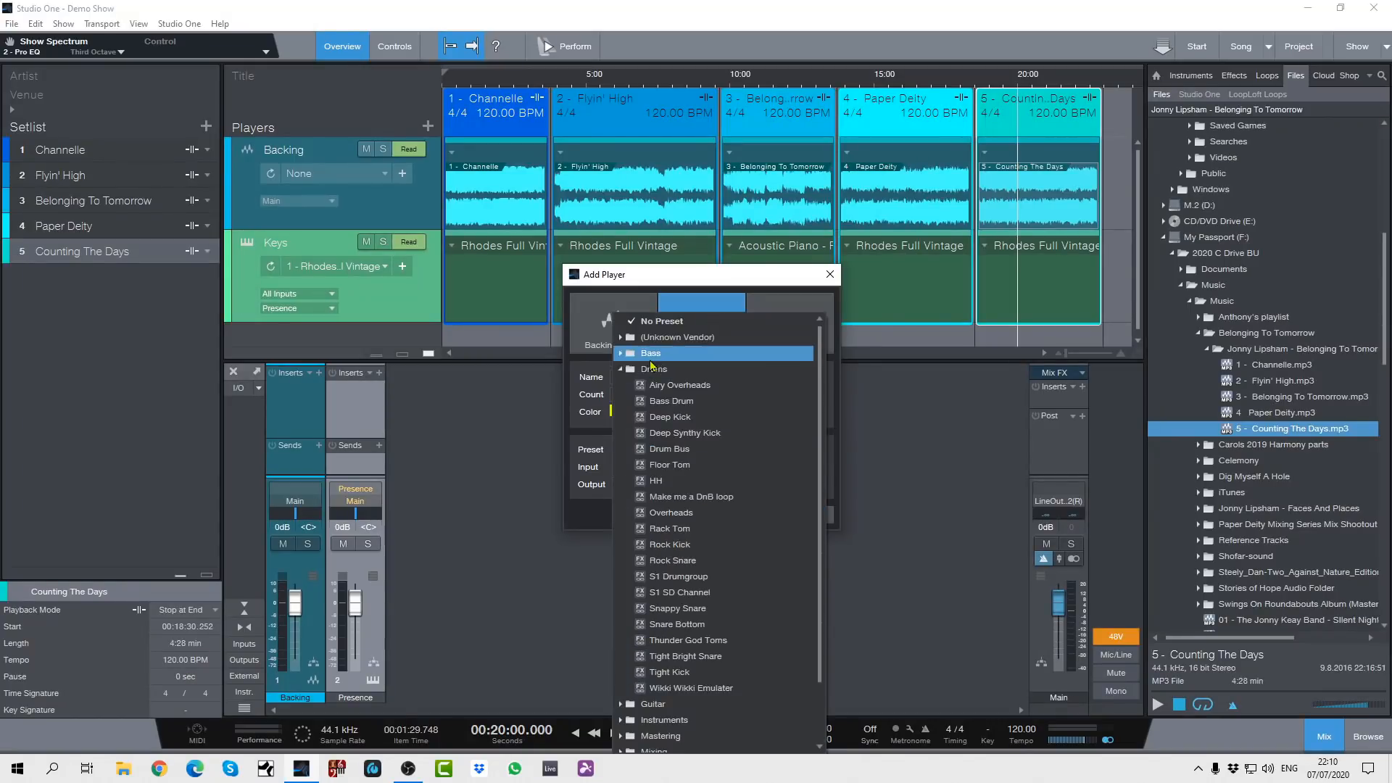
left_click(629, 369)
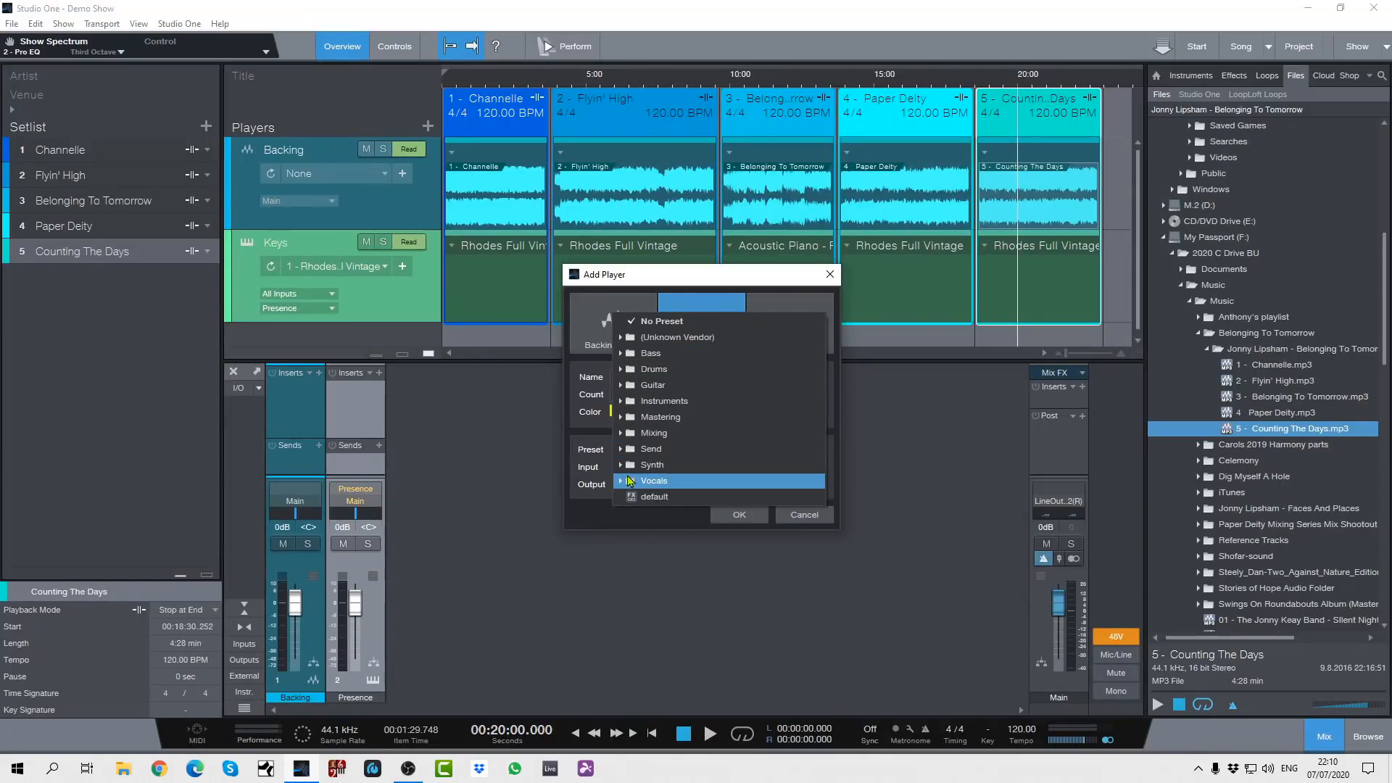
left_click(630, 480)
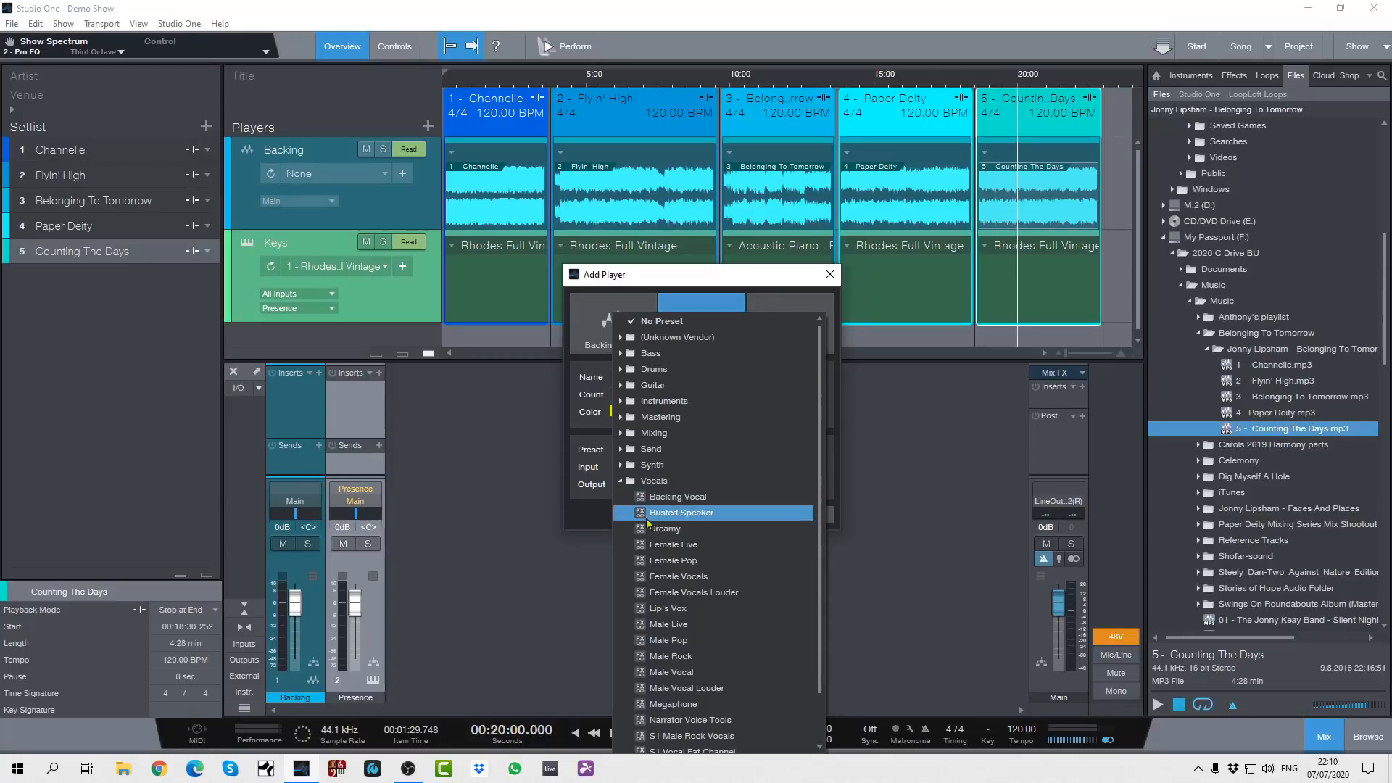
scroll(656, 540, "down", 1)
left_click(661, 592)
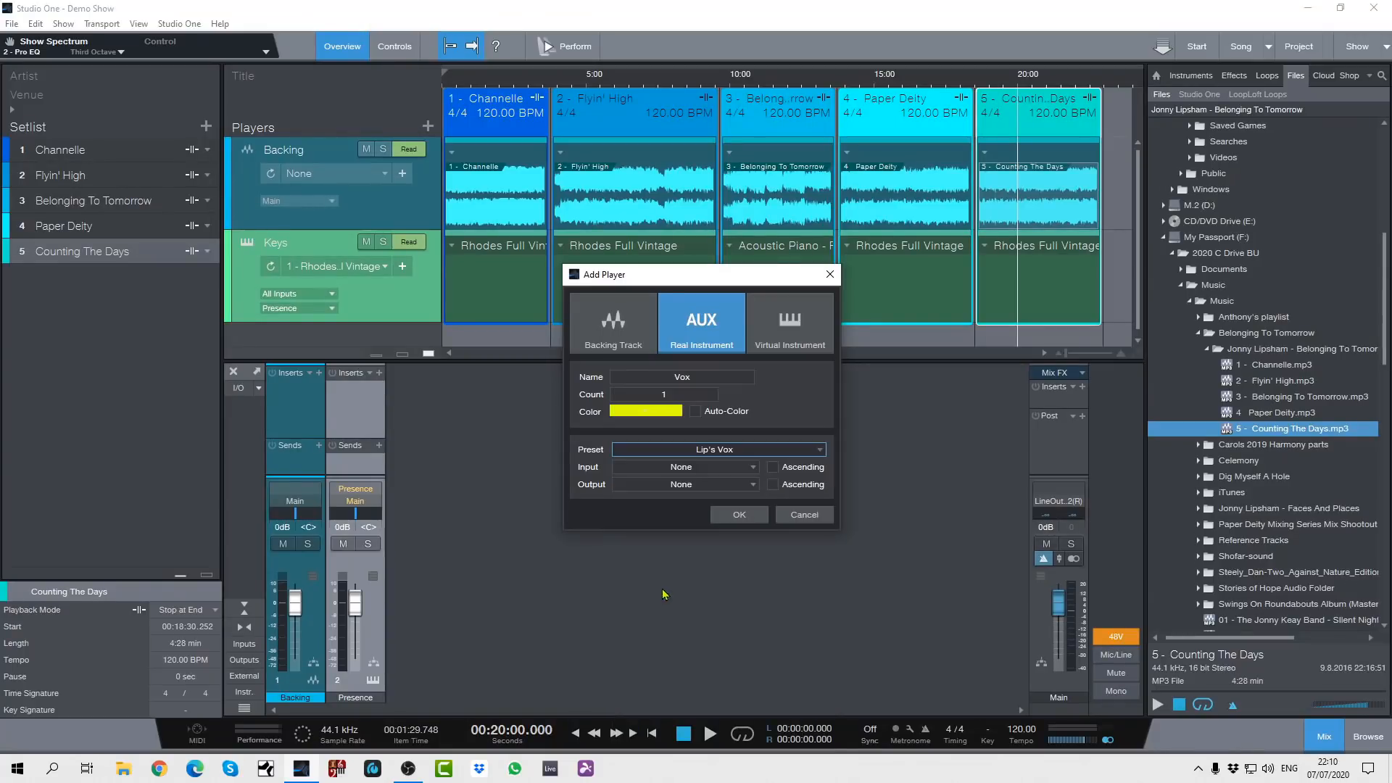
Route the Vox player from Input L to the Main output and add it to the show
left_click(754, 468)
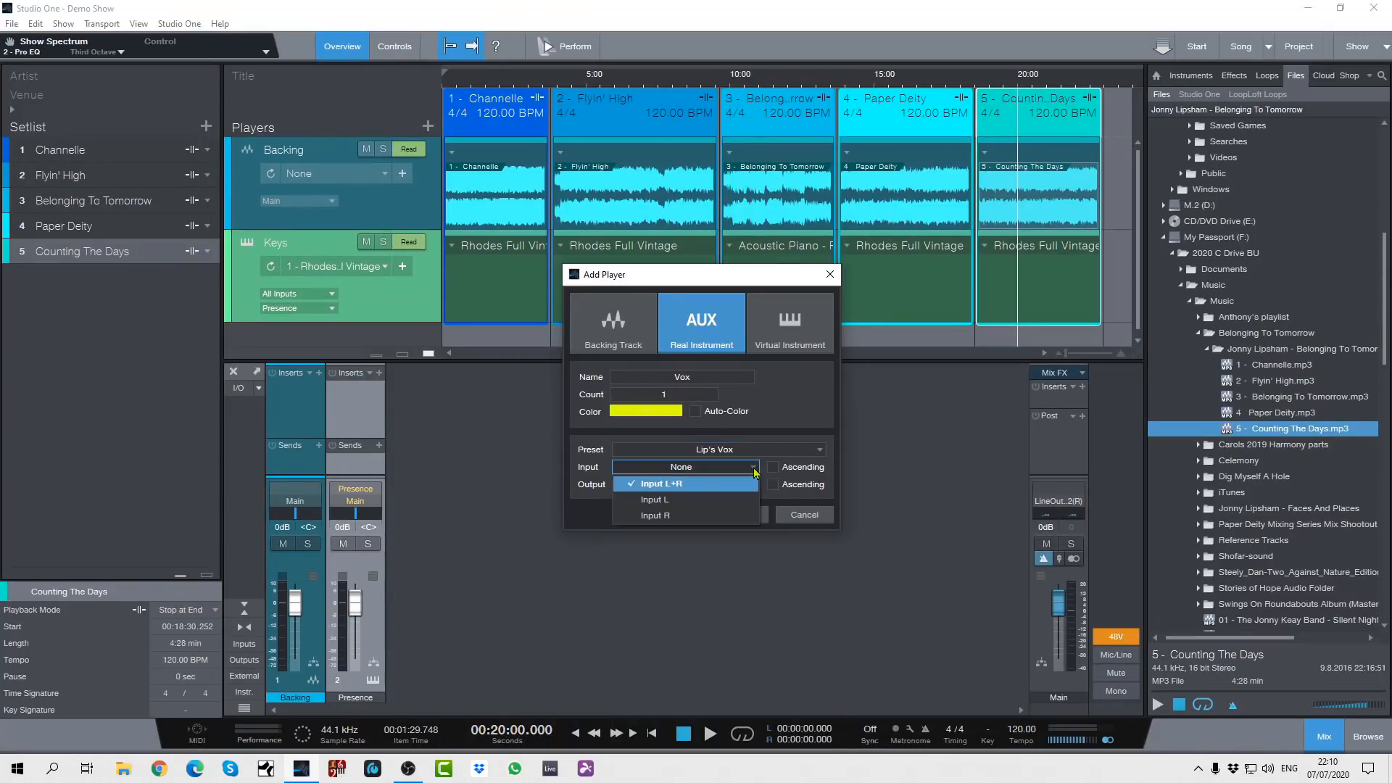
left_click(643, 500)
left_click(687, 487)
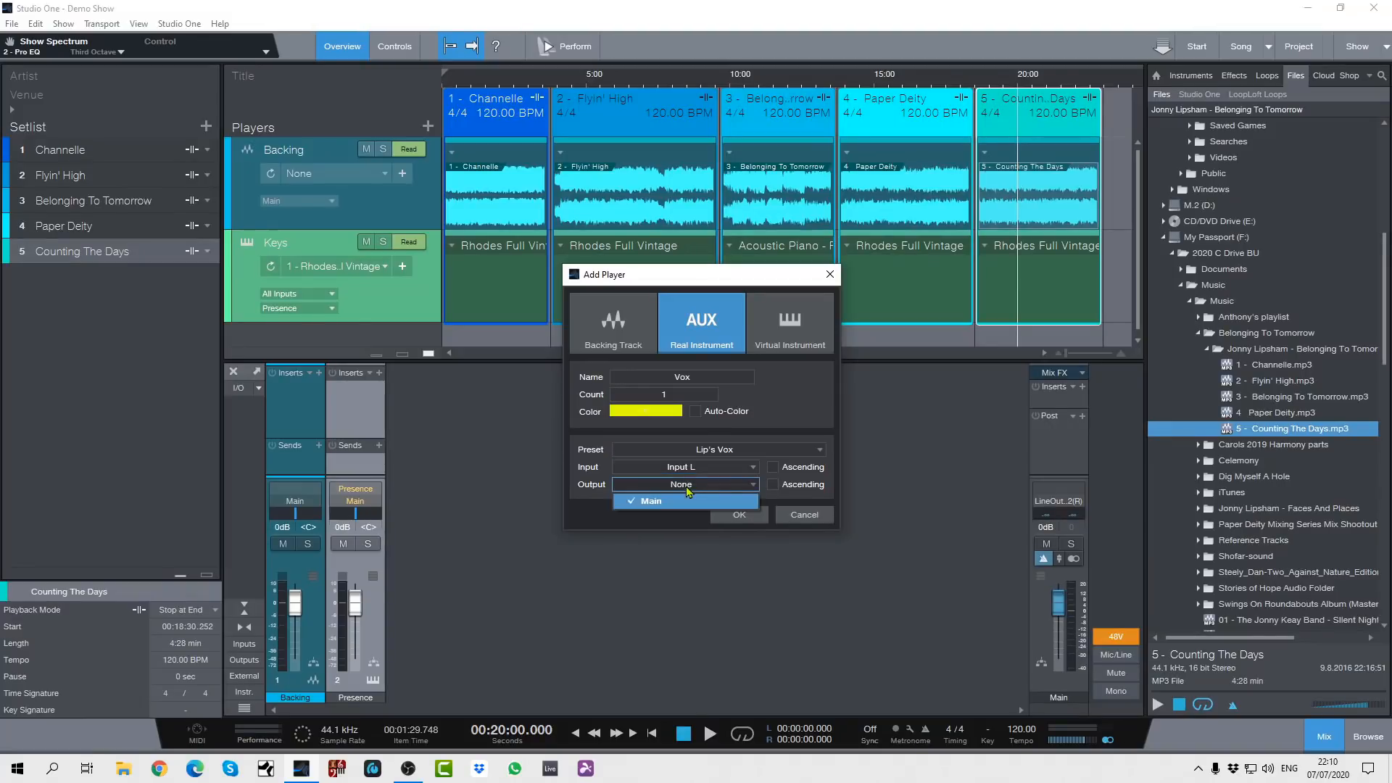
left_click(687, 505)
left_click(737, 515)
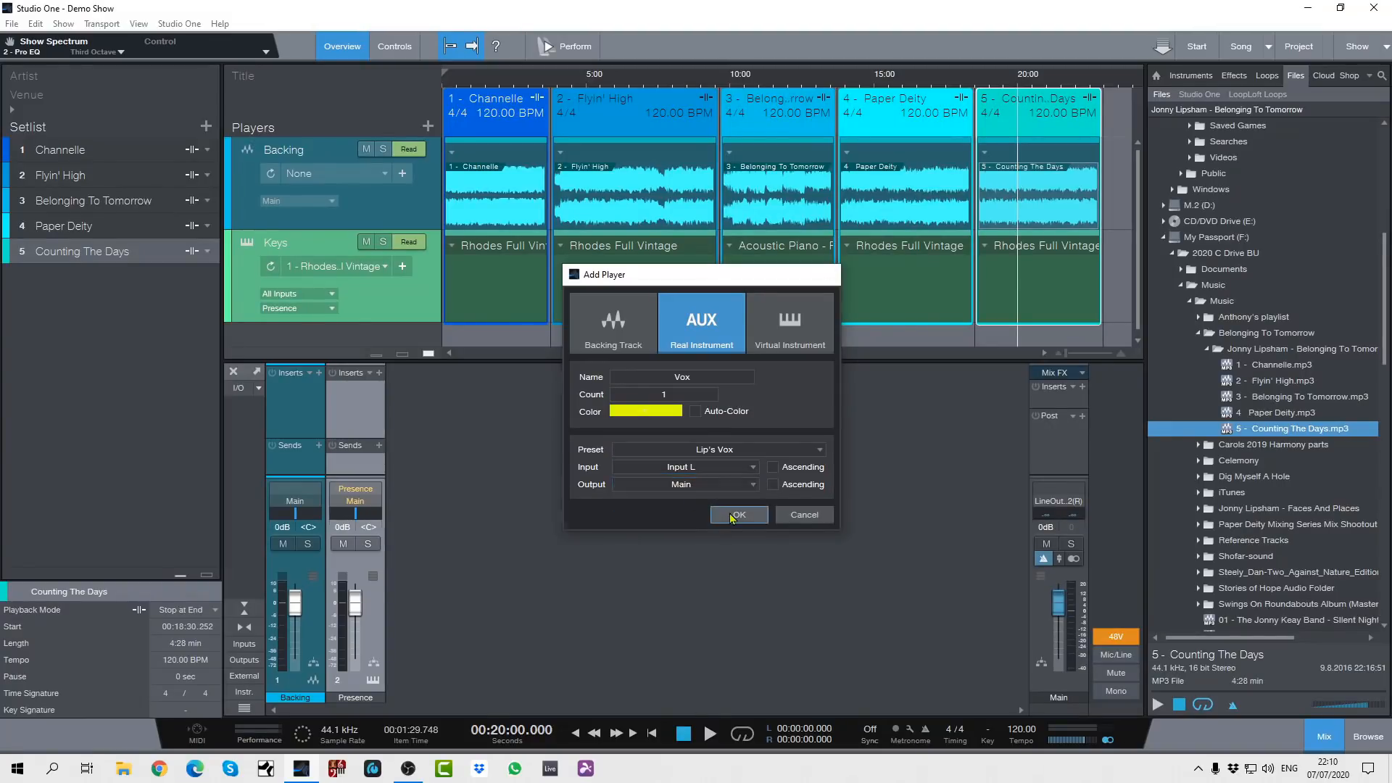
Mute the Vox player and save its current sound as a patch named Lip's Vox
left_click(365, 266)
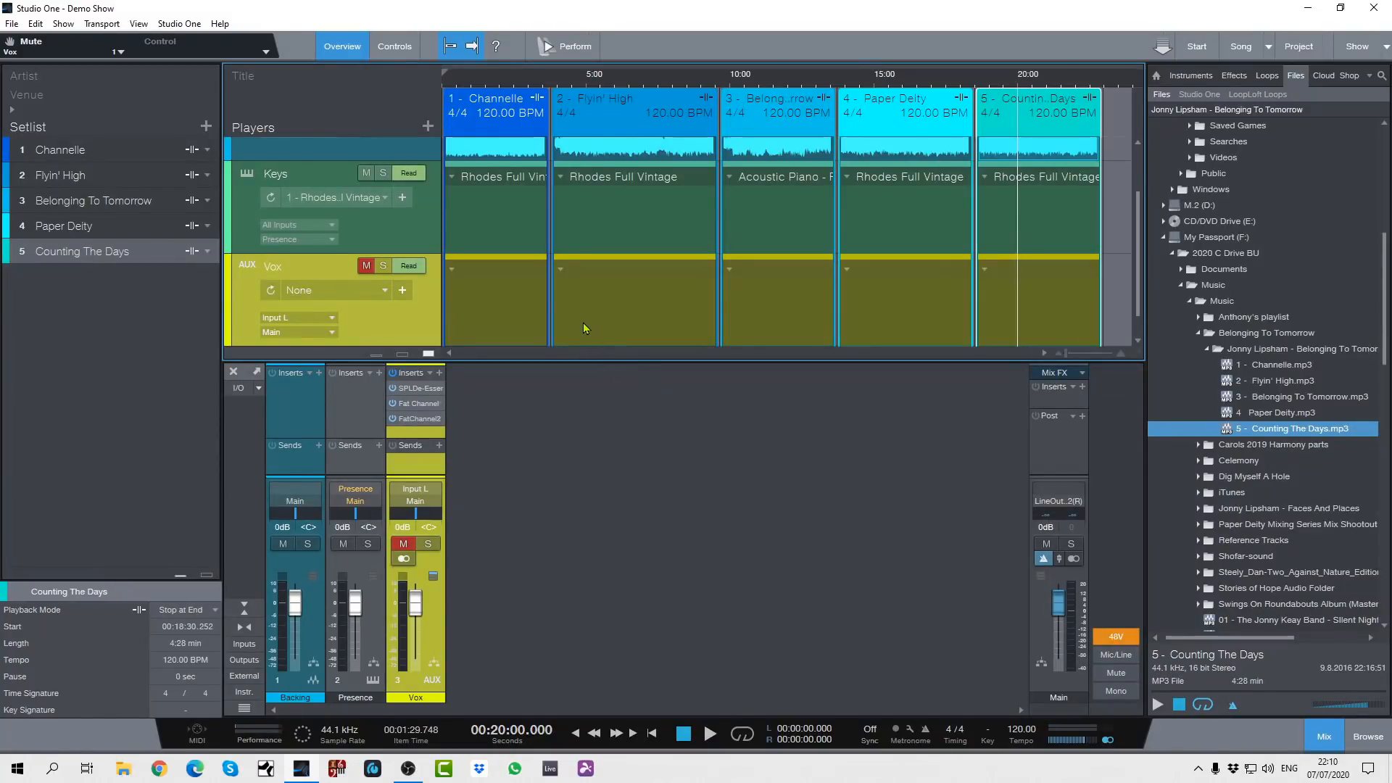
left_click(402, 290)
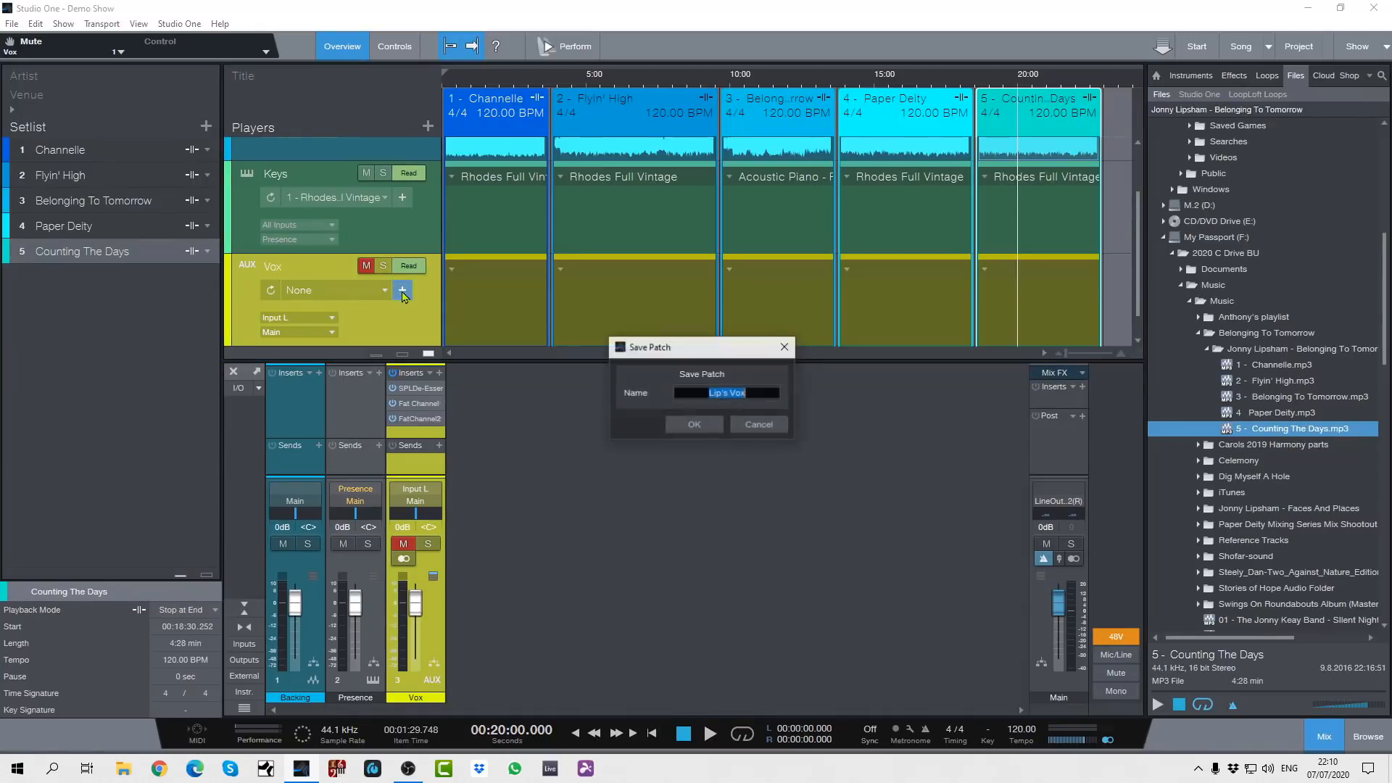
left_click(692, 426)
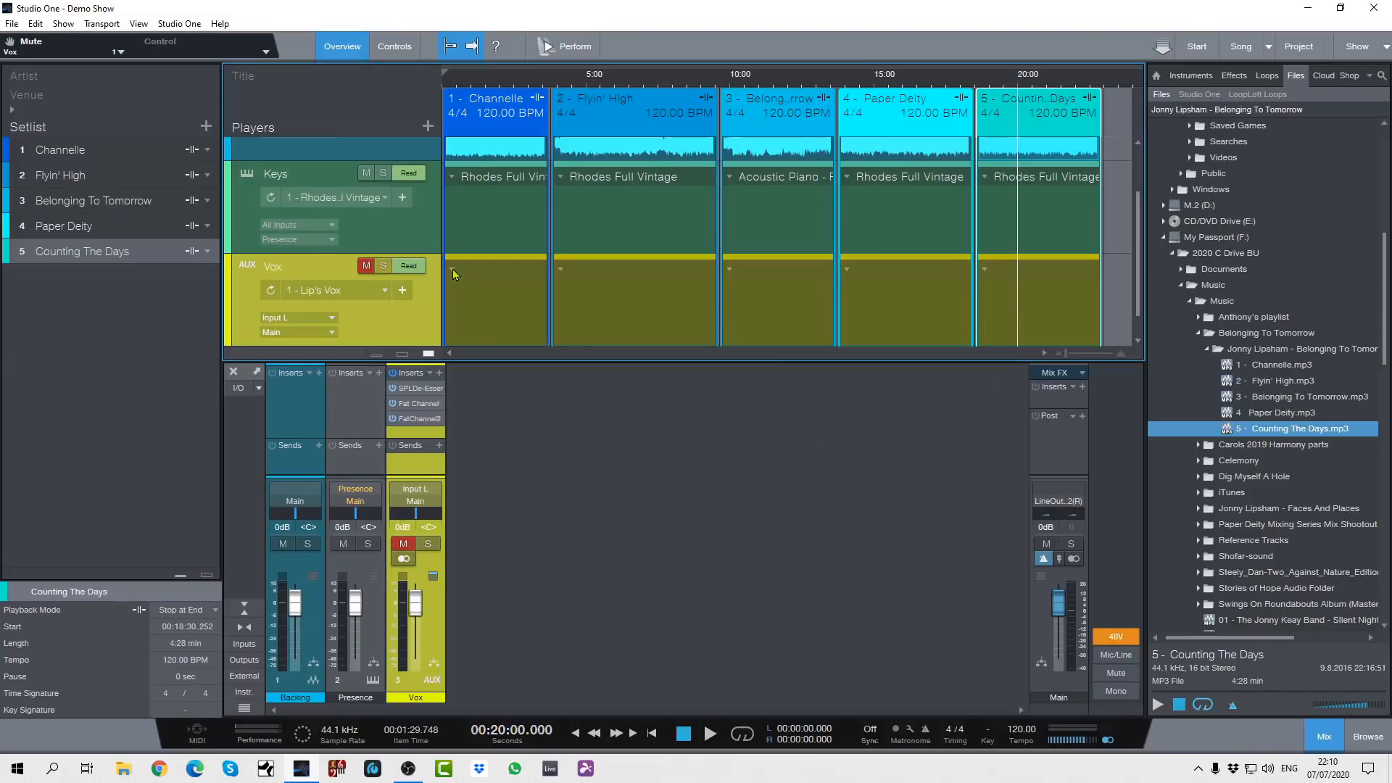
In the Vox lane, assign the Lip's Vox patch to Channelle and Flyin' High
left_click(452, 269)
left_click(486, 320)
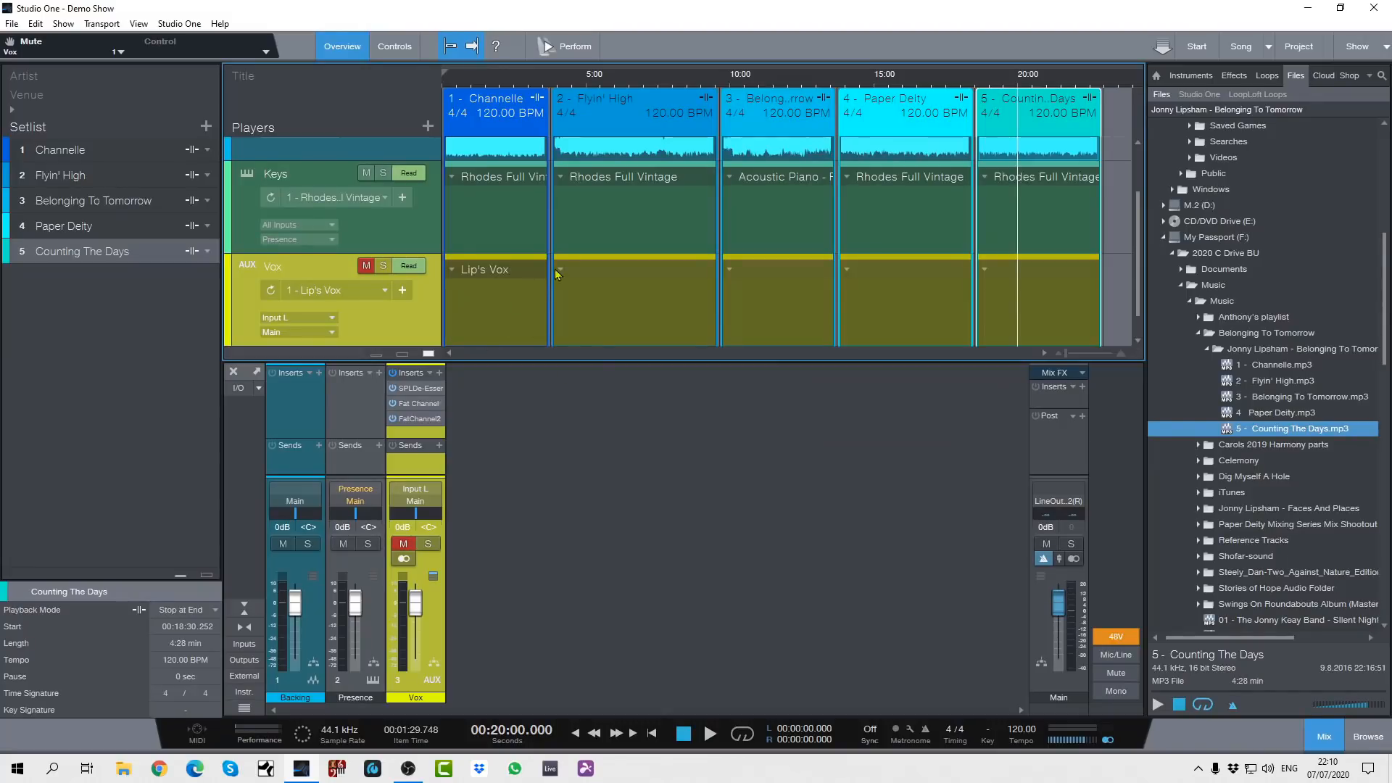
left_click(559, 271)
left_click(594, 323)
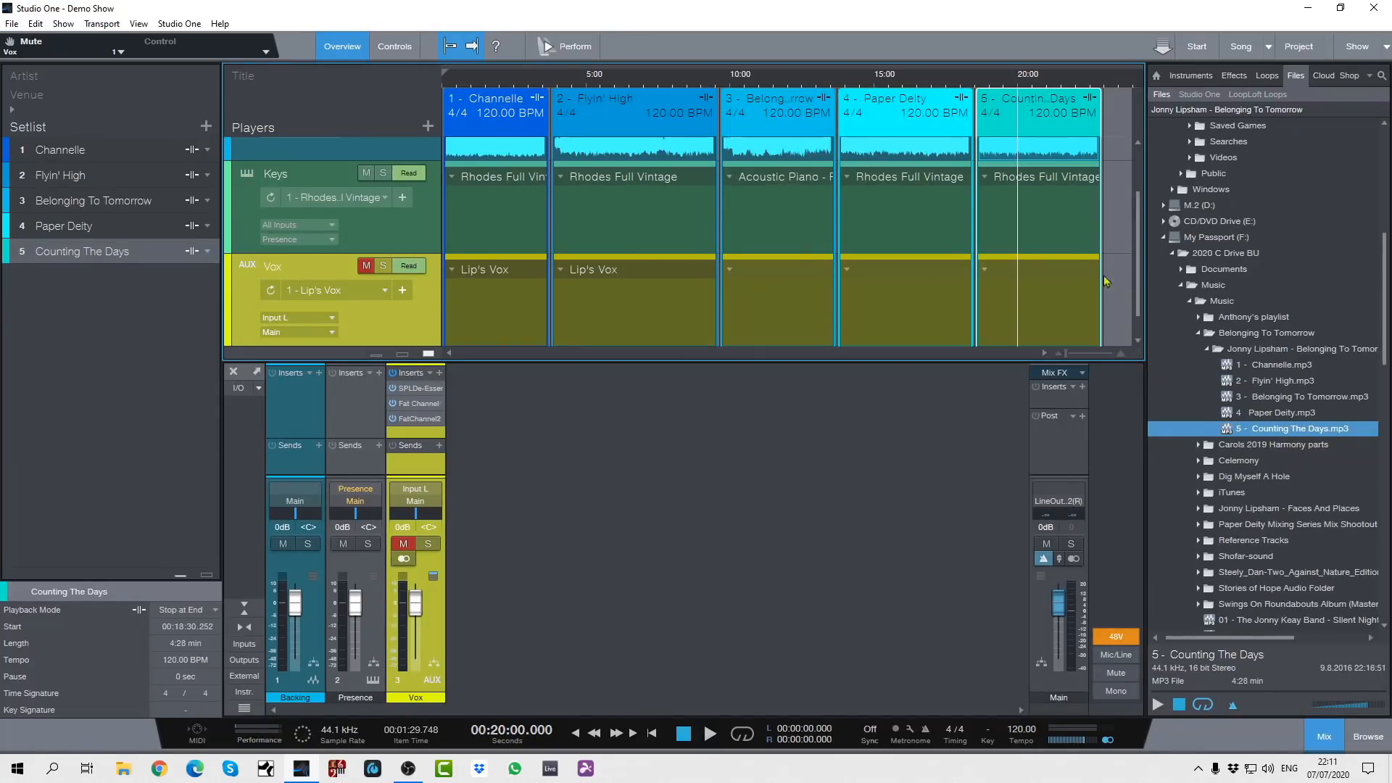
Load the Dreamy FX chain from the Vocals folder onto the Vox player and save it as a patch named Dreamy
left_click(1233, 76)
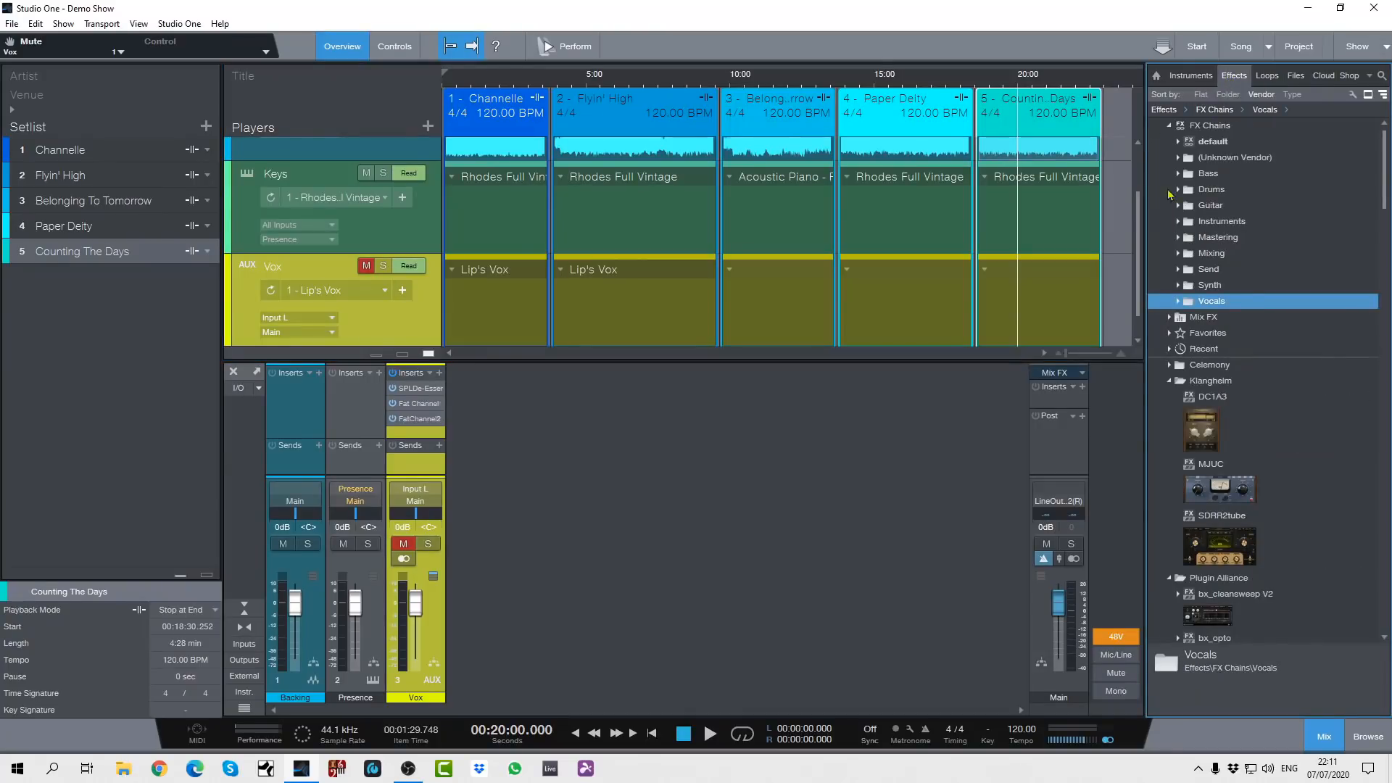
left_click(1179, 301)
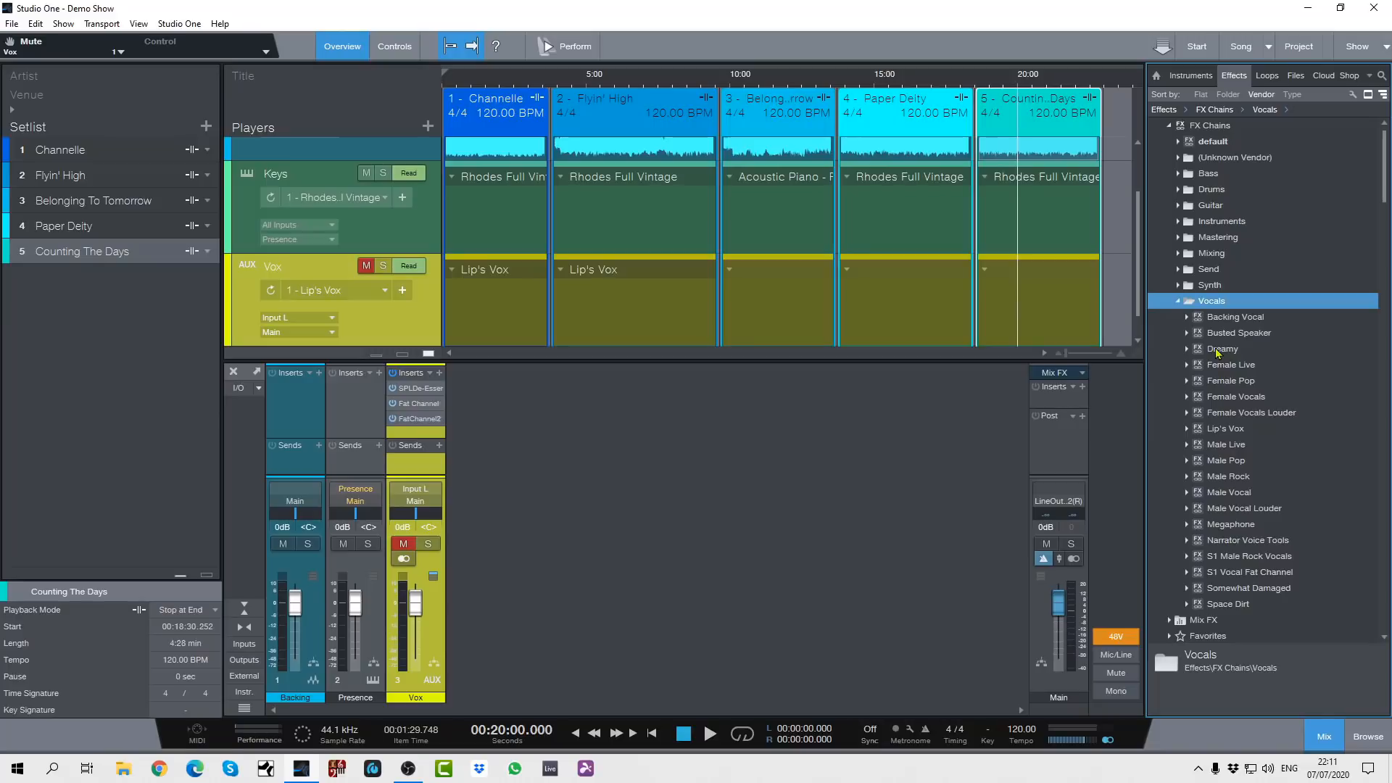
left_click_drag(1219, 351, 386, 289)
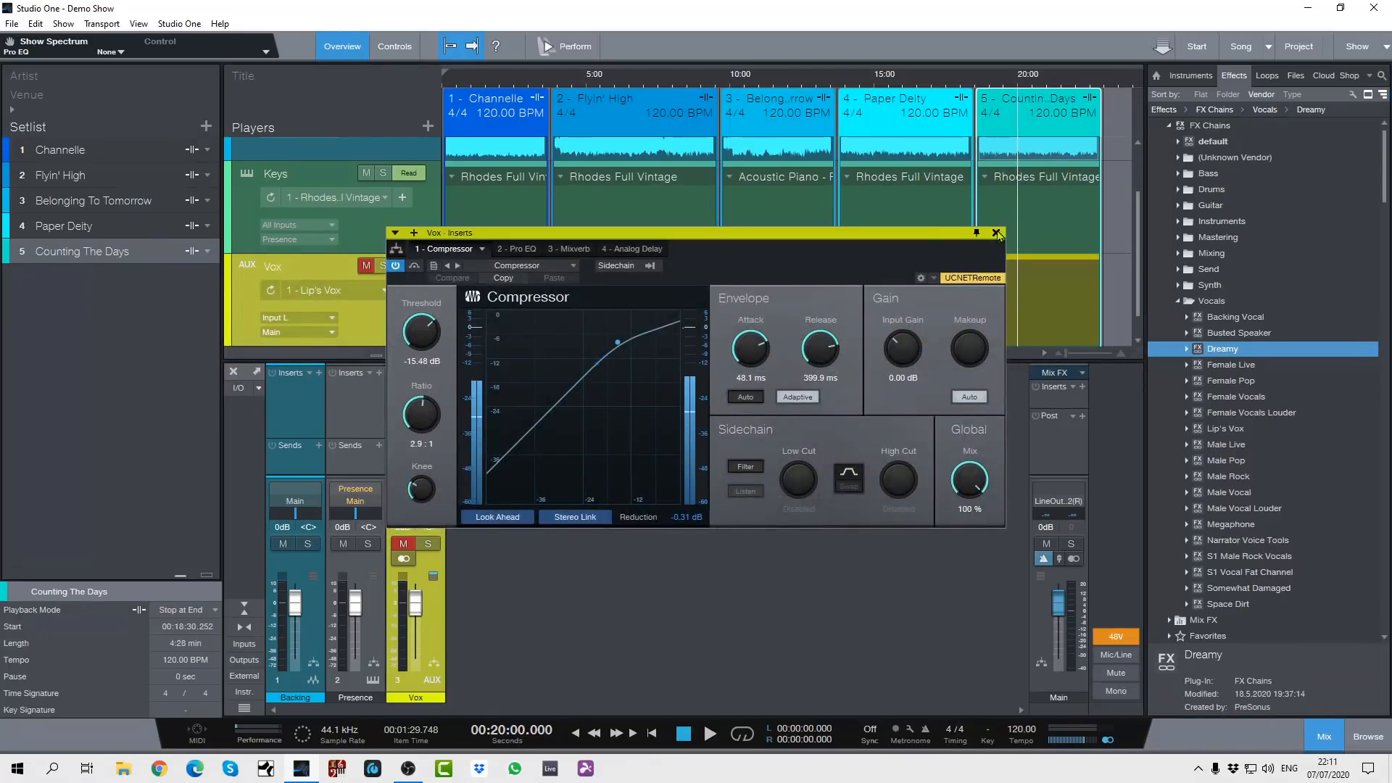
left_click(997, 234)
left_click(402, 291)
left_click(698, 426)
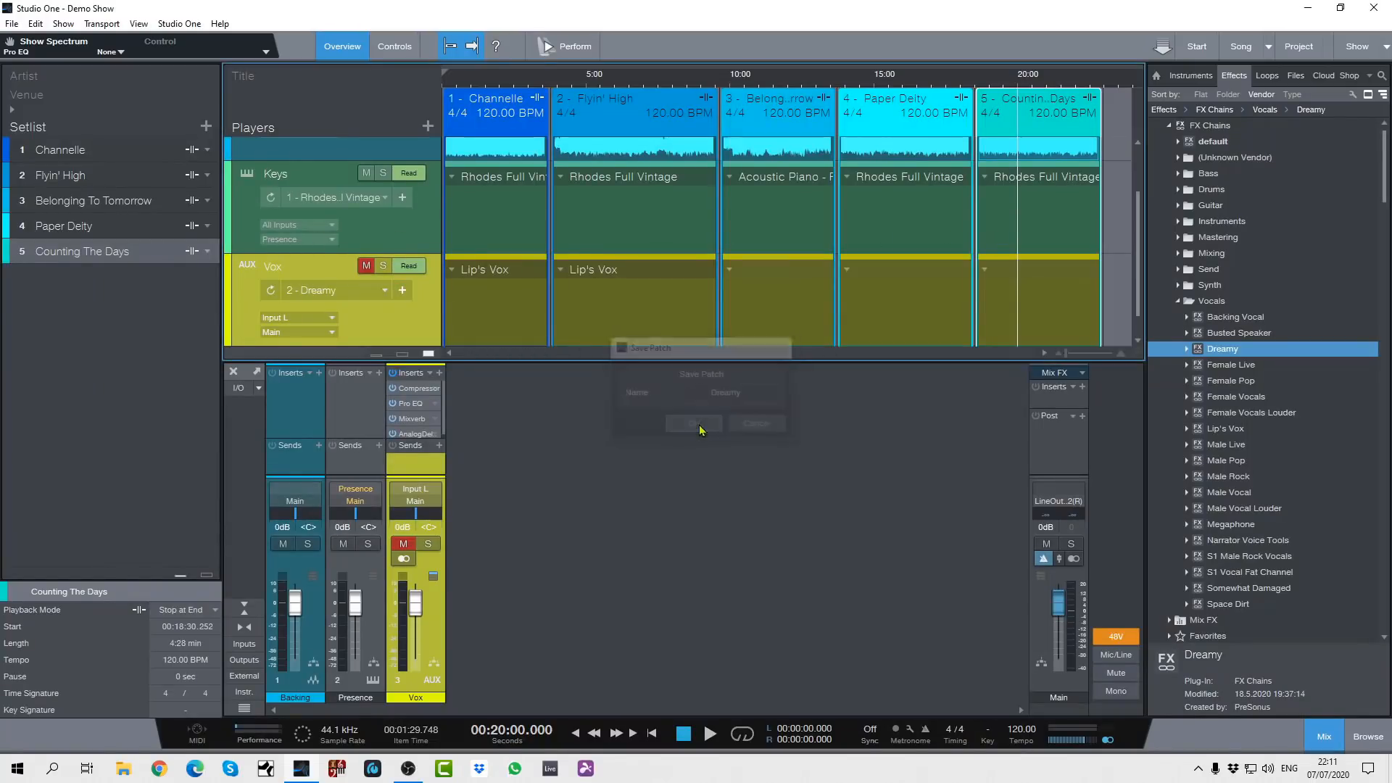
In the Vox lane, assign Dreamy to Belonging To Tomorrow, and Lip's Vox to Paper Deity and Counting The Days
left_click(728, 270)
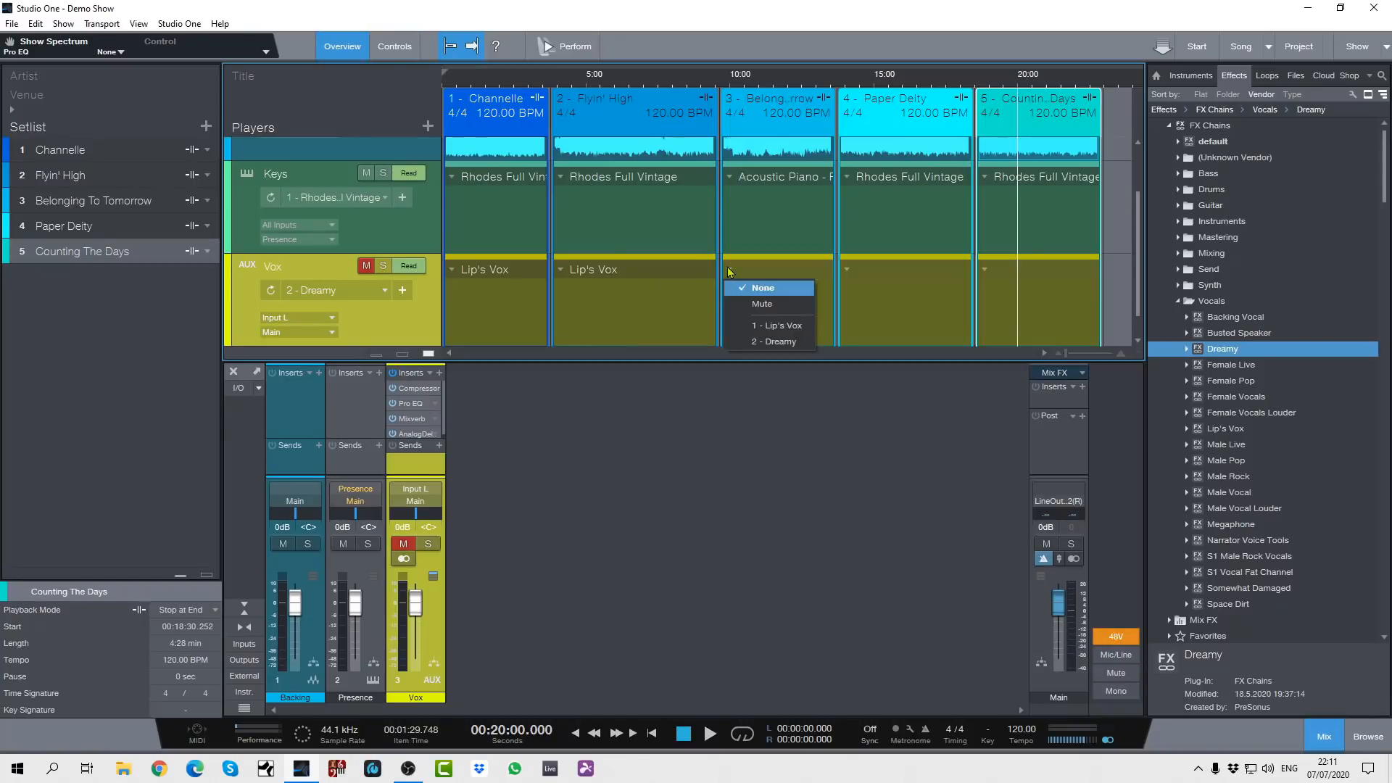
left_click(775, 341)
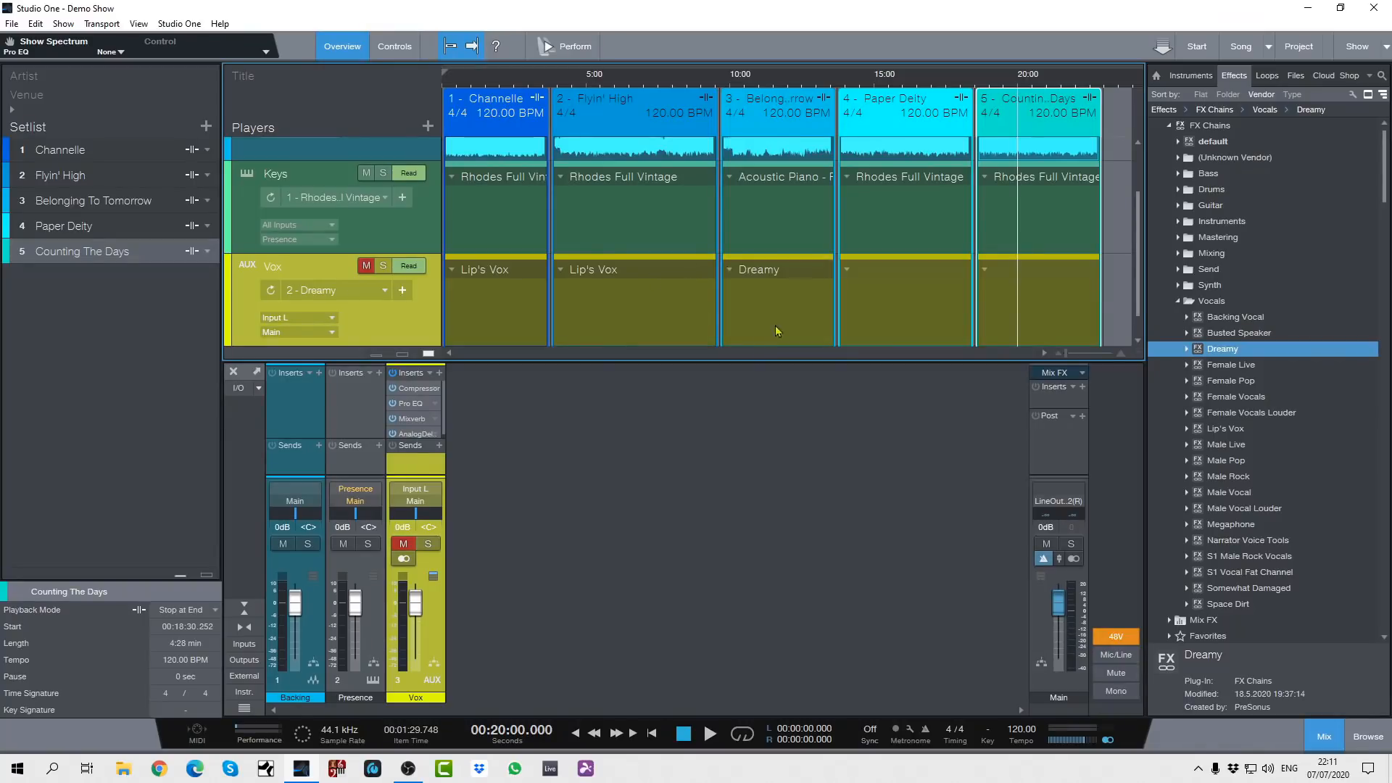
left_click(845, 271)
left_click(915, 321)
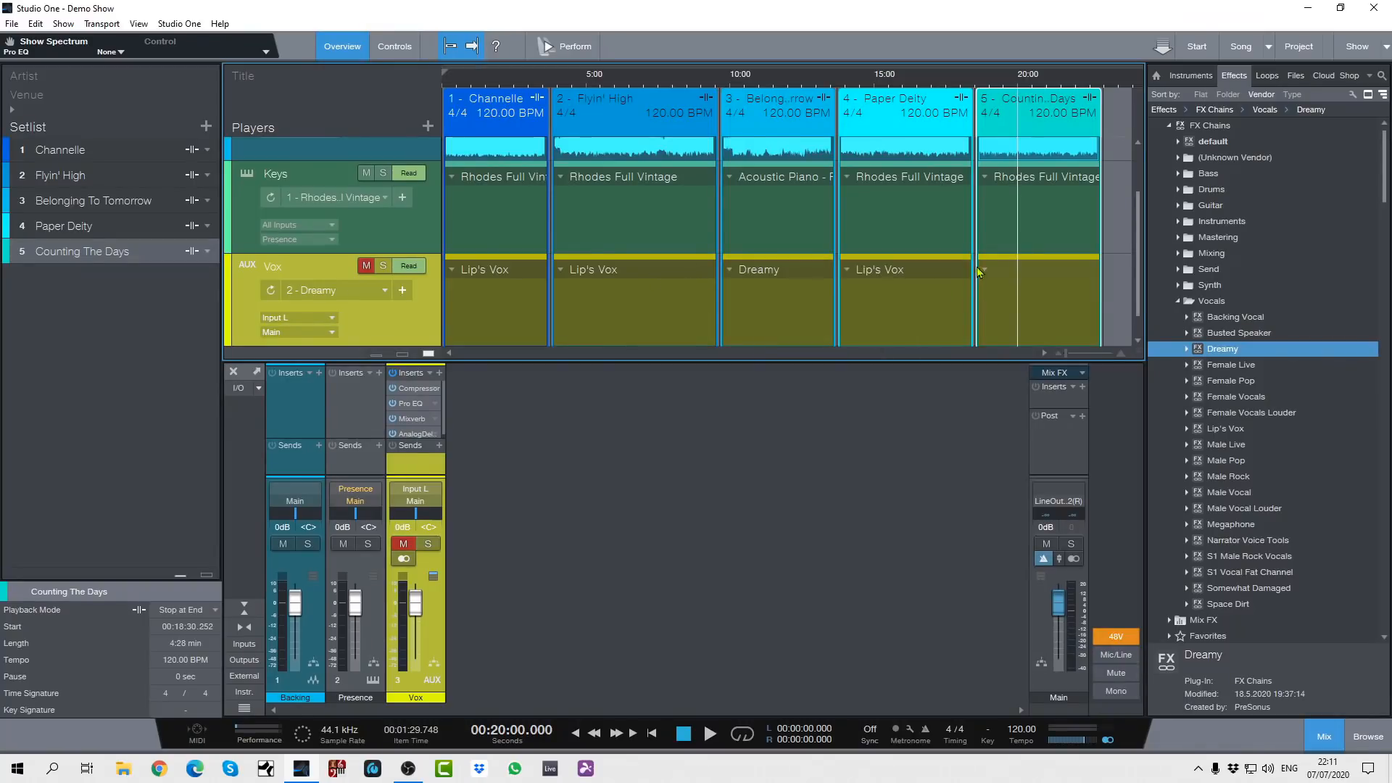
left_click(978, 271)
left_click(1008, 321)
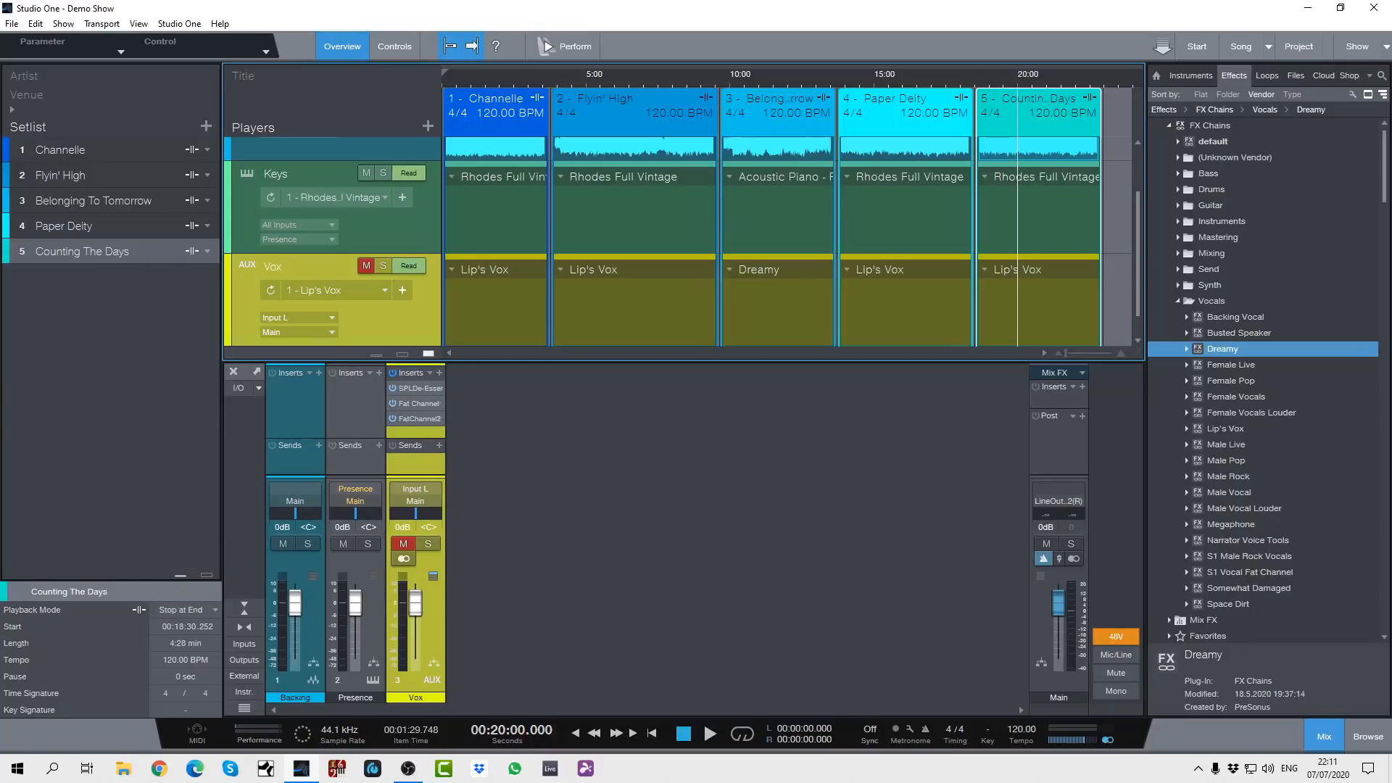
Save the show, and add the open song Dig Myself A Hole to Demo Show
left_click(12, 24)
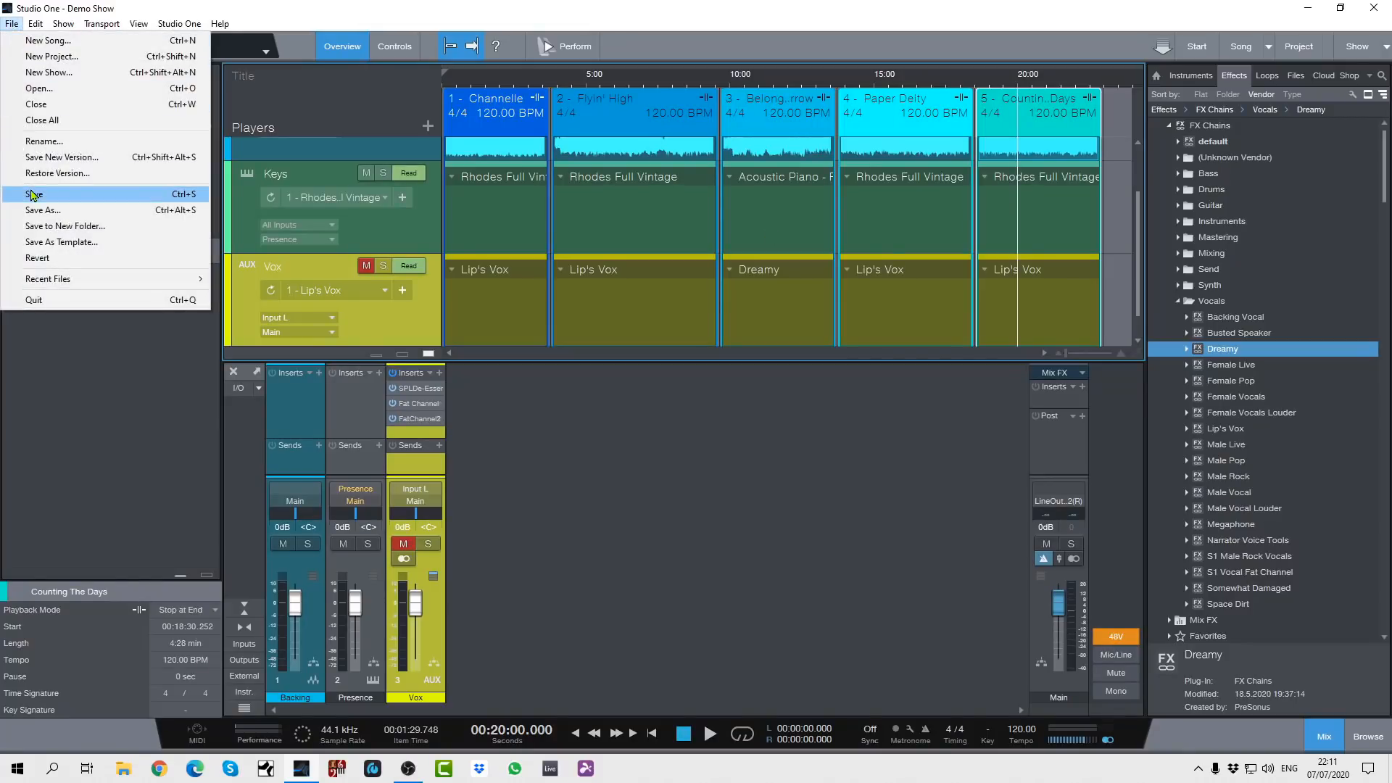
left_click(34, 194)
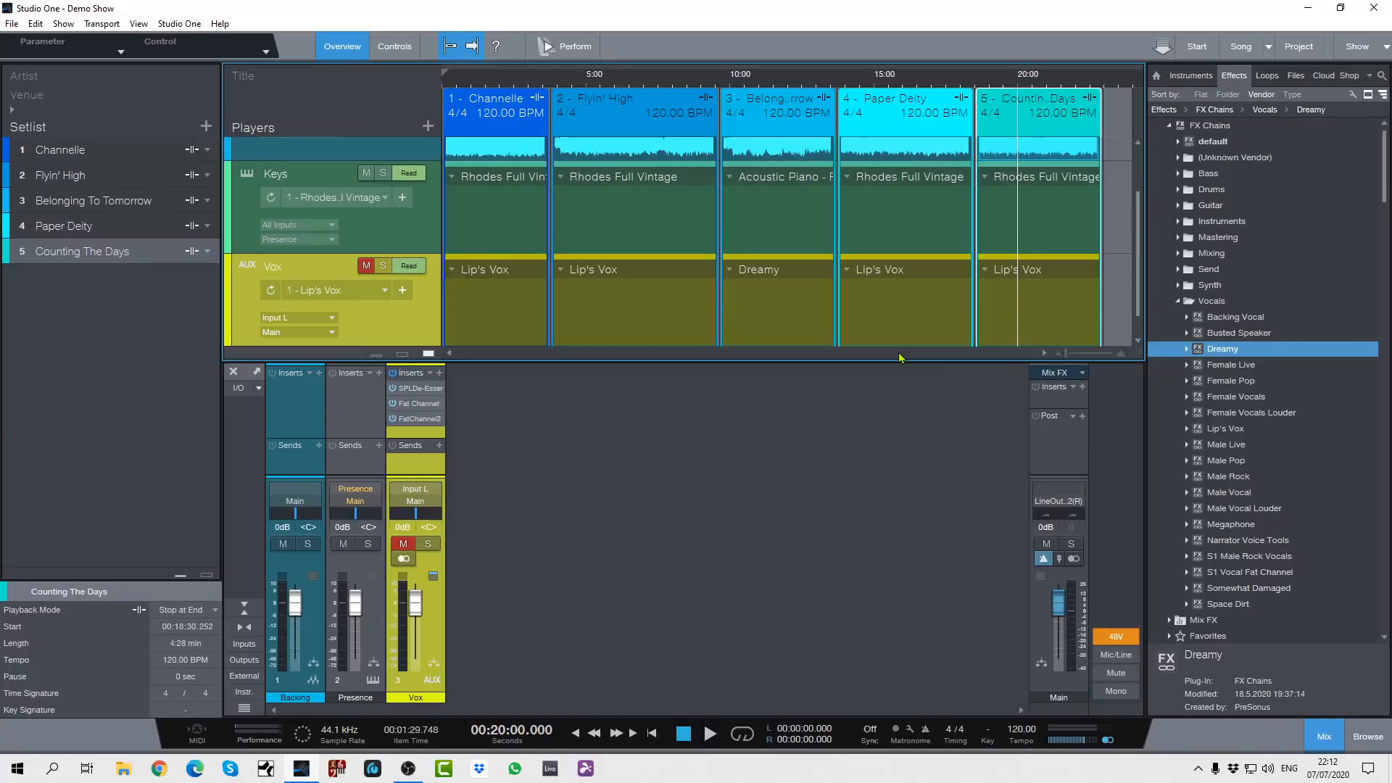
left_click(1245, 54)
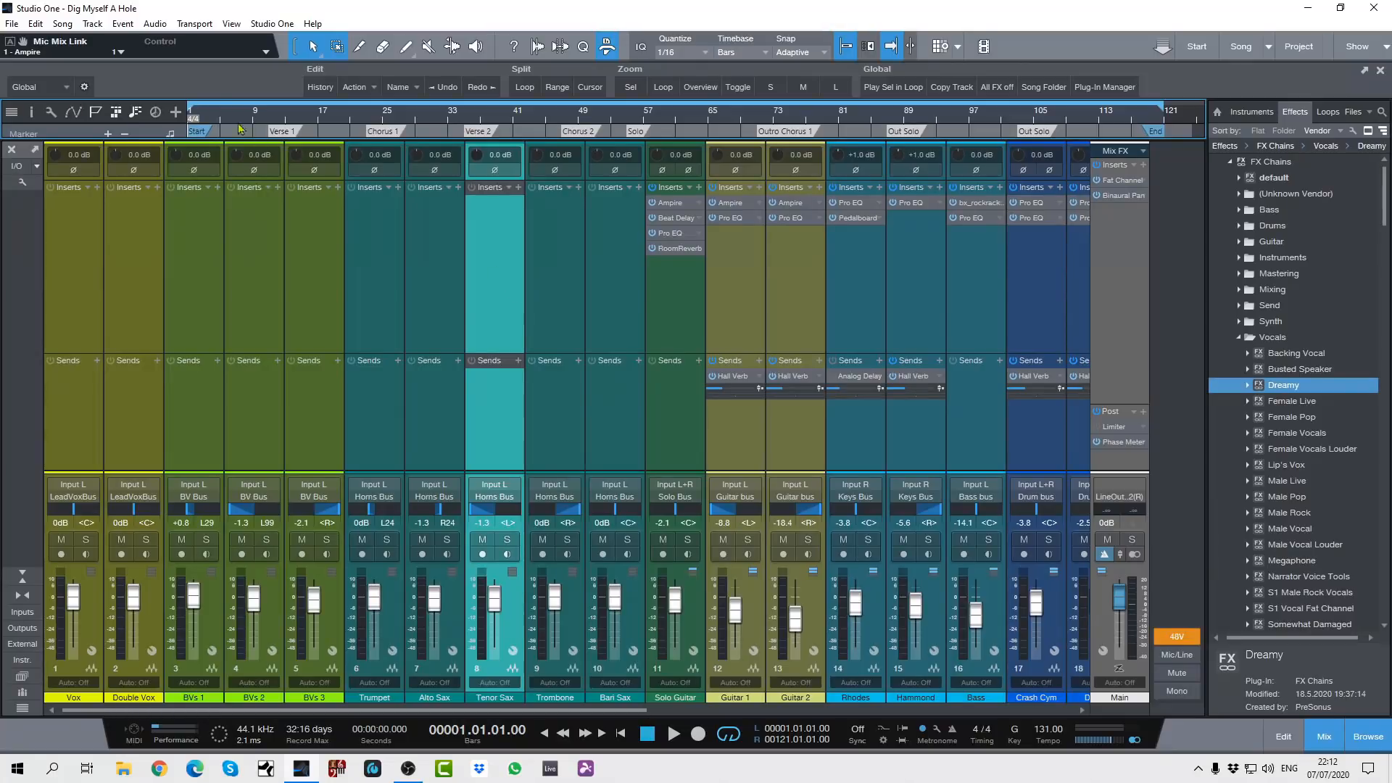
left_click(62, 24)
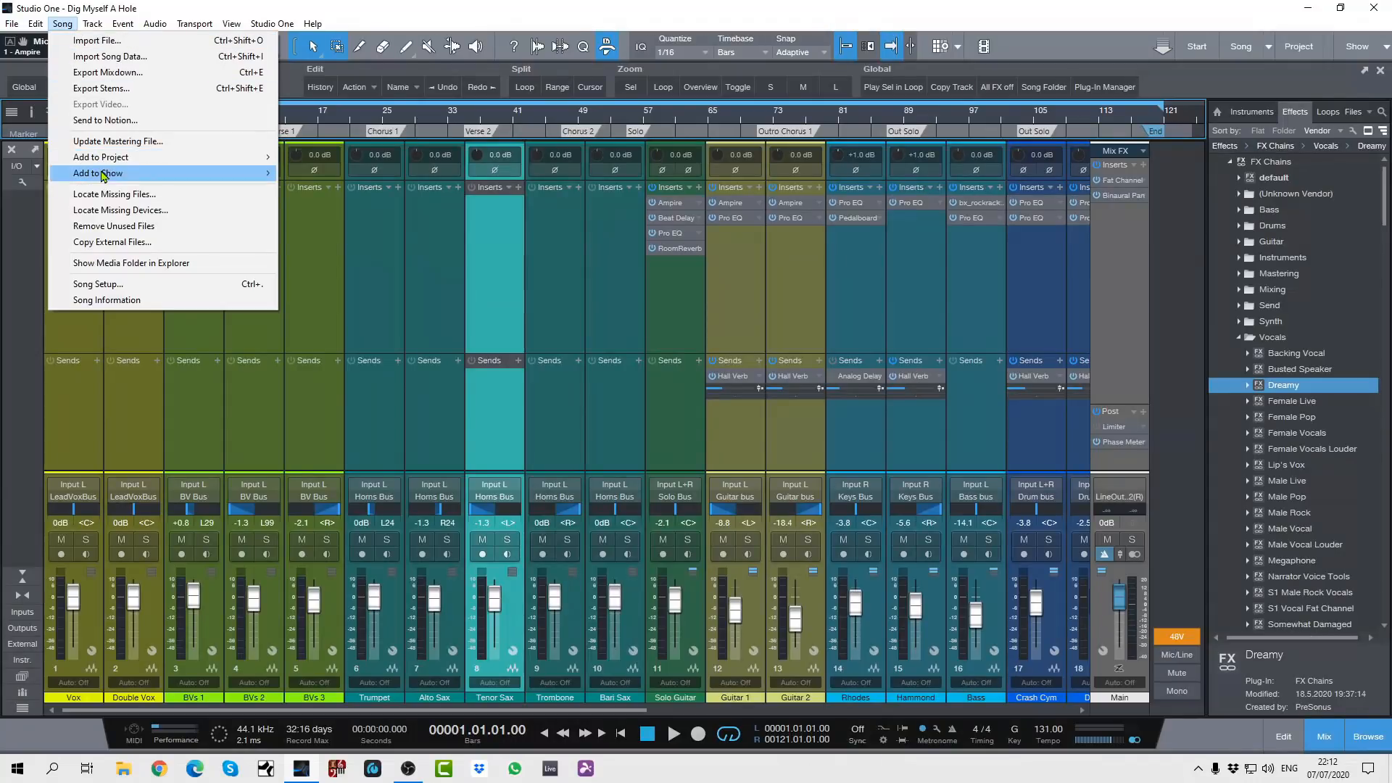
mouse_move(105, 176)
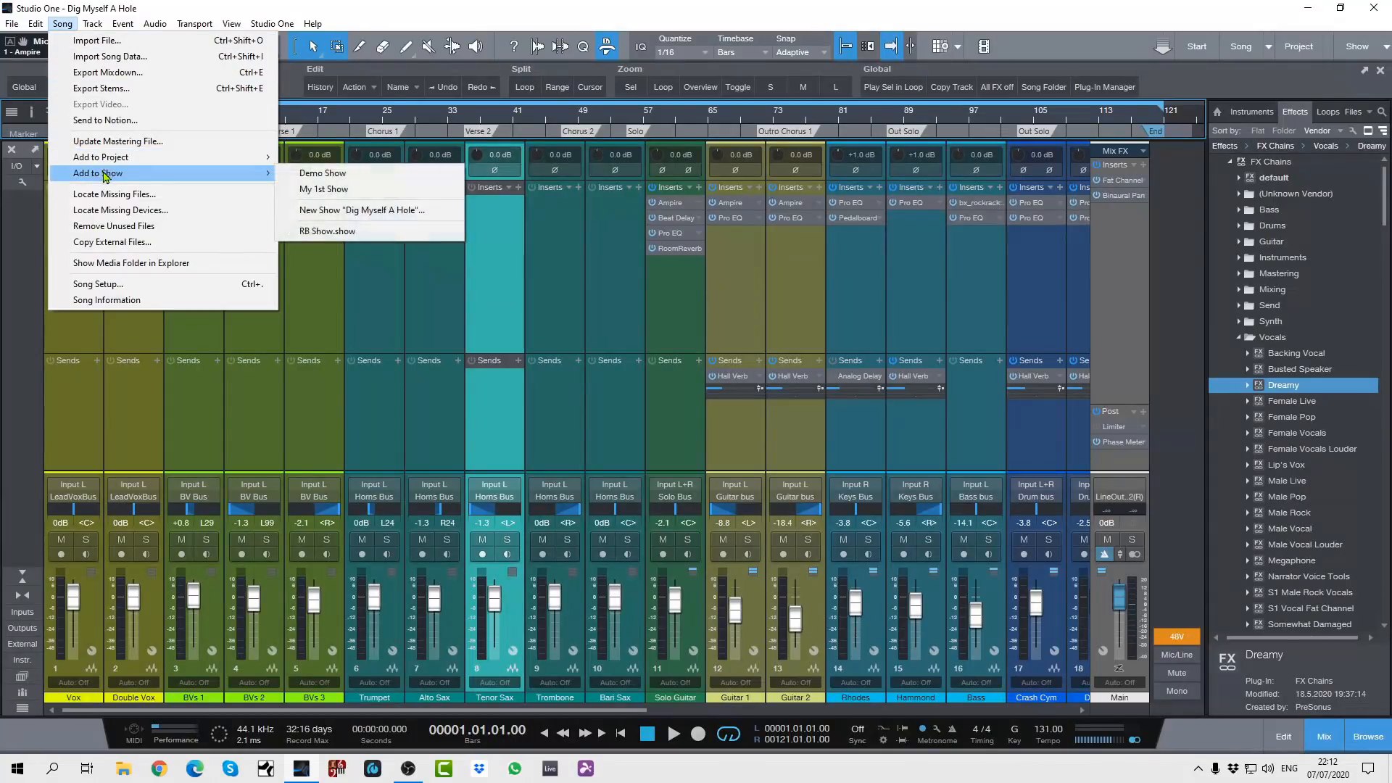
left_click(320, 178)
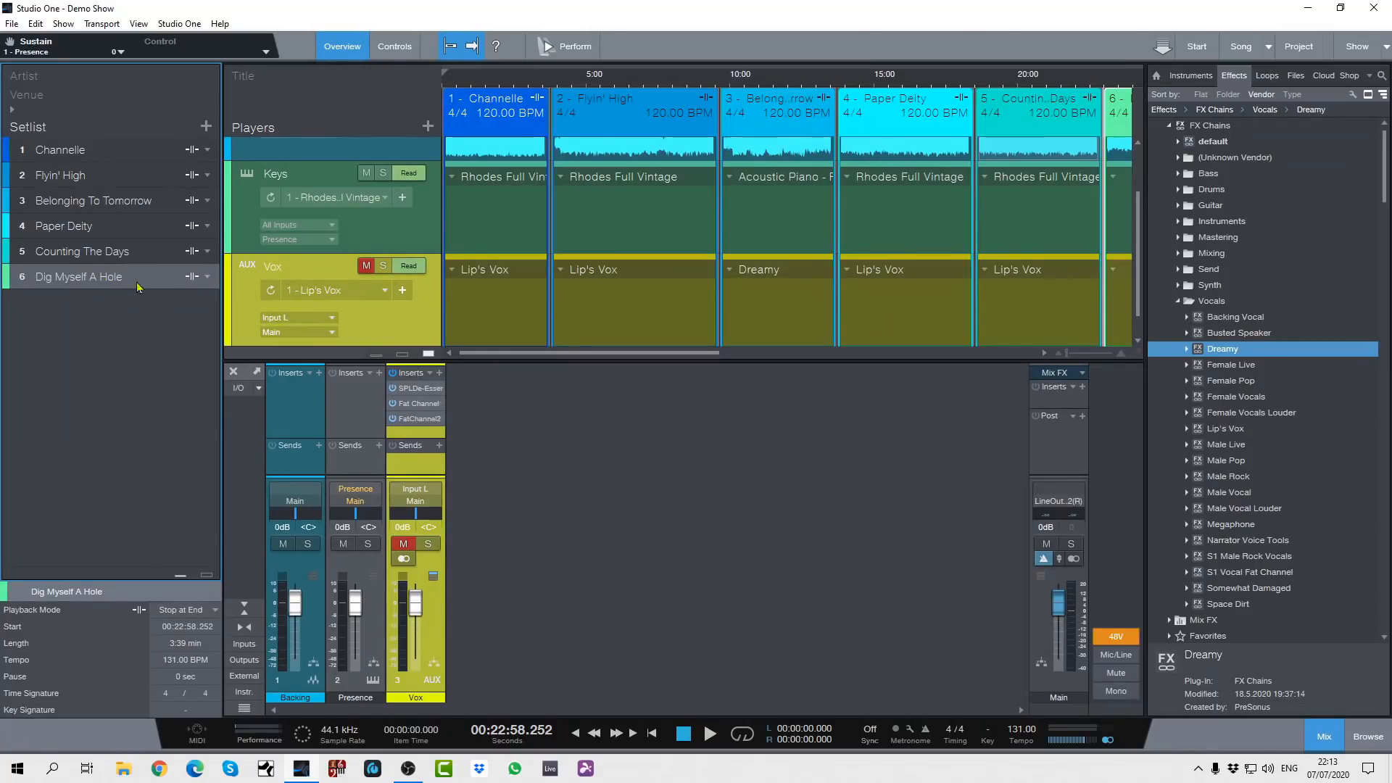
For Dig Myself A Hole, assign the Rhodes Full Vintage patch in the Keys lane and Lip's Vox in the Vox lane
left_click_drag(554, 354, 700, 355)
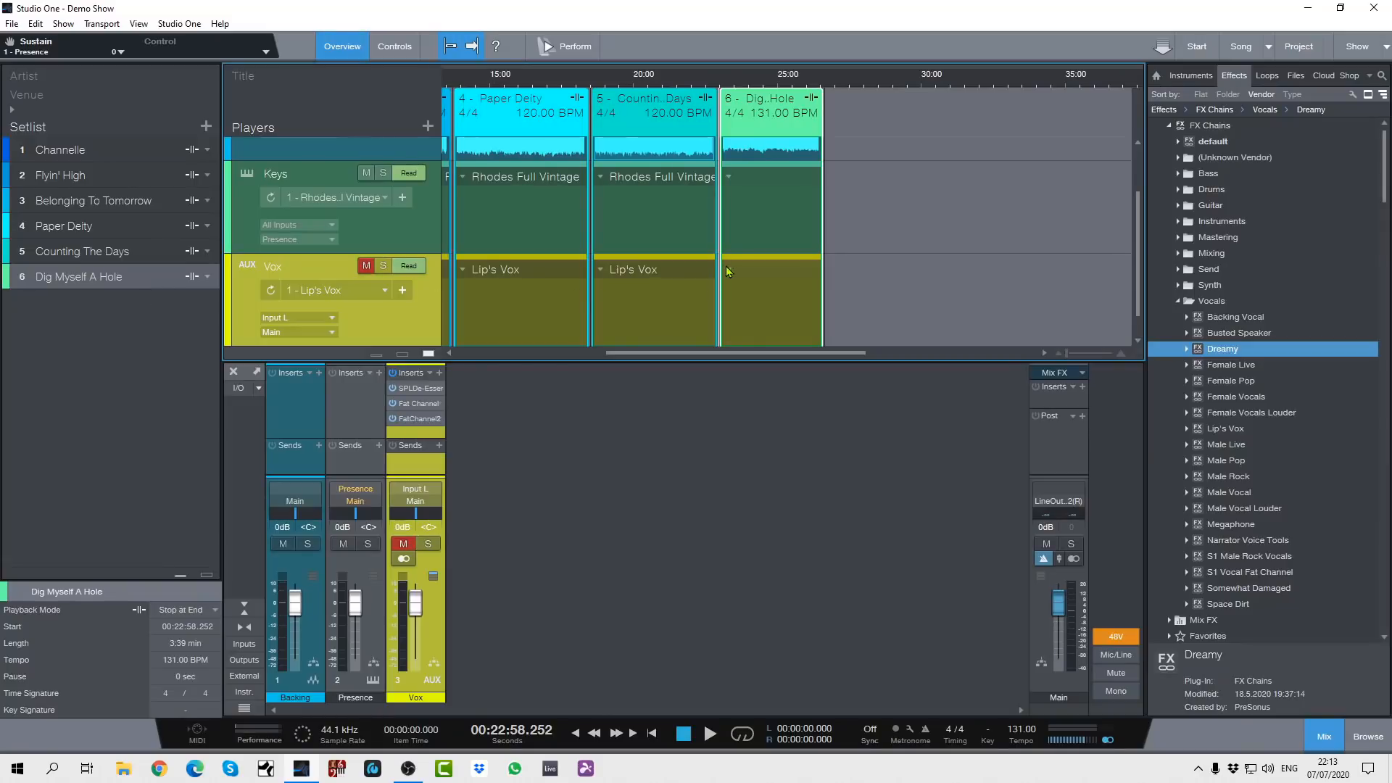
left_click(729, 181)
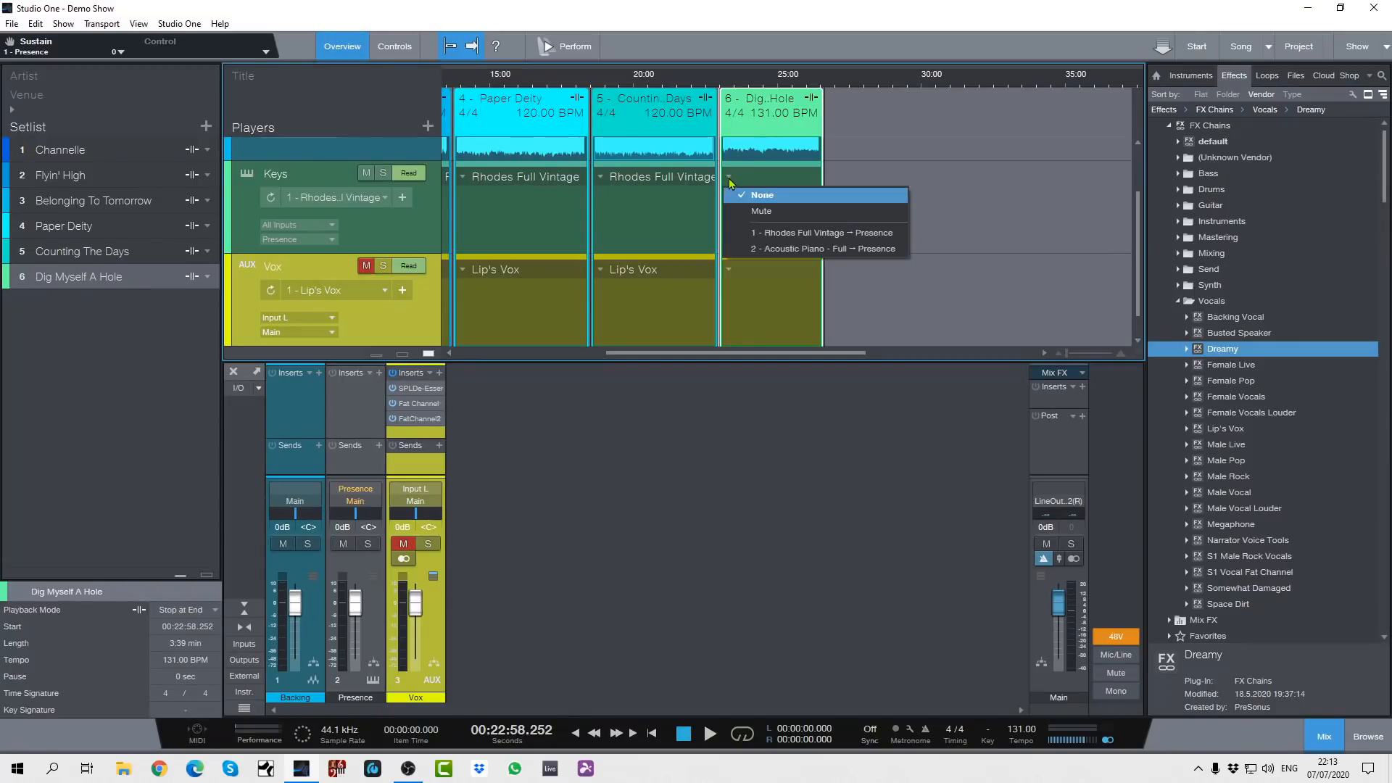
left_click(774, 234)
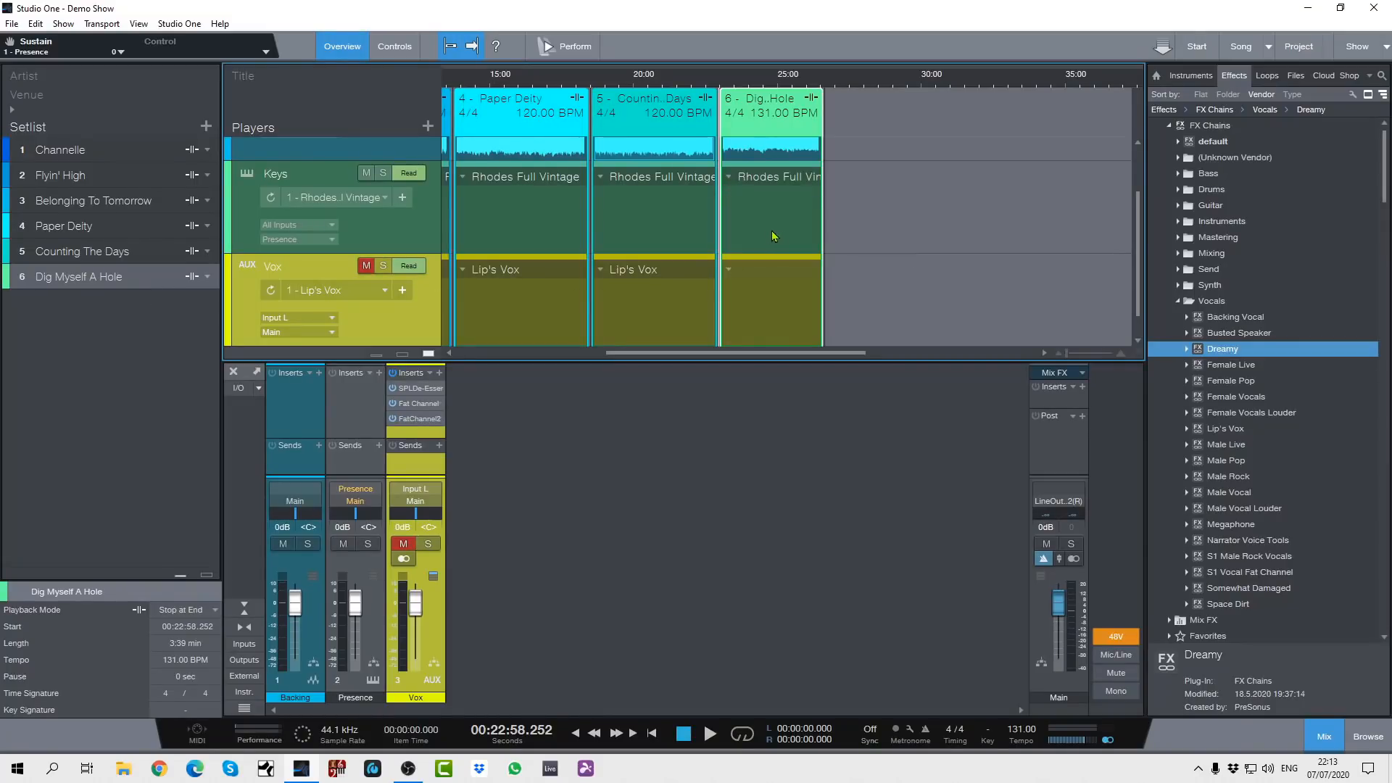
left_click(729, 274)
left_click(776, 325)
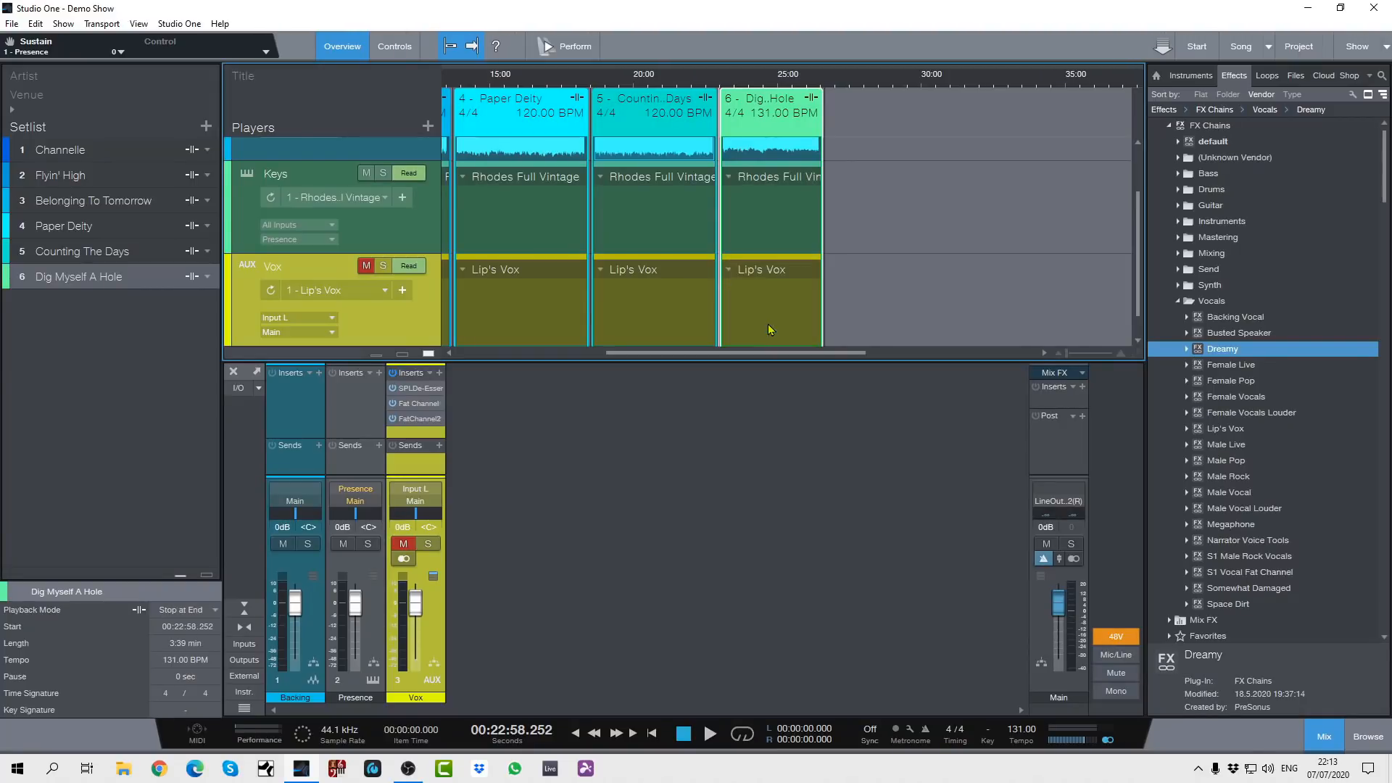
Open the performance view, select Channelle, and examine the patches of the Keys player and the Vox player
left_click_drag(661, 353, 472, 344)
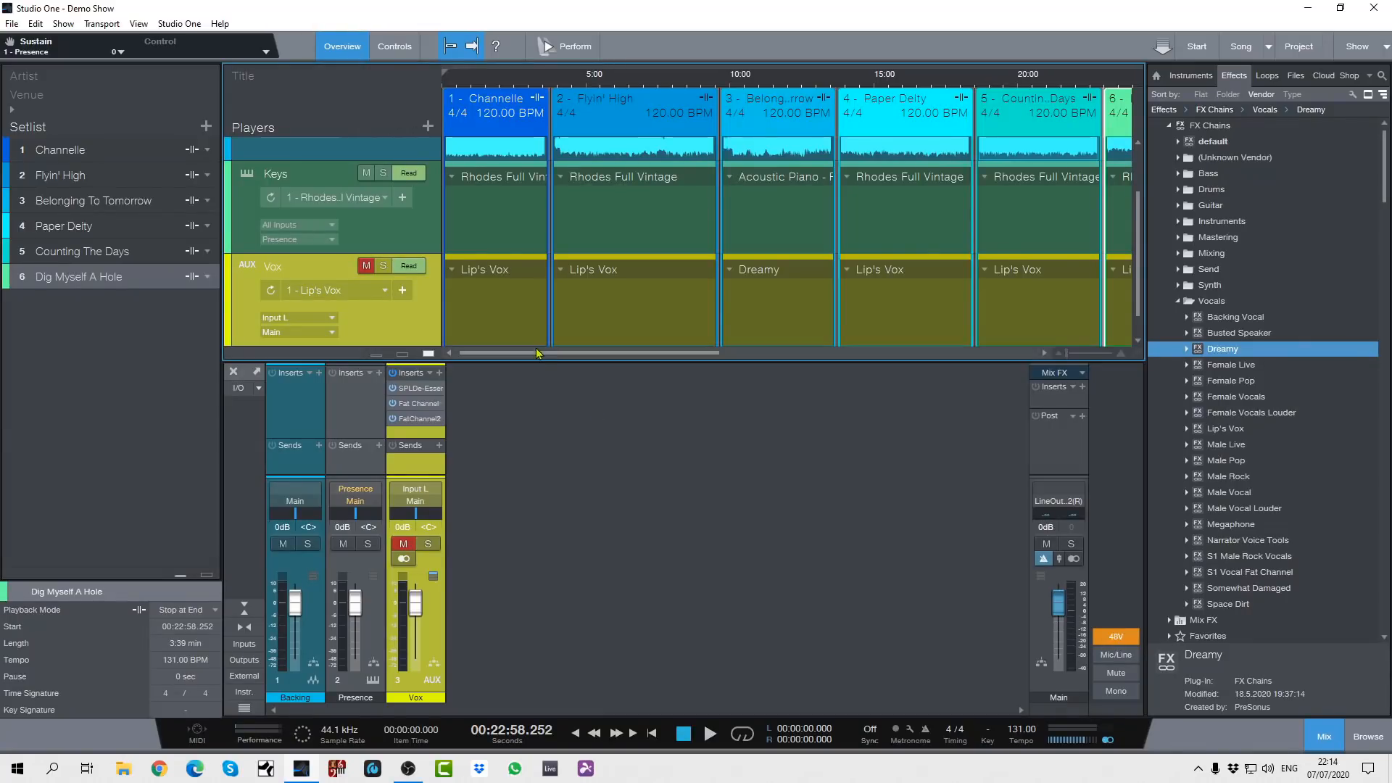
left_click(558, 48)
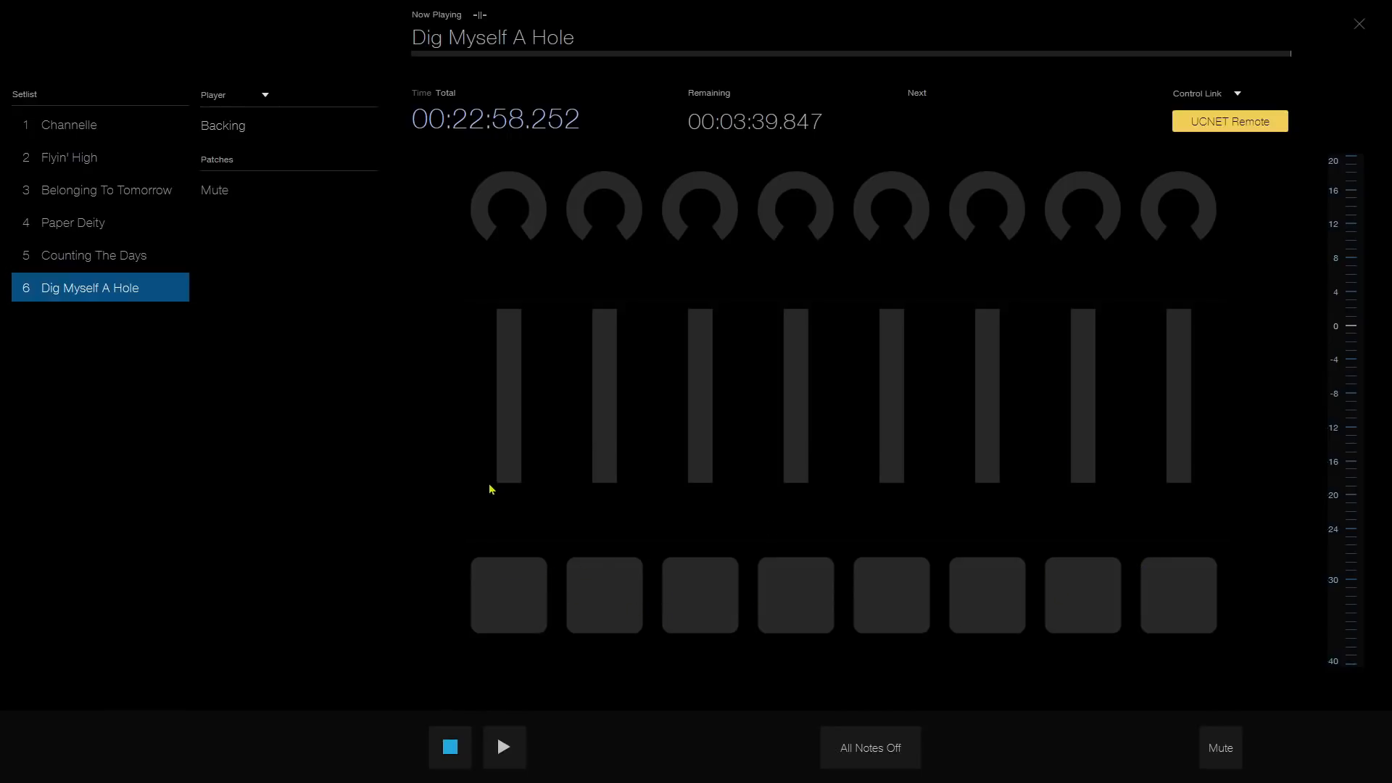
left_click(46, 125)
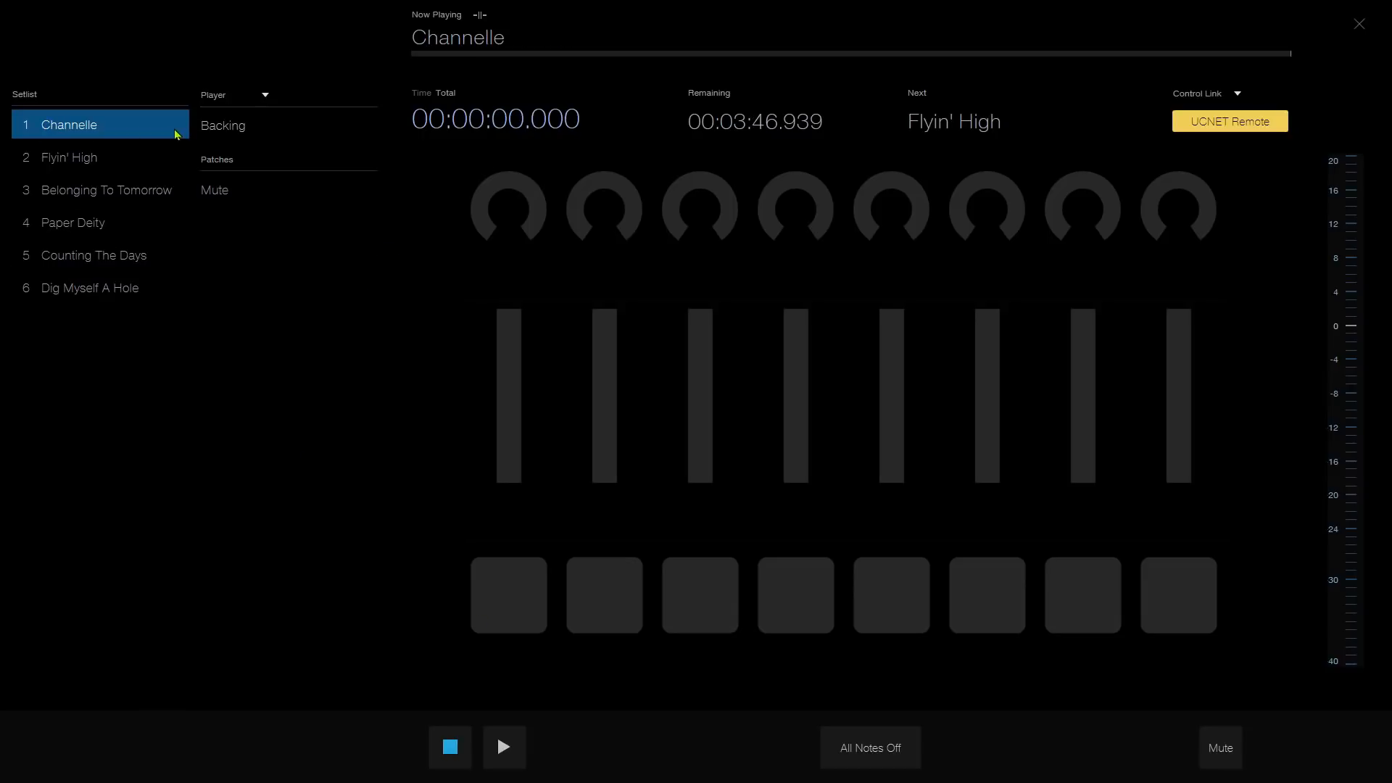
left_click(266, 94)
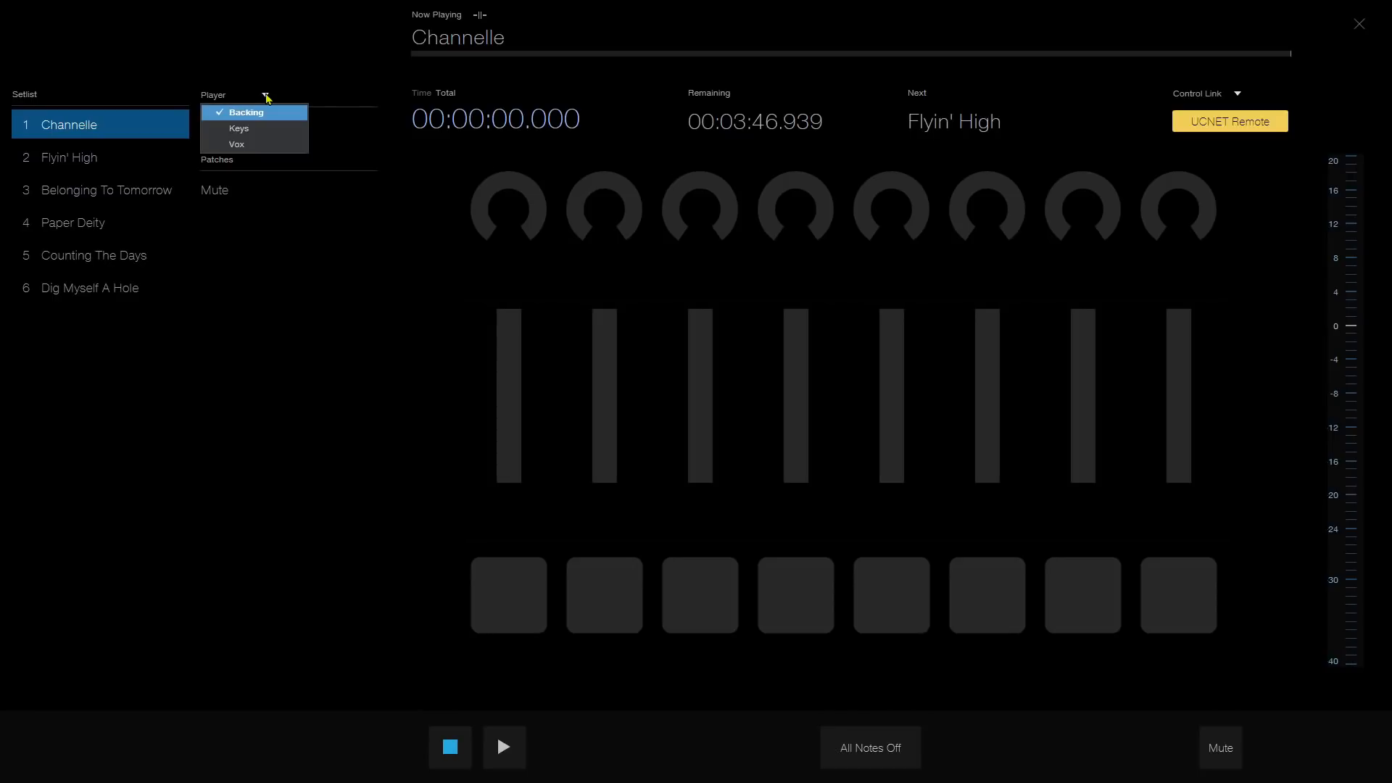
left_click(255, 131)
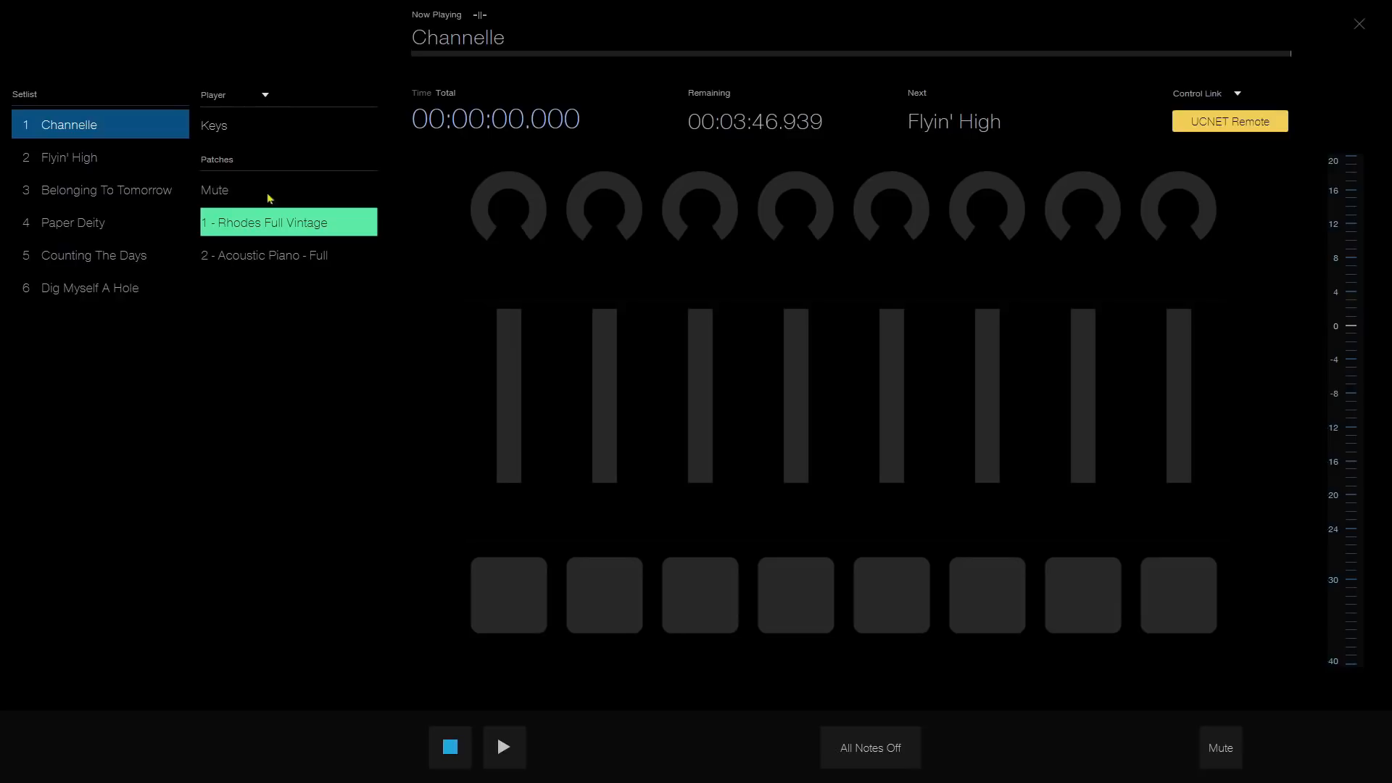
left_click(266, 95)
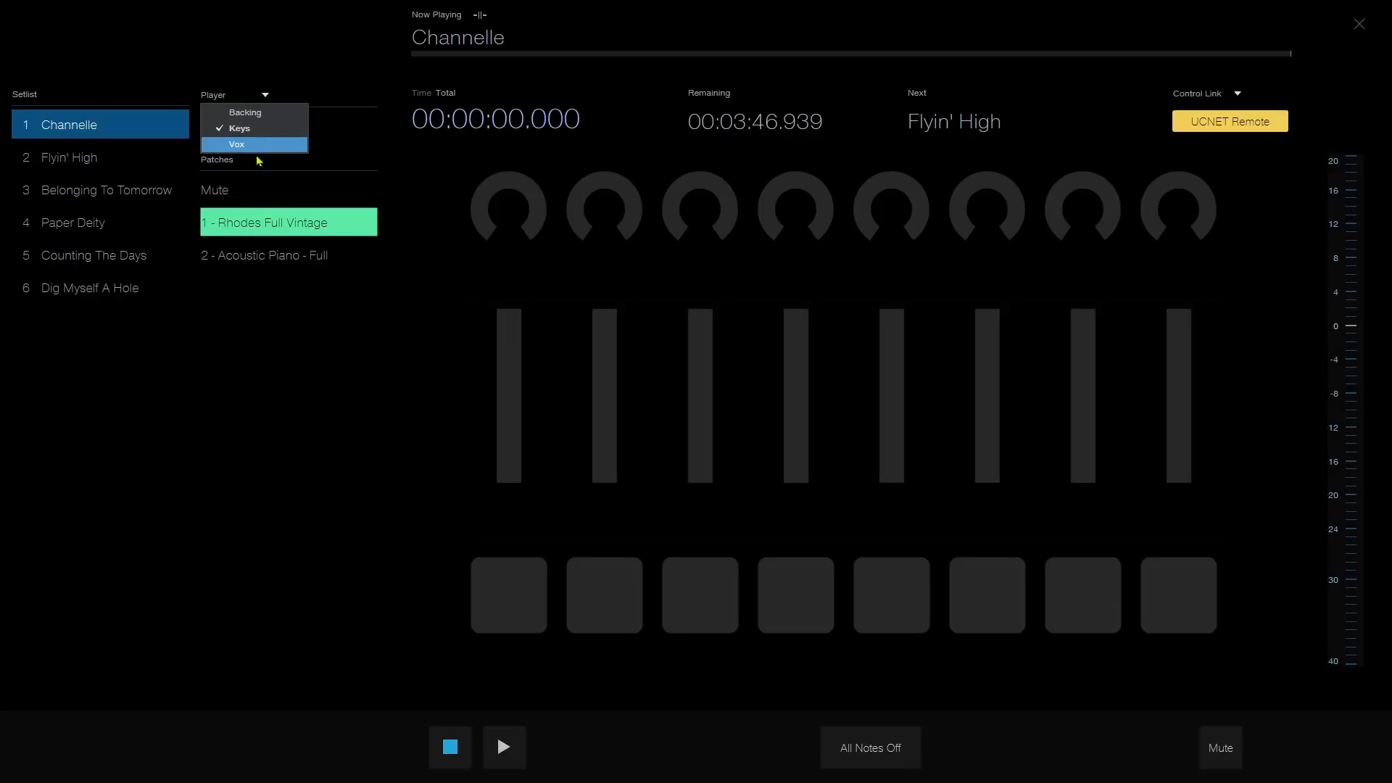
left_click(259, 150)
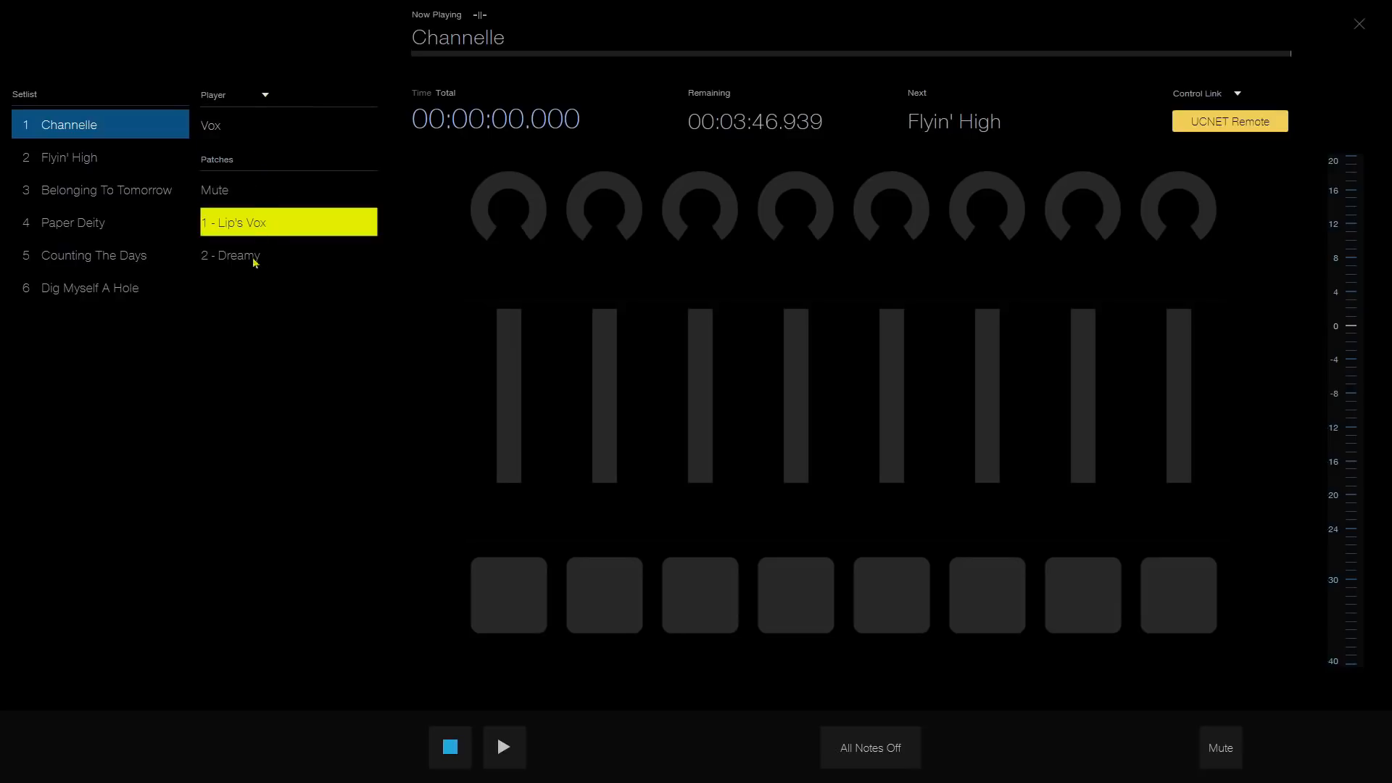
Go through the setlist from Flyin' High to Dig Myself A Hole to check each song's Vox patch, and return to Channelle
left_click(78, 160)
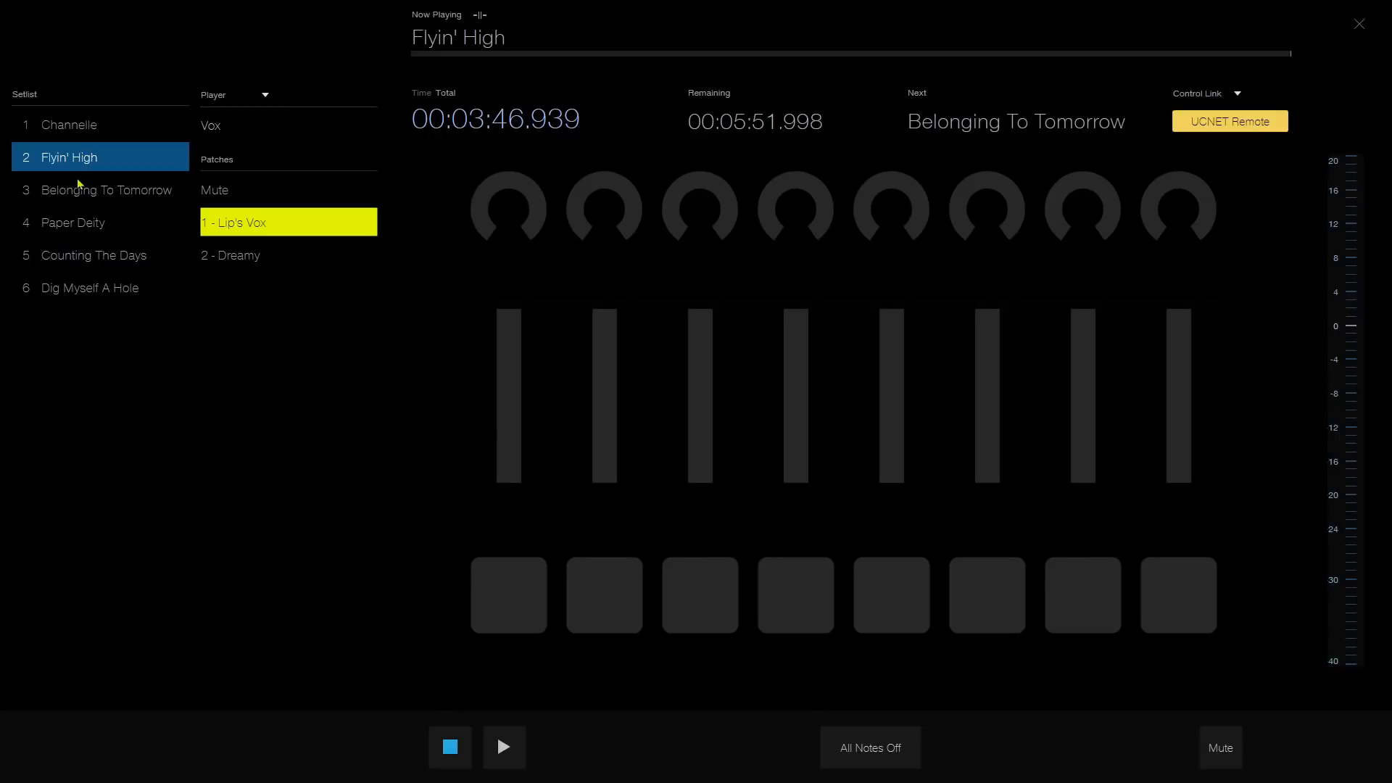
left_click(78, 187)
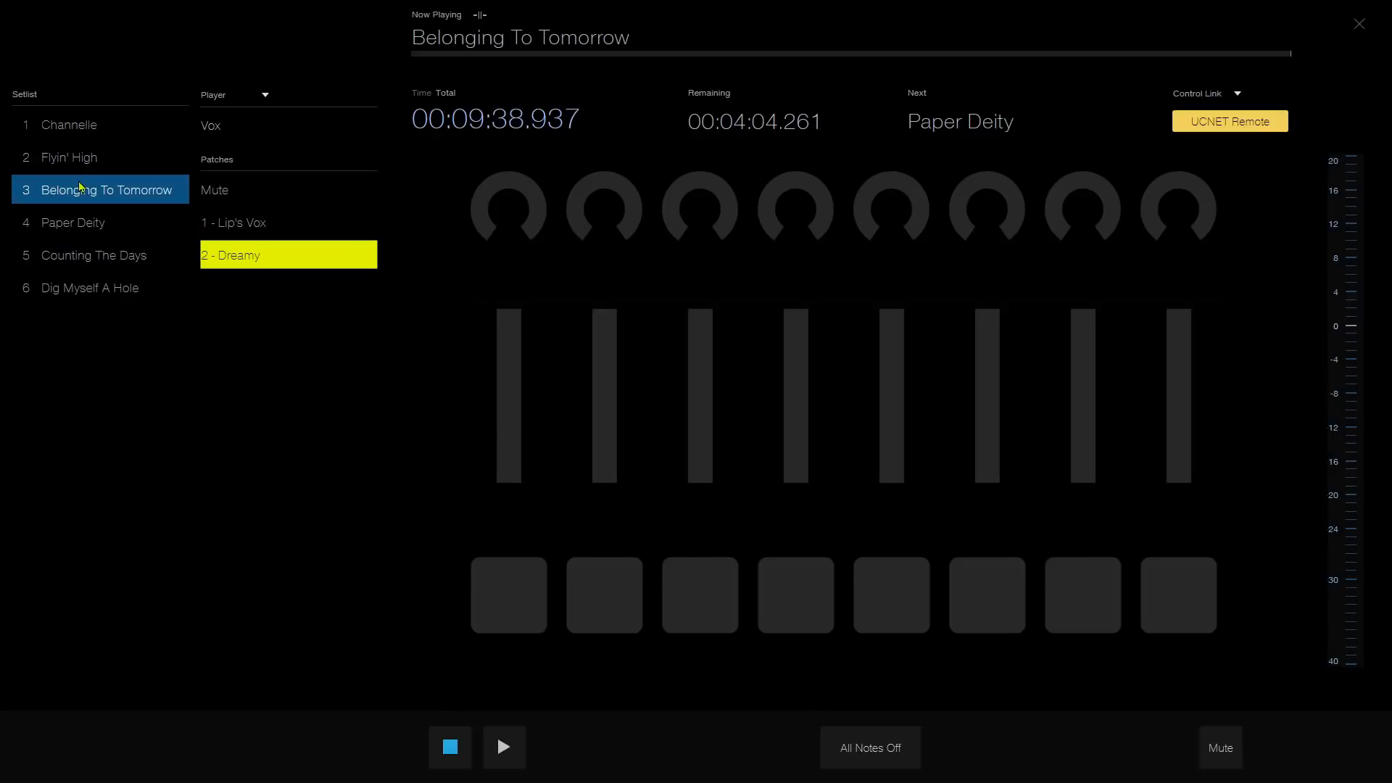
left_click(77, 221)
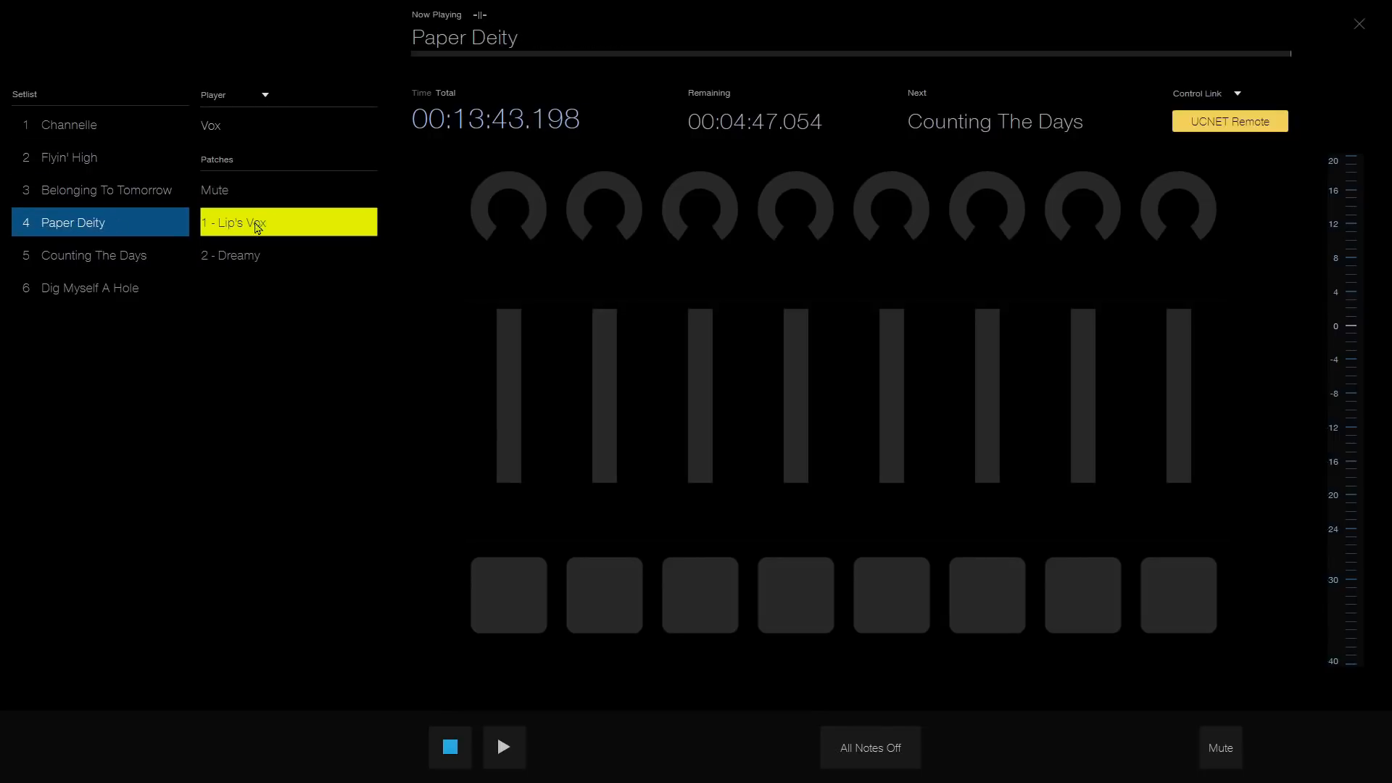
left_click(80, 255)
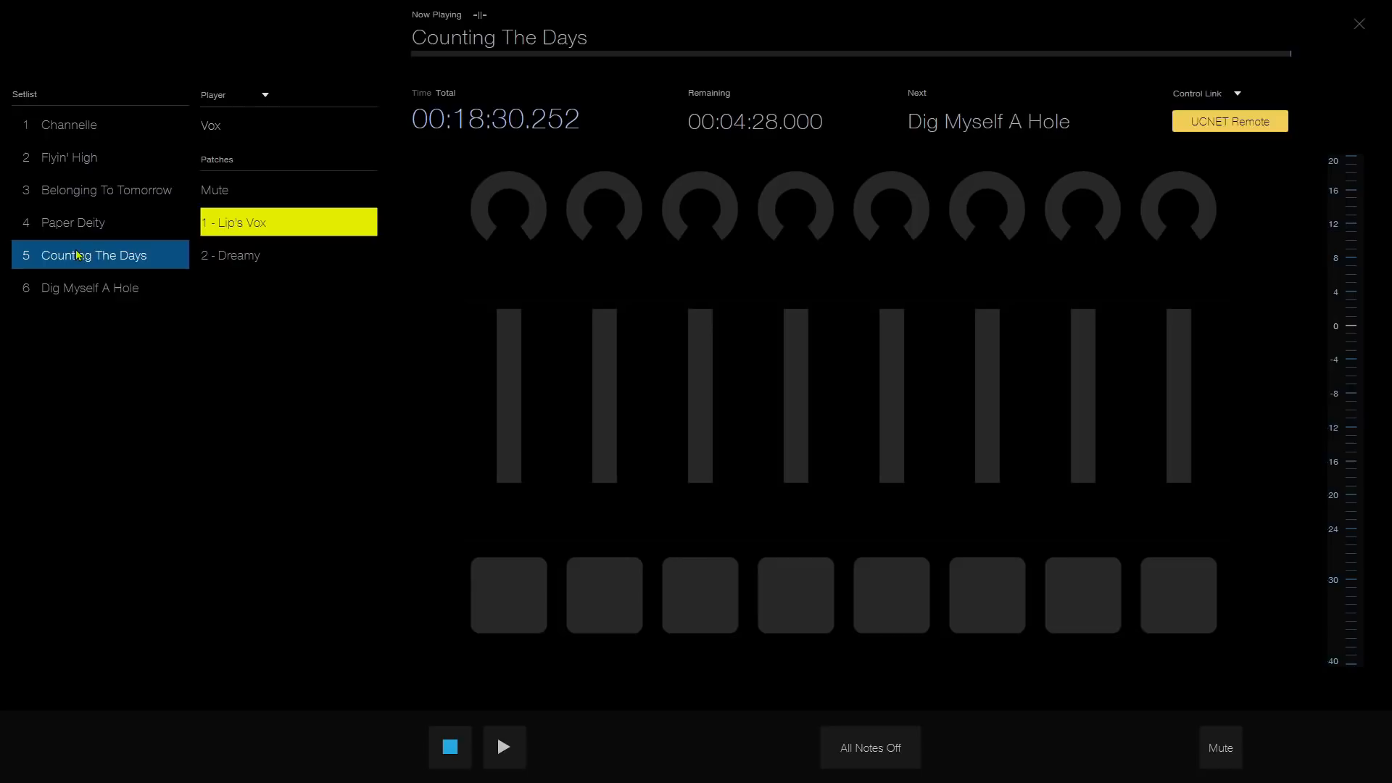
left_click(95, 289)
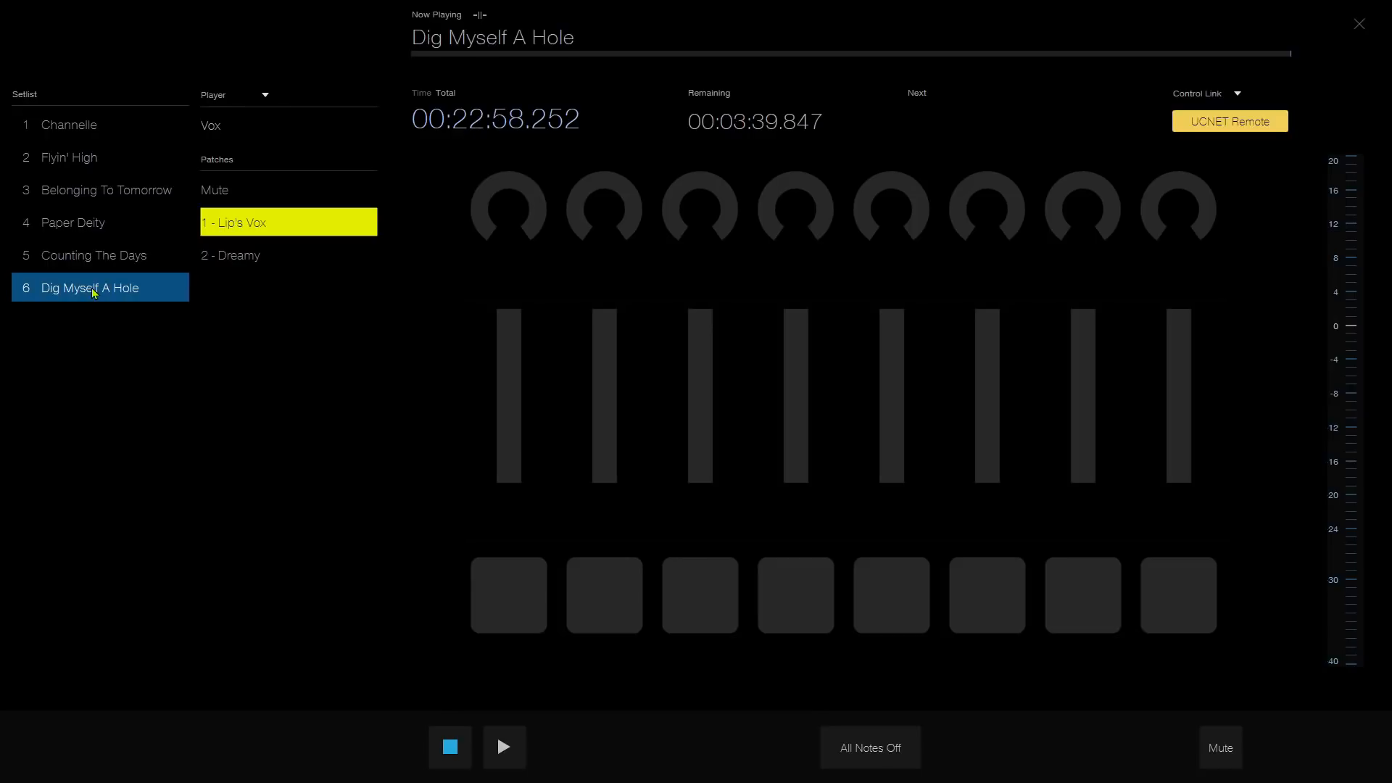
left_click(74, 128)
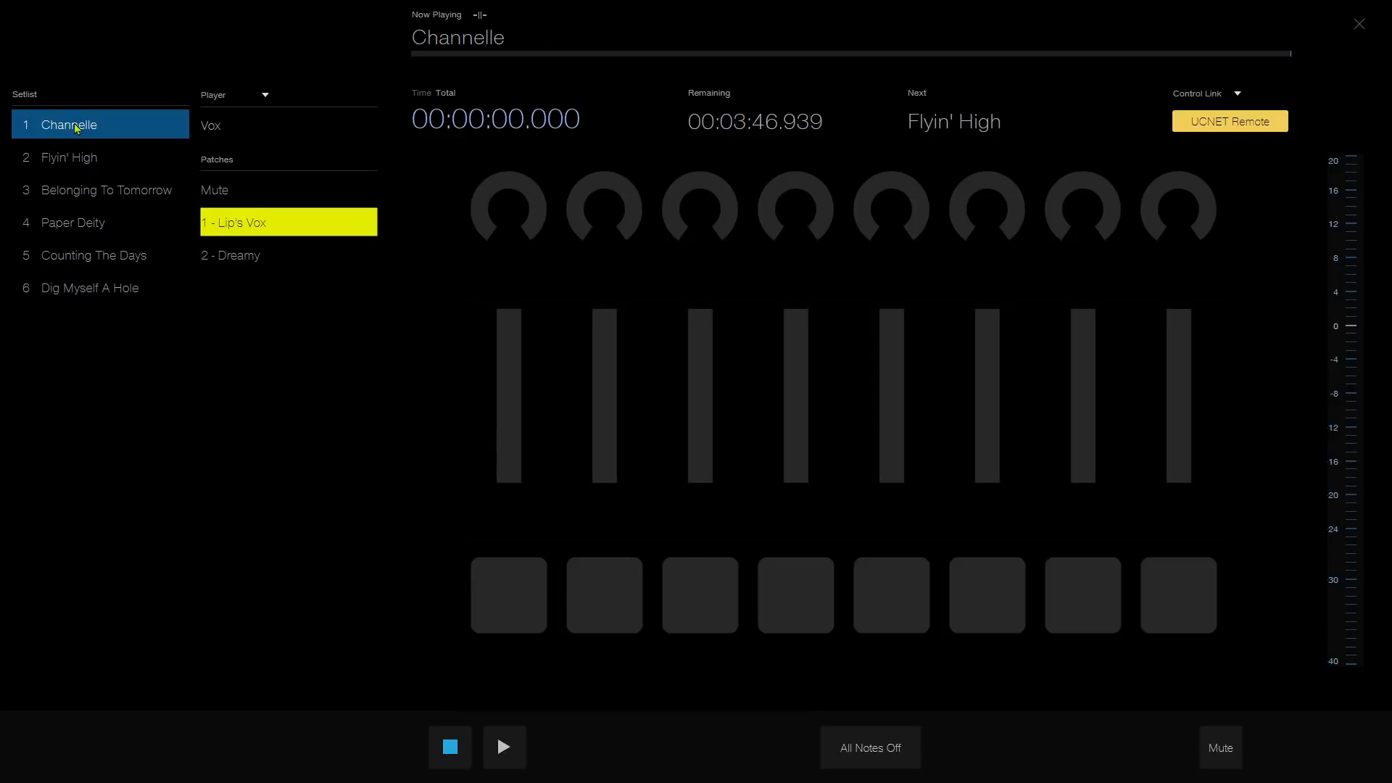
Show the Keys player and go through every setlist song to check its patch, ending back on Channelle
left_click(265, 95)
left_click(253, 130)
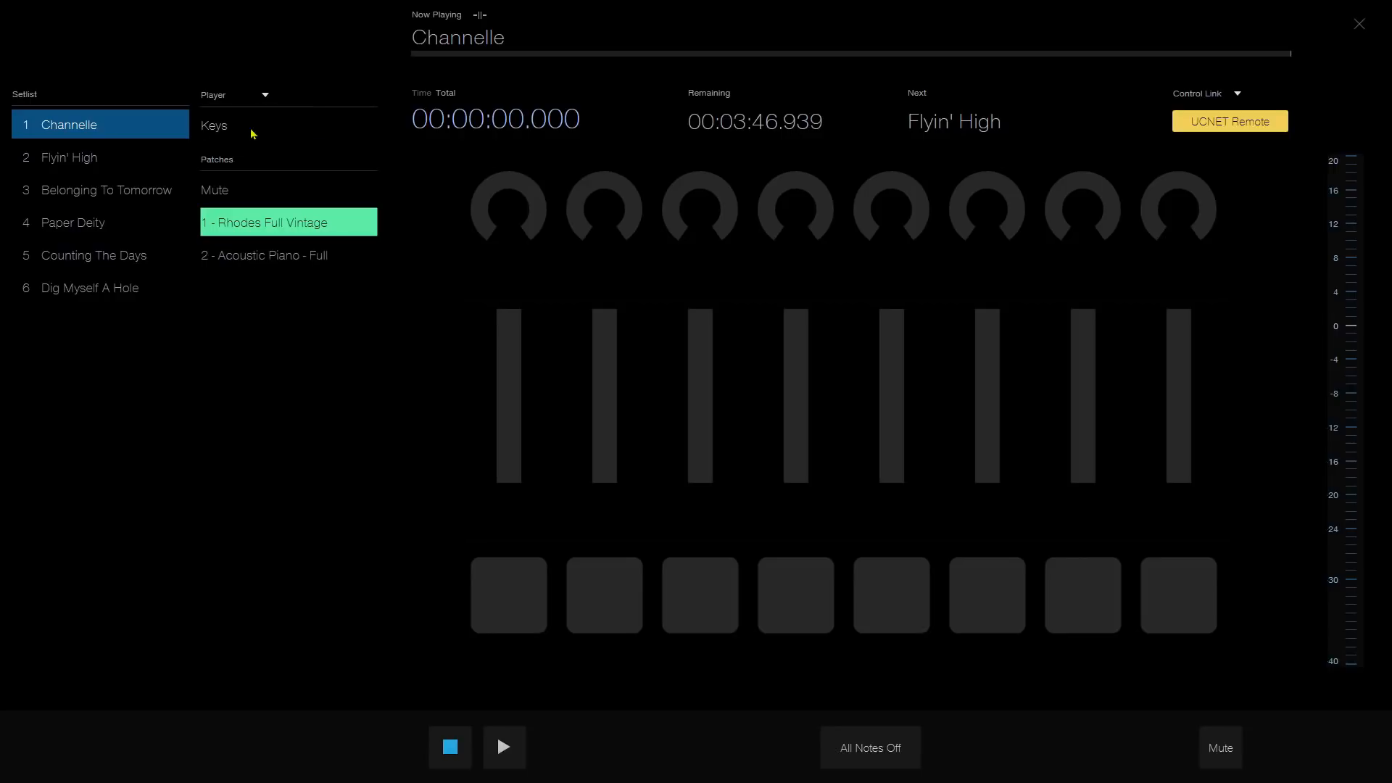
left_click(66, 161)
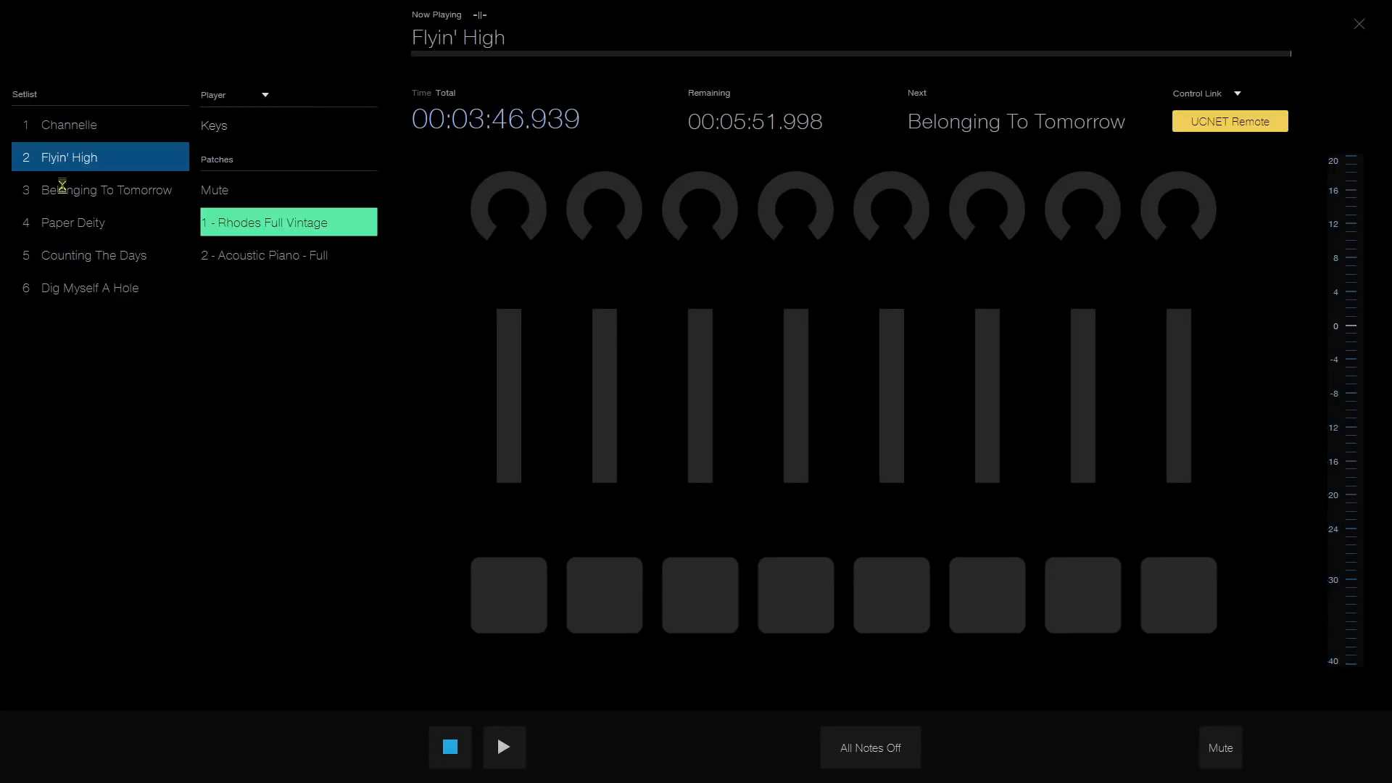
left_click(65, 191)
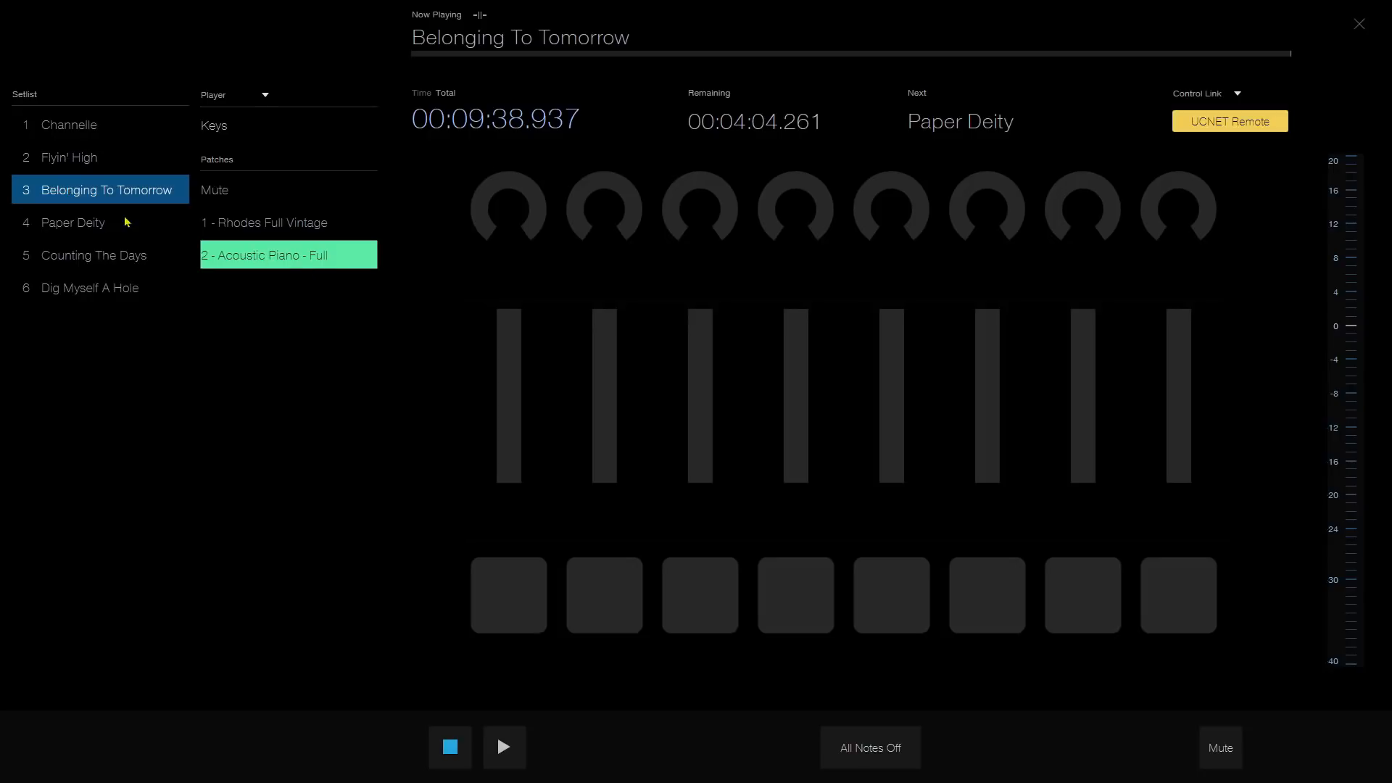
left_click(87, 226)
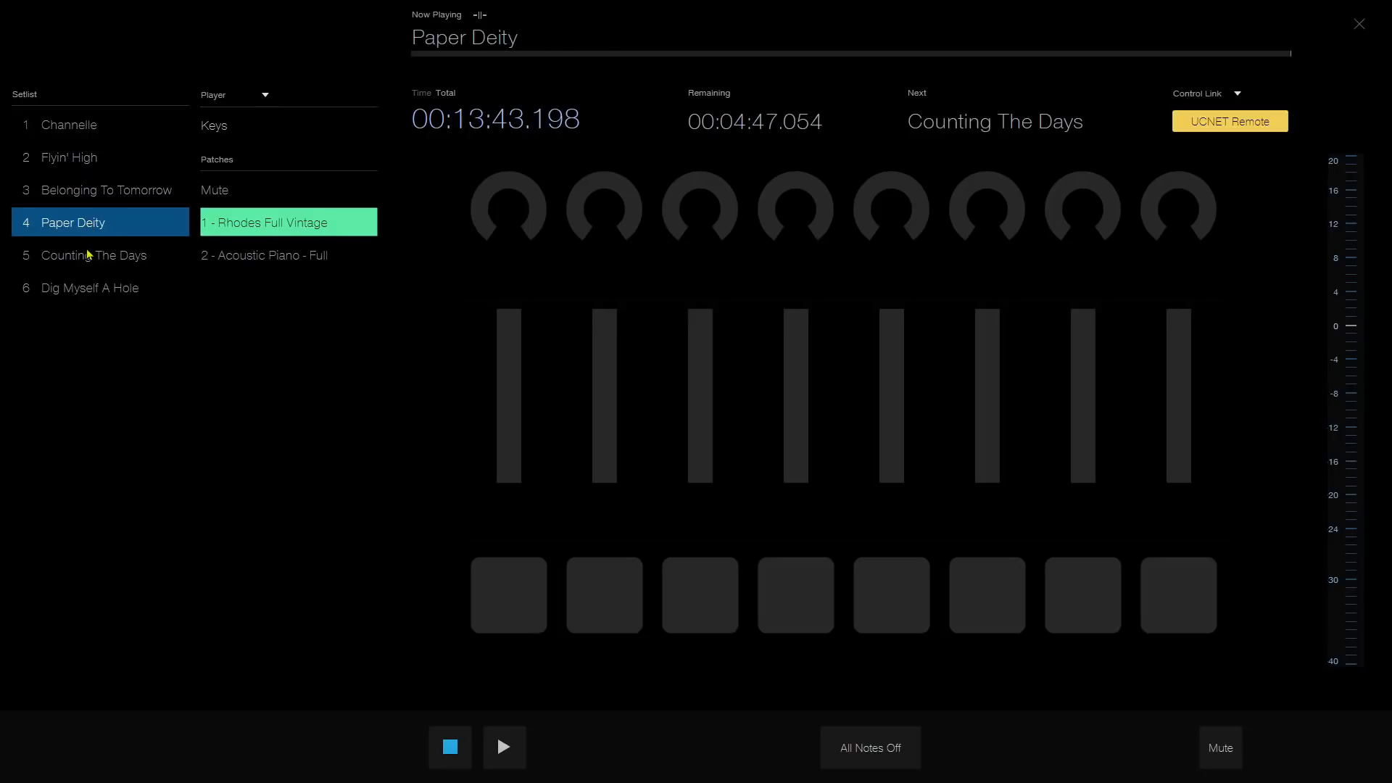
left_click(89, 256)
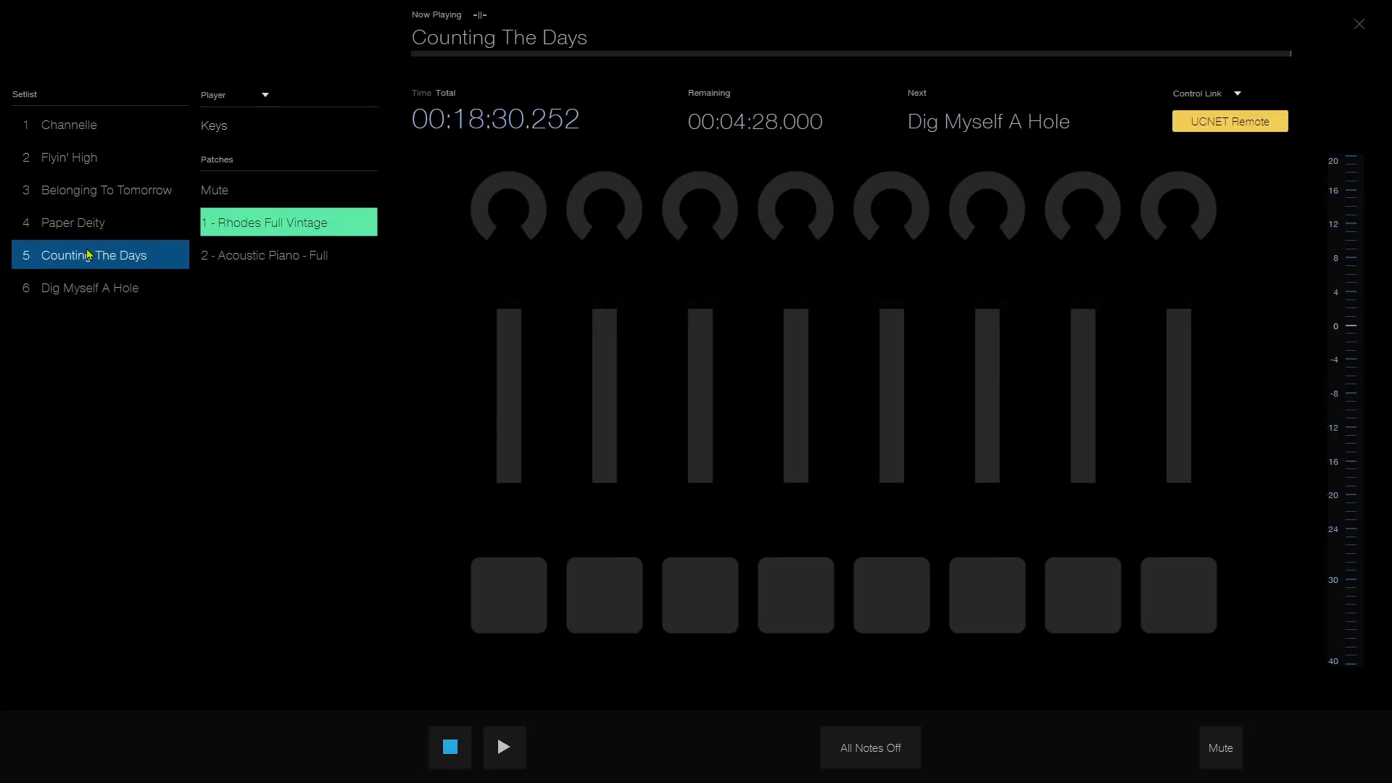
left_click(92, 289)
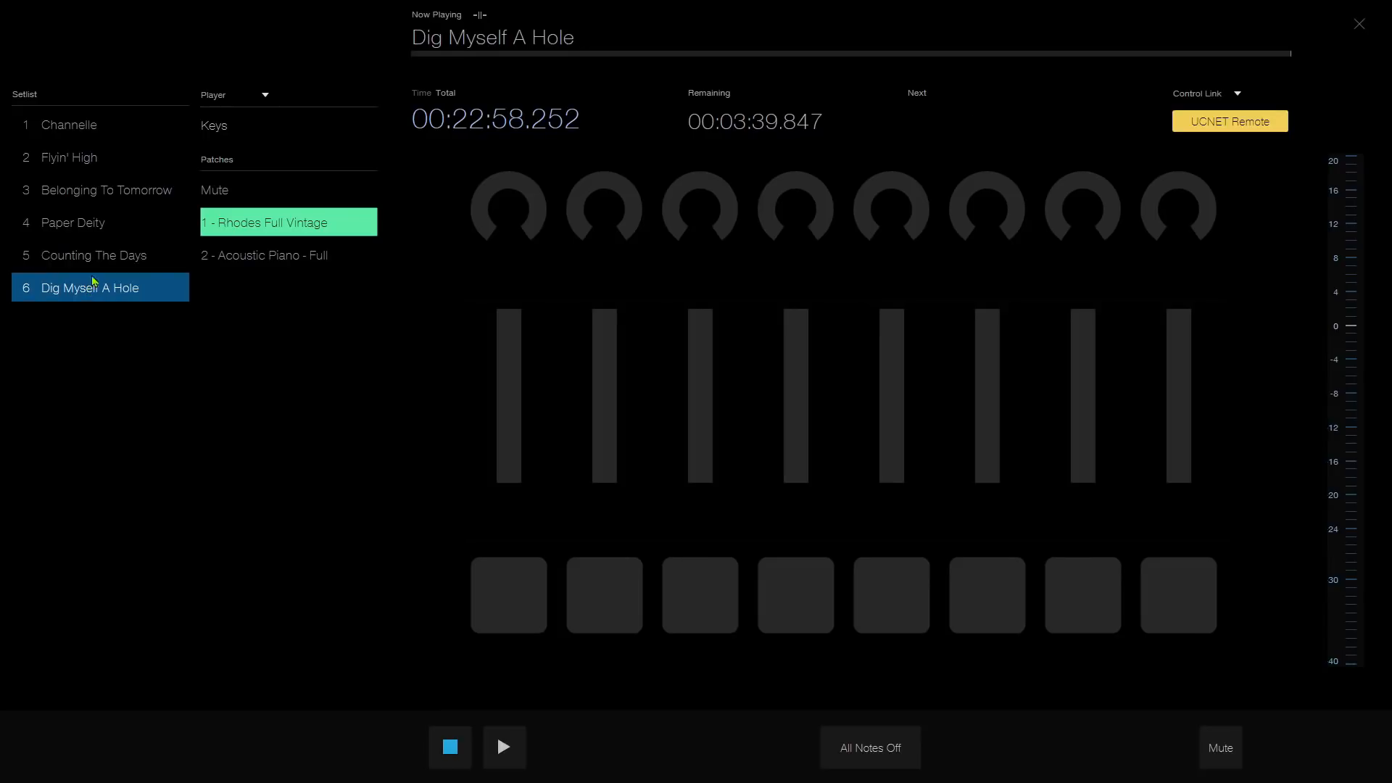
left_click(78, 124)
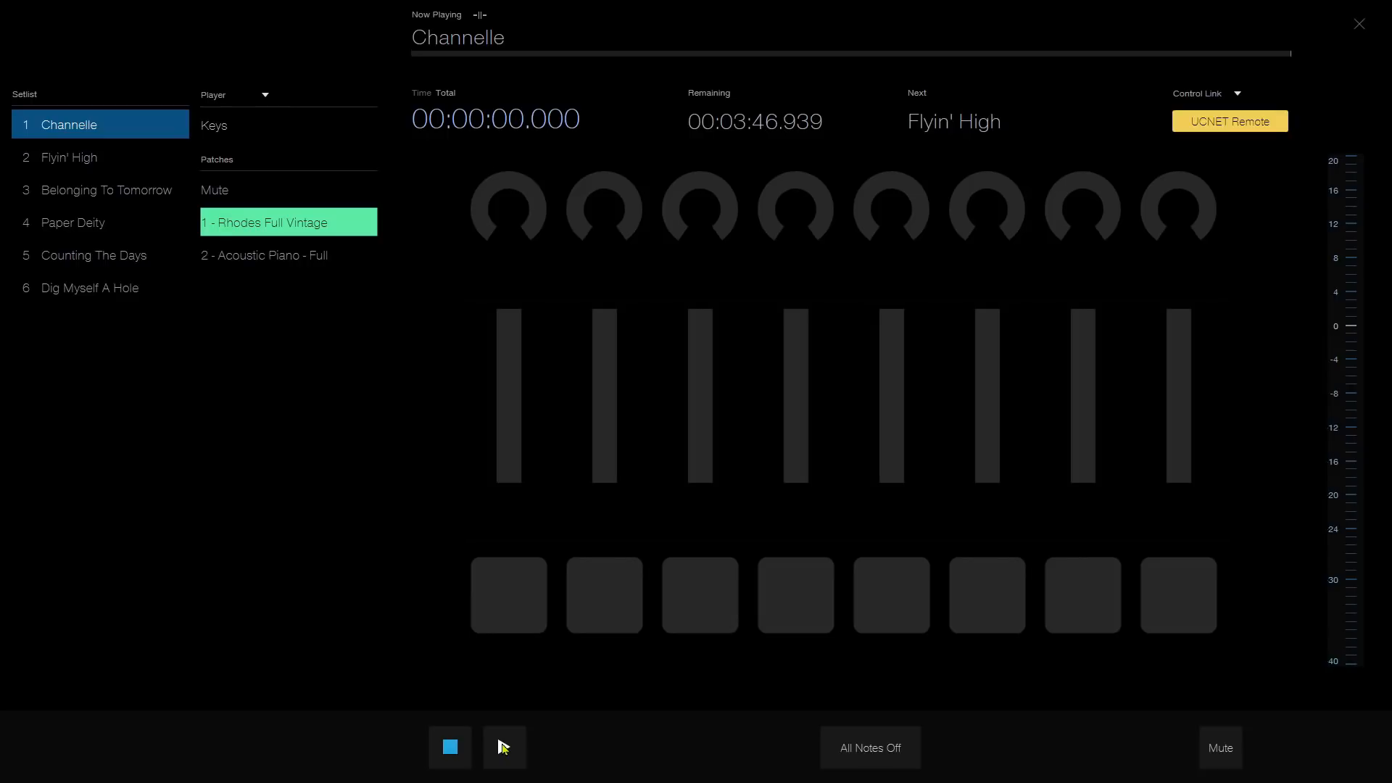
Leave the performance view and review the playback mode options for Dig Myself A Hole without changing the mode
left_click(1359, 24)
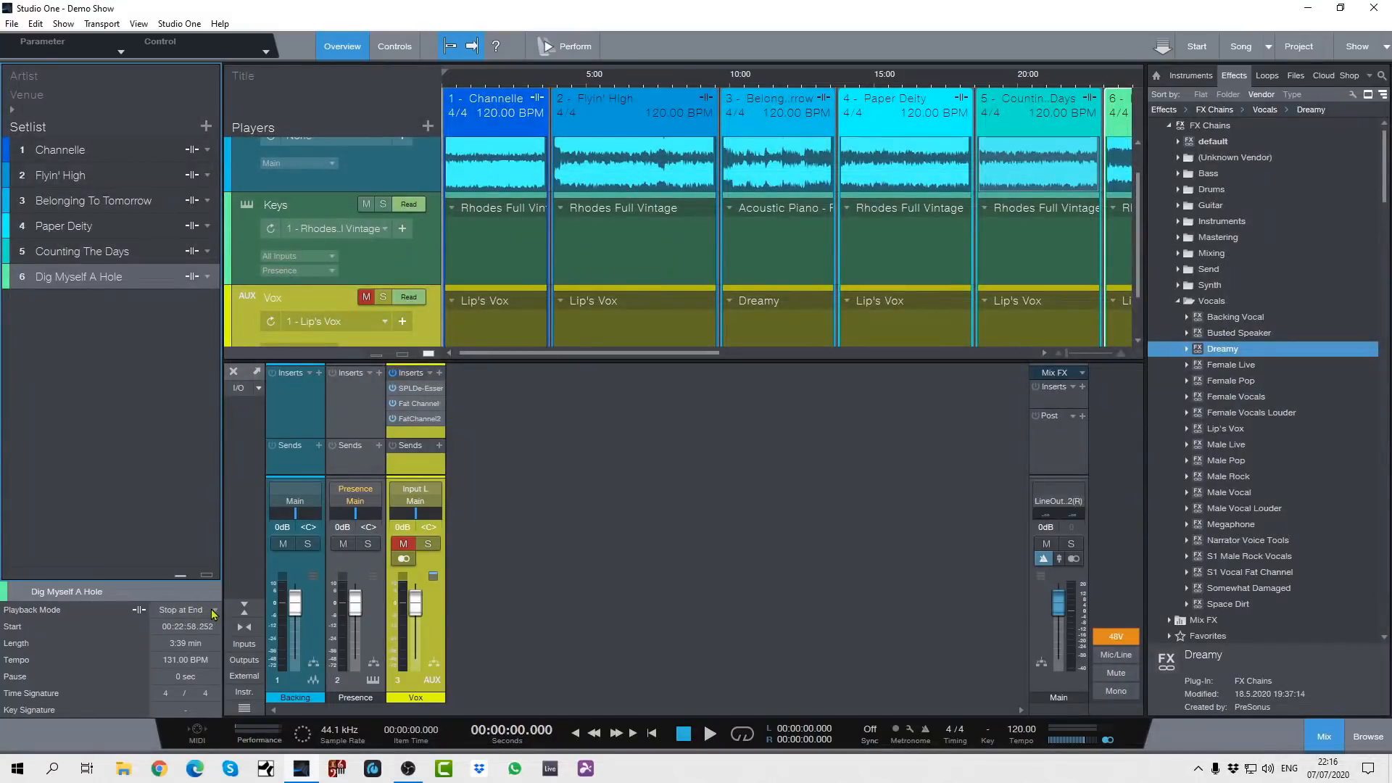
left_click(213, 609)
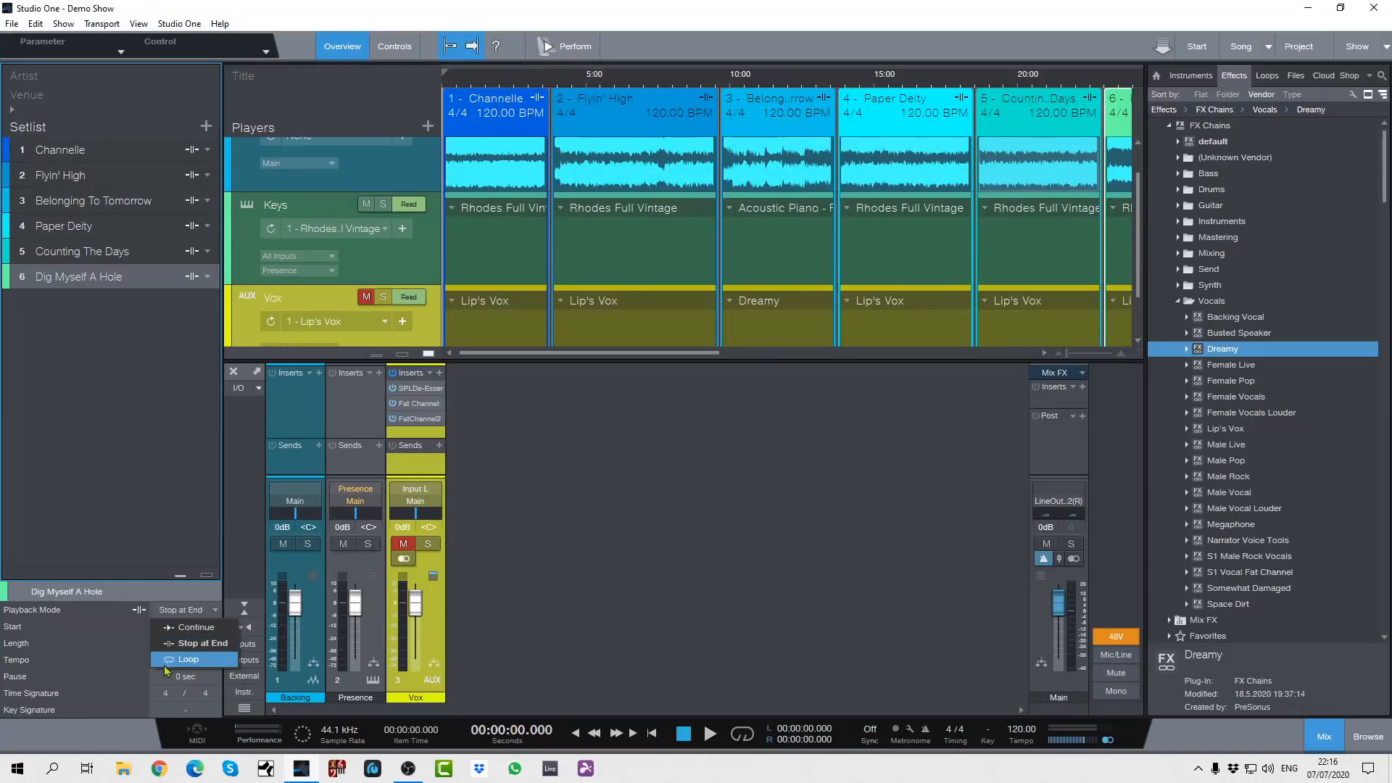
left_click(146, 486)
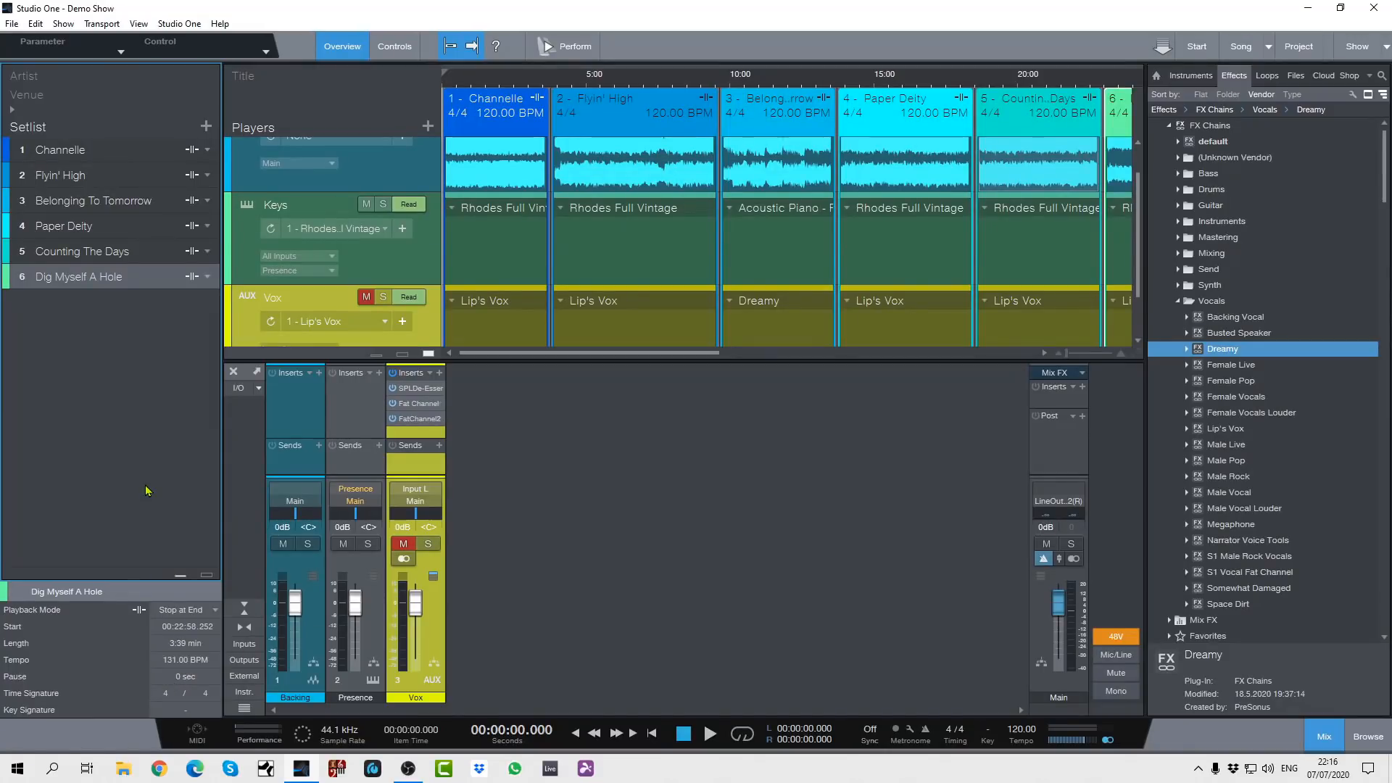